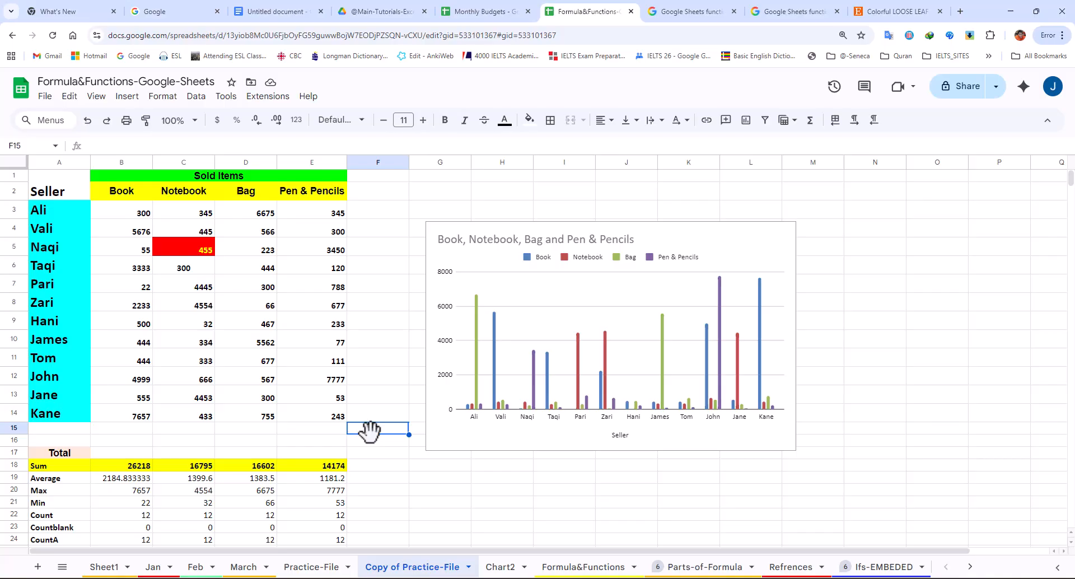
left_click(378, 266)
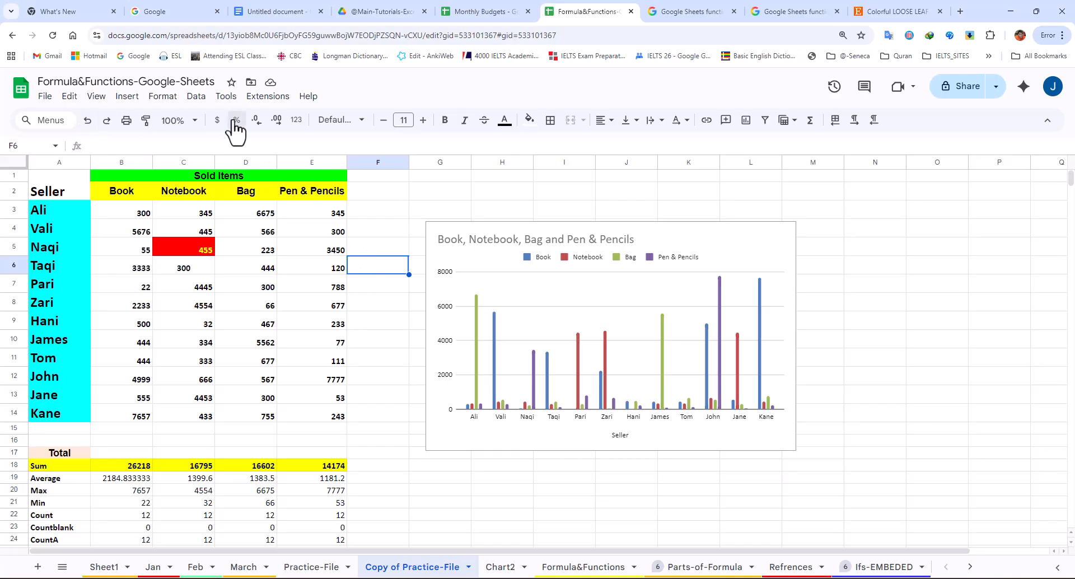
left_click(92, 126)
left_click(45, 101)
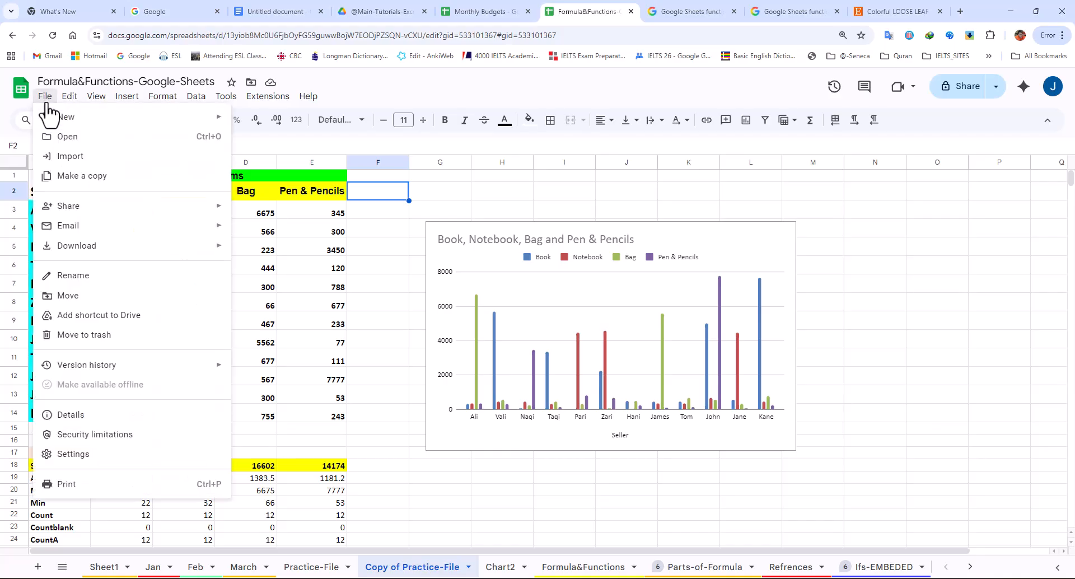
left_click(391, 93)
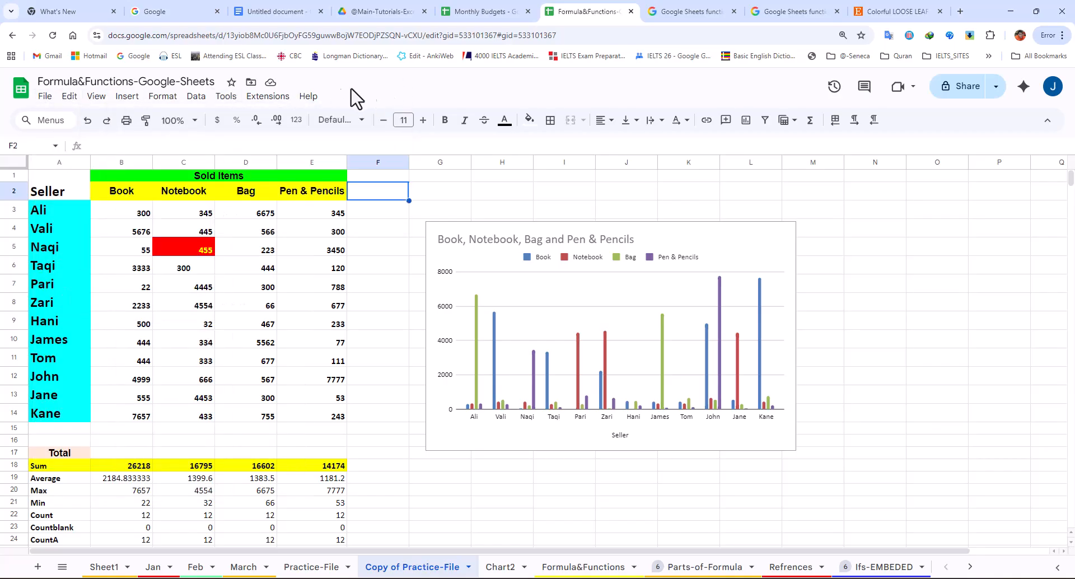
left_click(284, 13)
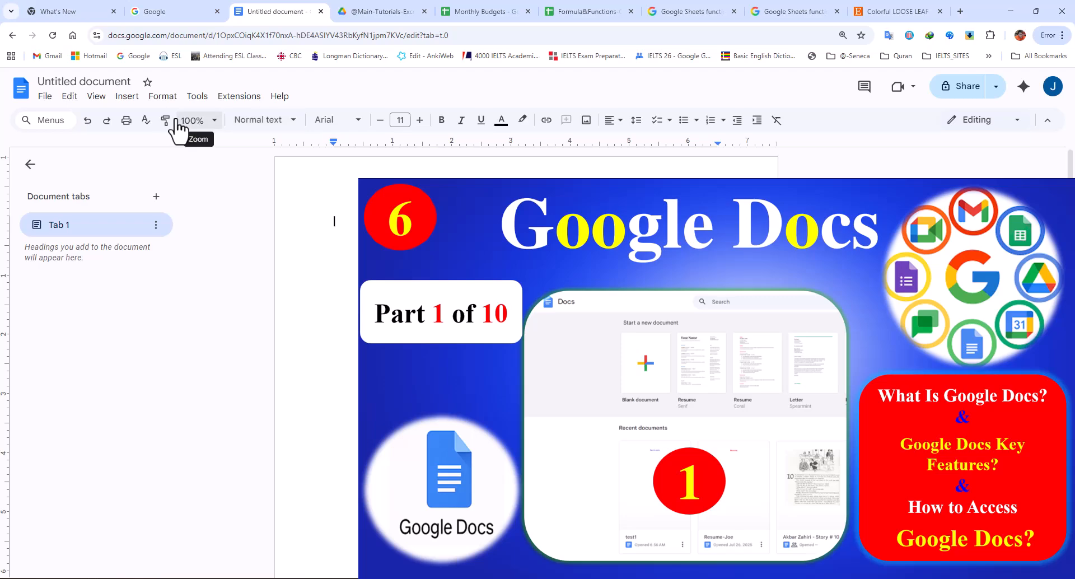
left_click(560, 12)
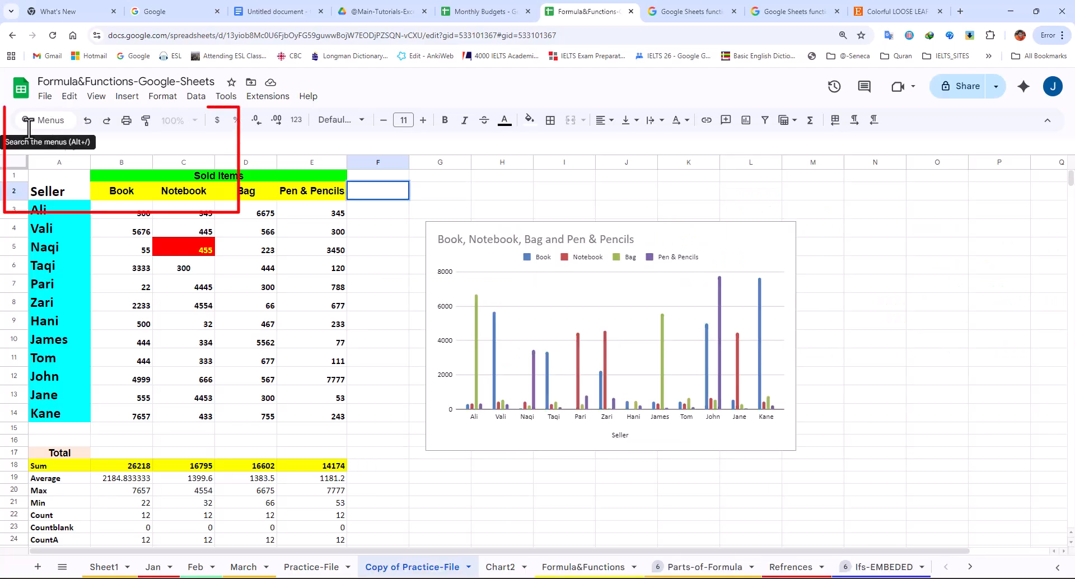
- Search the menu commands for "chart", then close the search without running a command
left_click(37, 120)
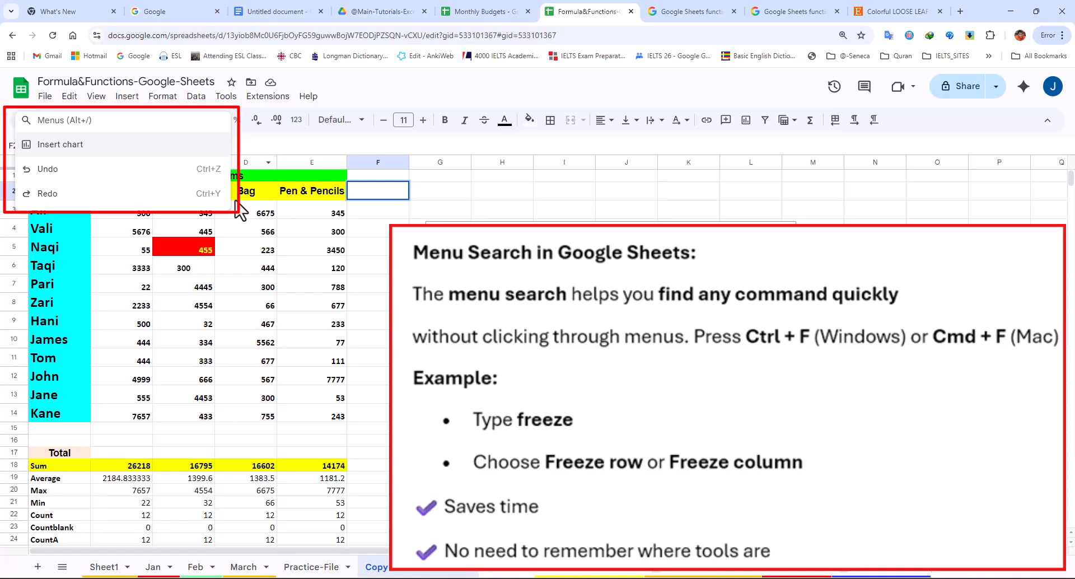
type("chart")
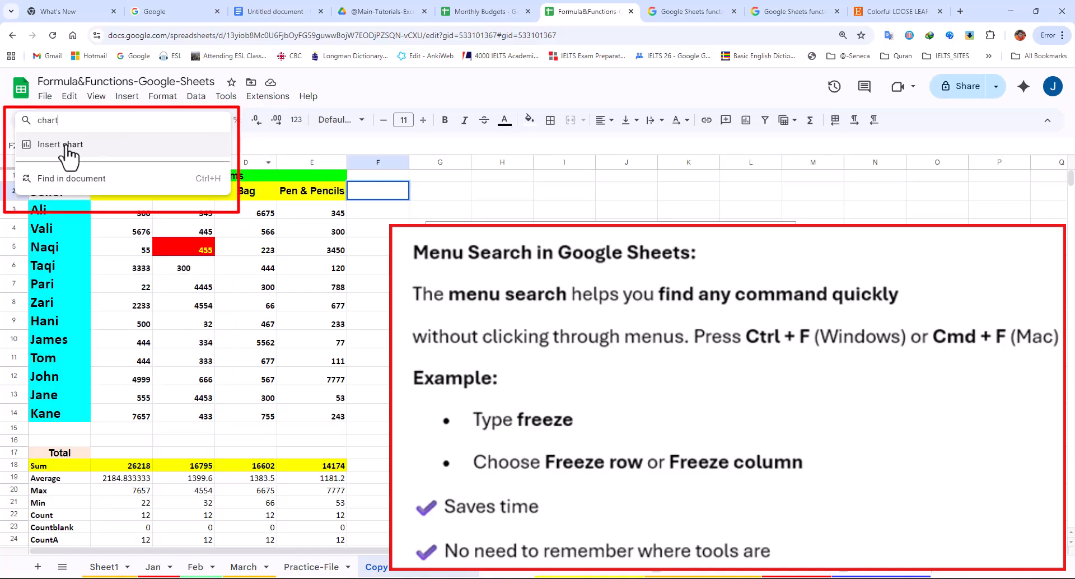
left_click(127, 97)
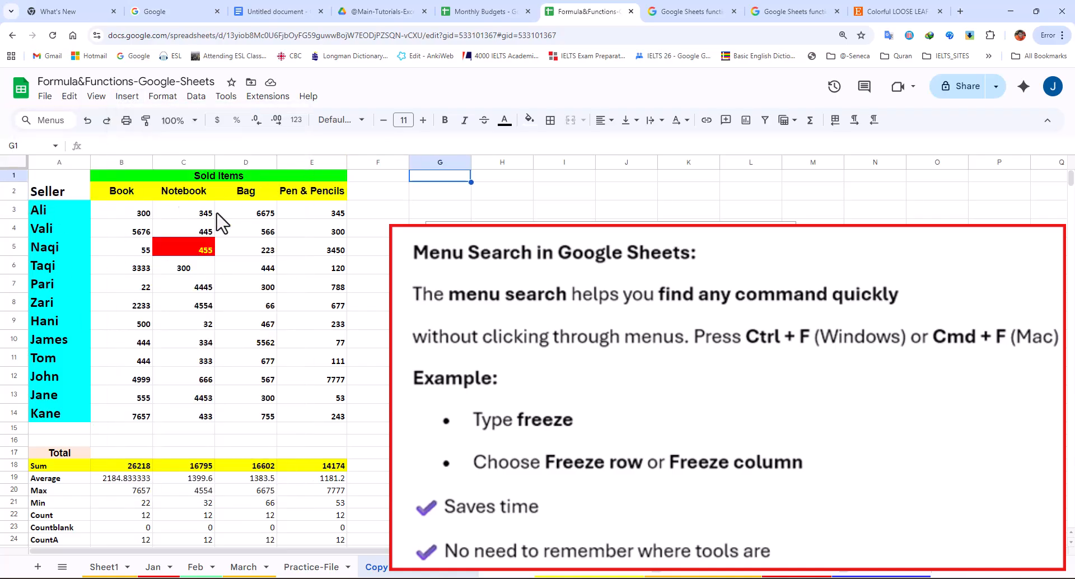
- Search the menu commands for "sort", then leave the search without sorting the sheet
left_click(59, 121)
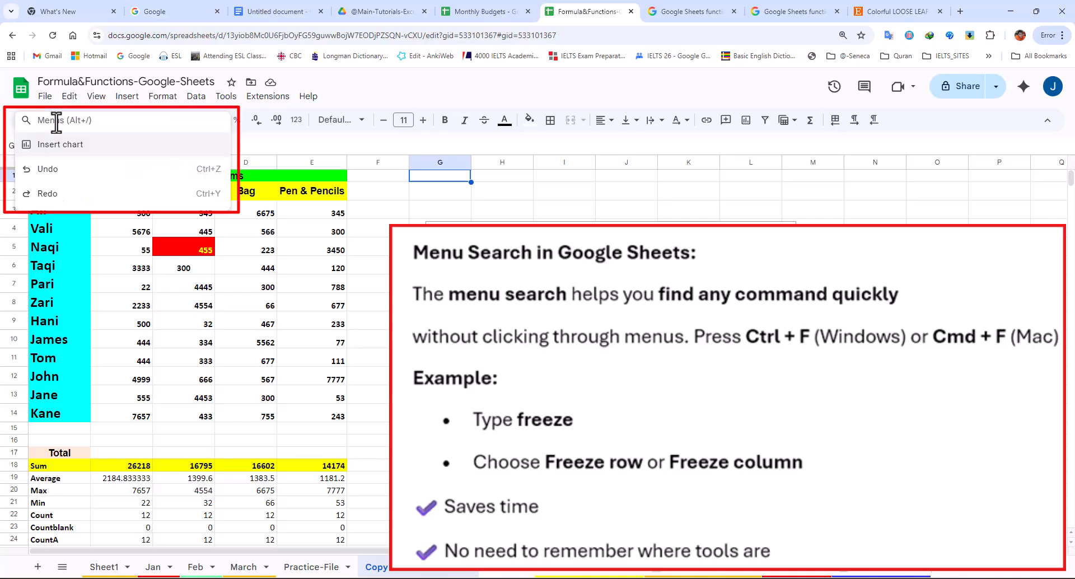
type("sort")
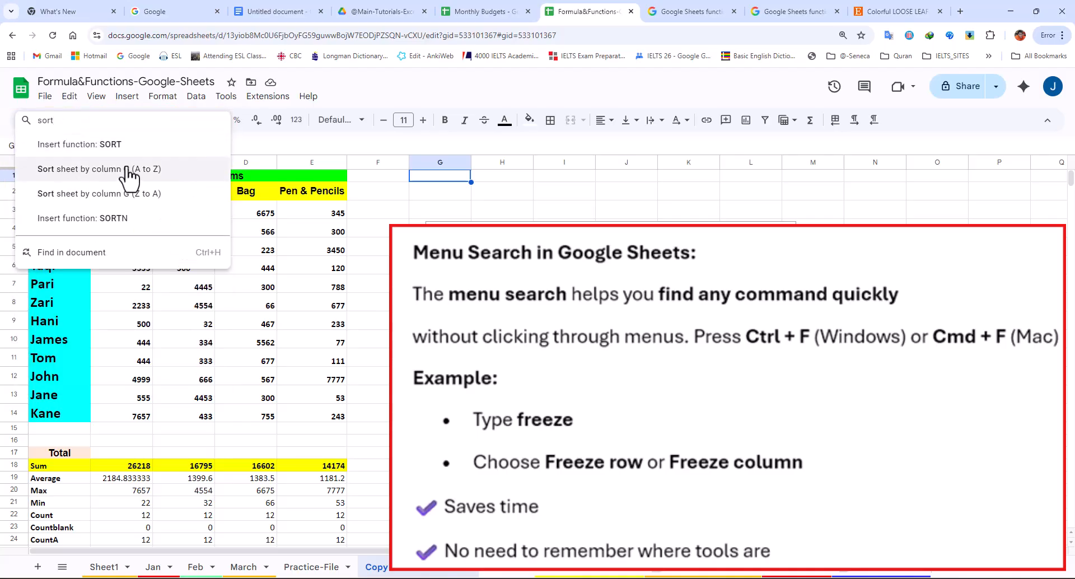
left_click(374, 192)
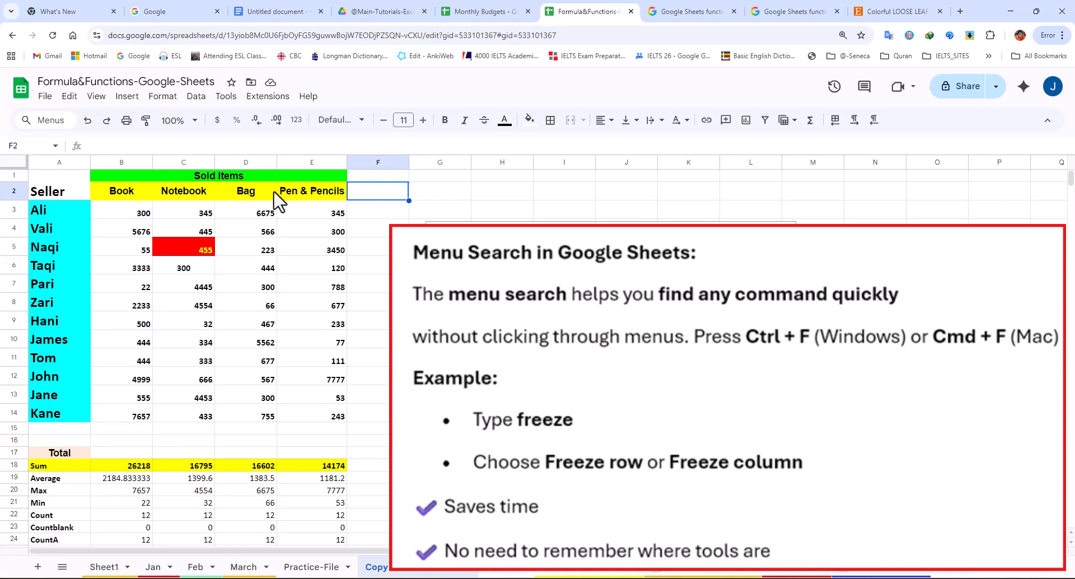
- Find the freeze commands by searching for "free" and freeze the sheet's first 2 rows
left_click(11, 191)
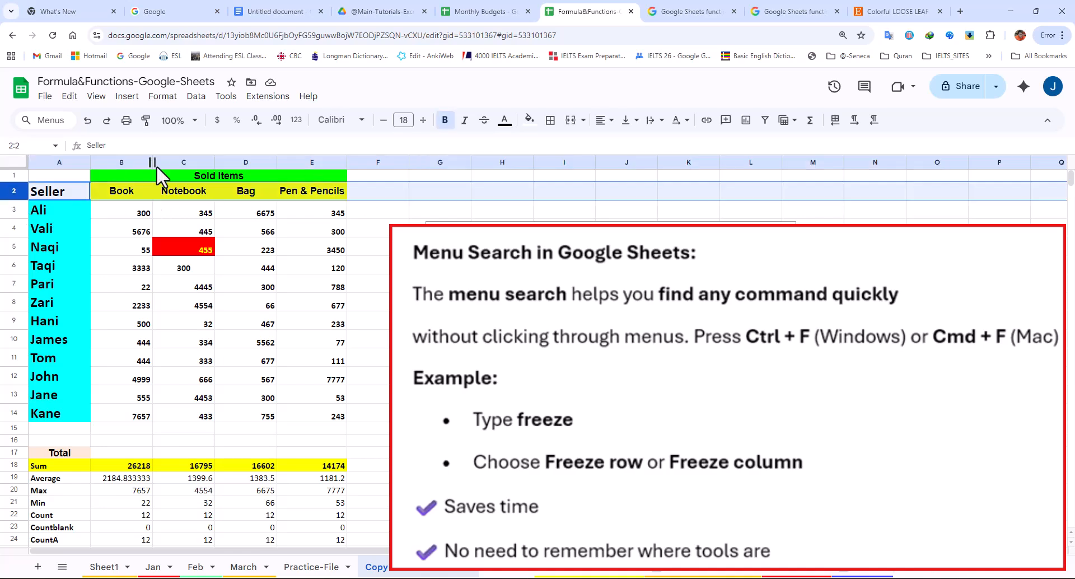
left_click(56, 121)
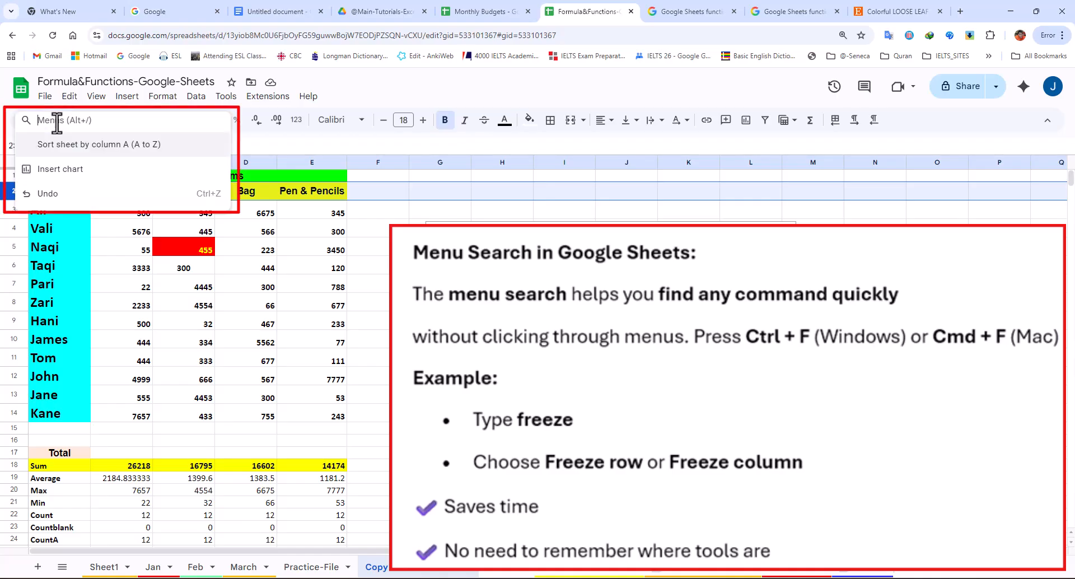
type("free")
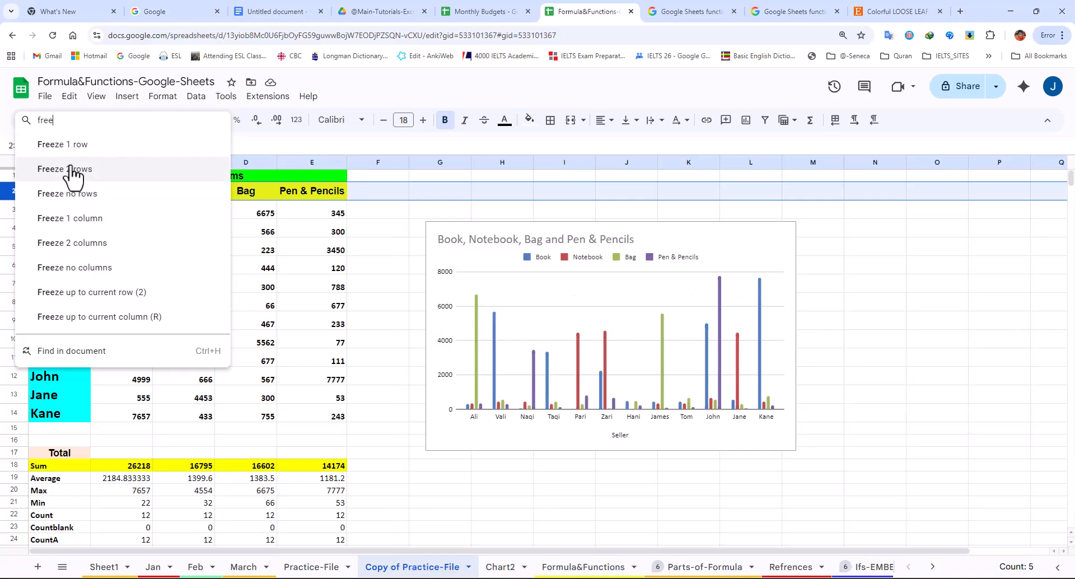
left_click(70, 170)
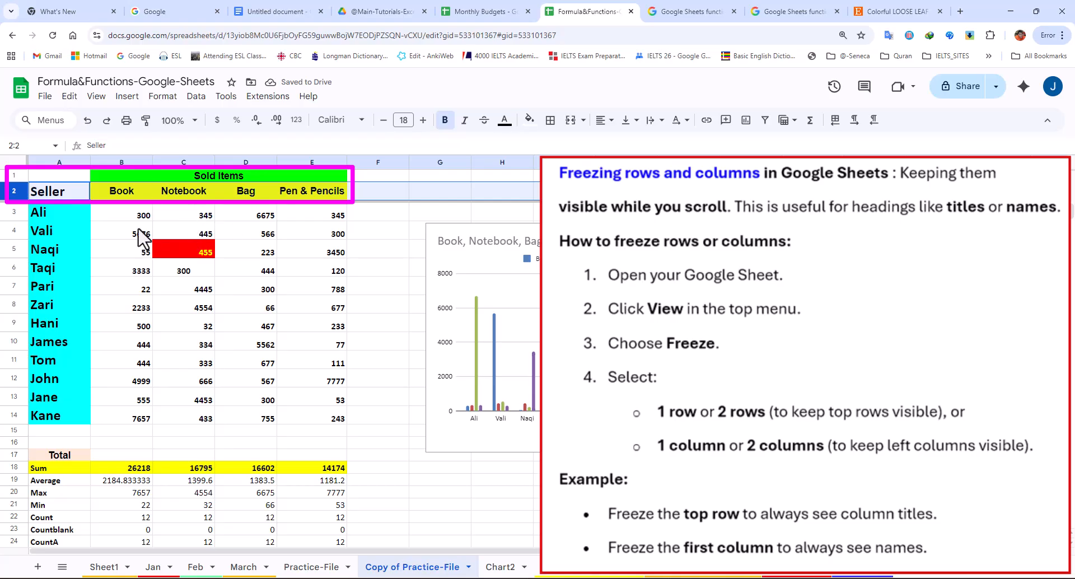
scroll(319, 228, "down", 3)
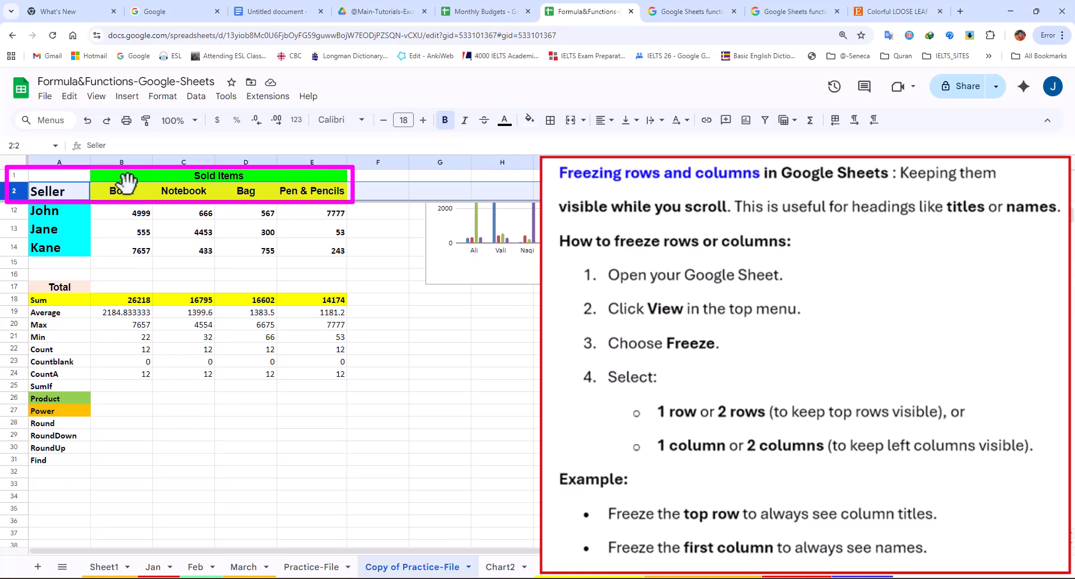
left_click(130, 219)
scroll(123, 227, "up", 5)
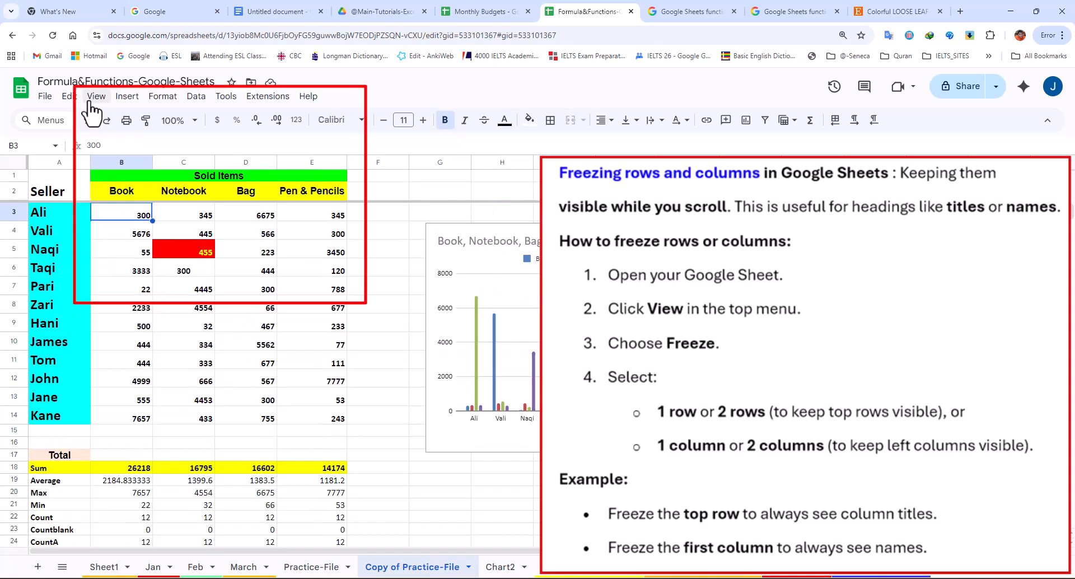
- Freeze the sheet's columns up to column A, which holds the seller names
left_click(93, 100)
mouse_move(150, 141)
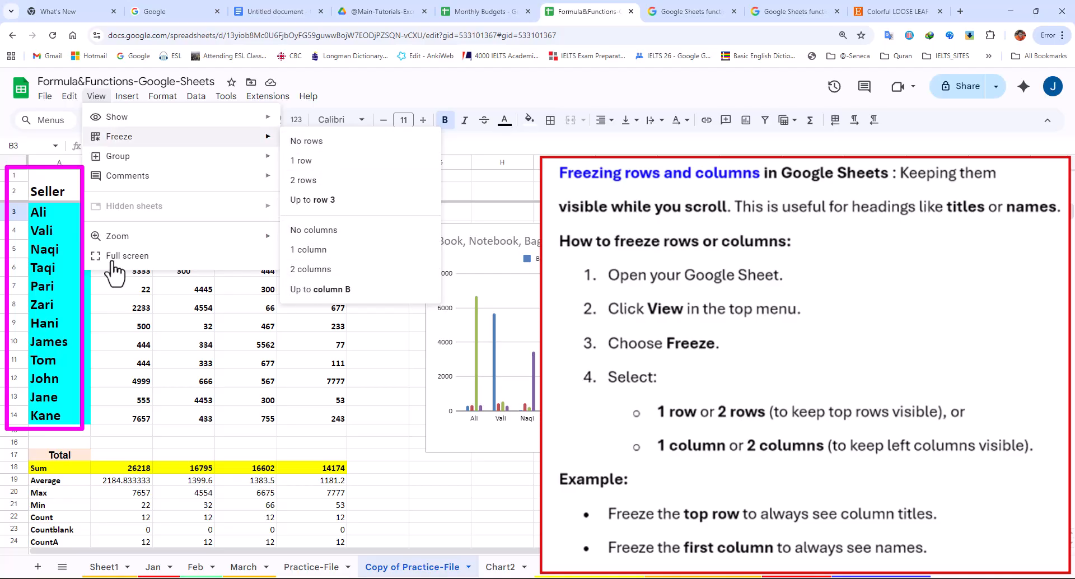
left_click(52, 288)
left_click(59, 162)
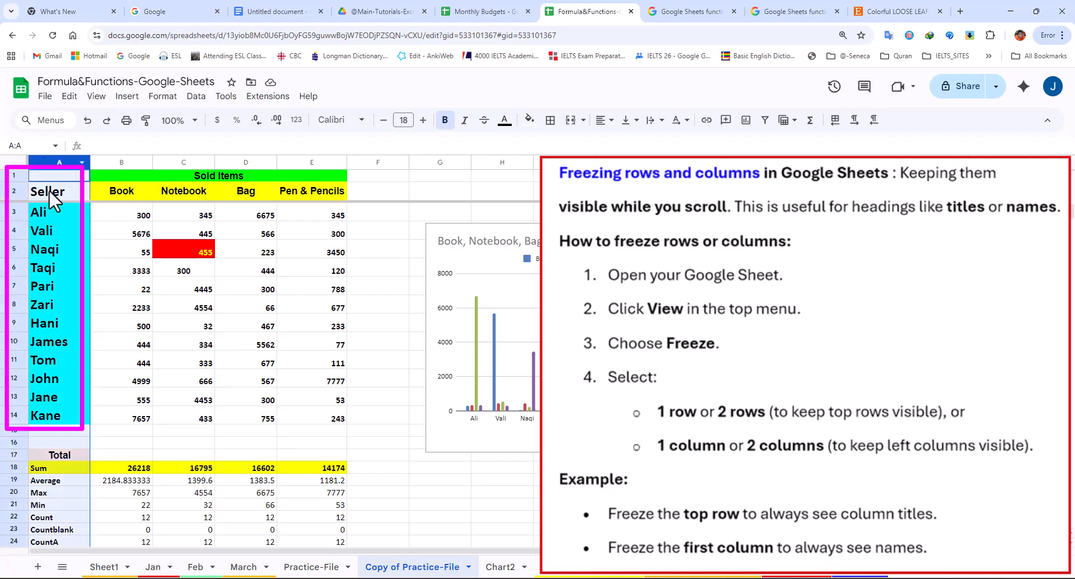
left_click(97, 96)
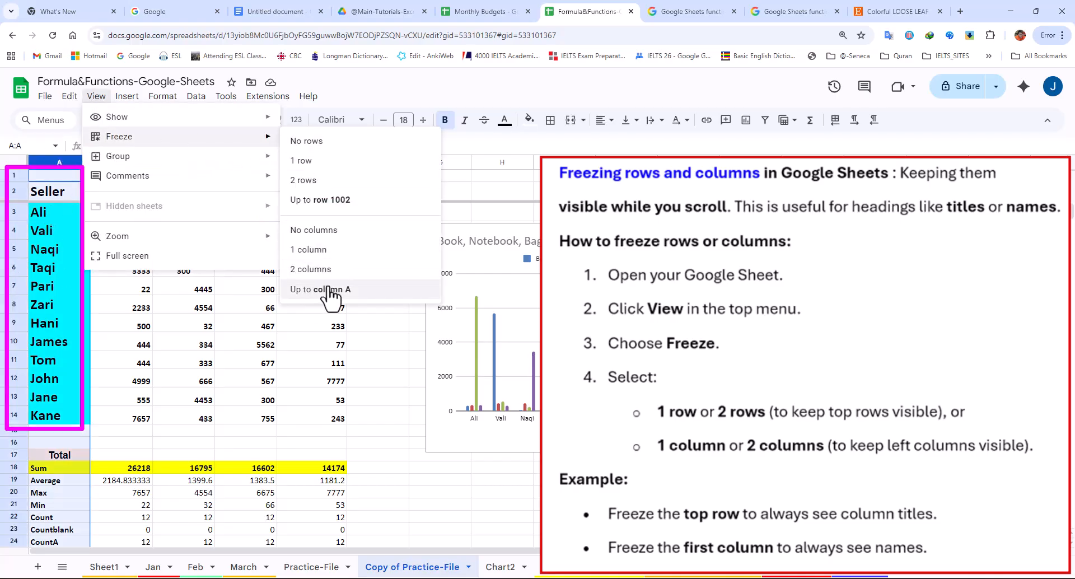
left_click(321, 289)
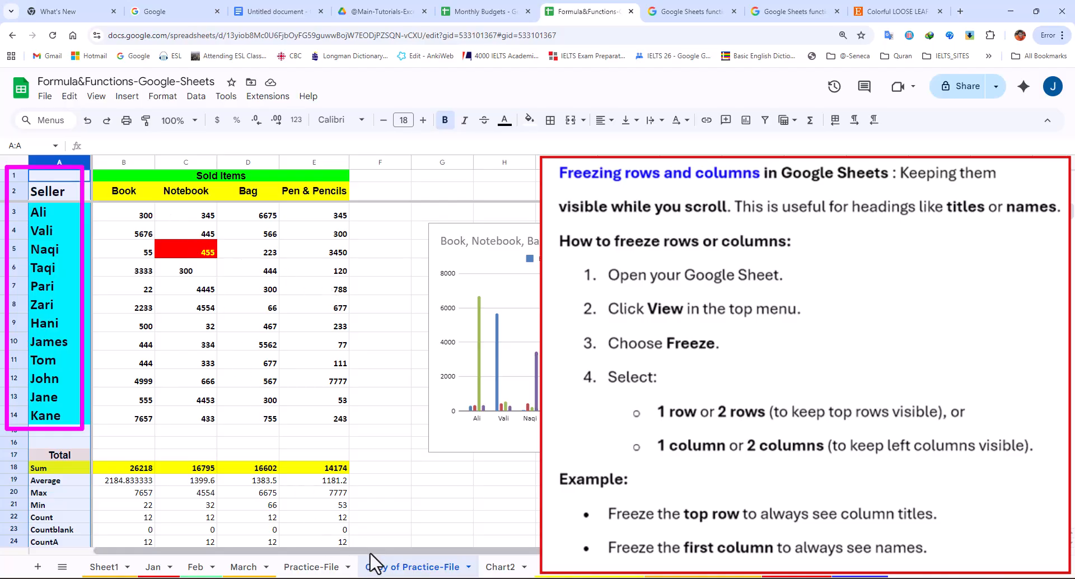
- Examine how the frozen header rows and seller column behave across and down the sheet
left_click_drag(374, 551, 467, 552)
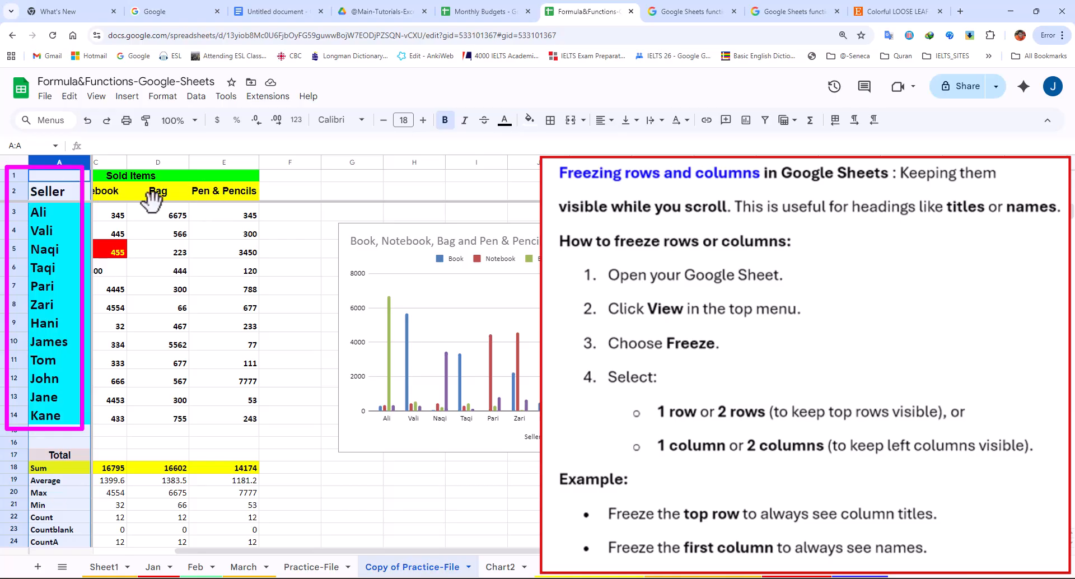
scroll(227, 255, "down", 6)
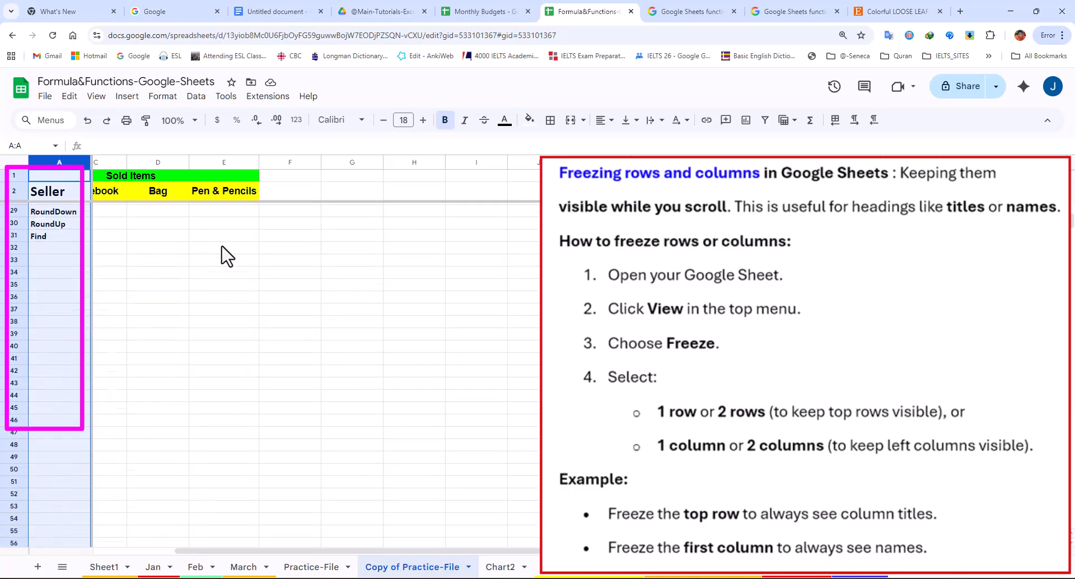
scroll(226, 253, "up", 2)
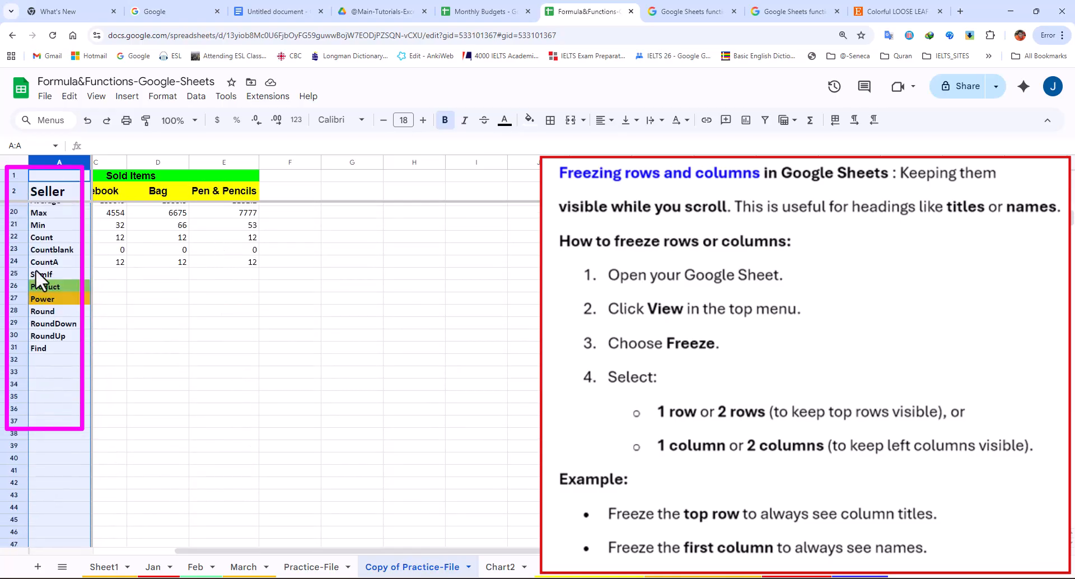
scroll(58, 336, "down", 4)
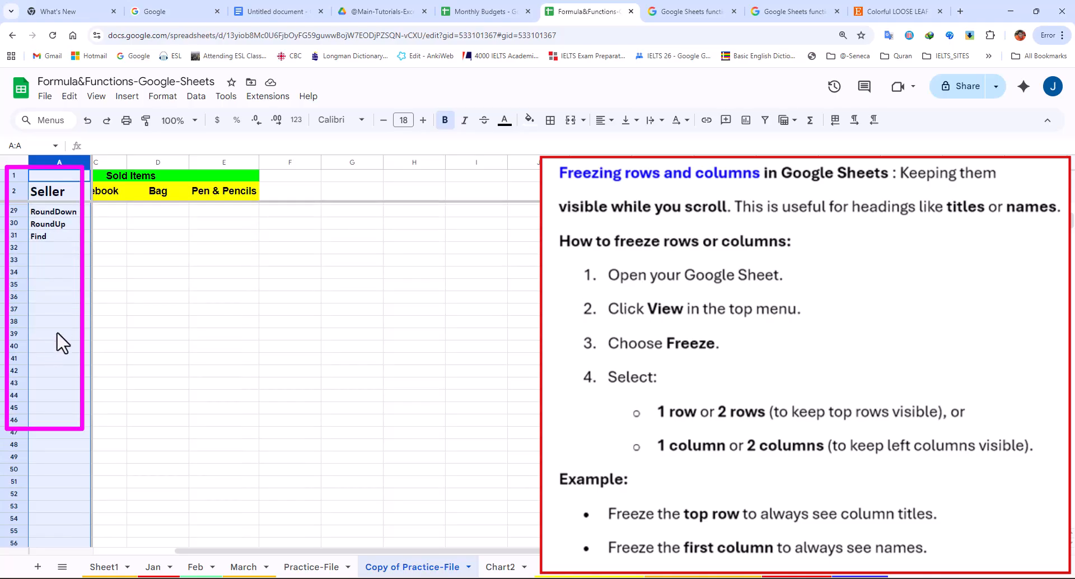
scroll(40, 283, "up", 7)
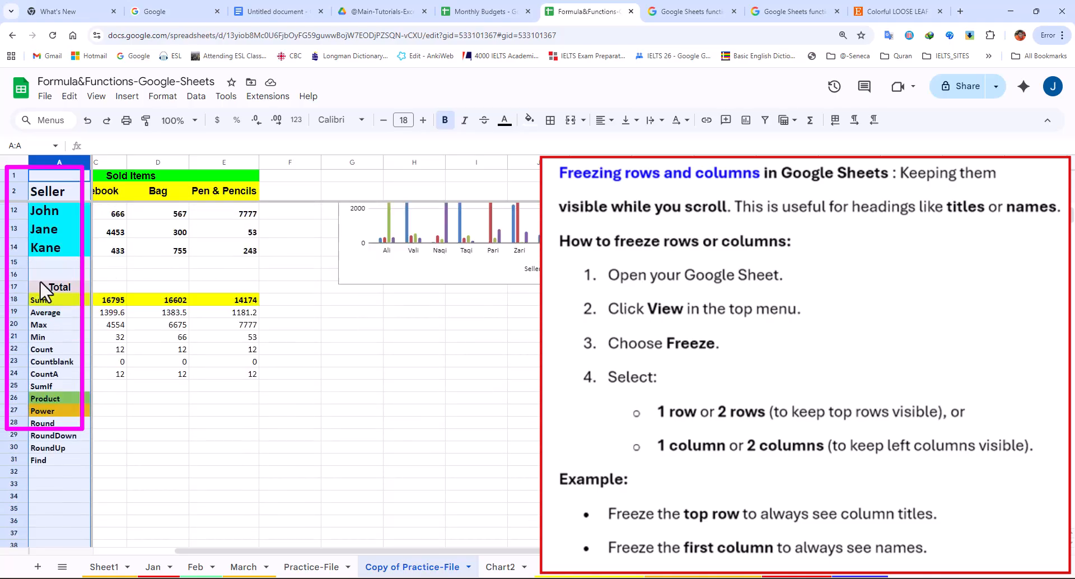
scroll(46, 245, "down", 7)
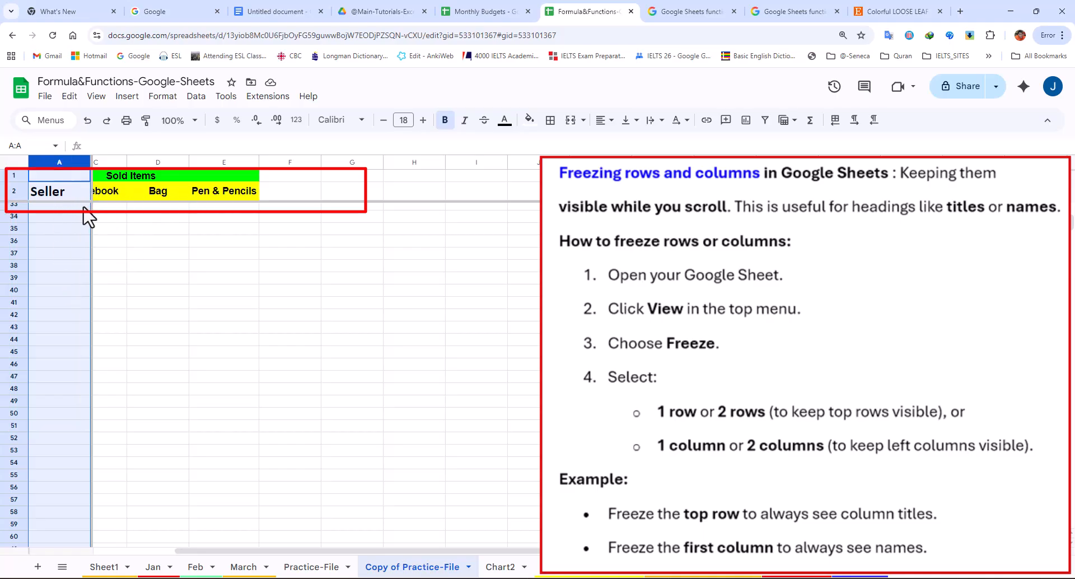
- Unfreeze all columns and all rows of the sheet
left_click(96, 96)
mouse_move(219, 139)
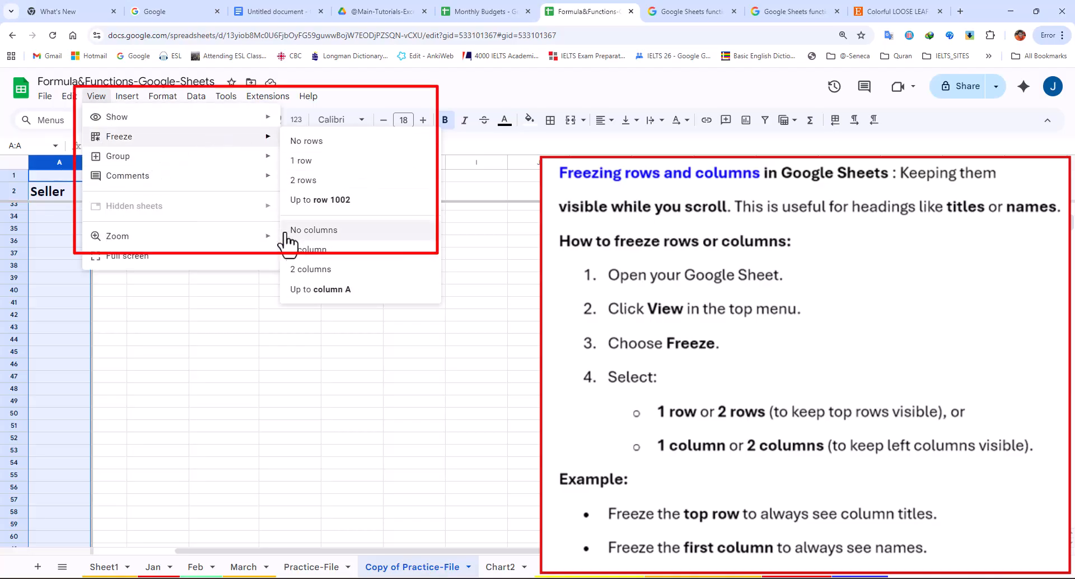
left_click(324, 231)
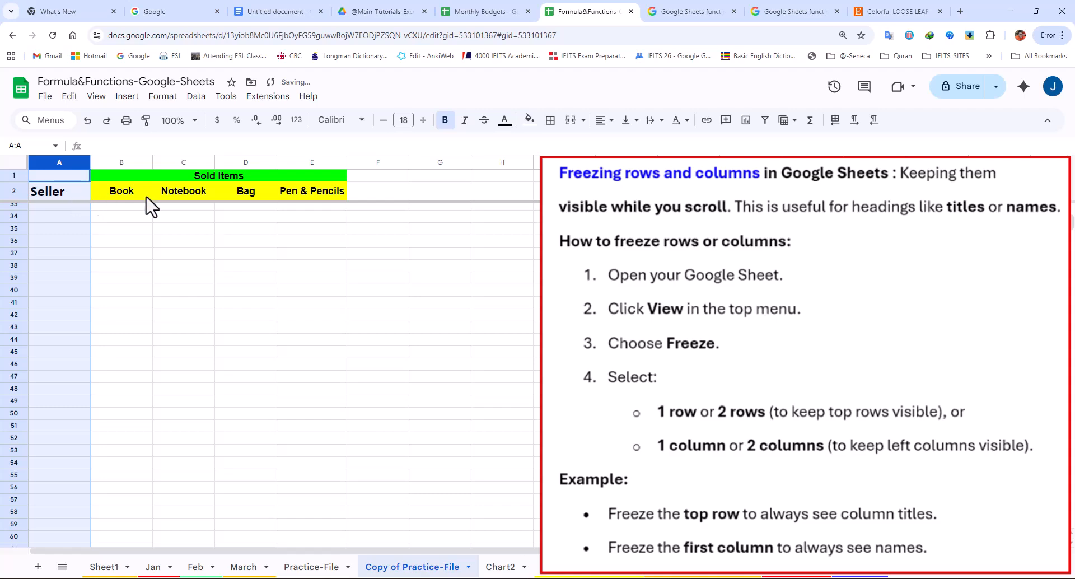
left_click(97, 97)
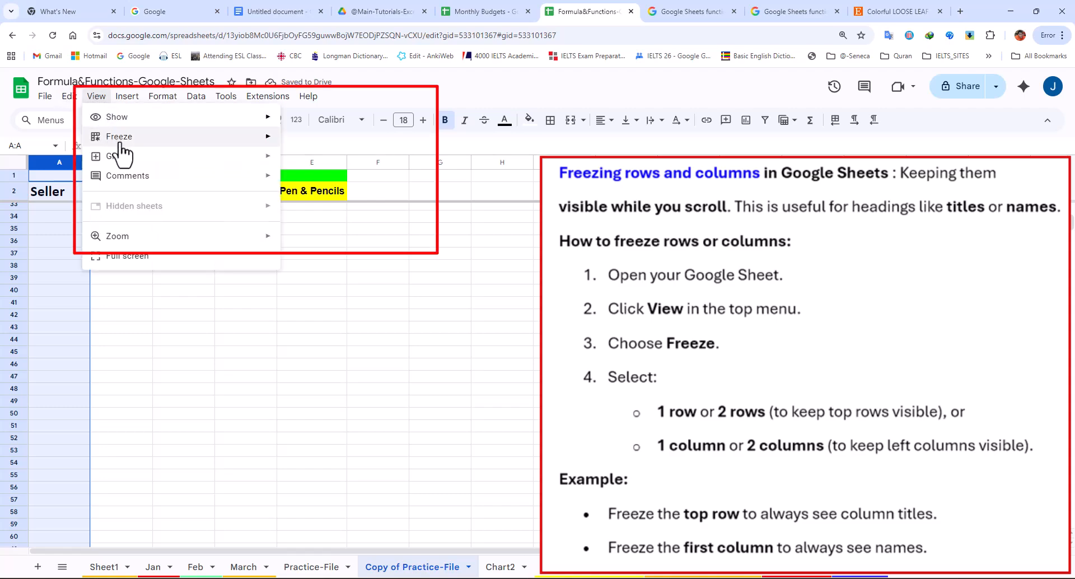
mouse_move(120, 147)
left_click(305, 138)
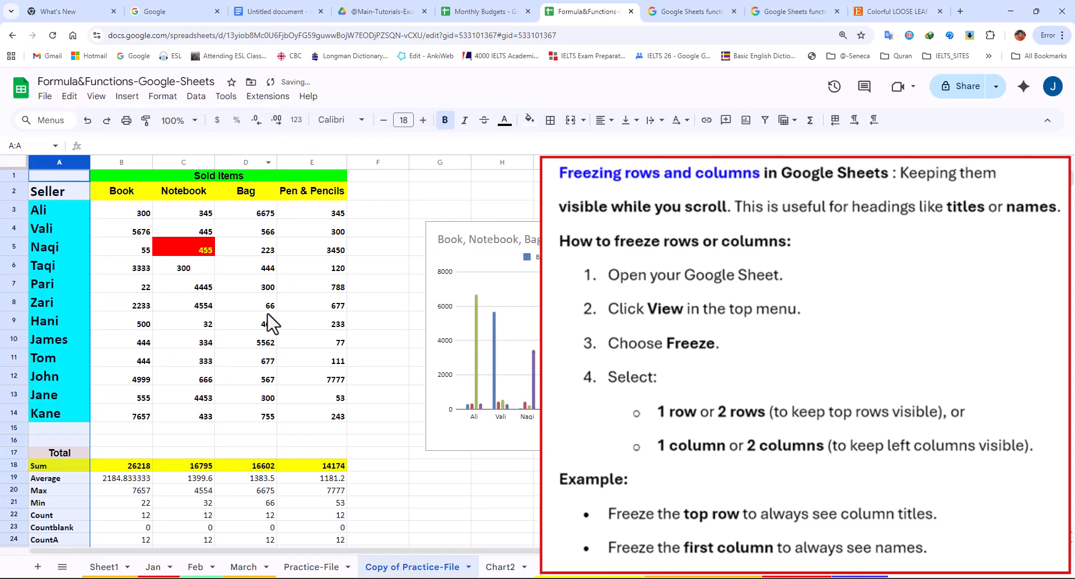
scroll(255, 317, "down", 8)
scroll(259, 307, "up", 8)
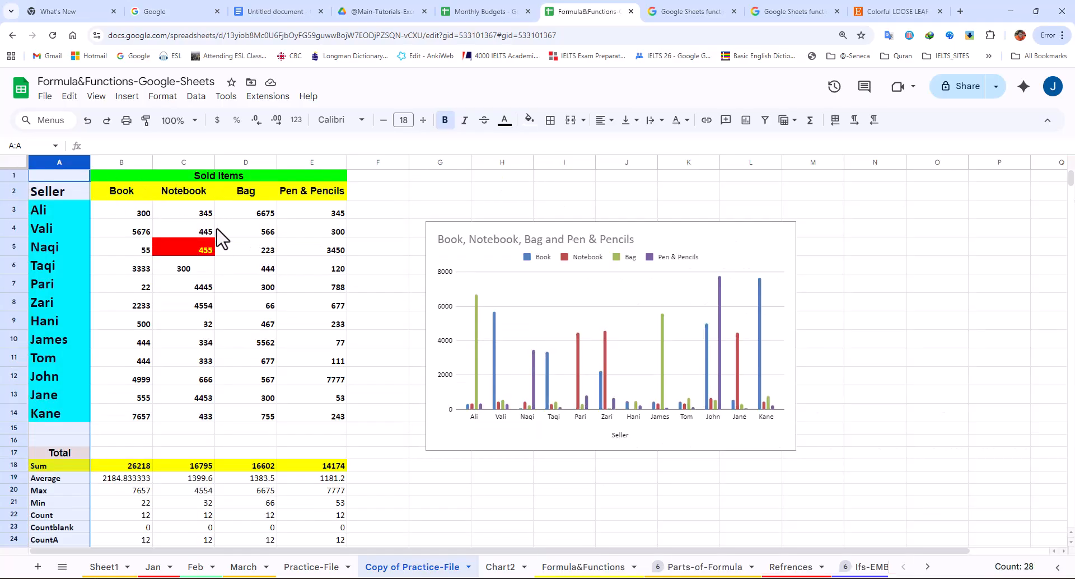
left_click(96, 96)
mouse_move(128, 145)
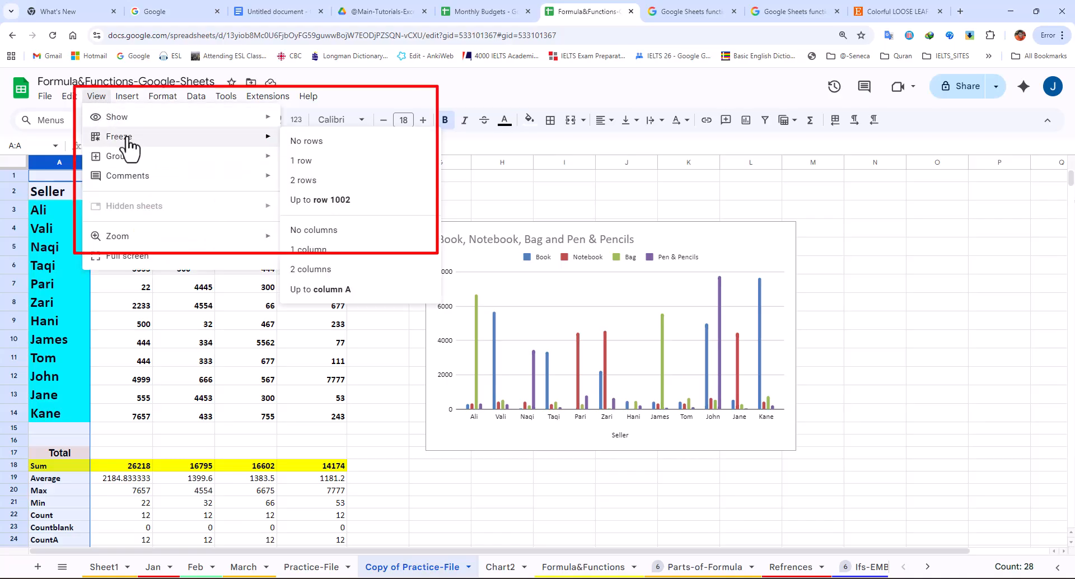
left_click(64, 120)
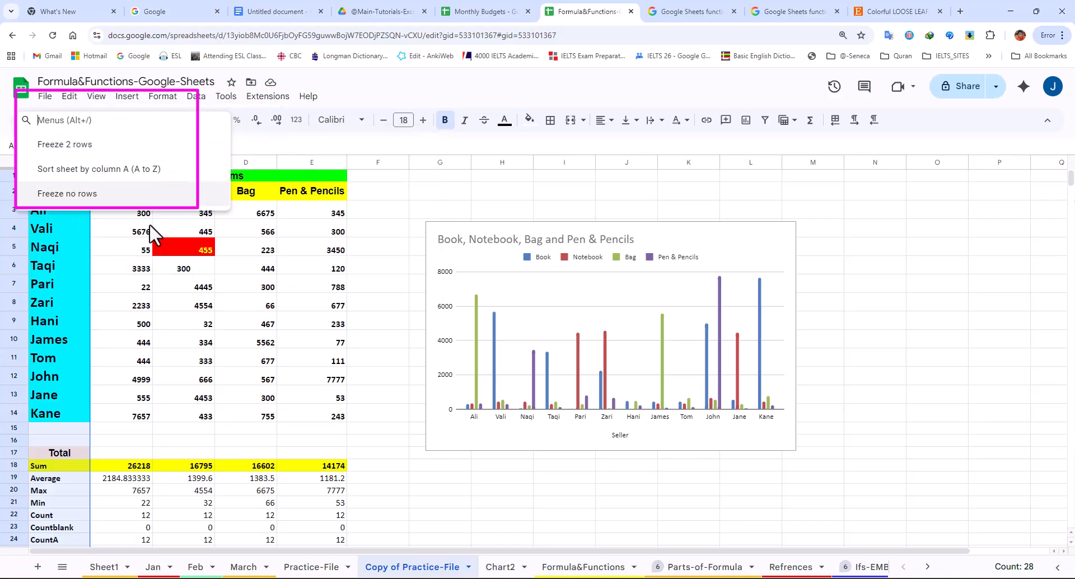
left_click(235, 230)
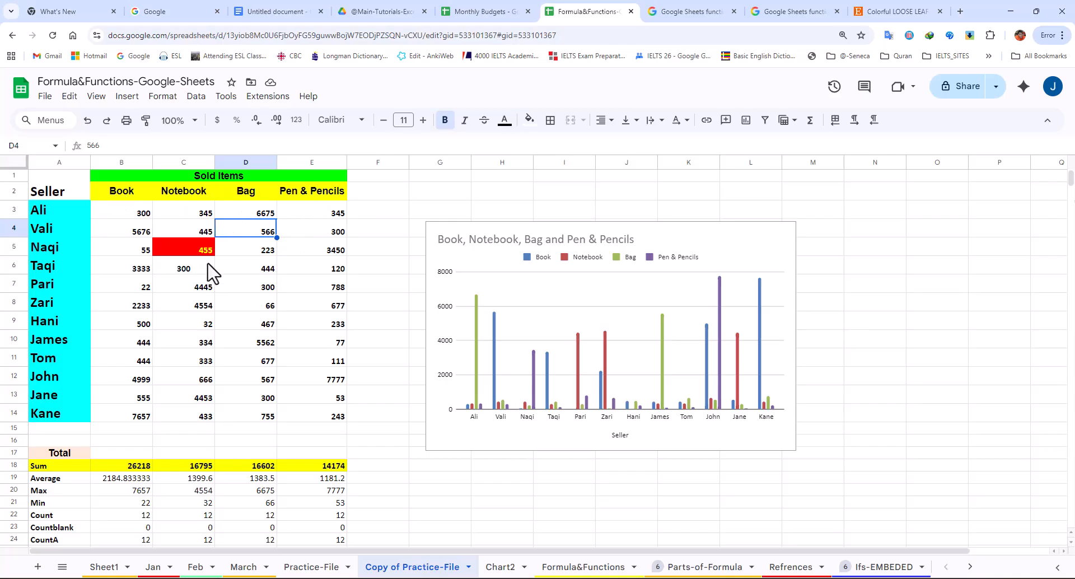
- Freeze the sheet's first 2 rows, which hold the Sold Items and item-name headers
scroll(180, 331, "down", 4)
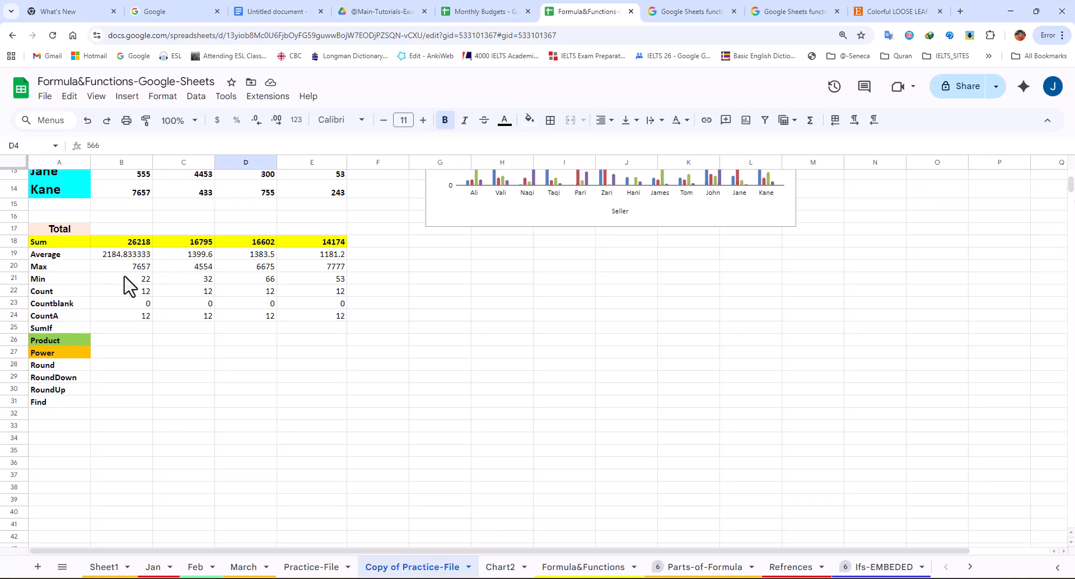
left_click(205, 255)
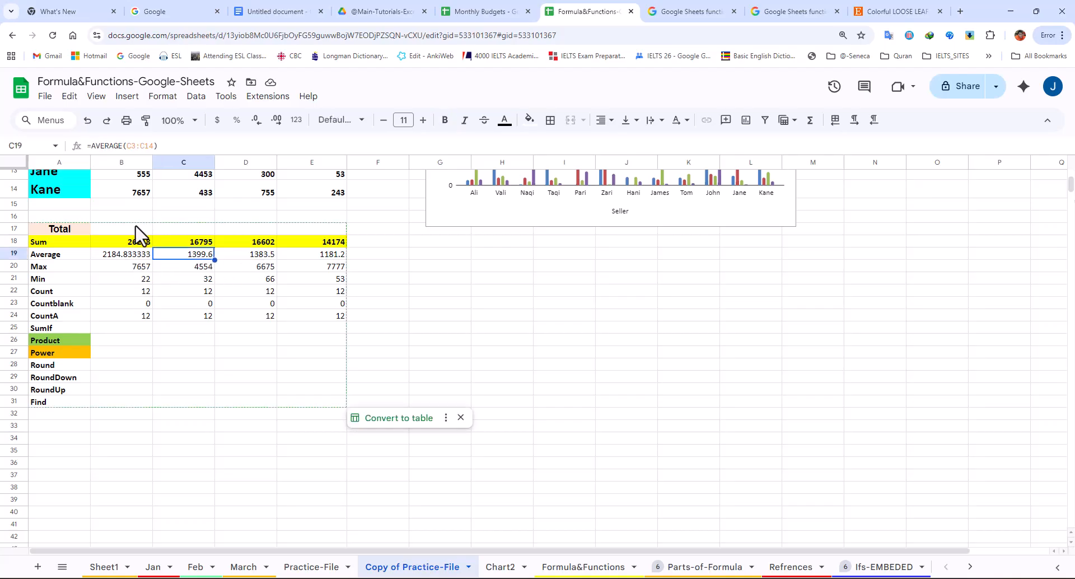
scroll(137, 235, "up", 4)
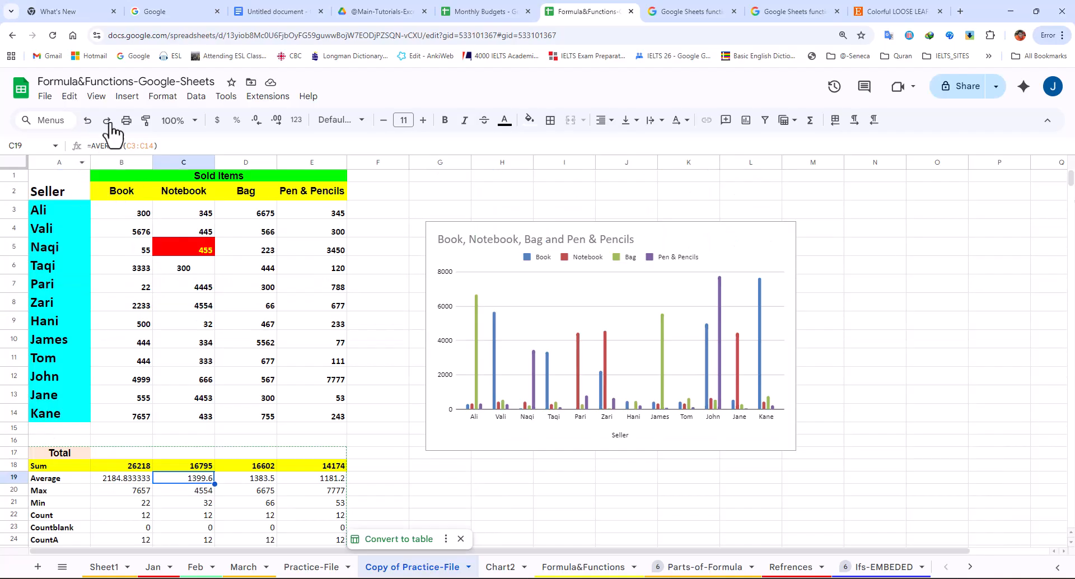
left_click(97, 97)
mouse_move(125, 138)
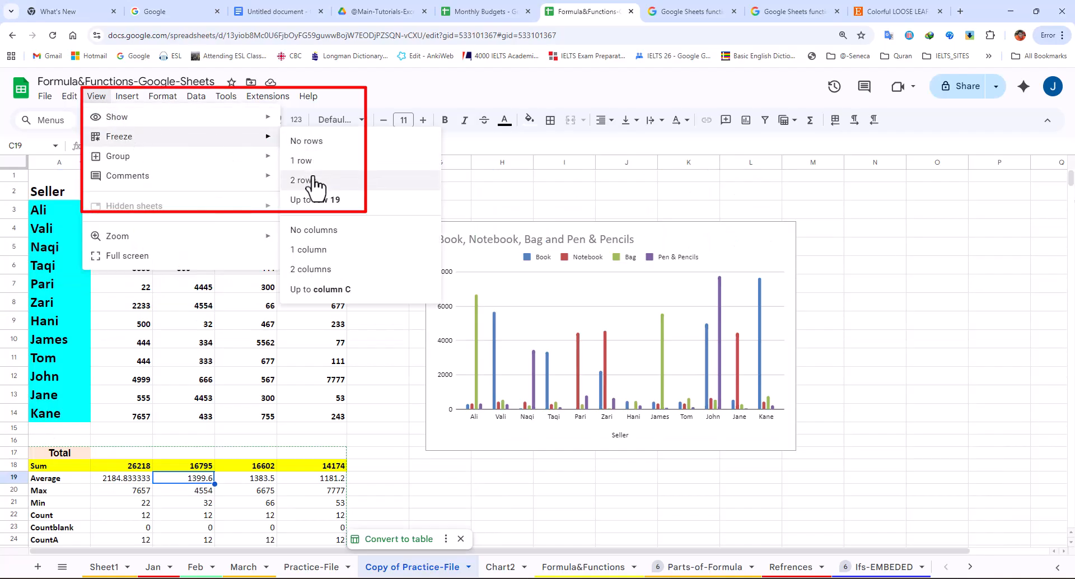
left_click(314, 180)
- Examine how the frozen header rows behave down the sheet and how the seller names behave across to the Pen & Pencils column
scroll(175, 257, "down", 8)
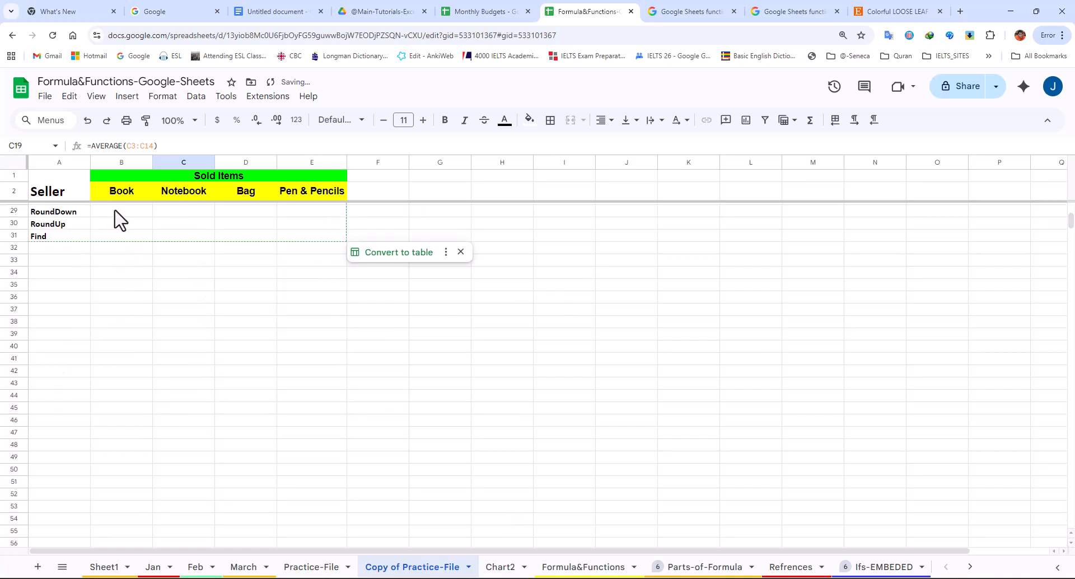
scroll(133, 241, "up", 3)
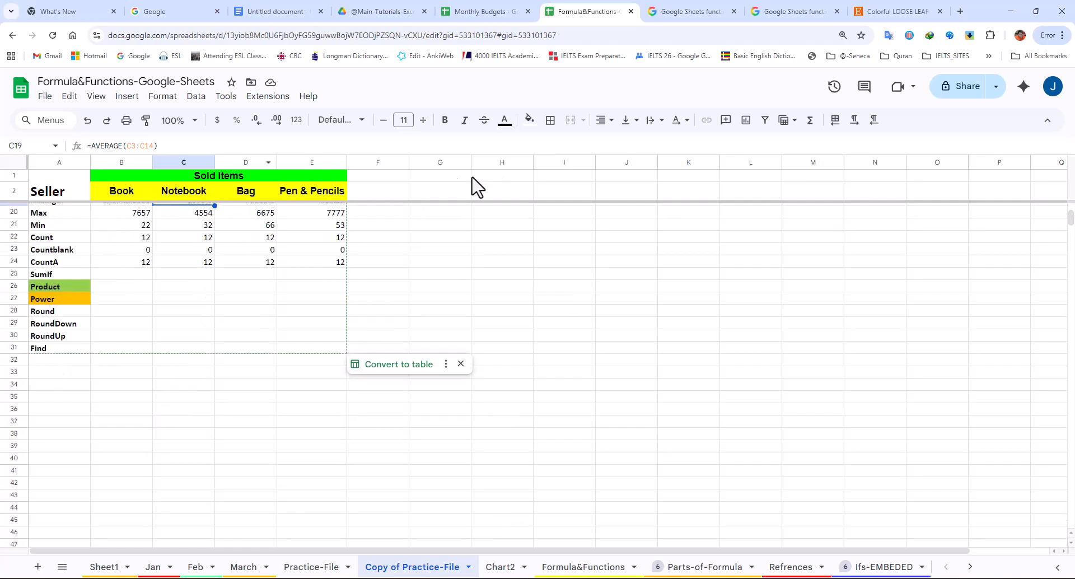
scroll(179, 252, "up", 6)
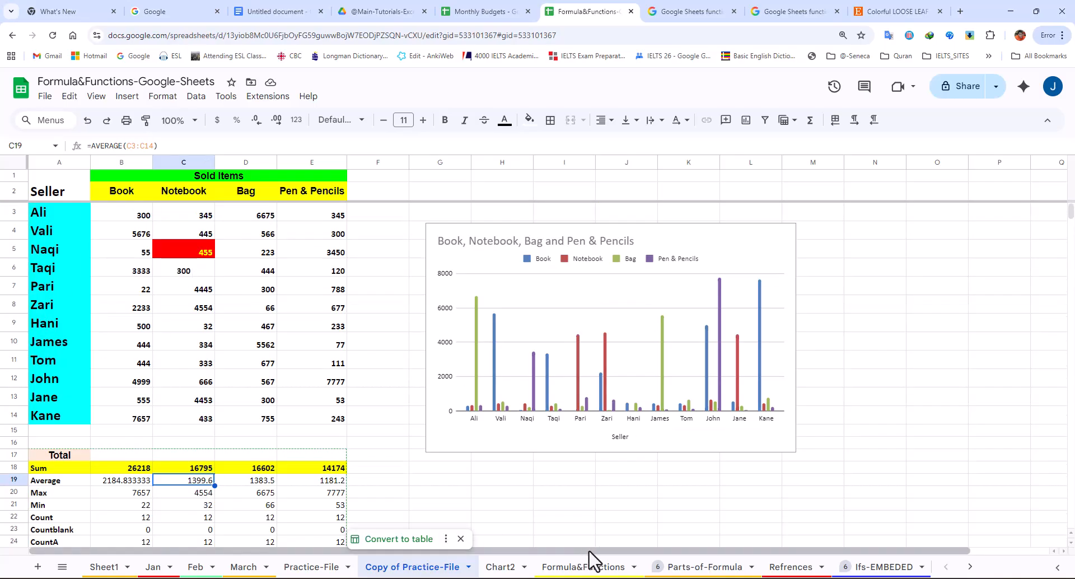
scroll(688, 549, "right", 1)
scroll(687, 549, "right", 1)
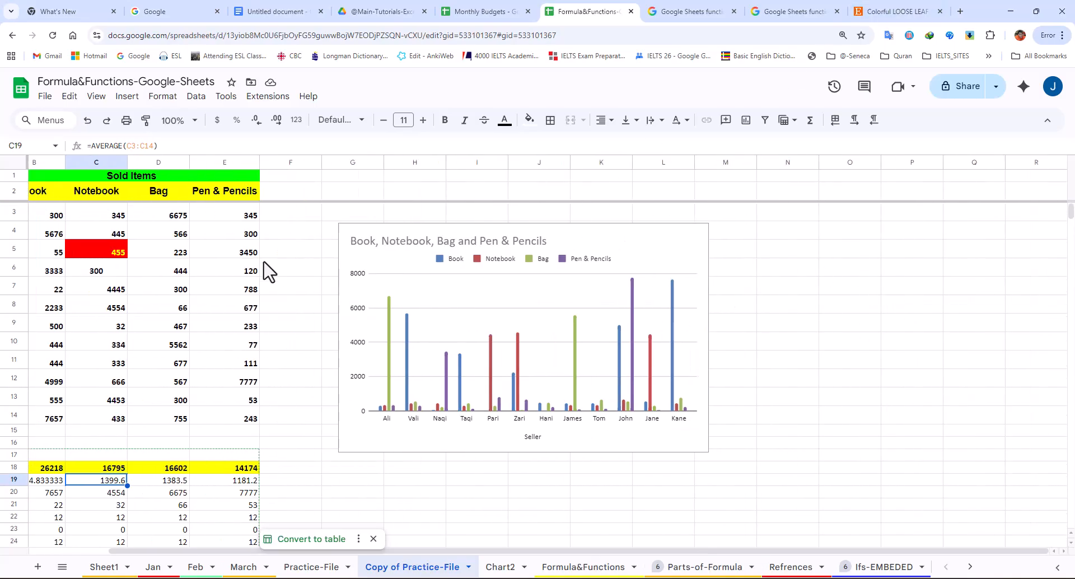
left_click(253, 216)
left_click(252, 235)
left_click(247, 253)
left_click(248, 272)
left_click(248, 290)
left_click(249, 308)
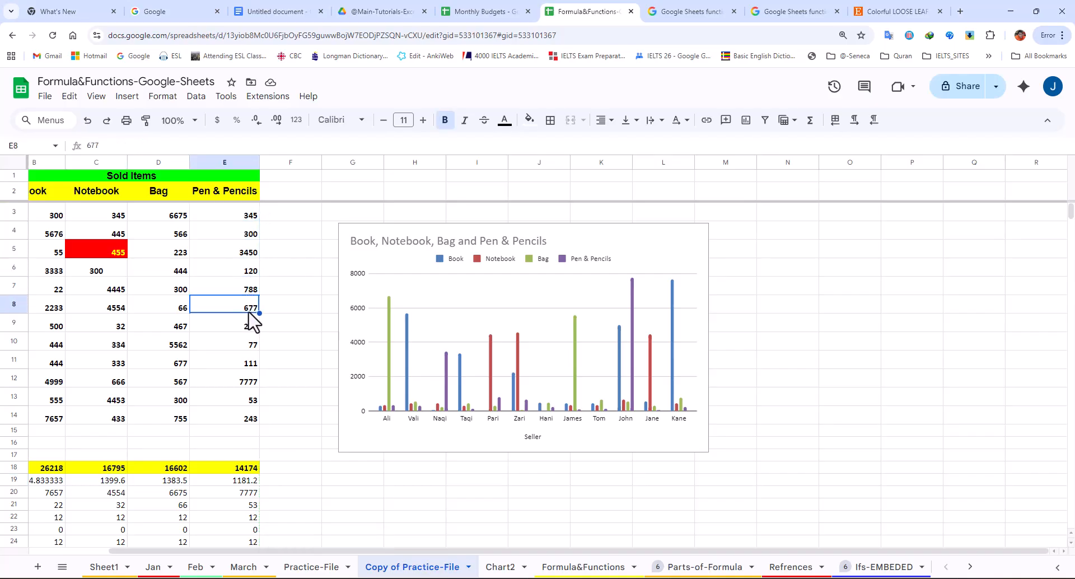
- Freeze the sheet's first column and check the seller names beside the Pen & Pencils values
left_click(97, 96)
mouse_move(173, 137)
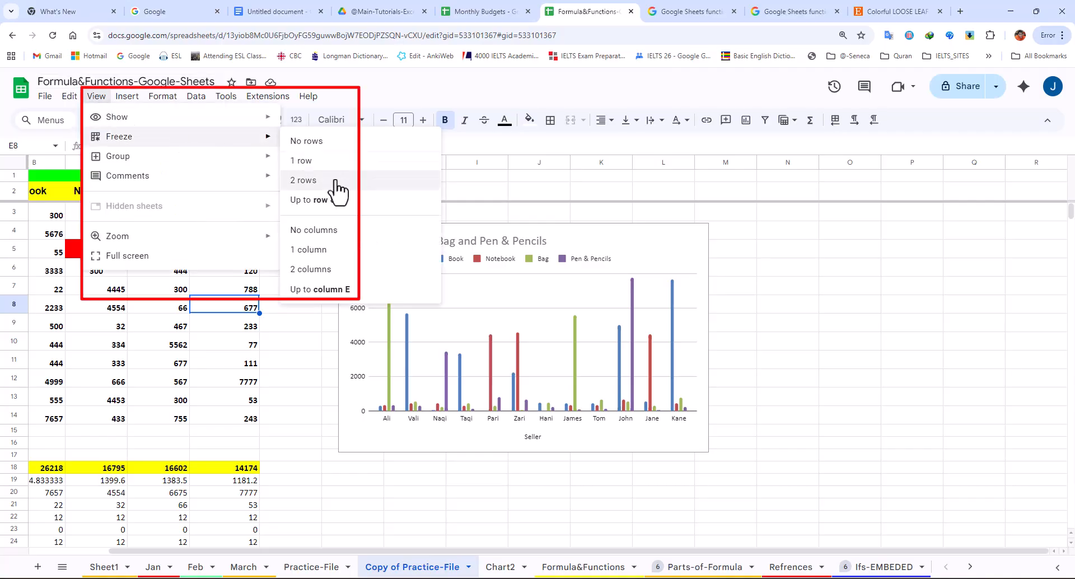
left_click(316, 250)
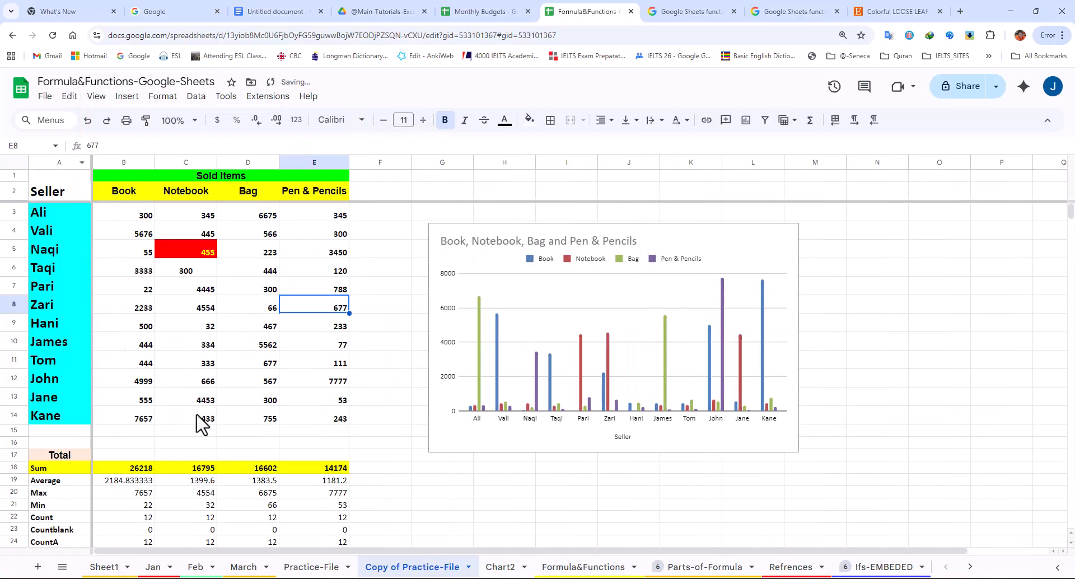
left_click_drag(470, 552, 783, 565)
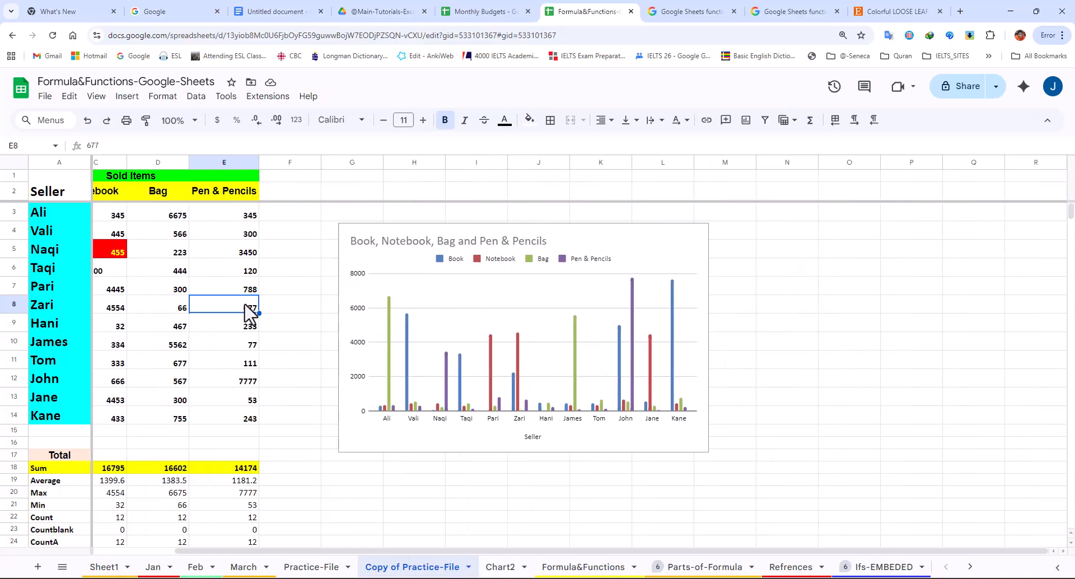
left_click(235, 339)
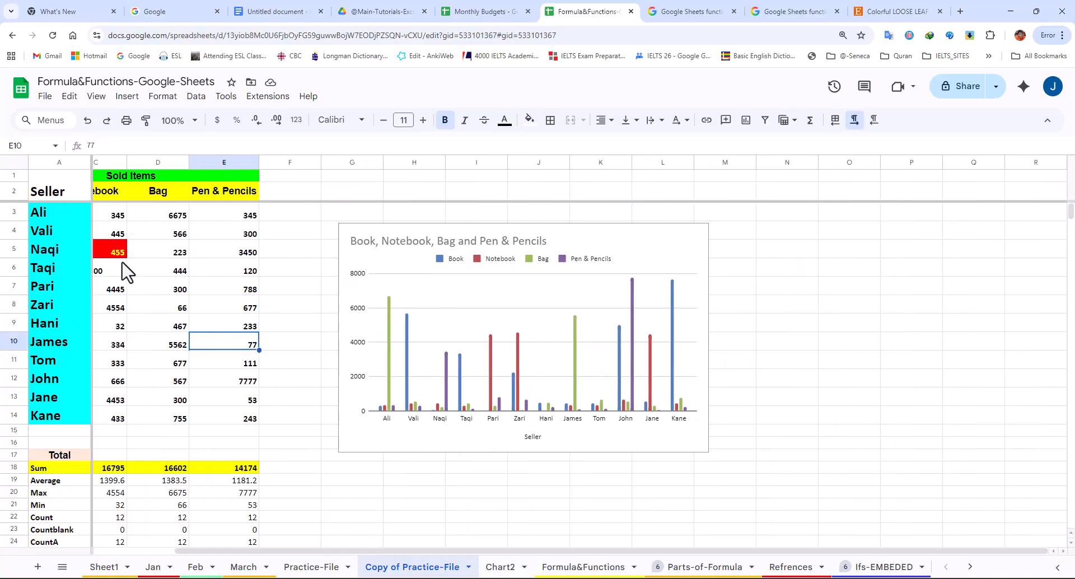
- Remove the freeze from all rows and all columns of the sheet
left_click(97, 96)
mouse_move(159, 137)
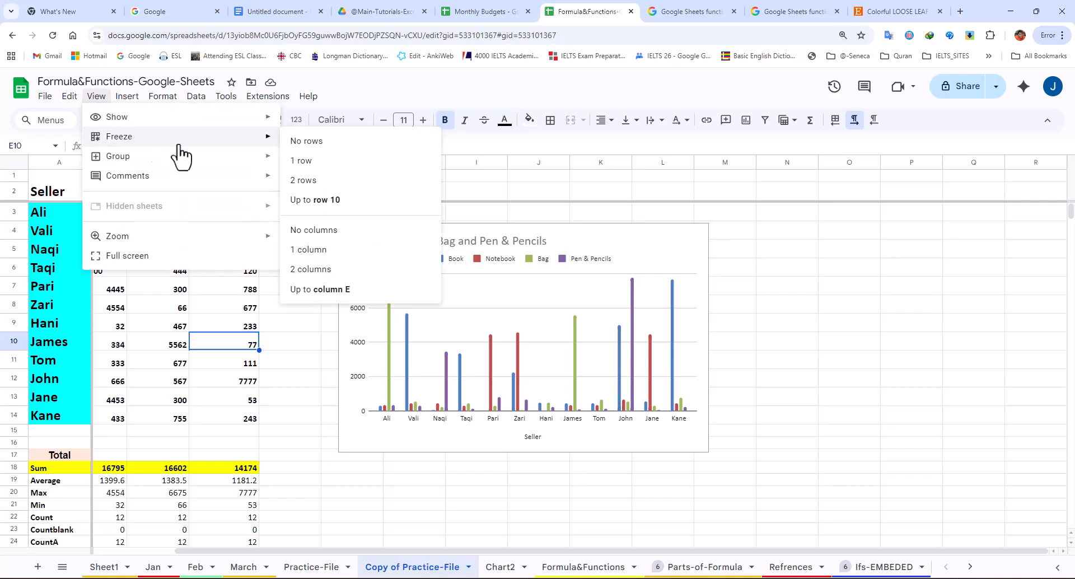
left_click(320, 151)
left_click(97, 96)
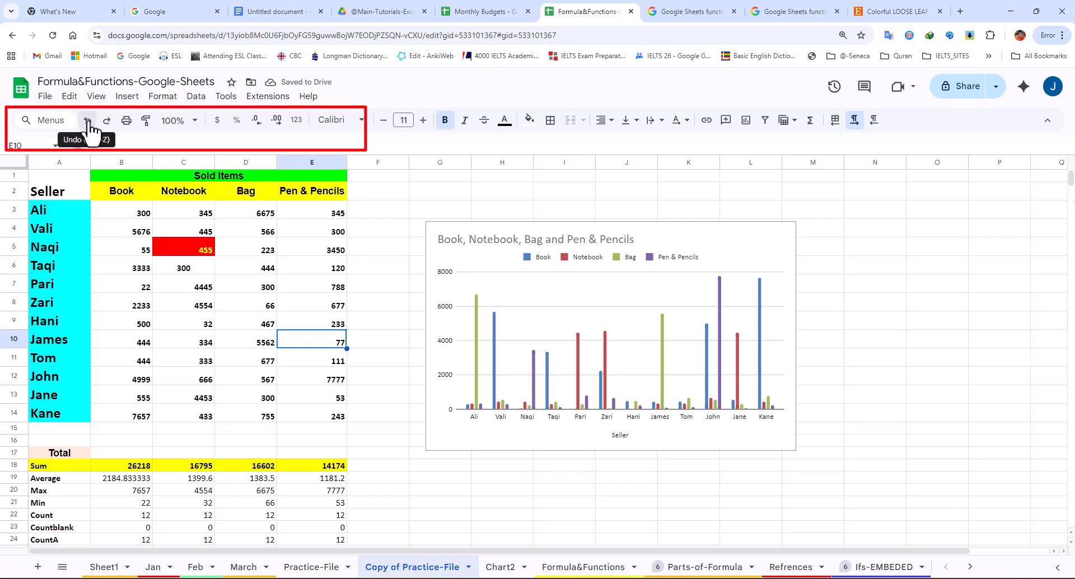
- Delete the Book, Notebook, Bag and Pen & Pencils chart and undo the deletion, twice
left_click(538, 259)
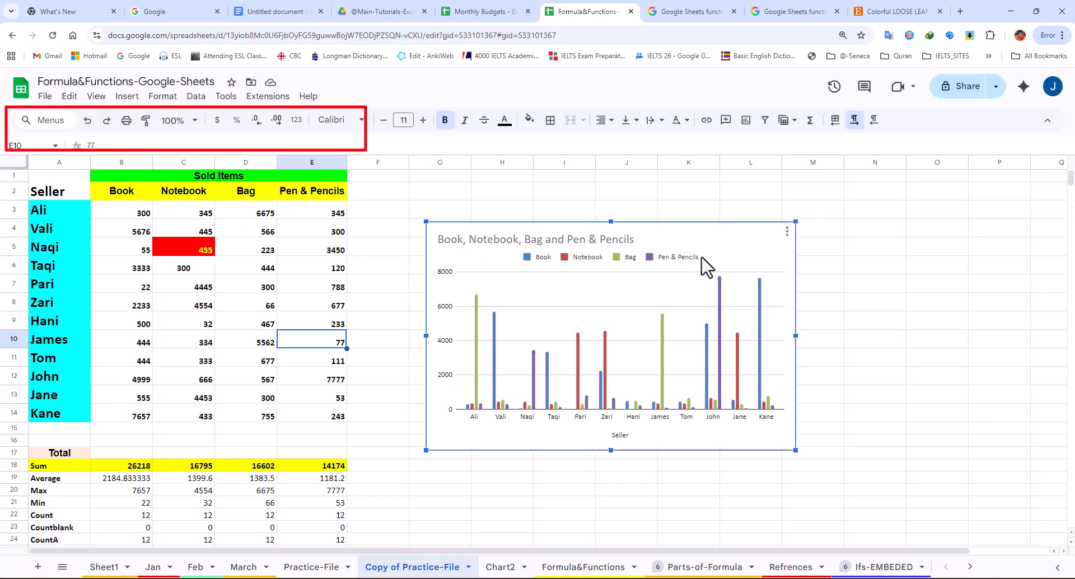
key("Delete")
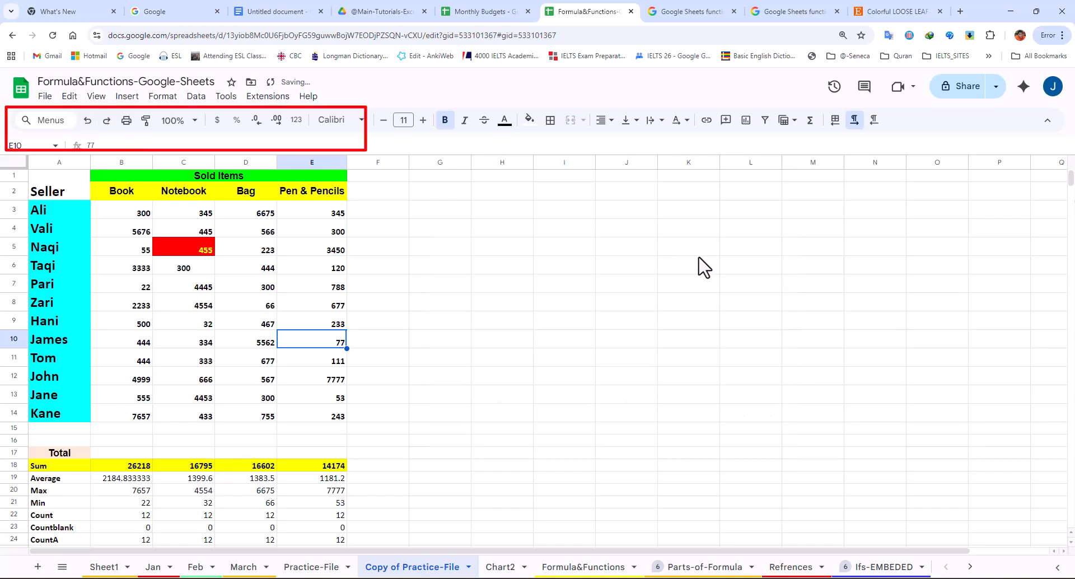
left_click(85, 124)
left_click(622, 257)
key("Delete")
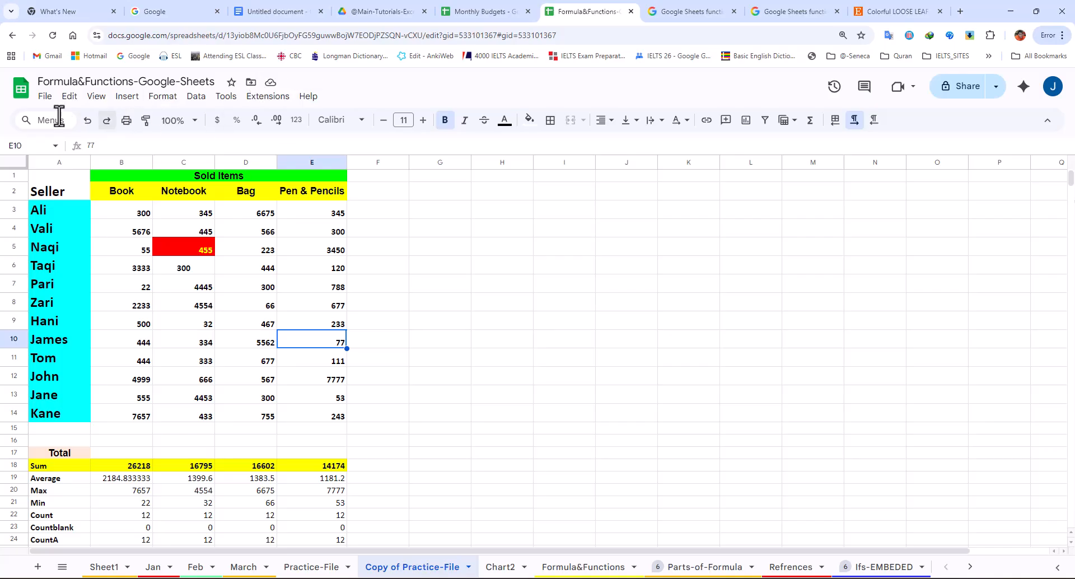
left_click(88, 121)
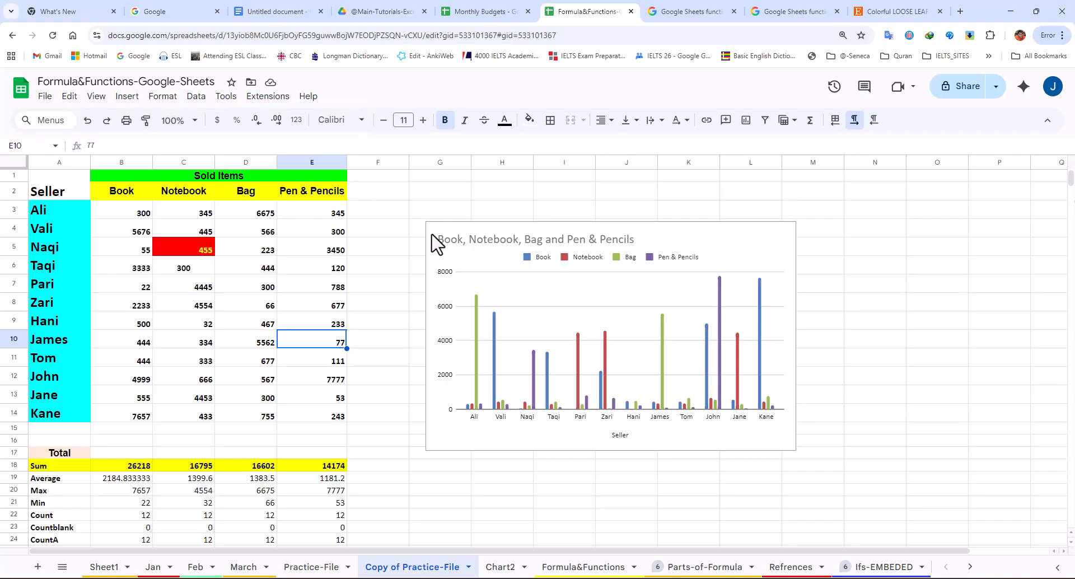
- Preview a printout of the entire workbook, look through its pages, and leave the print settings without printing
left_click(126, 120)
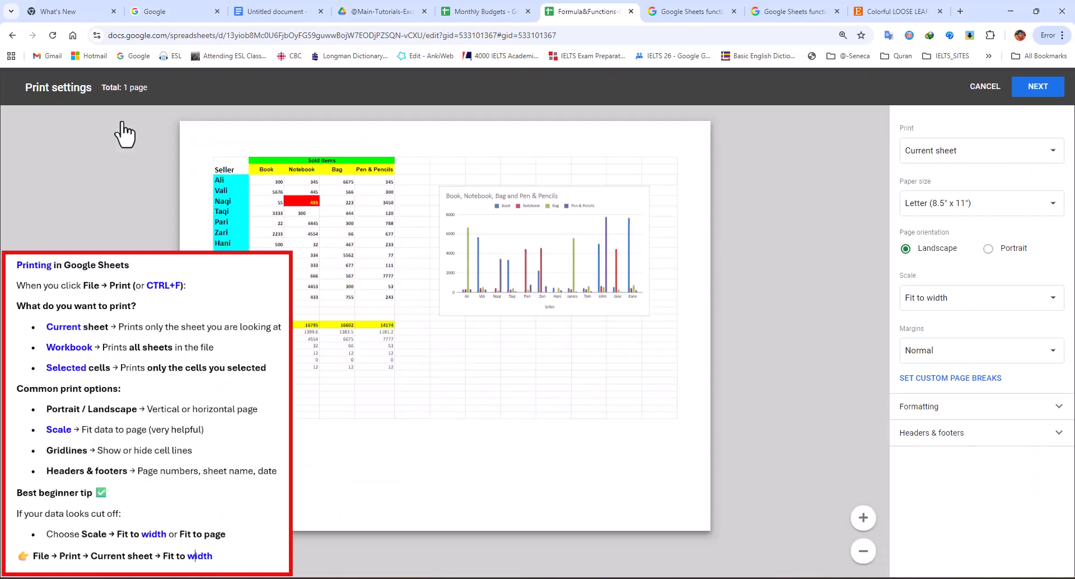
left_click(937, 156)
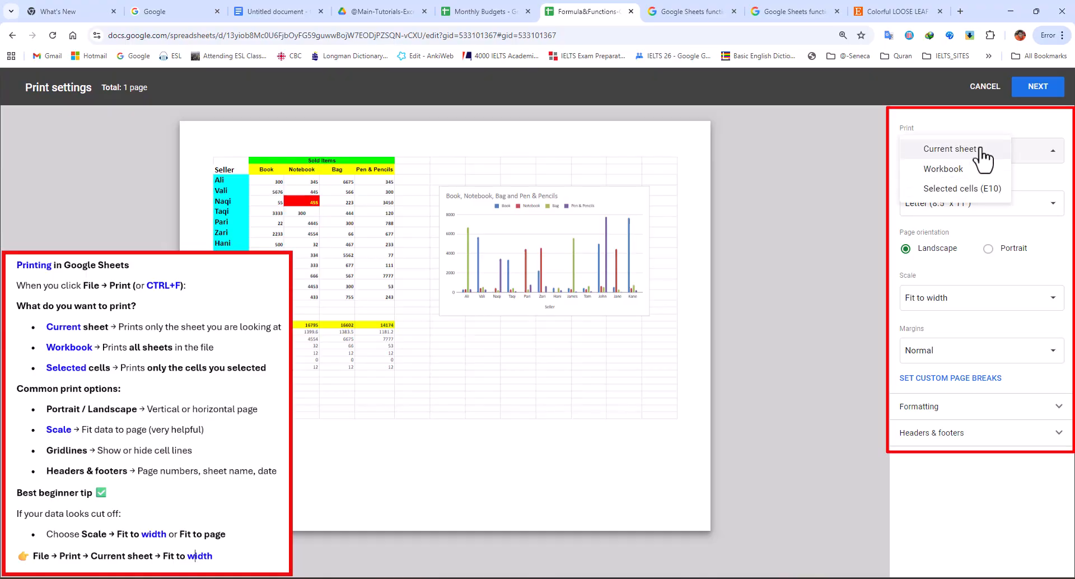
left_click(943, 170)
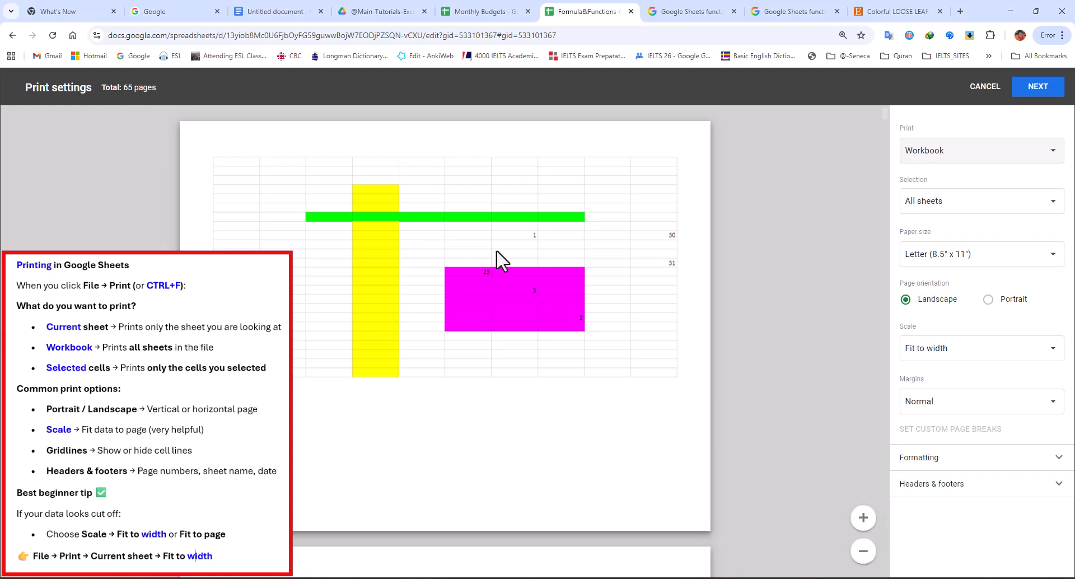
scroll(505, 247, "down", 9)
scroll(510, 291, "down", 10)
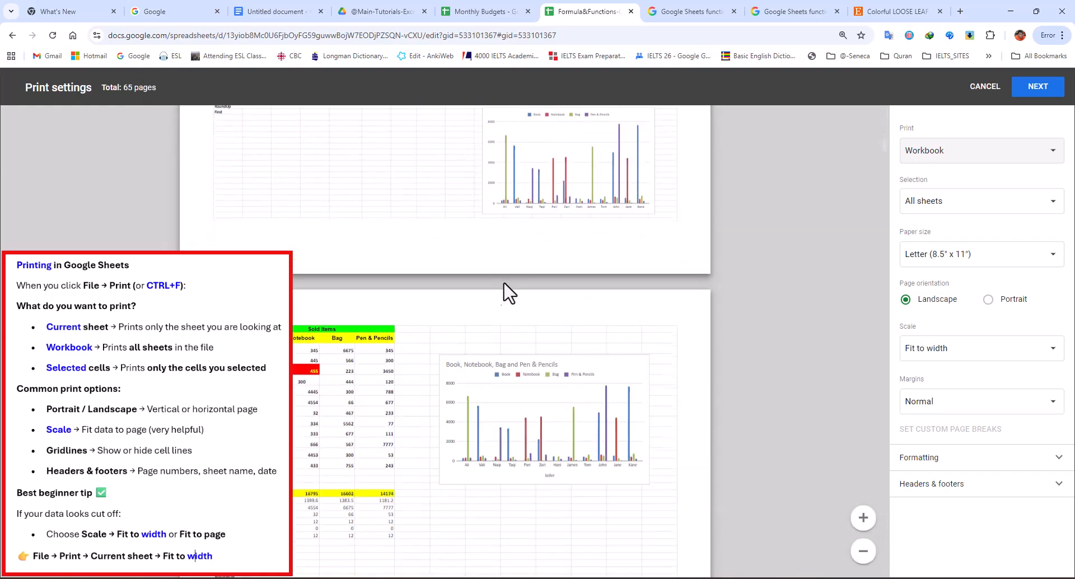
scroll(433, 284, "down", 5)
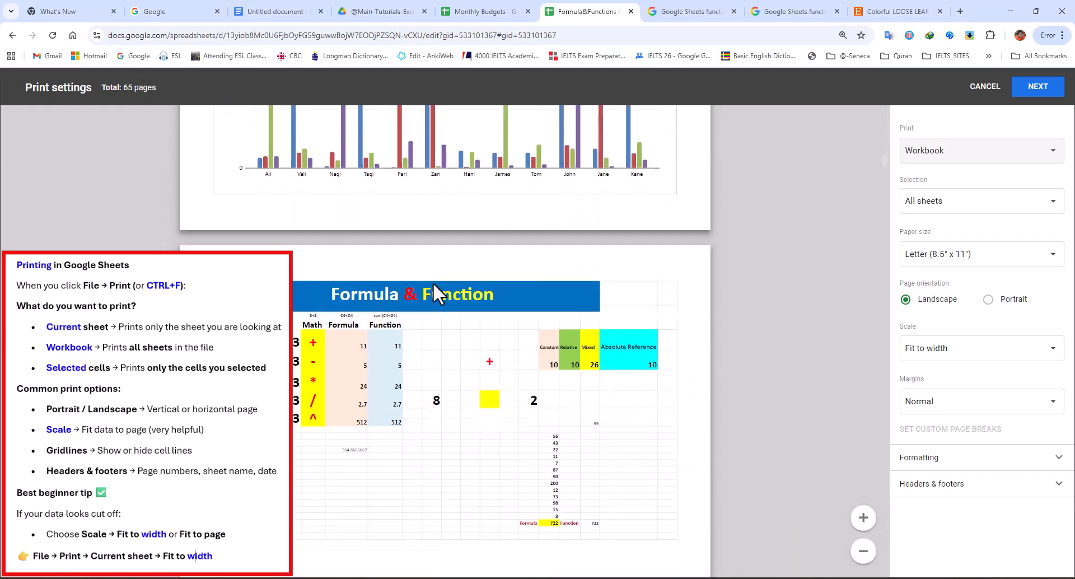
scroll(437, 331, "down", 10)
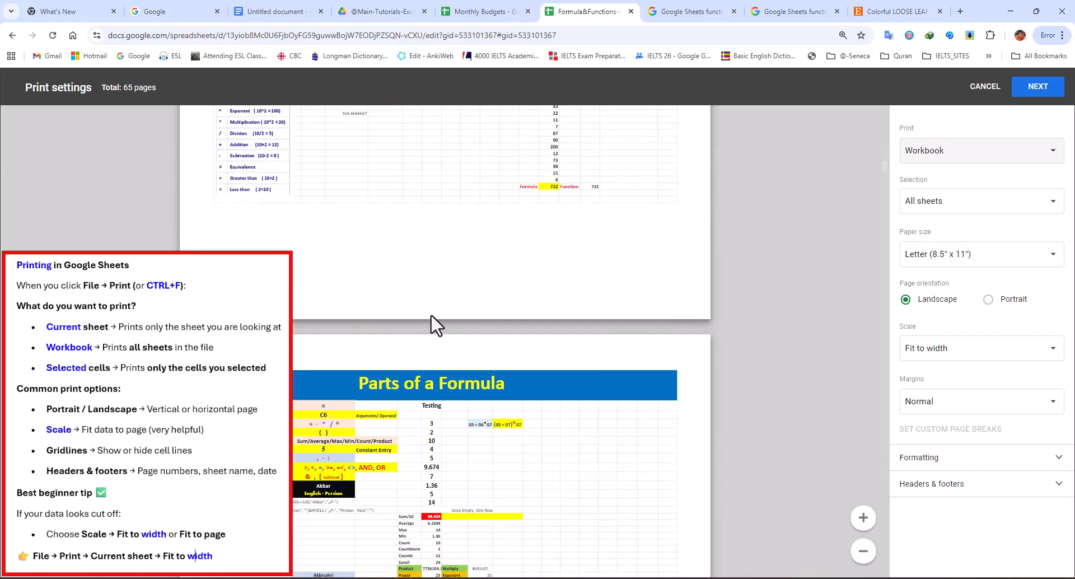
left_click(985, 86)
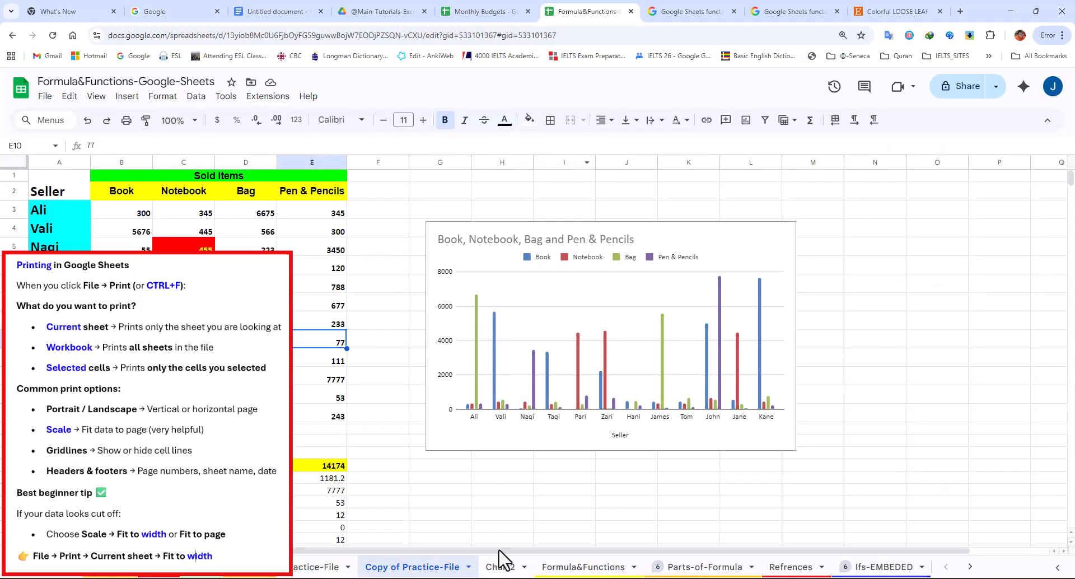
- Look through the Parts-of-Formula, Refrences and Ifs-EMBEDED sheets and return to Copy of Practice-File
left_click(708, 568)
left_click(790, 566)
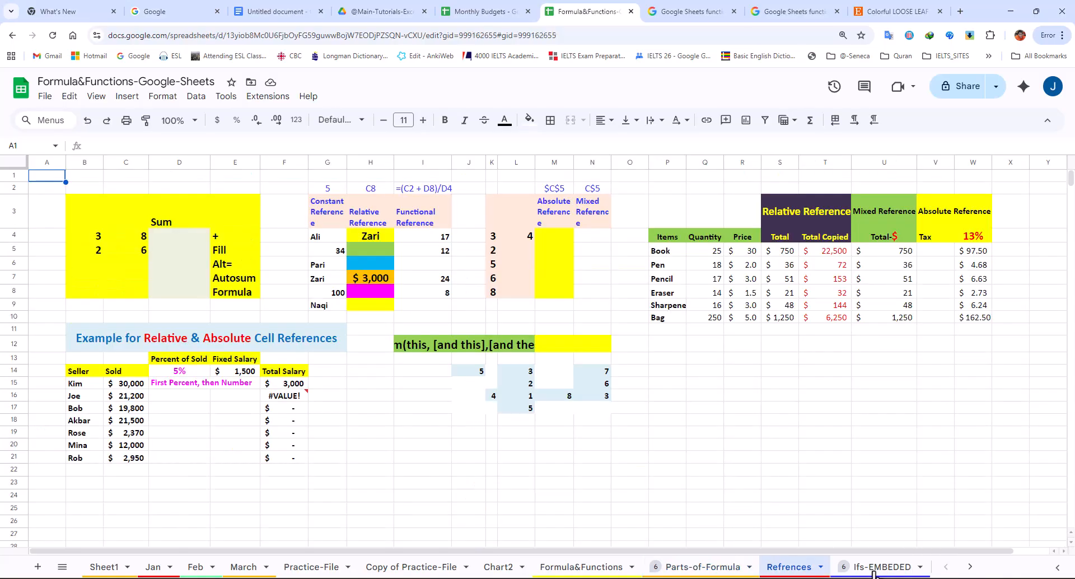
left_click(882, 567)
scroll(798, 509, "down", 15)
scroll(504, 418, "up", 10)
scroll(393, 391, "up", 3)
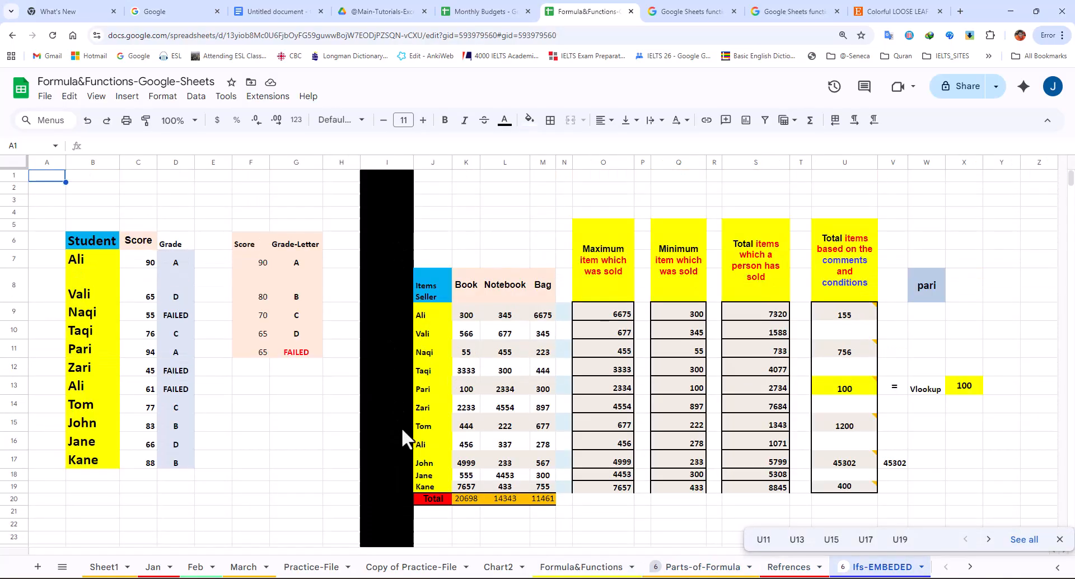
left_click(393, 568)
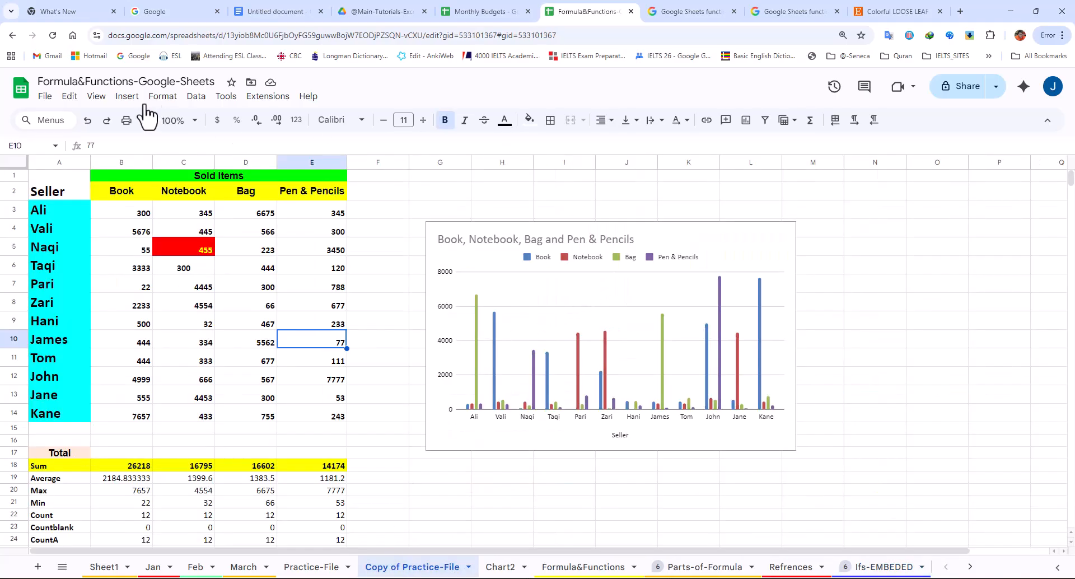
- Preview printing the Workbook and only the selected cell E10, and leave the print settings without printing
left_click(126, 120)
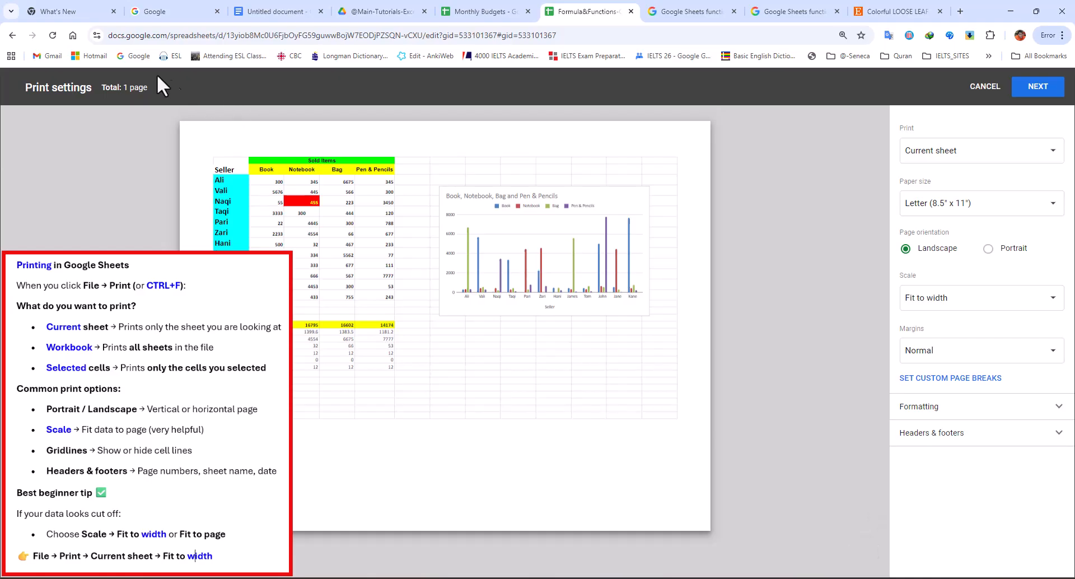
left_click(946, 152)
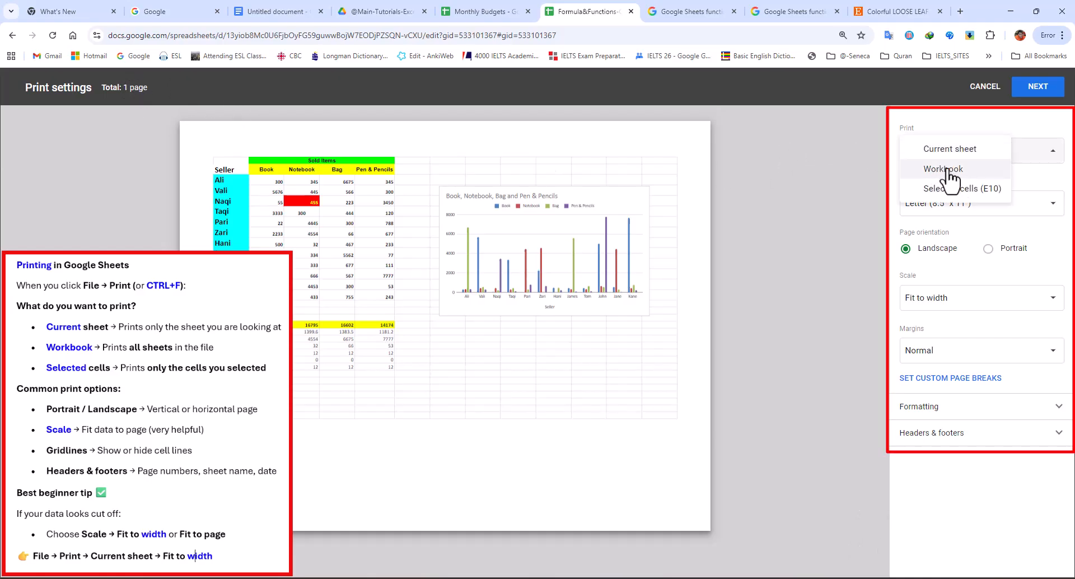
left_click(944, 169)
scroll(644, 305, "down", 5)
scroll(660, 298, "up", 5)
left_click(941, 151)
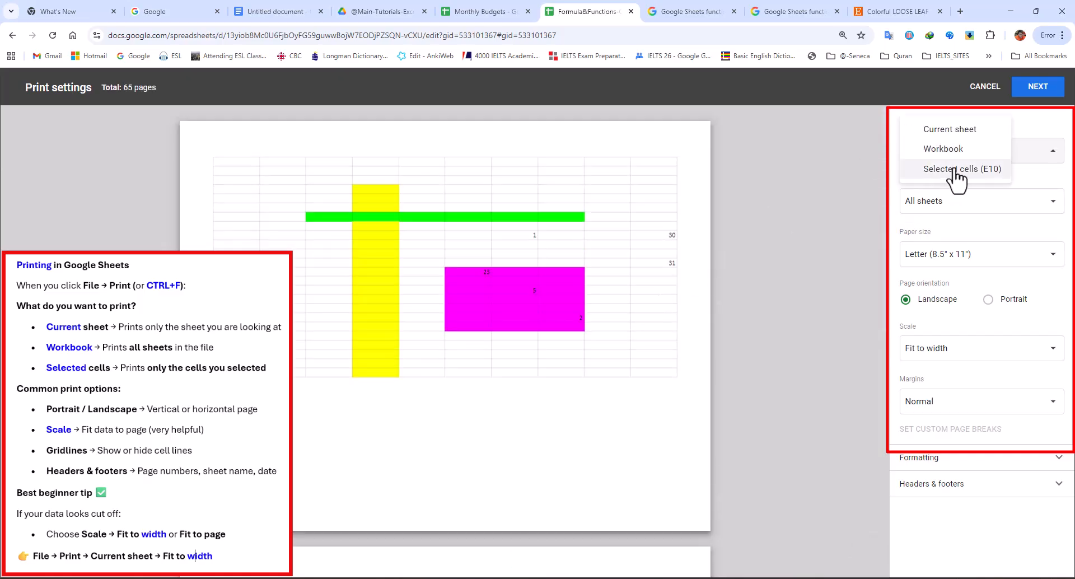
left_click(955, 174)
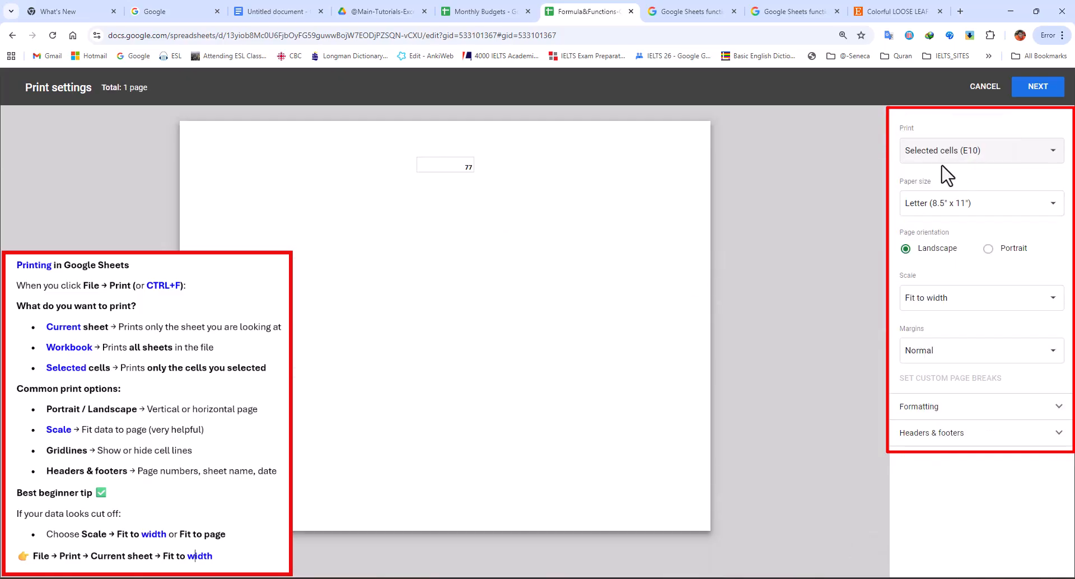
left_click(985, 87)
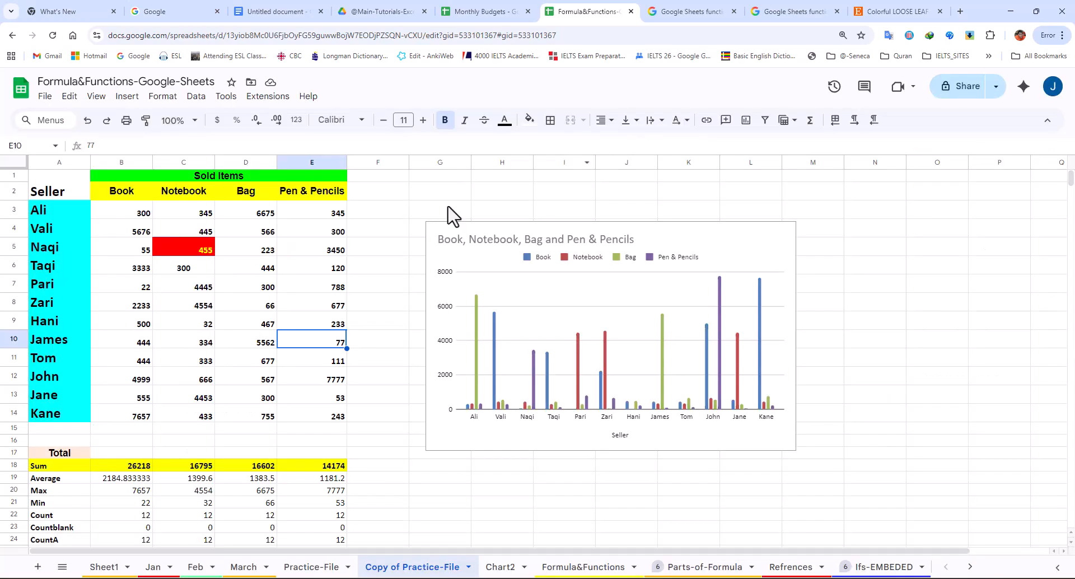
- Select the sales table A1:E14, preview printing only the selected cells, and leave the print settings without printing
left_click(126, 212)
left_click_drag(78, 191, 294, 320)
left_click(183, 265)
left_click_drag(75, 178, 318, 421)
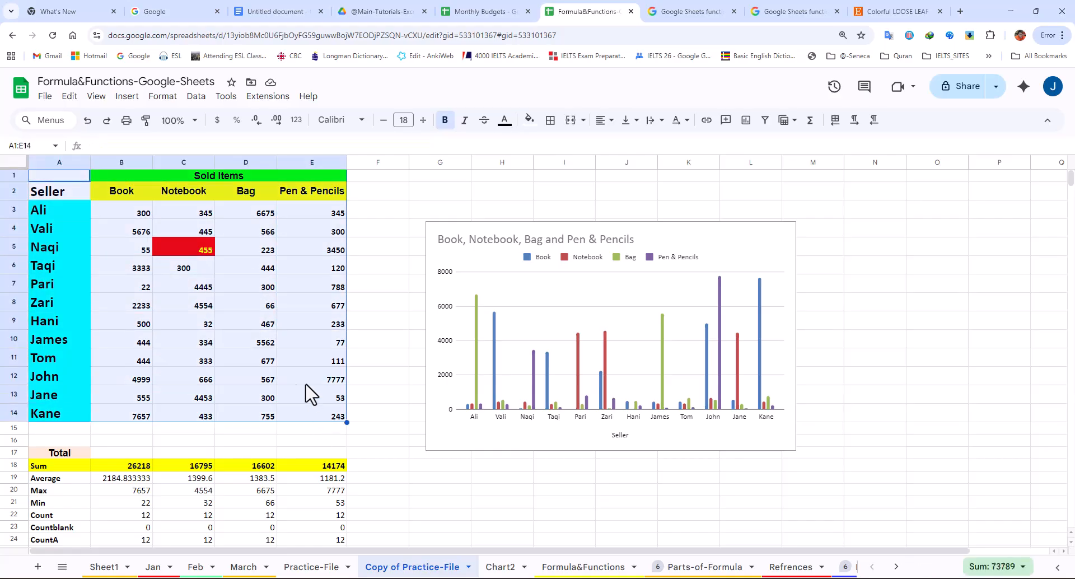
left_click(127, 120)
left_click(977, 160)
left_click(958, 190)
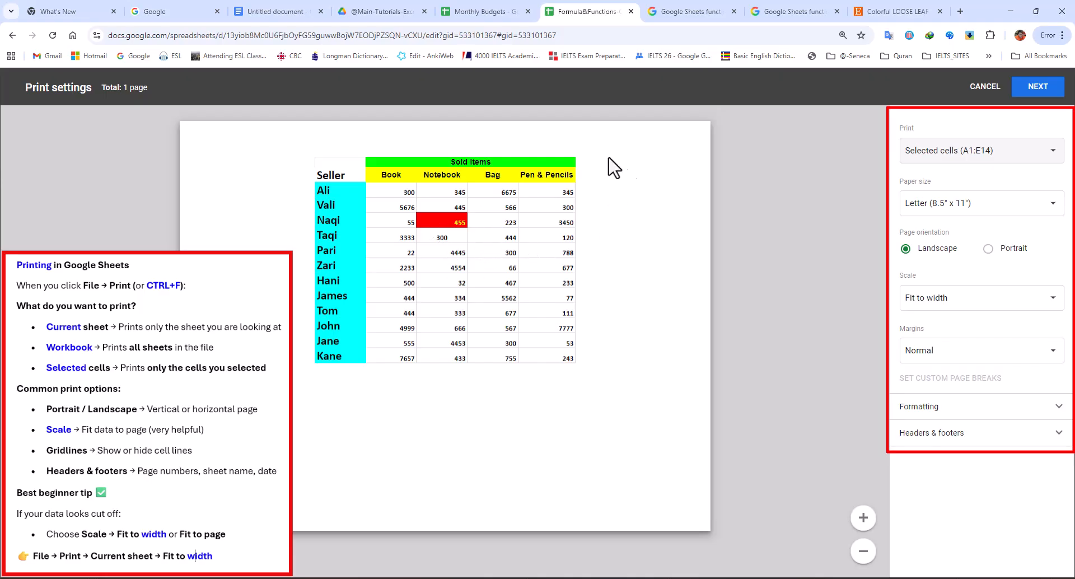
left_click(985, 88)
- Select the Total block A17:E30, set the printout to the selected cells, and continue to the print dialog
left_click(415, 191)
scroll(415, 203, "down", 2)
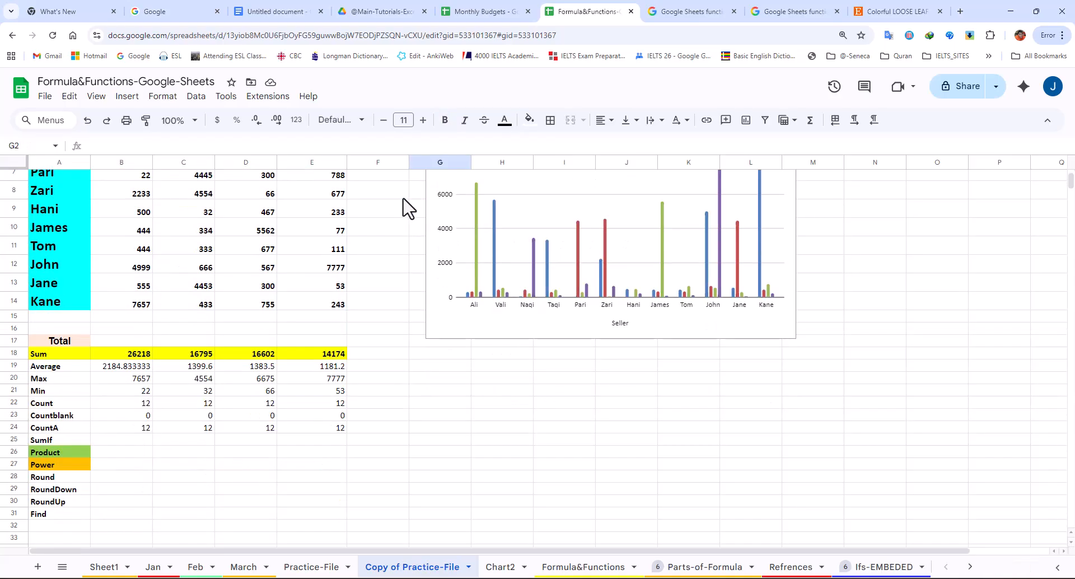
left_click_drag(42, 341, 291, 518)
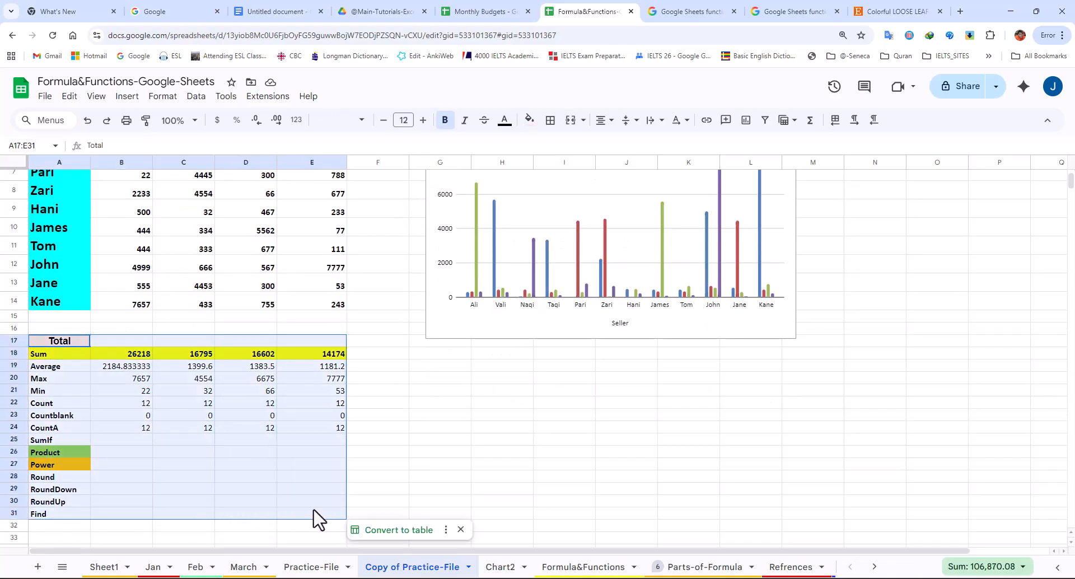
left_click(126, 119)
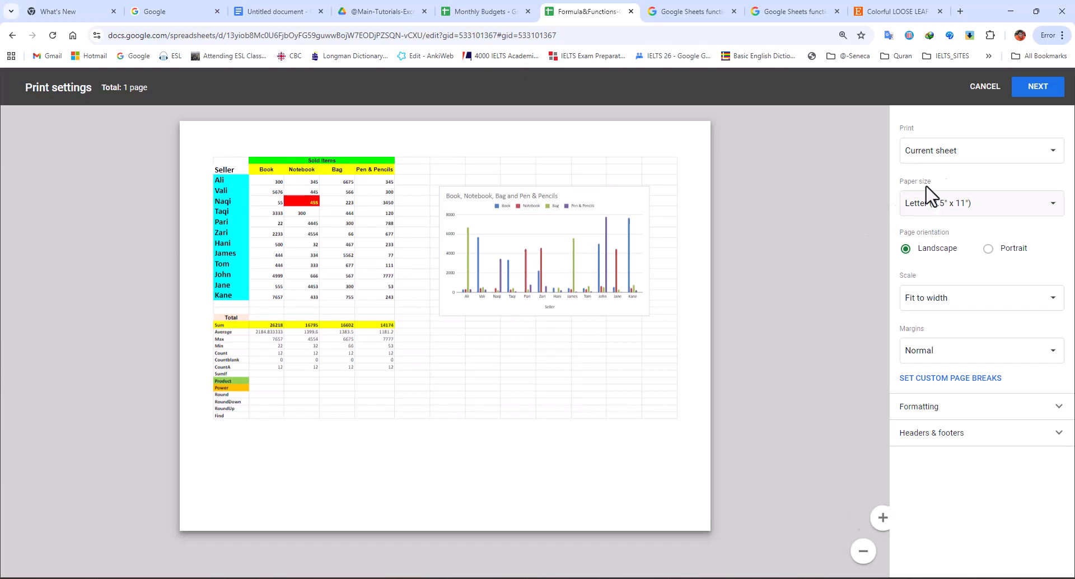
left_click(919, 151)
left_click(960, 191)
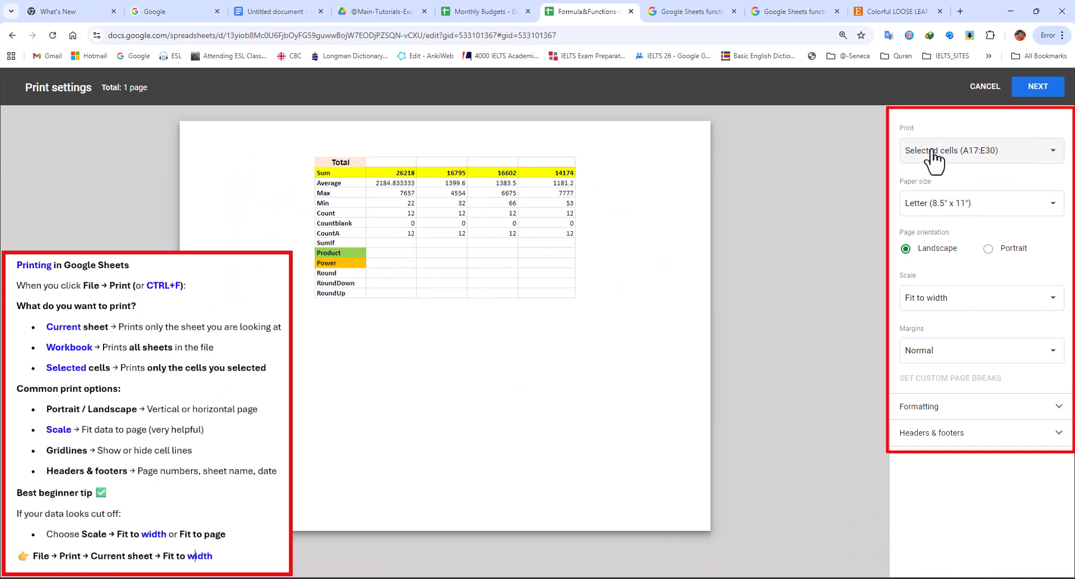
left_click(1033, 87)
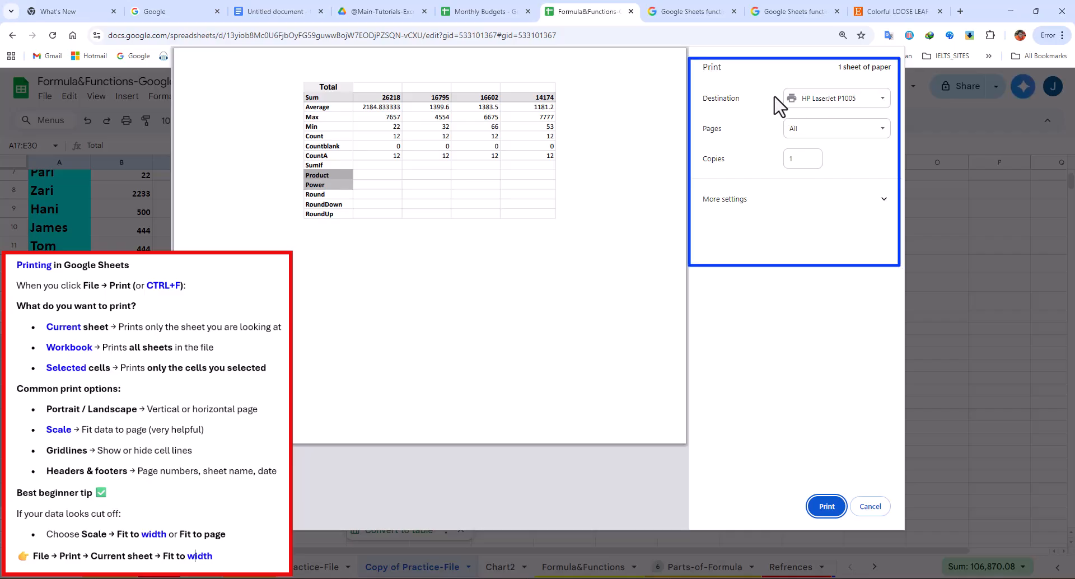
- Switch the print destination to Save as PDF and back to HP LaserJet P1005, and the copies to 2 and back to 1
left_click(854, 100)
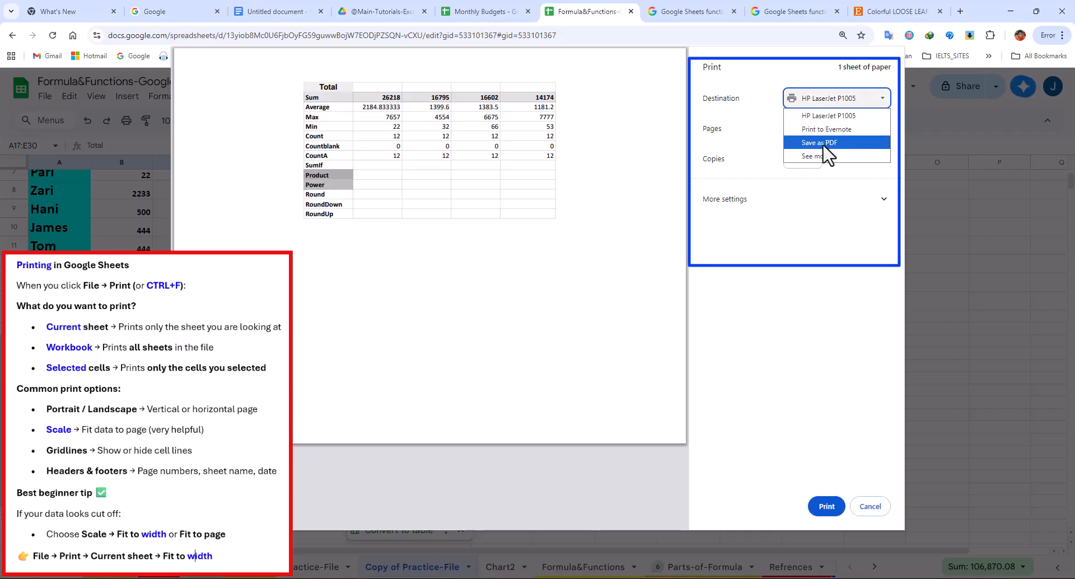
left_click(819, 142)
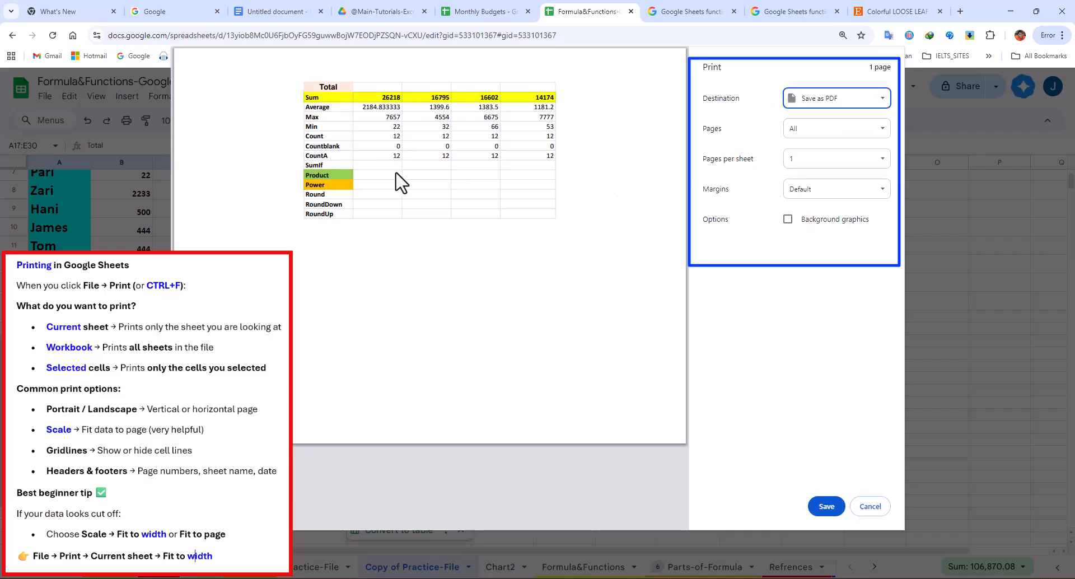
left_click(826, 103)
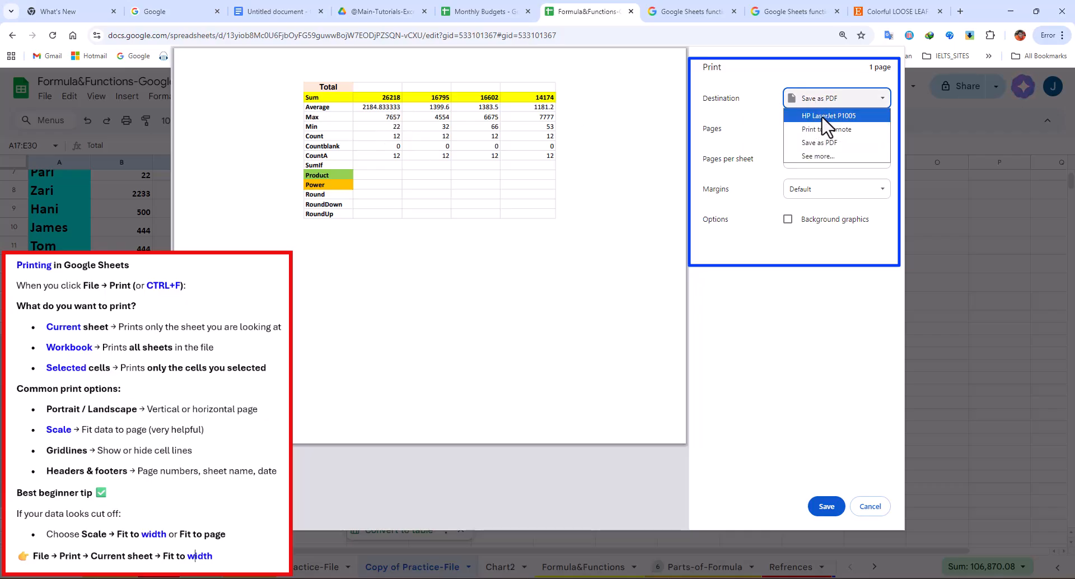
left_click(823, 116)
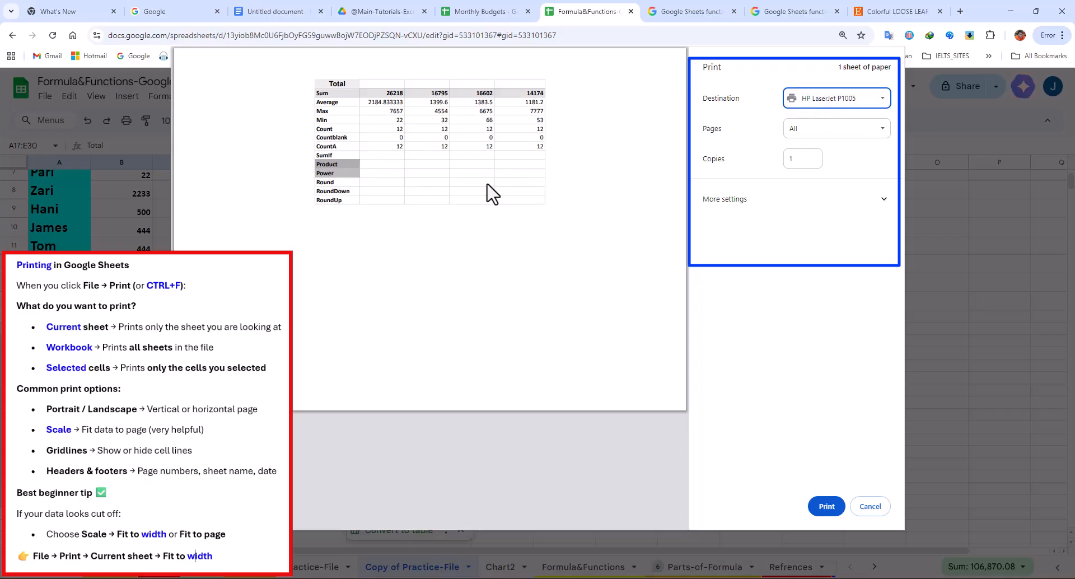
left_click(814, 156)
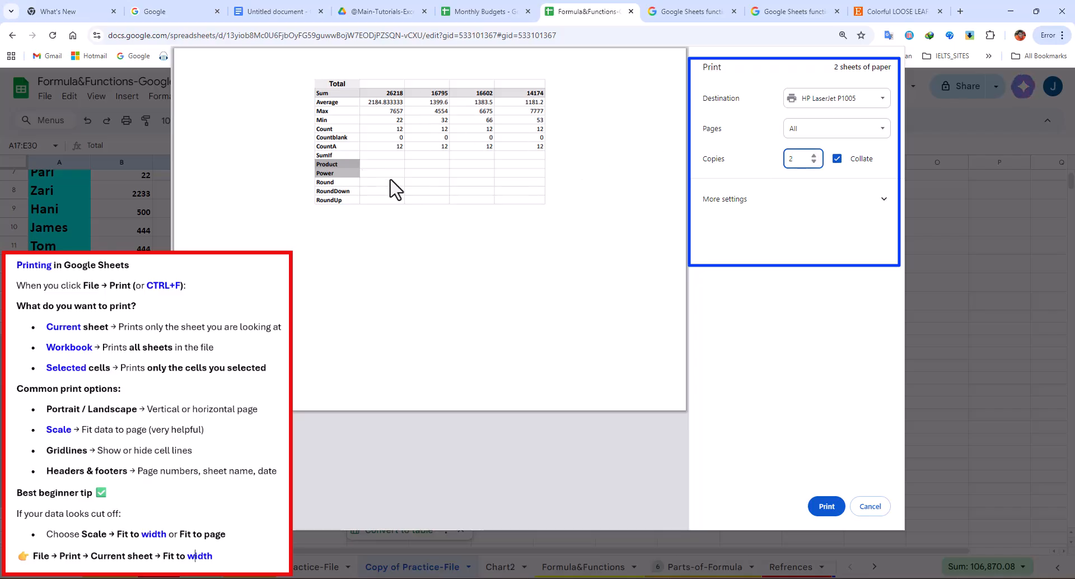
left_click(813, 162)
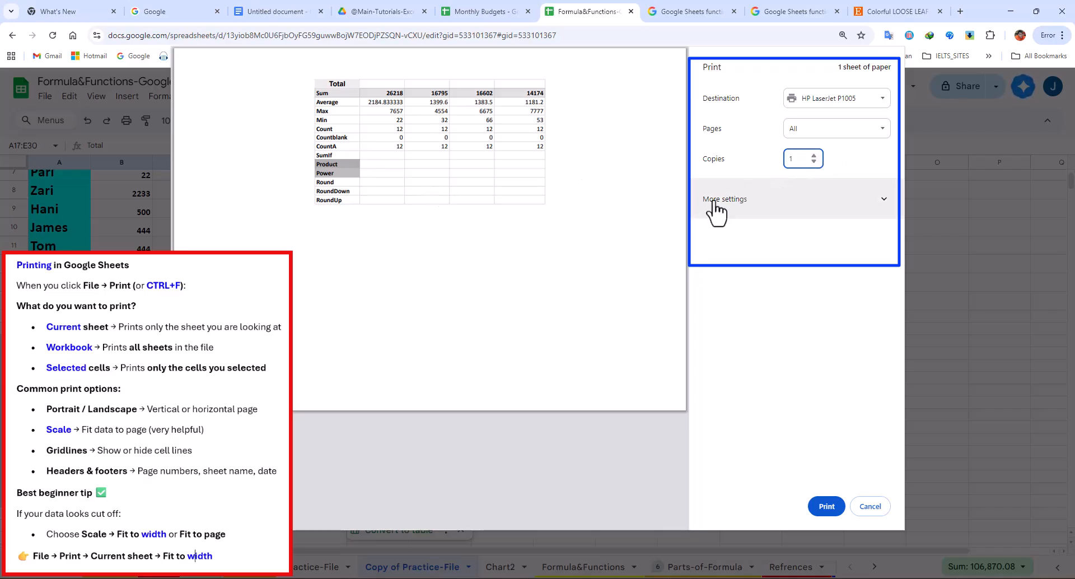
- Show the additional print options, glance at the untitled Google Docs document, and return to cancel the print dialog
left_click(761, 206)
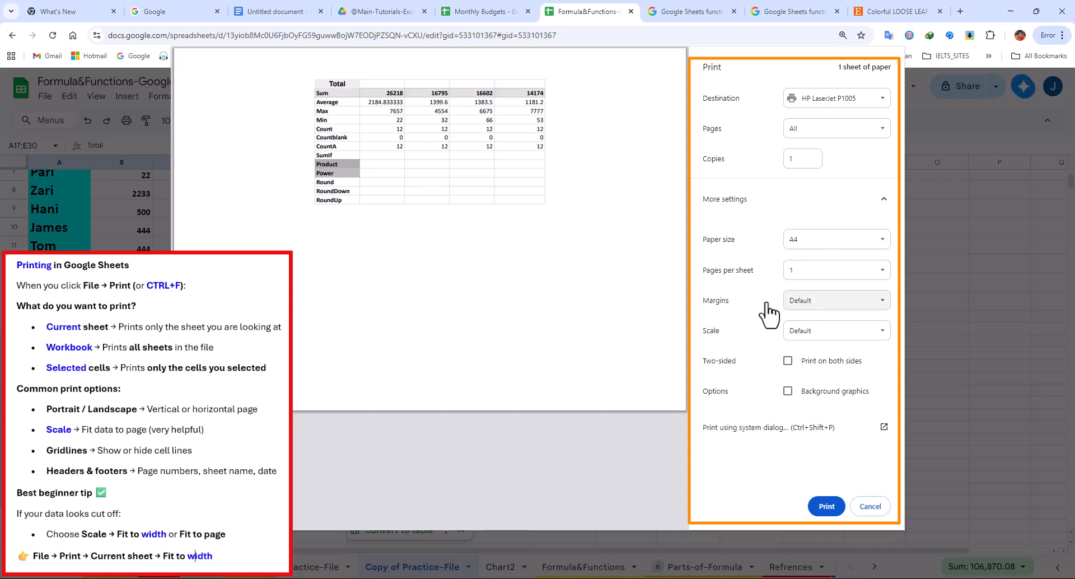
left_click(275, 13)
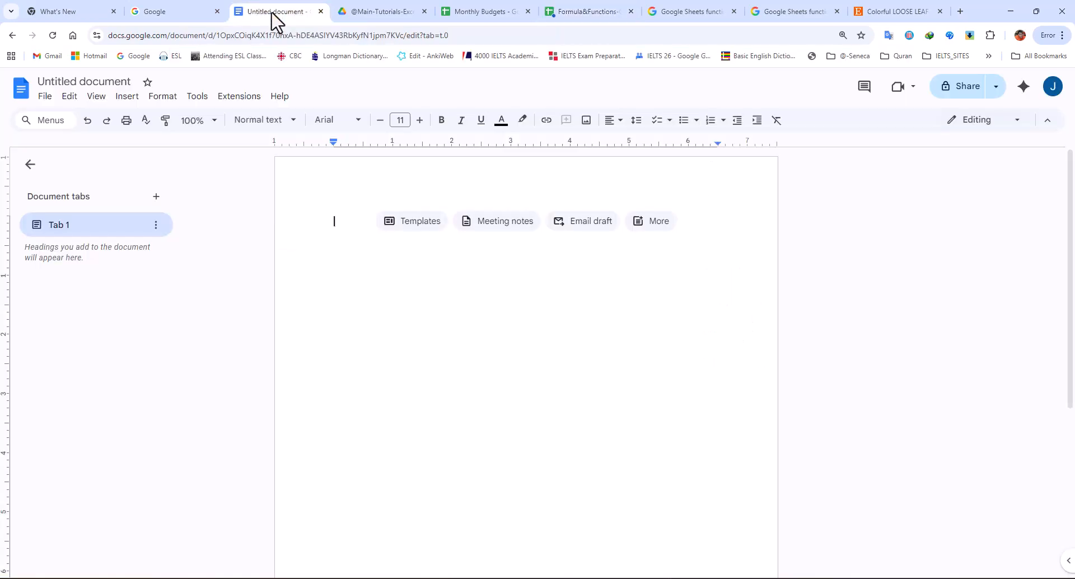
left_click(585, 12)
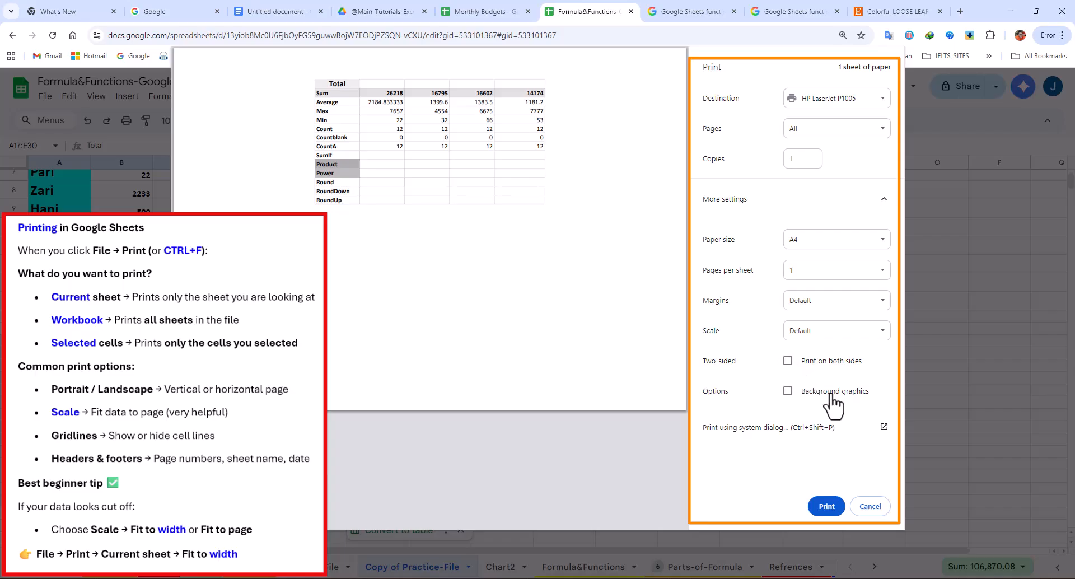
left_click(871, 506)
- Open the print settings for the current sheet and switch the page orientation to Portrait and back to Landscape
left_click(126, 120)
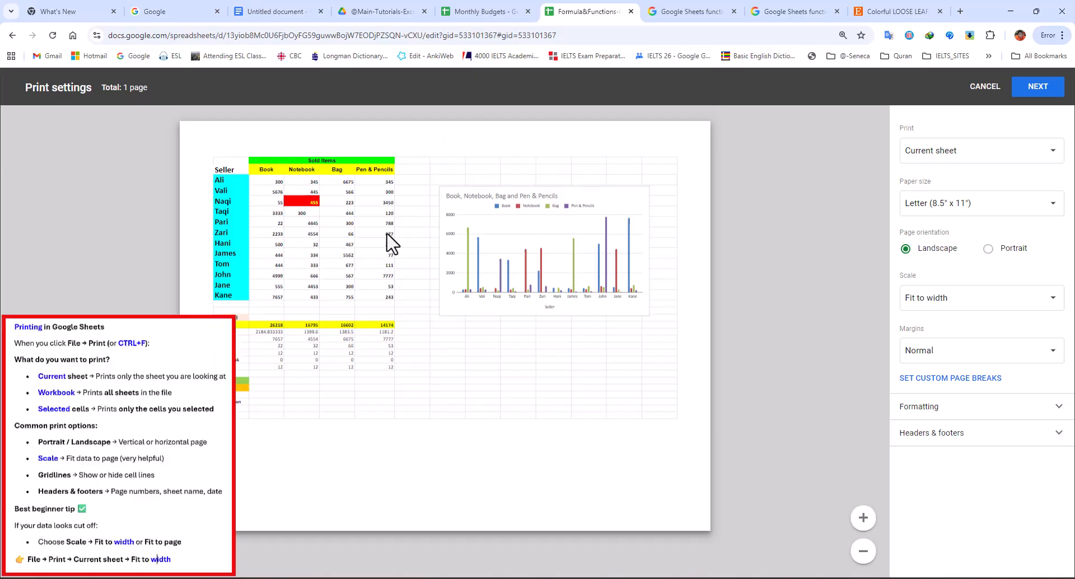
left_click(1035, 91)
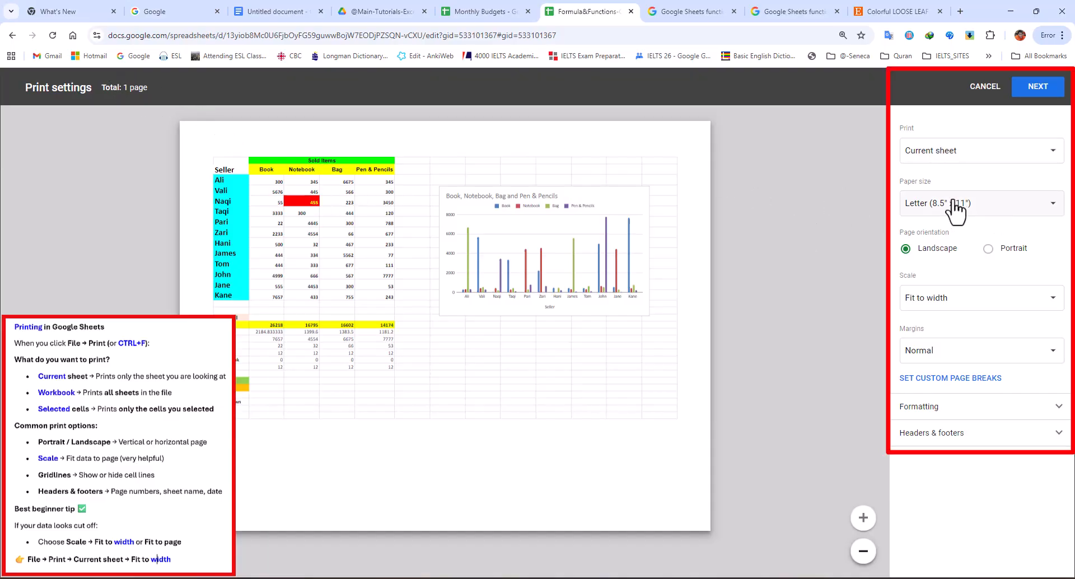
left_click(987, 248)
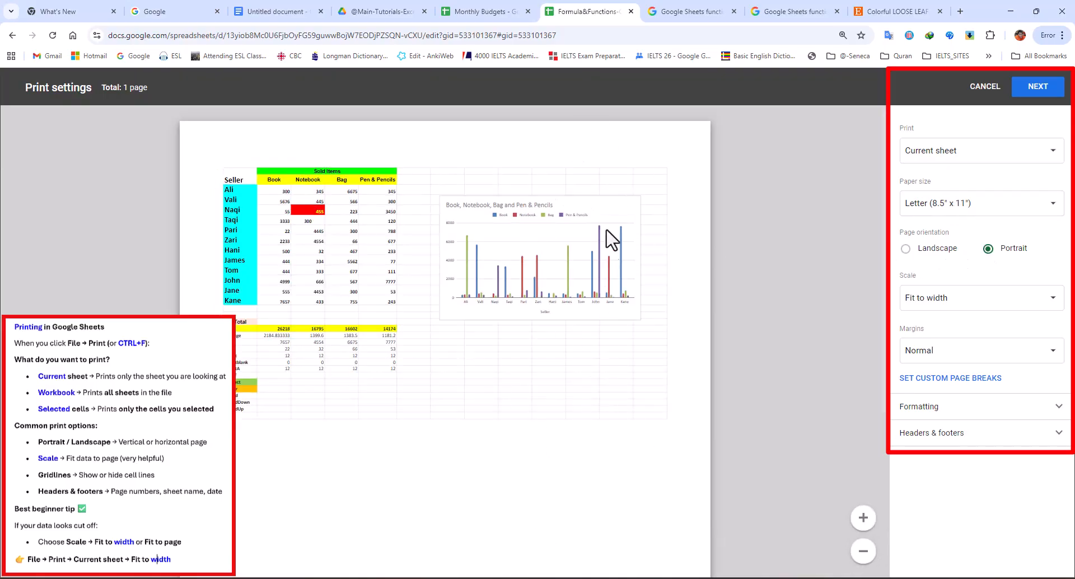
left_click(905, 248)
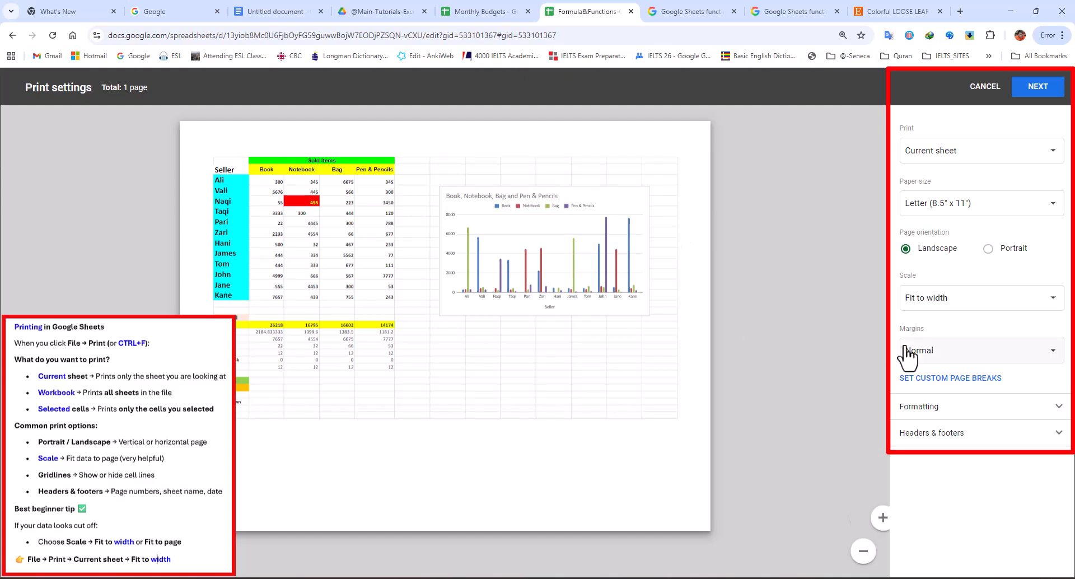
- Try the Narrow and then the Wide page margins for the printout
left_click(952, 351)
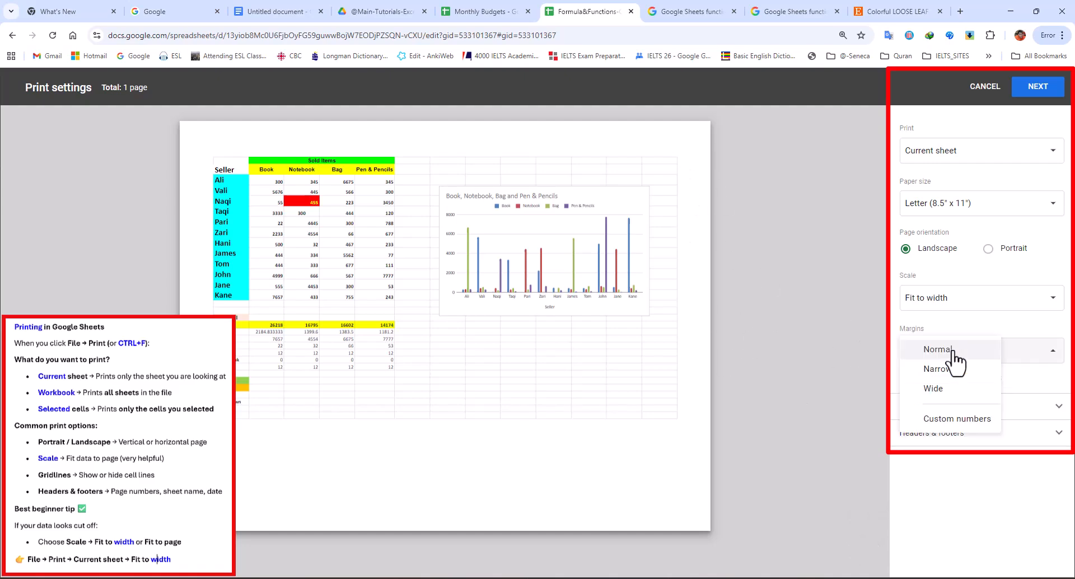
left_click(943, 370)
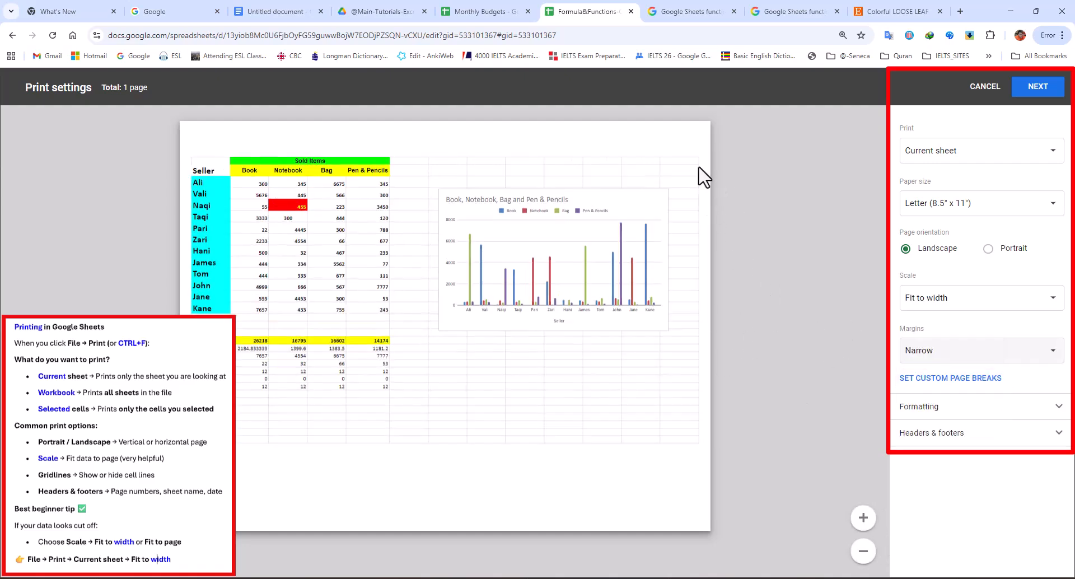
left_click(943, 353)
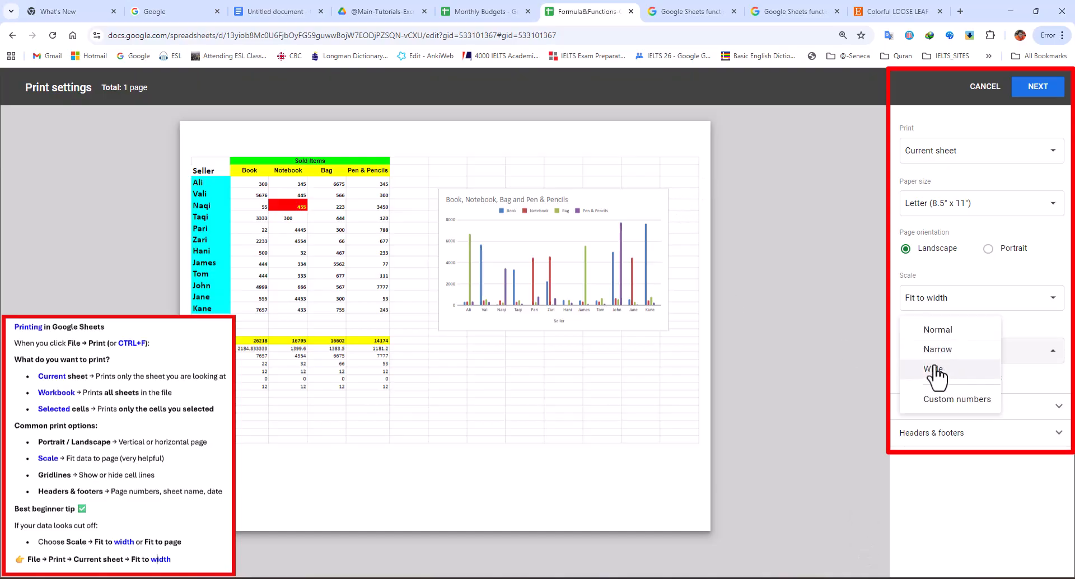
left_click(941, 372)
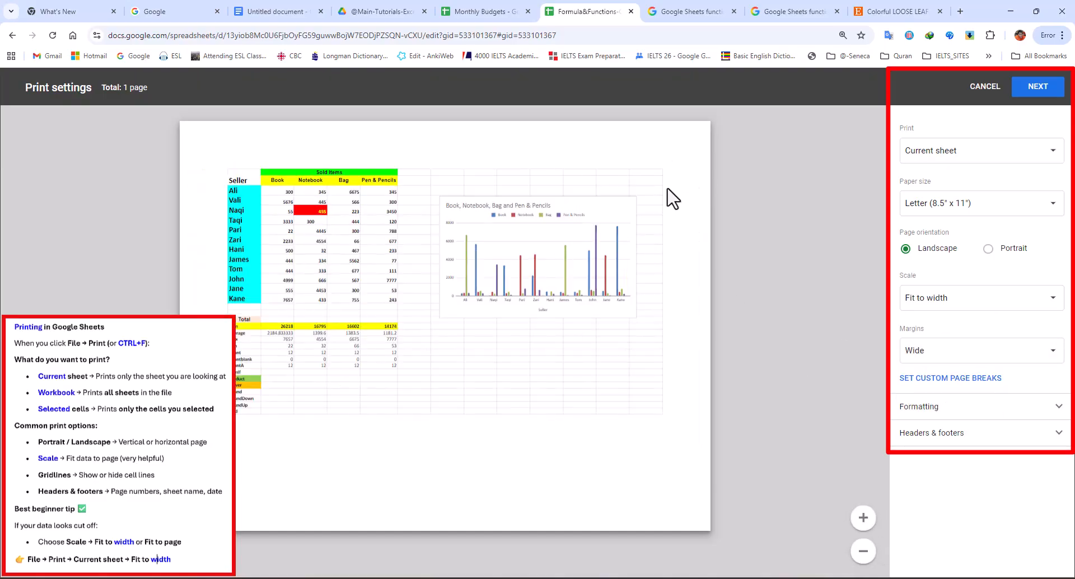
- Choose custom page margins and set top and right to about 0.702", bottom to about 0.587" and left to about 0.561"
left_click(943, 352)
left_click(941, 372)
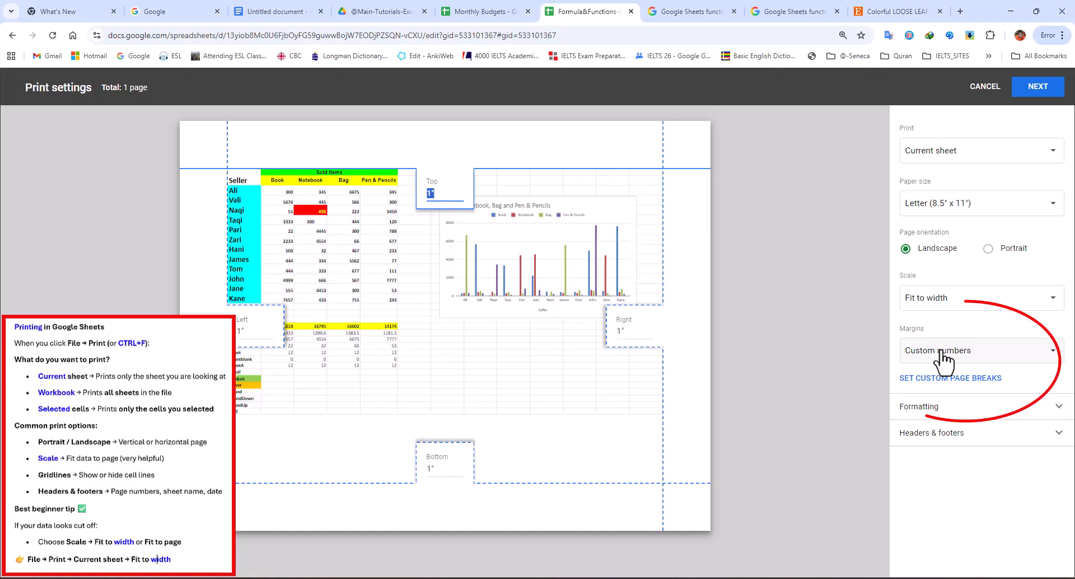
mouse_move(663, 145)
left_mouse_down()
mouse_move(649, 146)
mouse_move(697, 152)
mouse_move(653, 149)
mouse_move(678, 151)
left_mouse_up()
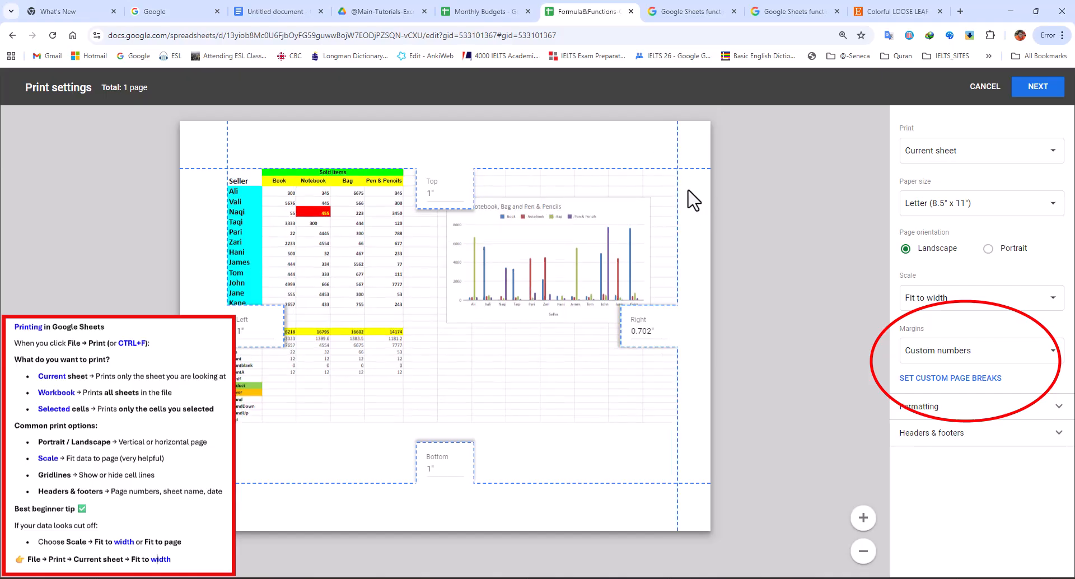
left_click_drag(487, 169, 504, 154)
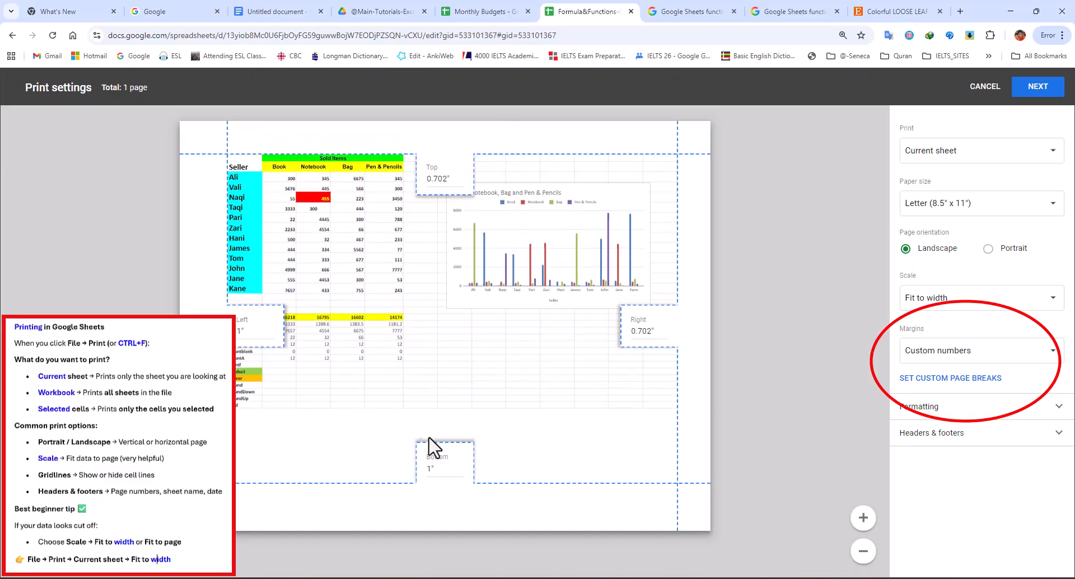
mouse_move(438, 446)
left_mouse_down()
mouse_move(439, 461)
mouse_move(435, 416)
mouse_move(442, 465)
left_mouse_up()
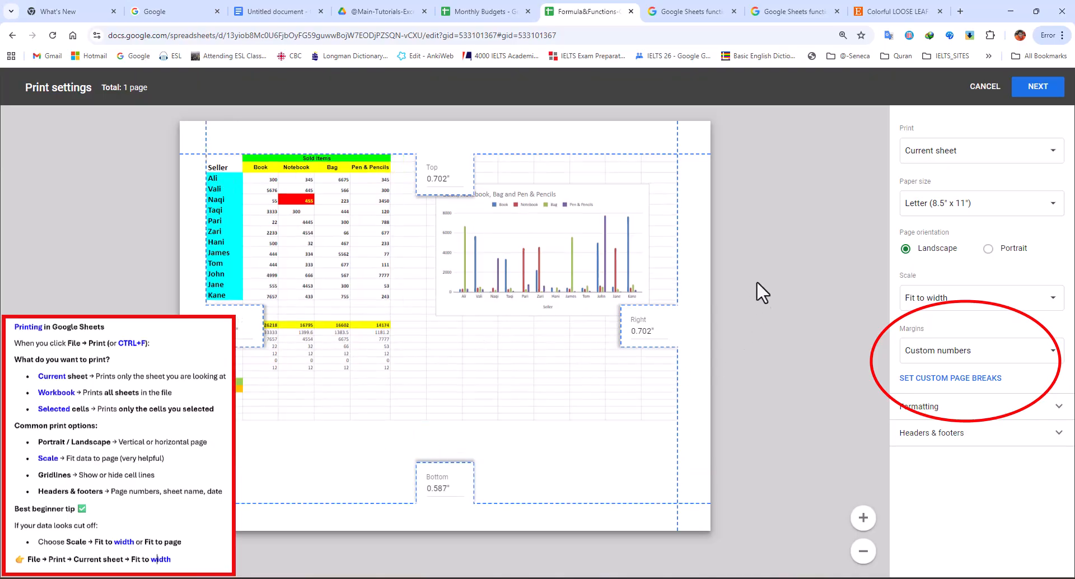
- Show the print formatting options and turn the gridlines off and back on
left_click(947, 407)
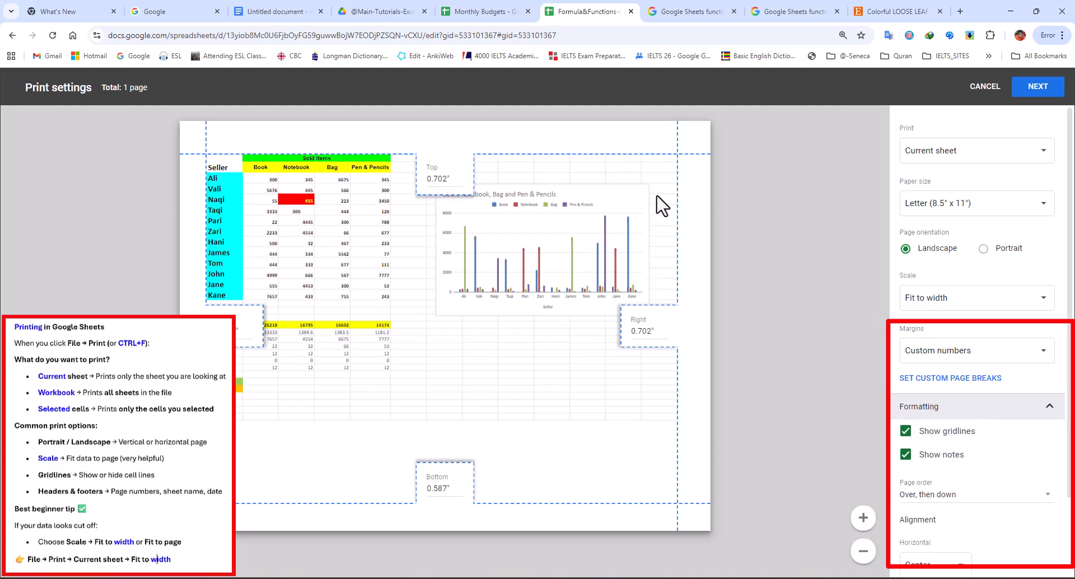
left_click(905, 432)
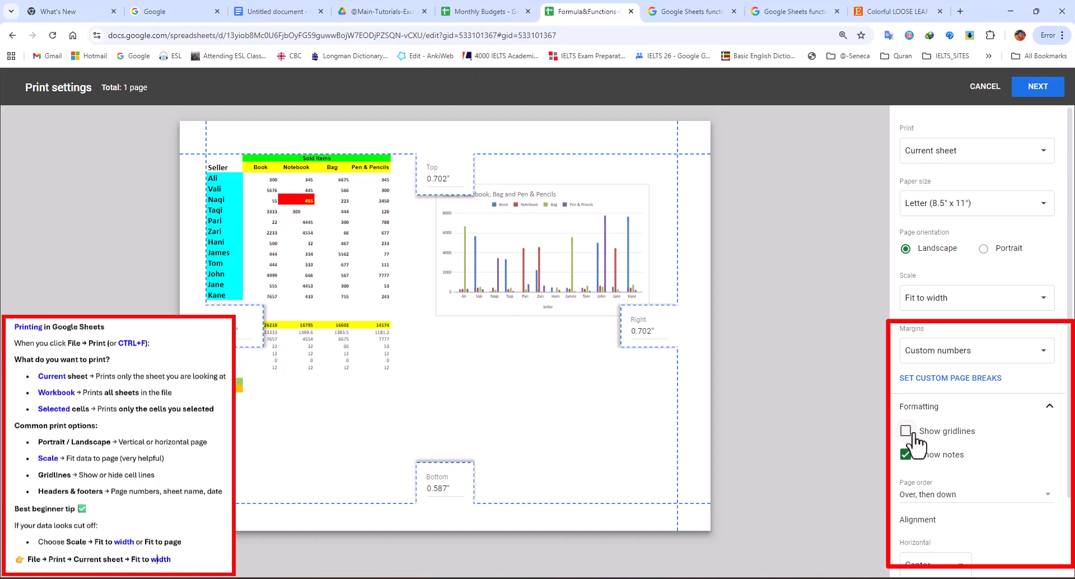
left_click(908, 431)
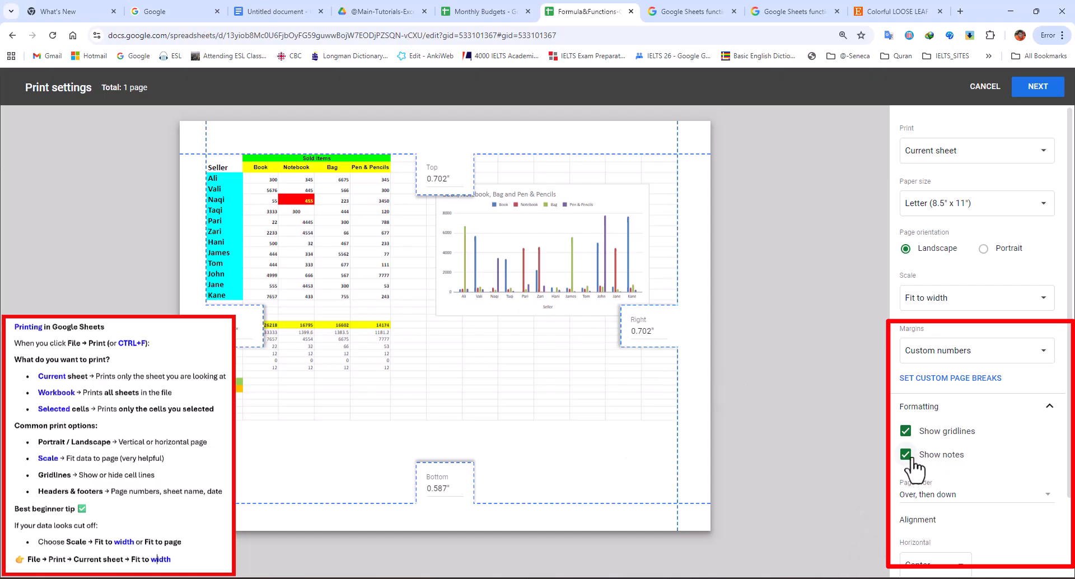
- Add page numbers, workbook title, sheet name, current date and current time to the printout's headers and footers
left_click(919, 406)
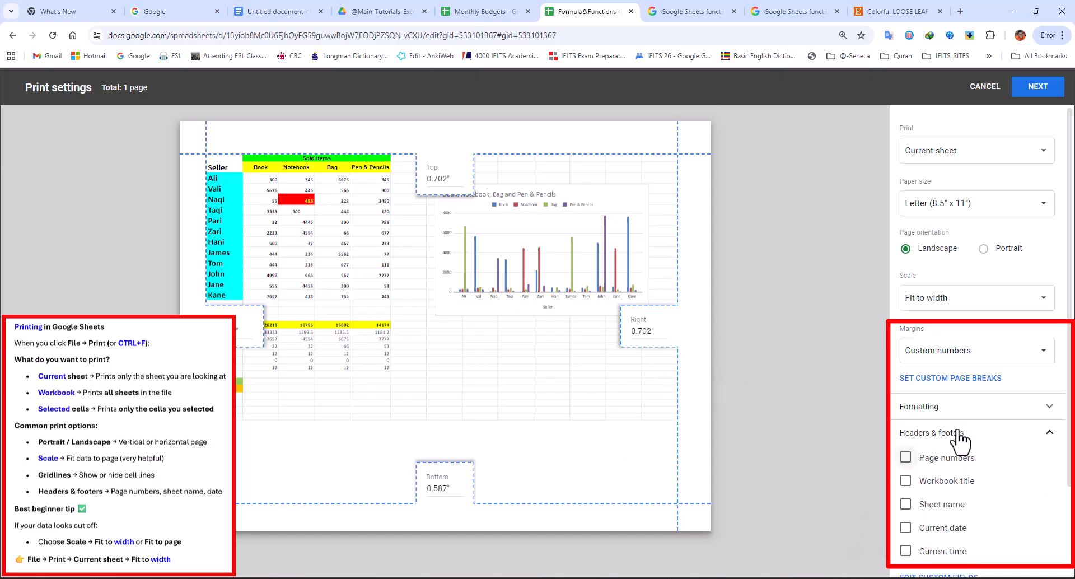
left_click(906, 457)
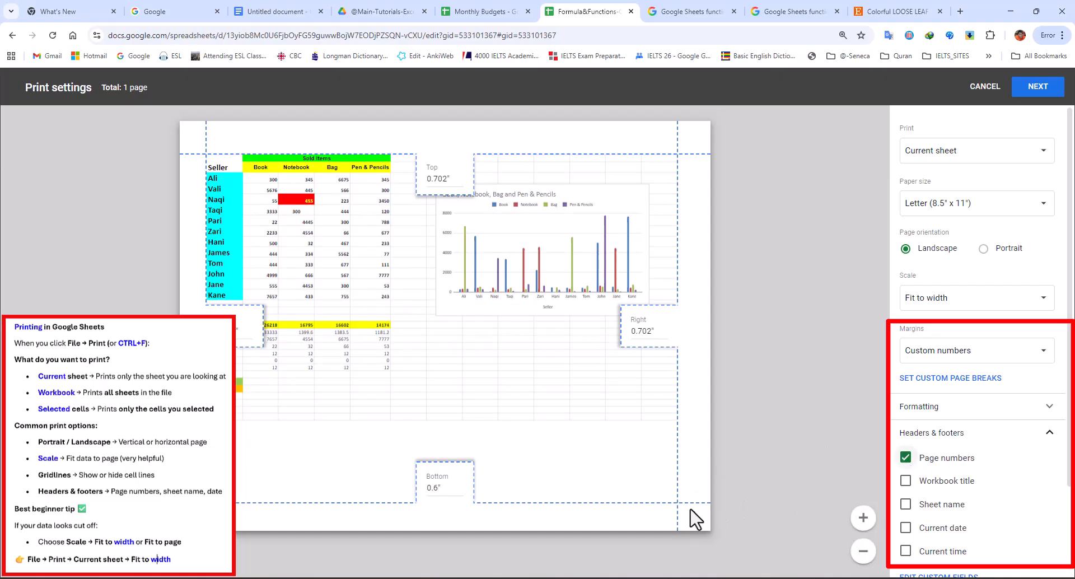
left_click(905, 481)
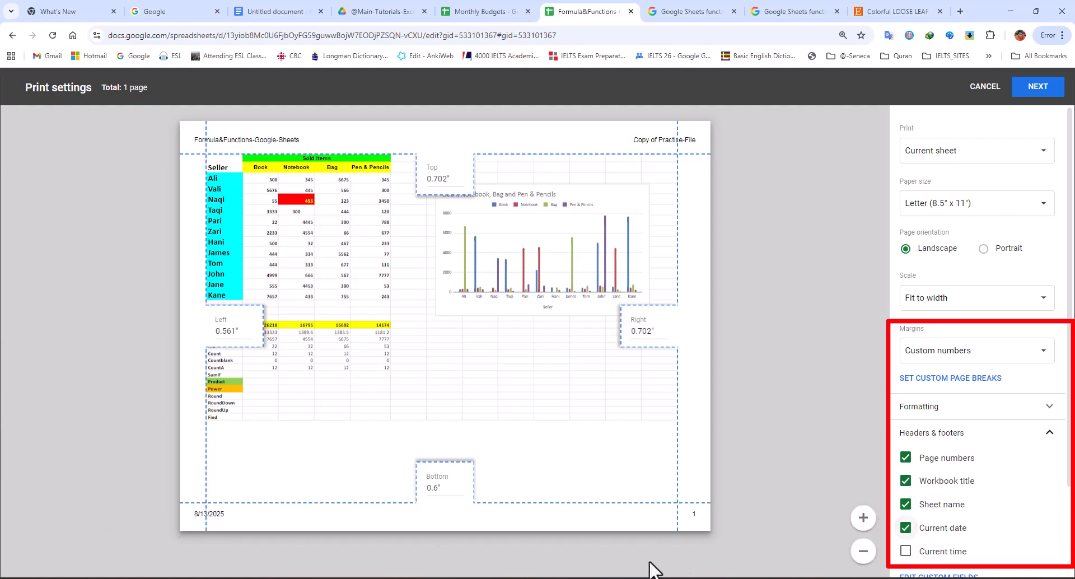
left_click(905, 551)
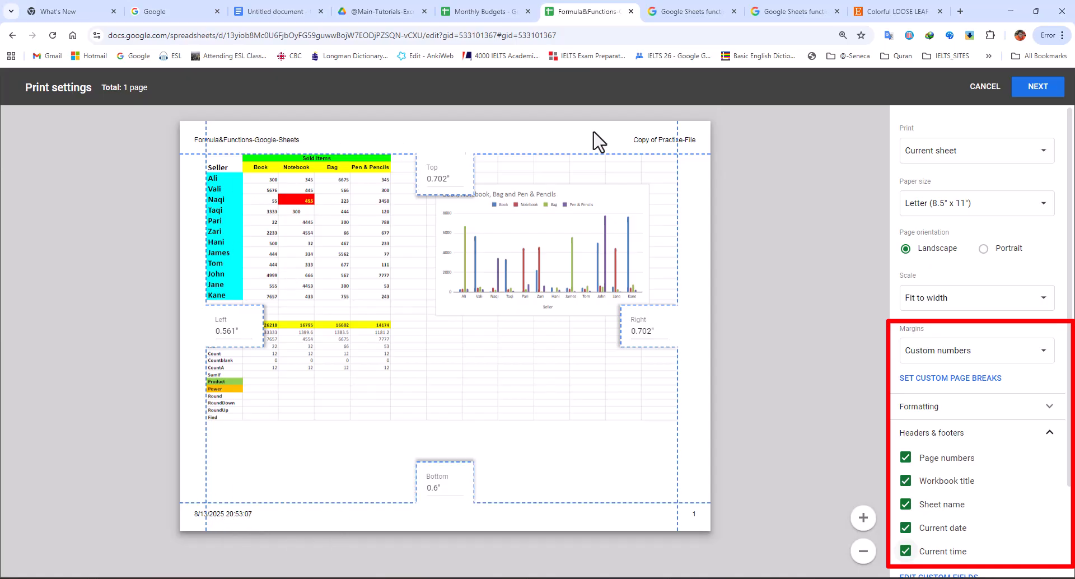
- Remove current time, current date, sheet name, workbook title and page numbers from the printout's headers and footers
left_click(906, 551)
left_click(906, 528)
left_click(906, 504)
left_click(906, 480)
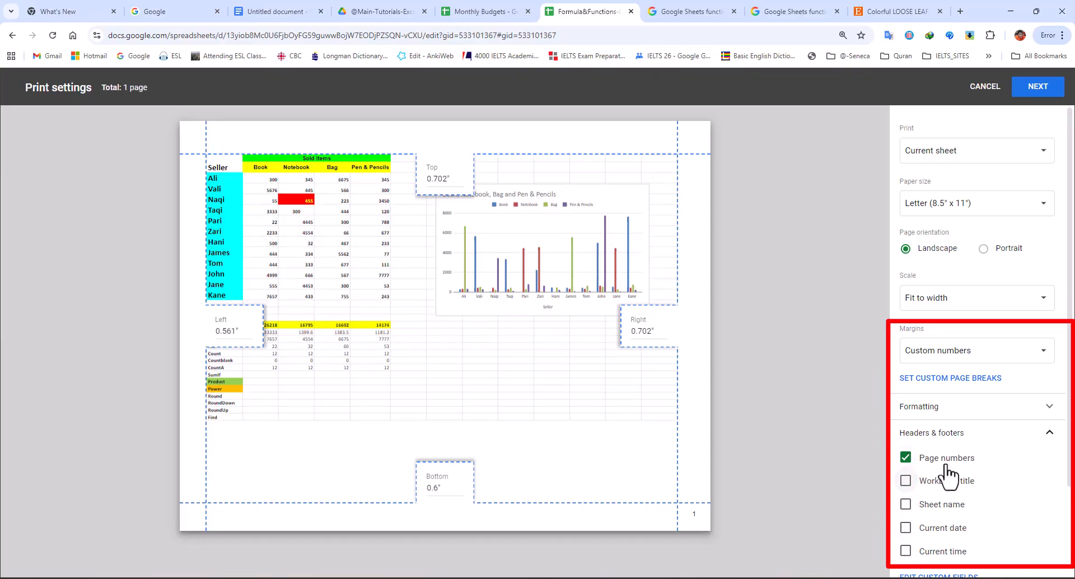
left_click(907, 458)
left_click(1045, 439)
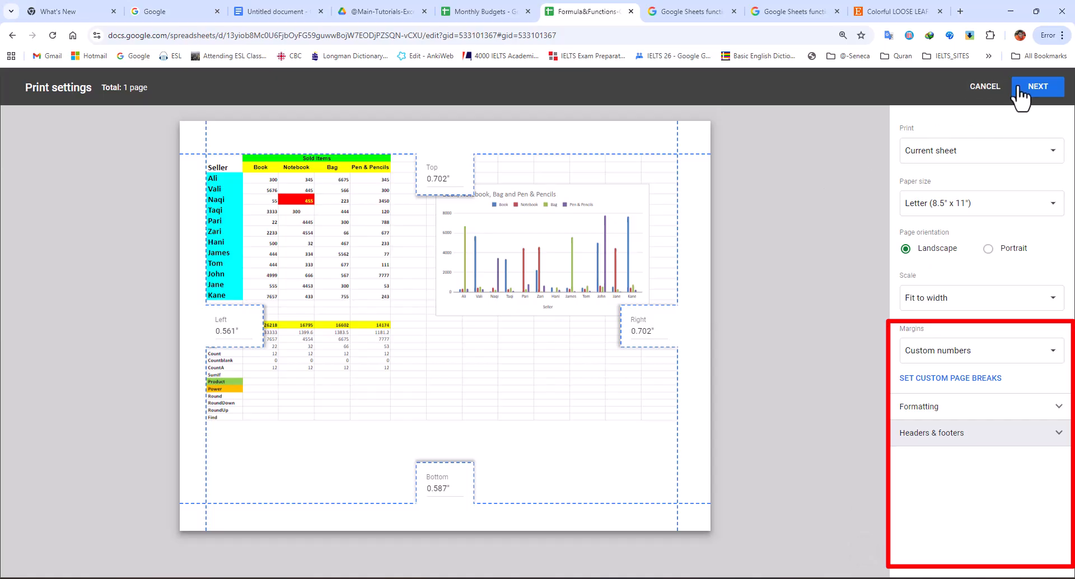
- Turn page numbers, workbook title, sheet name, current date and current time back on in the headers and footers
left_click(952, 438)
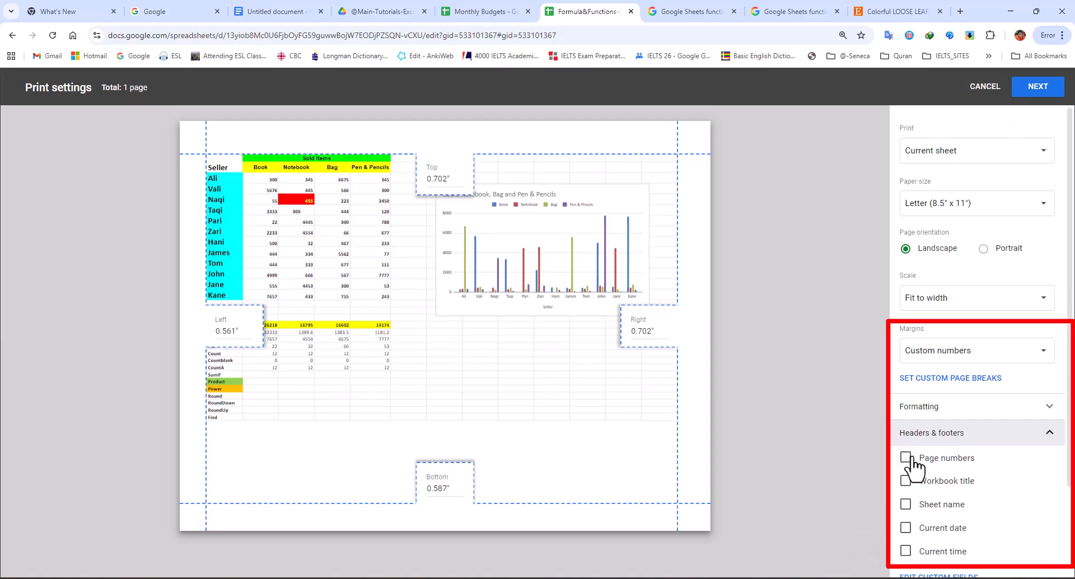
left_click(905, 458)
left_click(905, 480)
left_click(906, 504)
left_click(906, 528)
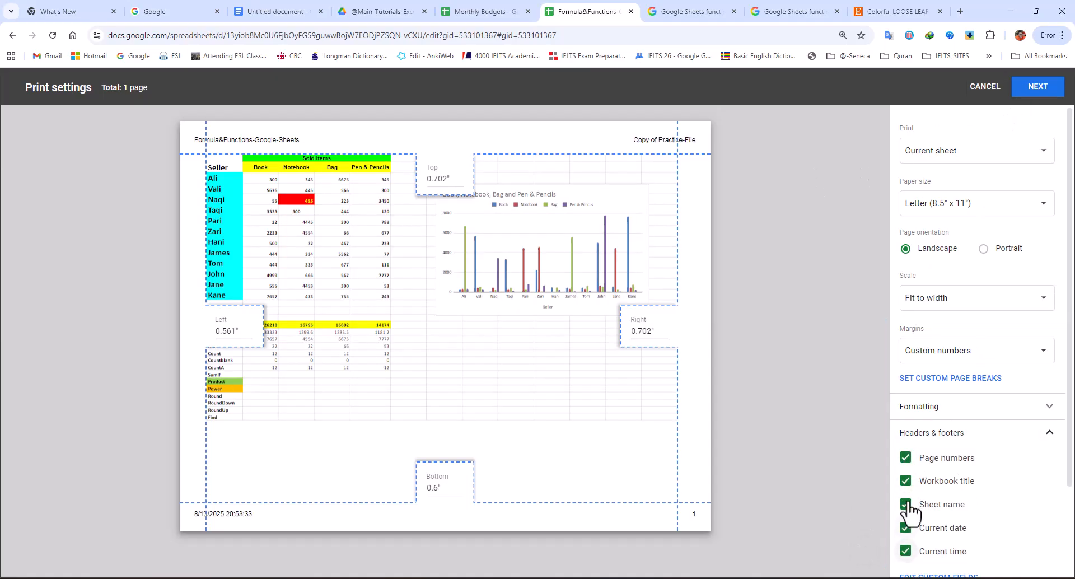
- Continue to the final print preview, examine the header and footer text on the page, and cancel printing
left_click(1035, 91)
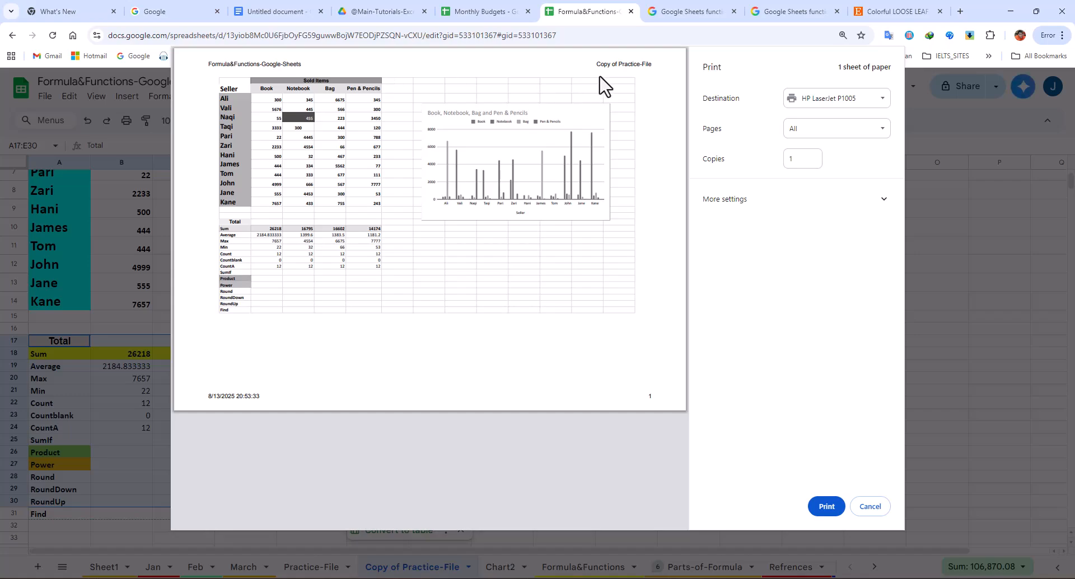
triple_click(614, 66)
left_click(599, 54)
triple_click(240, 393)
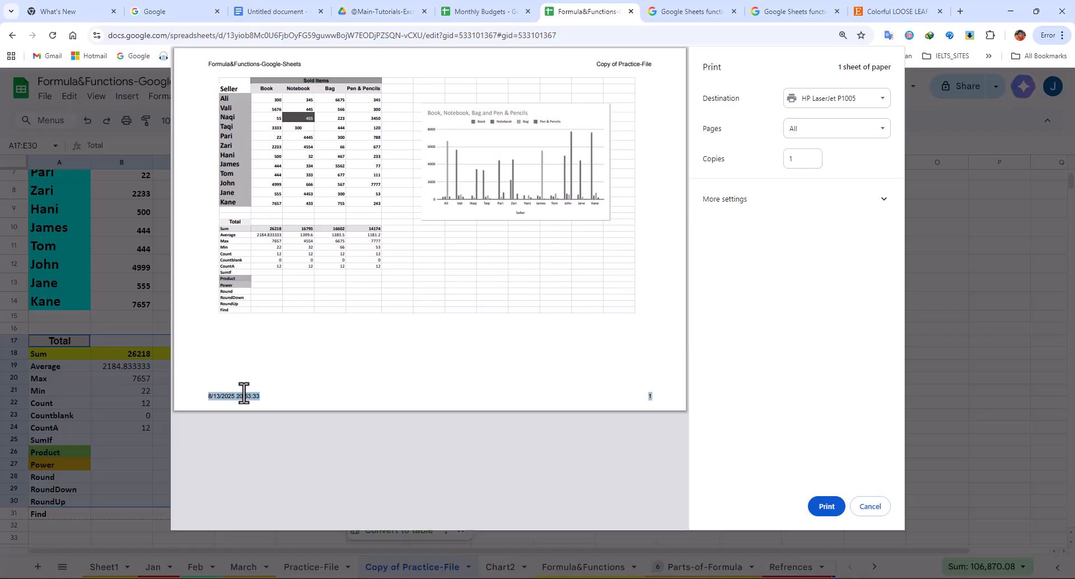
left_click(869, 506)
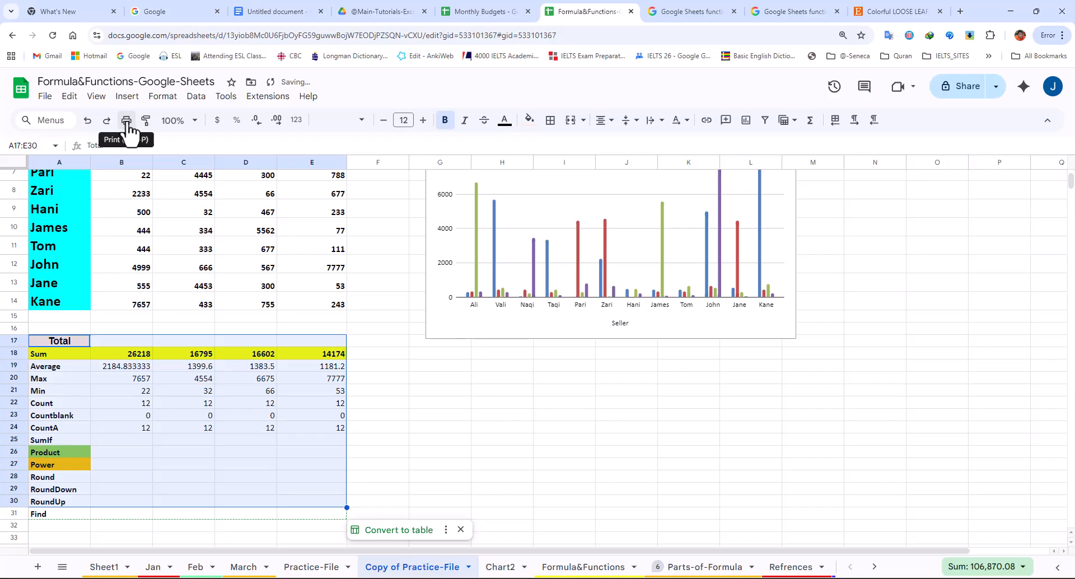
- Reopen the print settings, magnify and shrink the page preview several times, and leave without printing
left_click(45, 98)
left_click(70, 483)
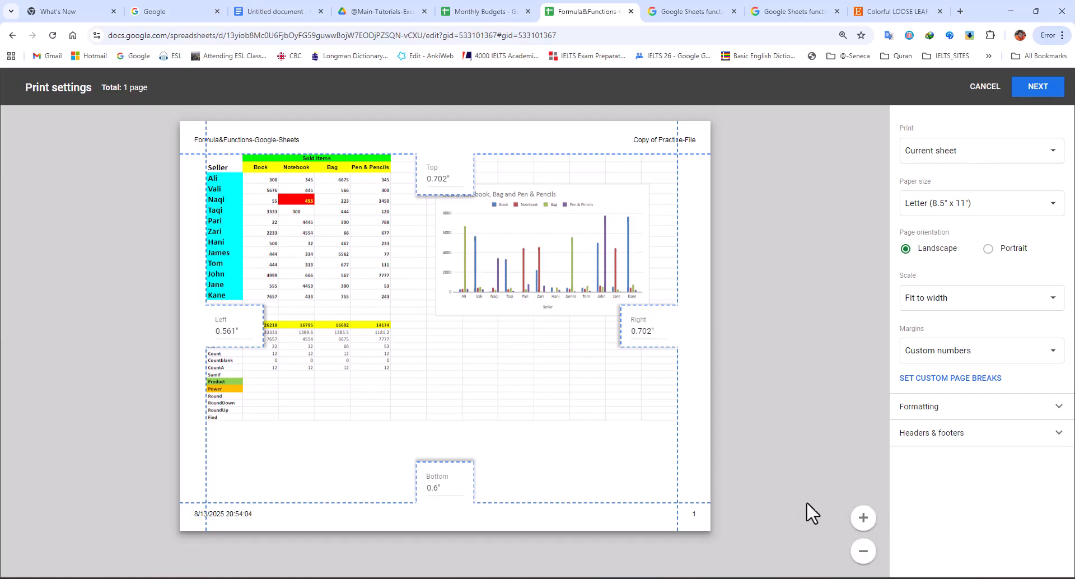
left_click(862, 517)
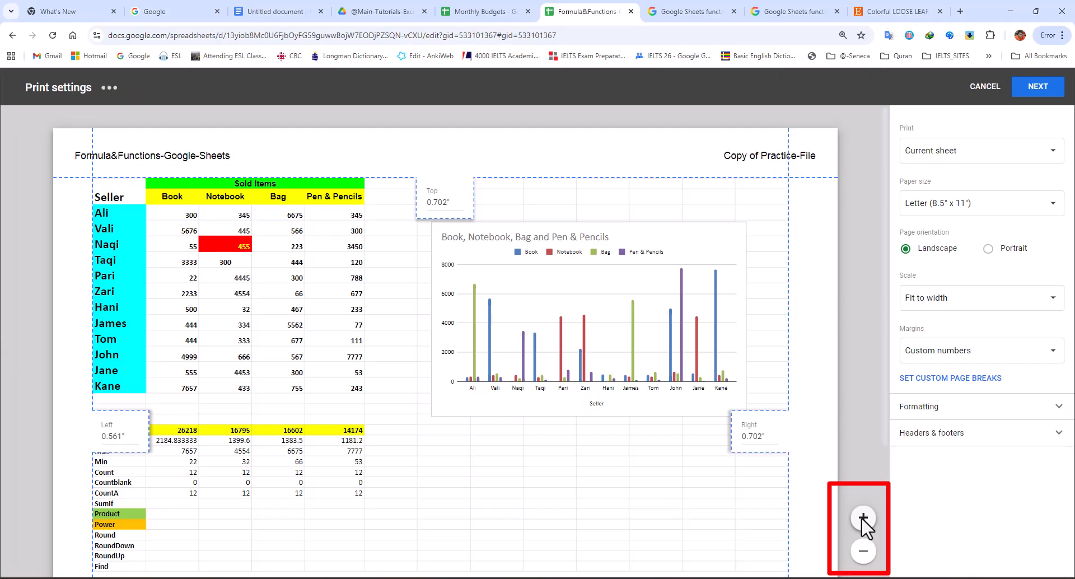
left_click(862, 516)
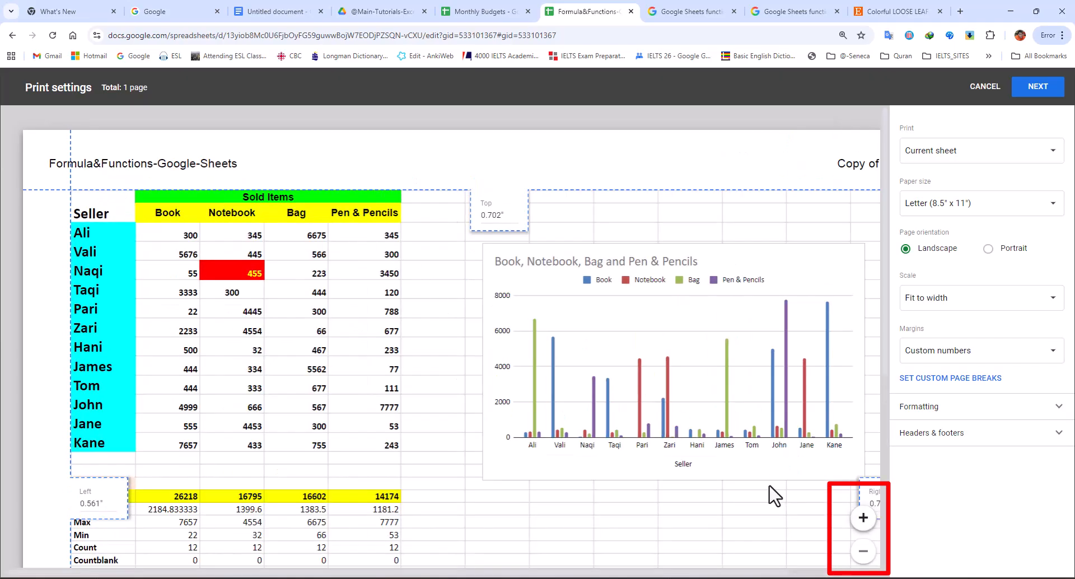
left_click(864, 553)
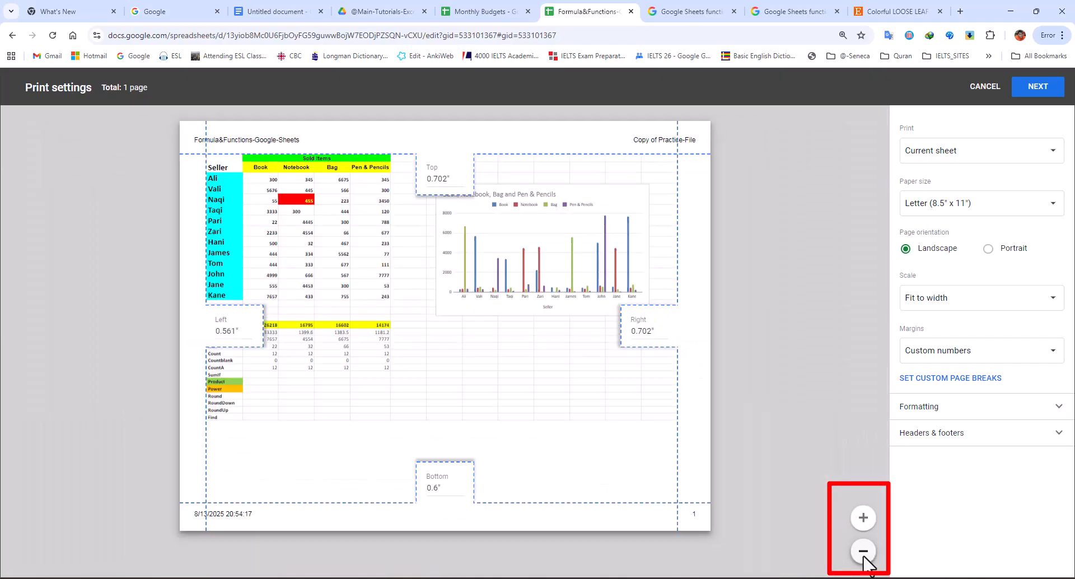
left_click(862, 516)
left_click(866, 548)
left_click(866, 547)
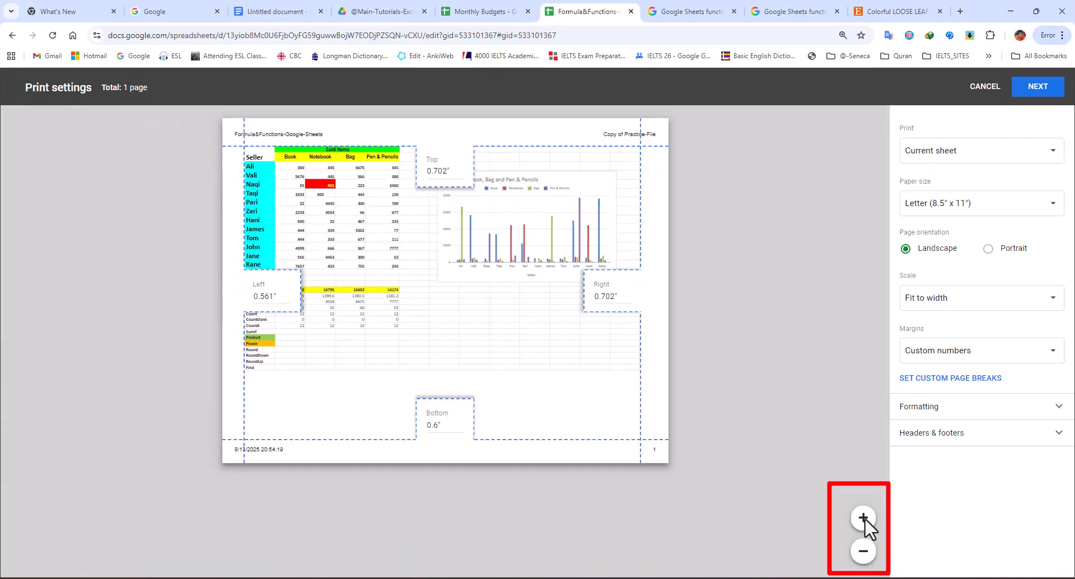
left_click(864, 518)
left_click(865, 519)
left_click(866, 519)
left_click(864, 547)
left_click(863, 548)
left_click(984, 87)
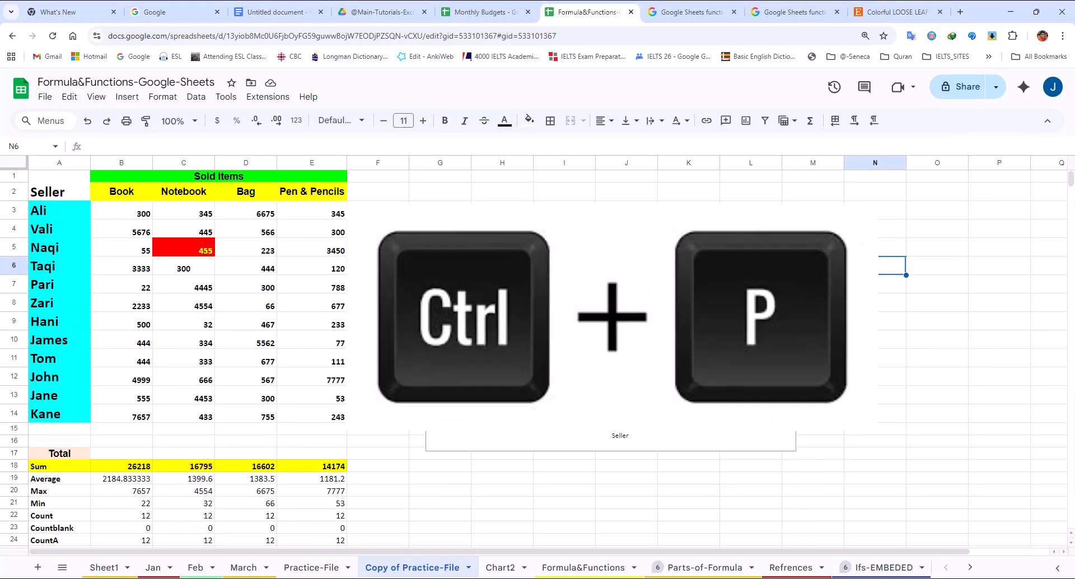
- Bring up the print settings directly from the sheet and cancel out of them
key("ctrl+p")
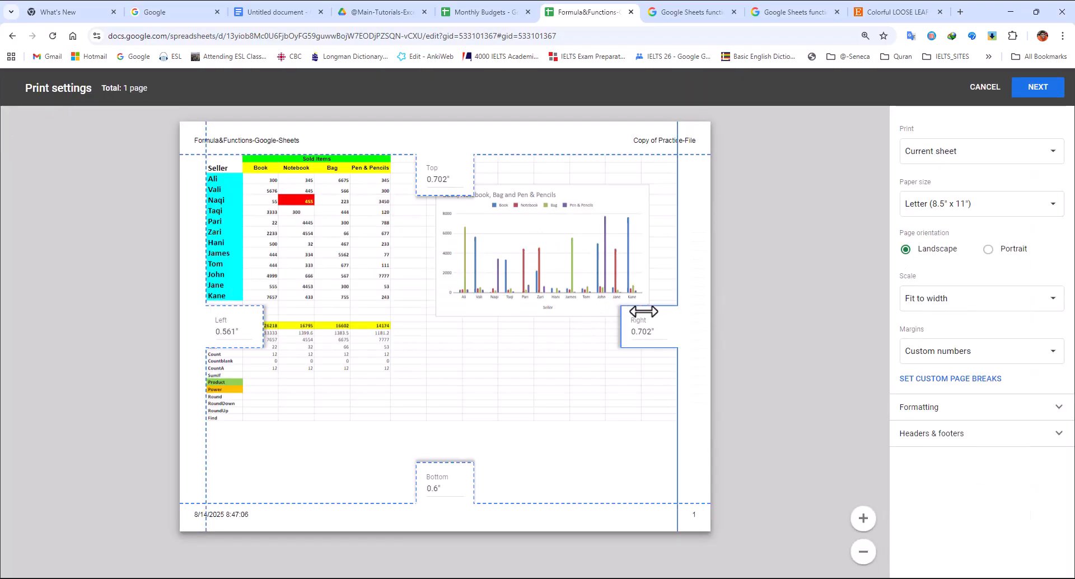
left_click(986, 90)
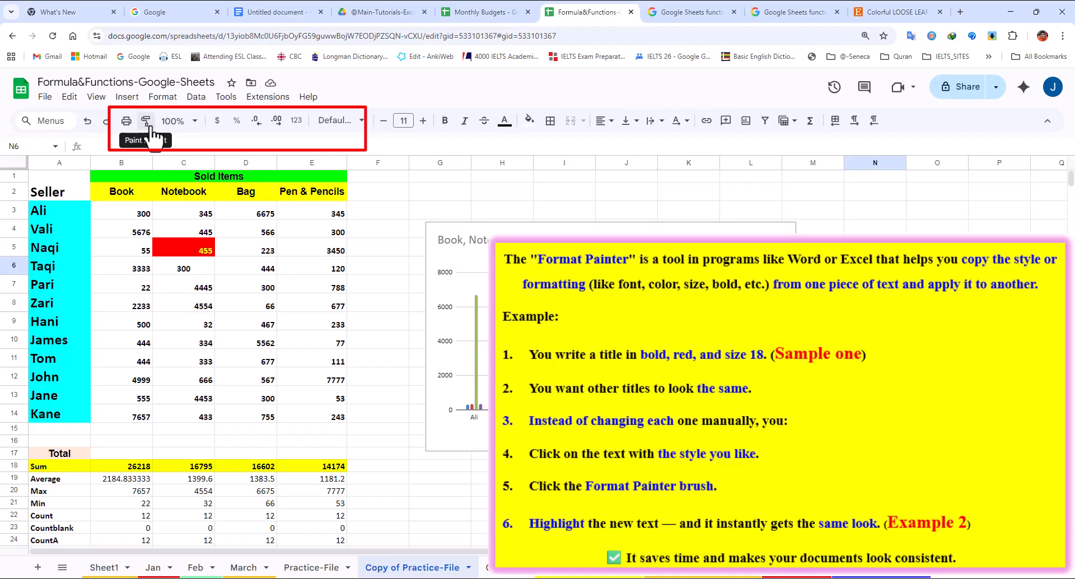
- Try manually giving cell E8 a red fill and yellow text to match C5, and undo both changes
left_click(201, 252)
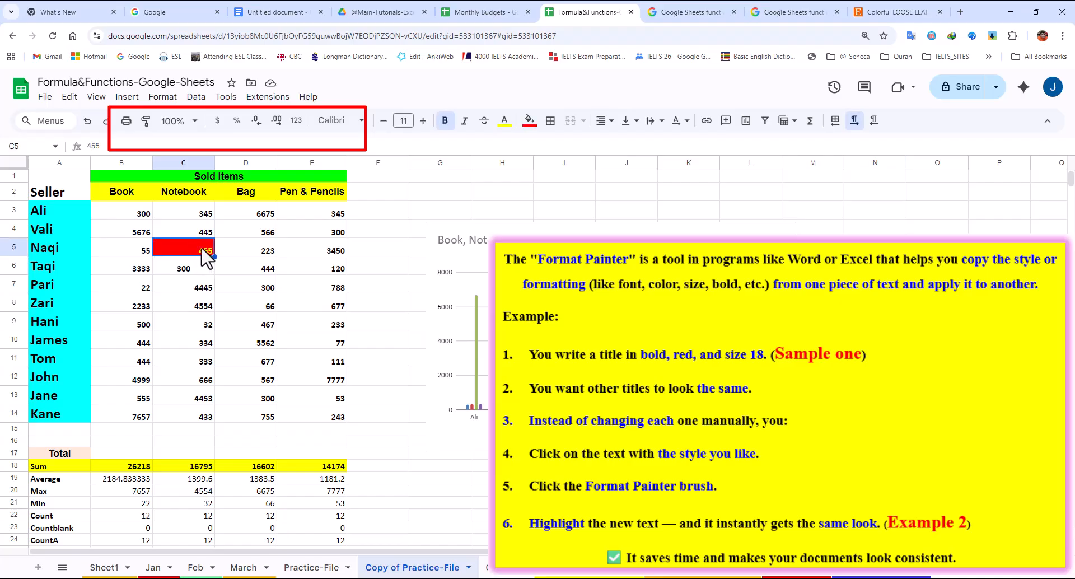
left_click(335, 314)
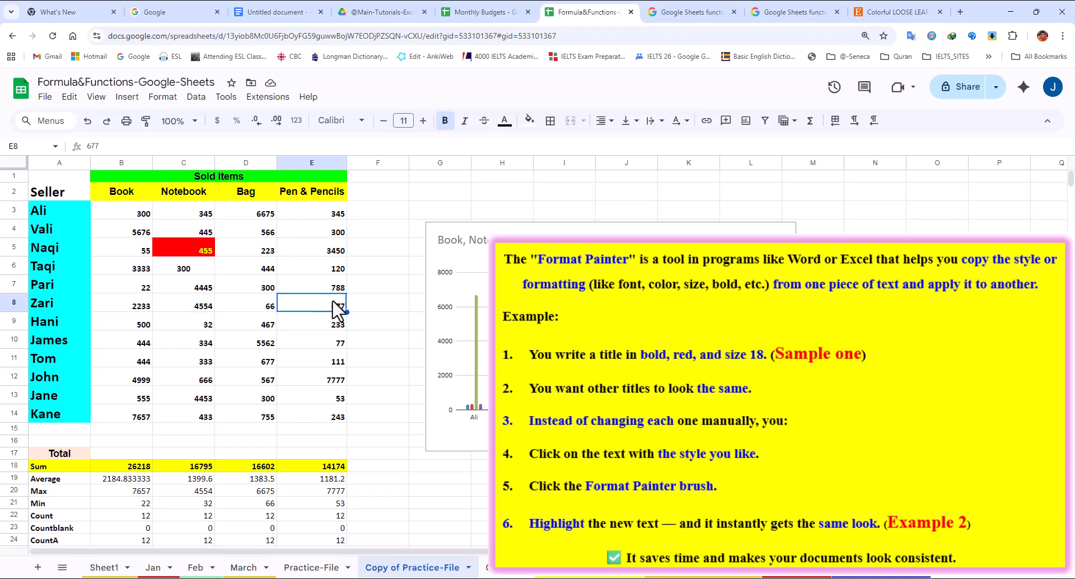
left_click(529, 120)
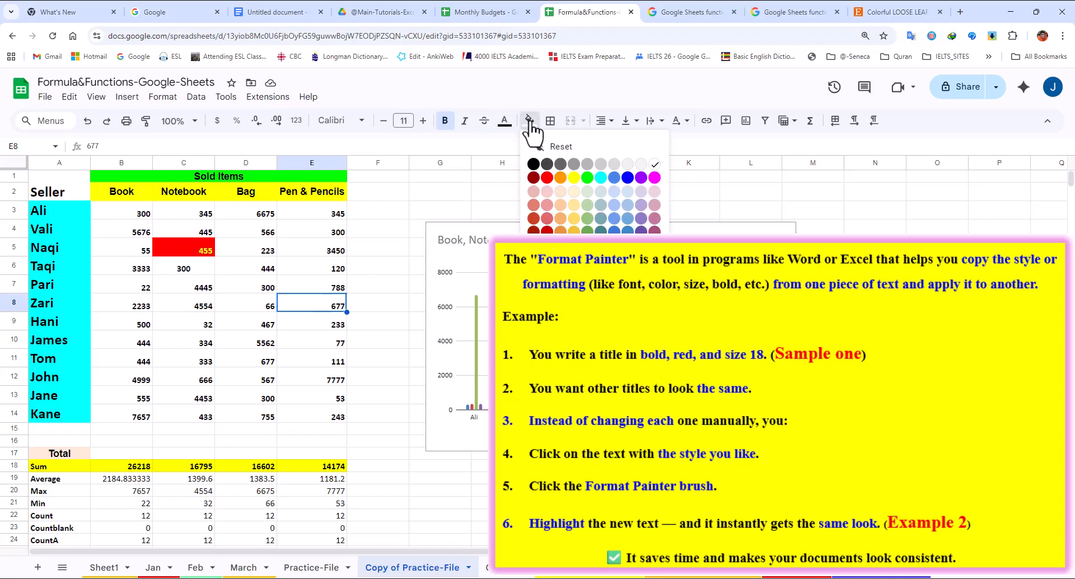
left_click(547, 178)
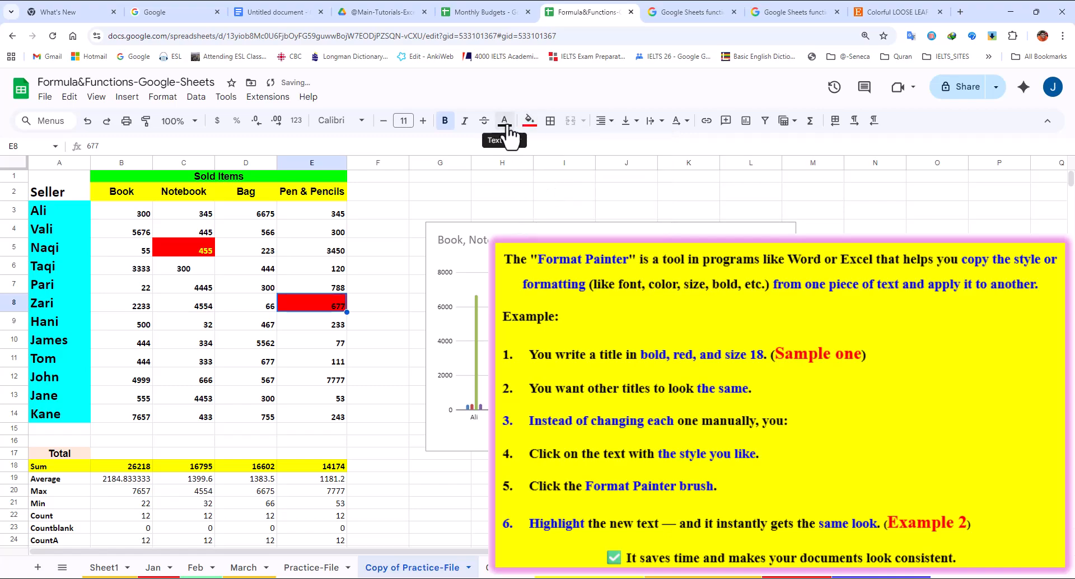
left_click(504, 121)
left_click(544, 179)
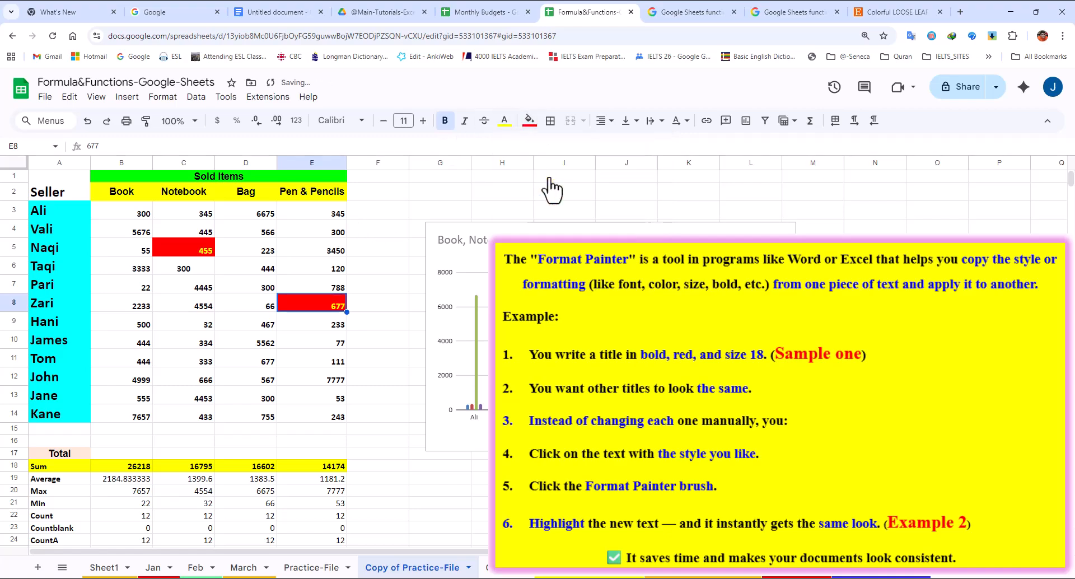
left_click(88, 121)
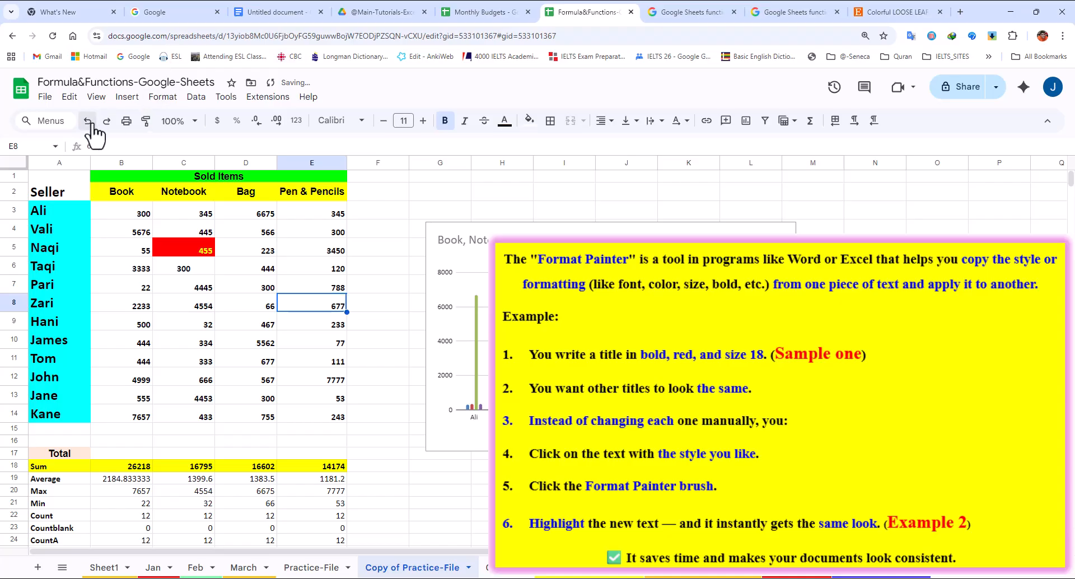
- Copy the formatting of cell C5 onto cell E8 with Paint format
left_click(193, 251)
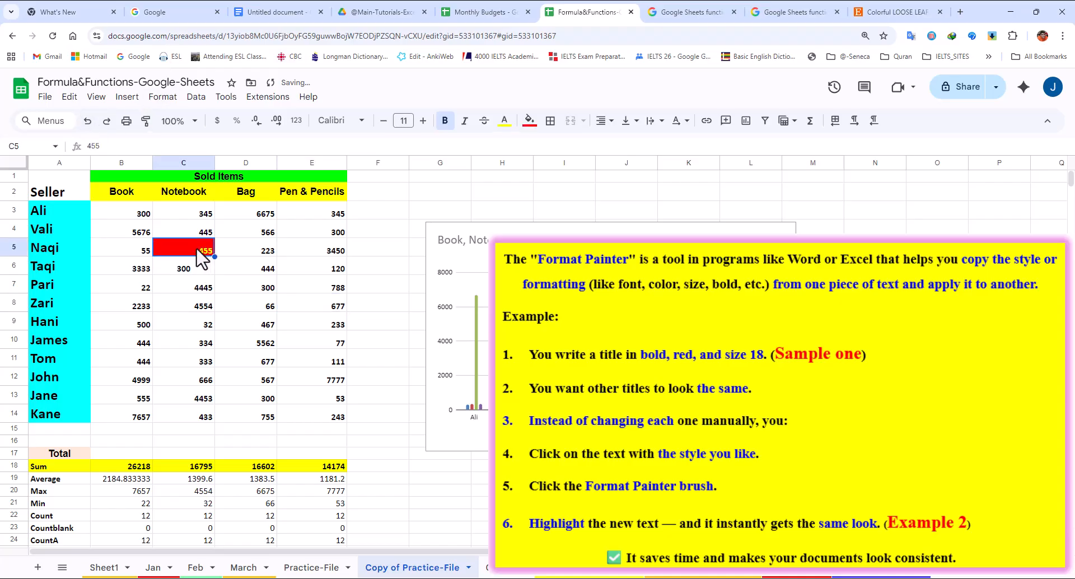
left_click(147, 125)
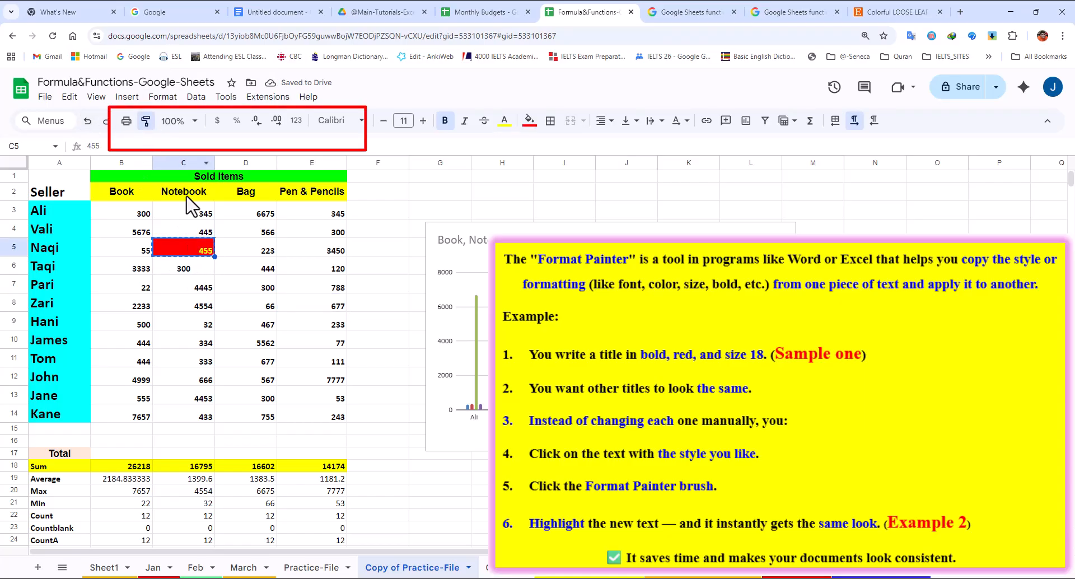
left_click(330, 304)
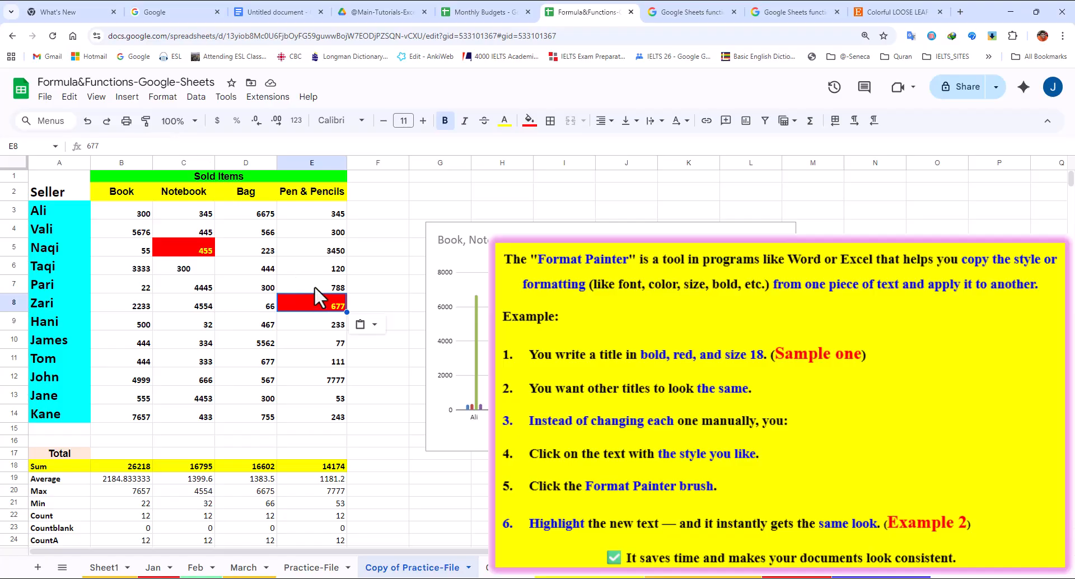
- Copy the Book header's formatting in B2 onto the Sum row A18:E18 with Paint format
left_click(124, 196)
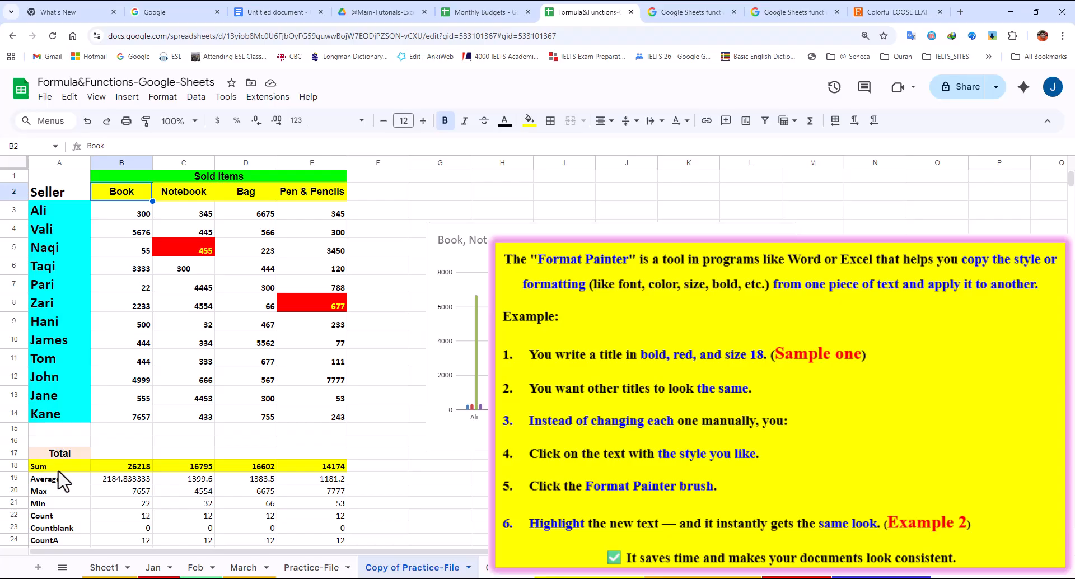
left_click(146, 121)
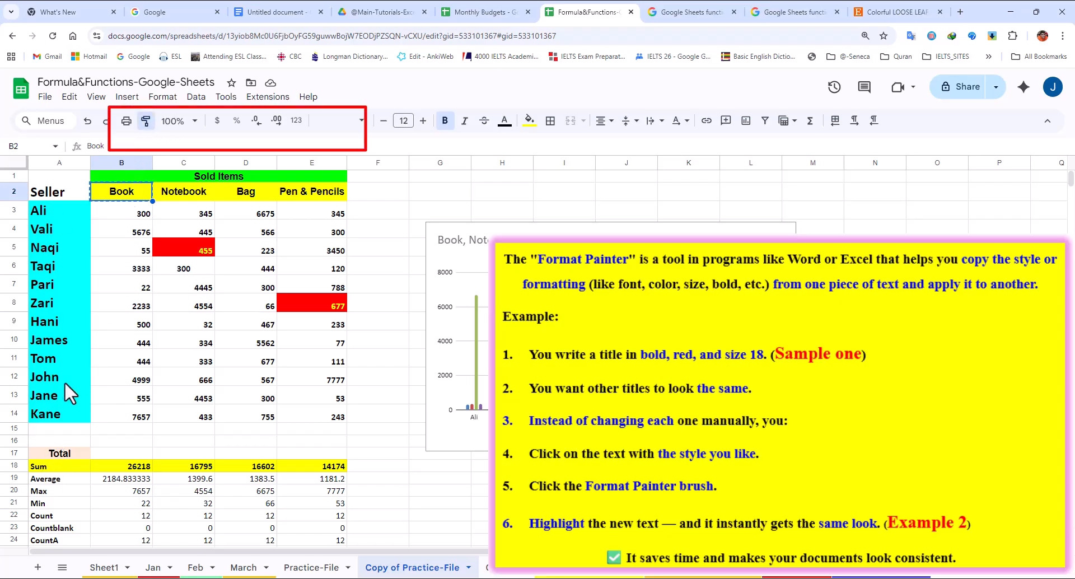
scroll(70, 392, "down", 2)
left_click_drag(32, 354, 347, 363)
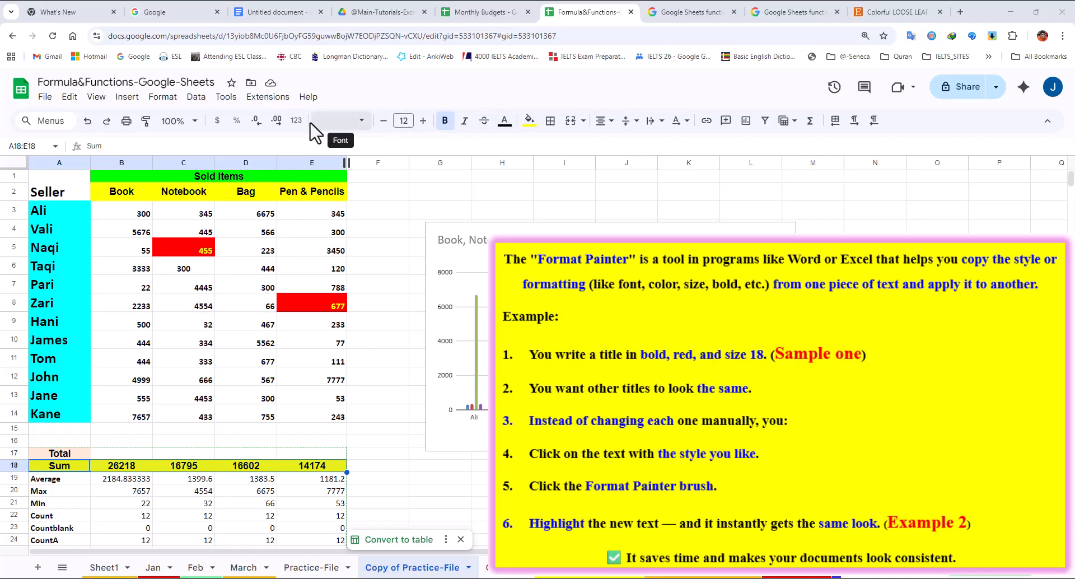
- Format the Book header in B2 with font size 13, blue text and a cyan fill
left_click(119, 194)
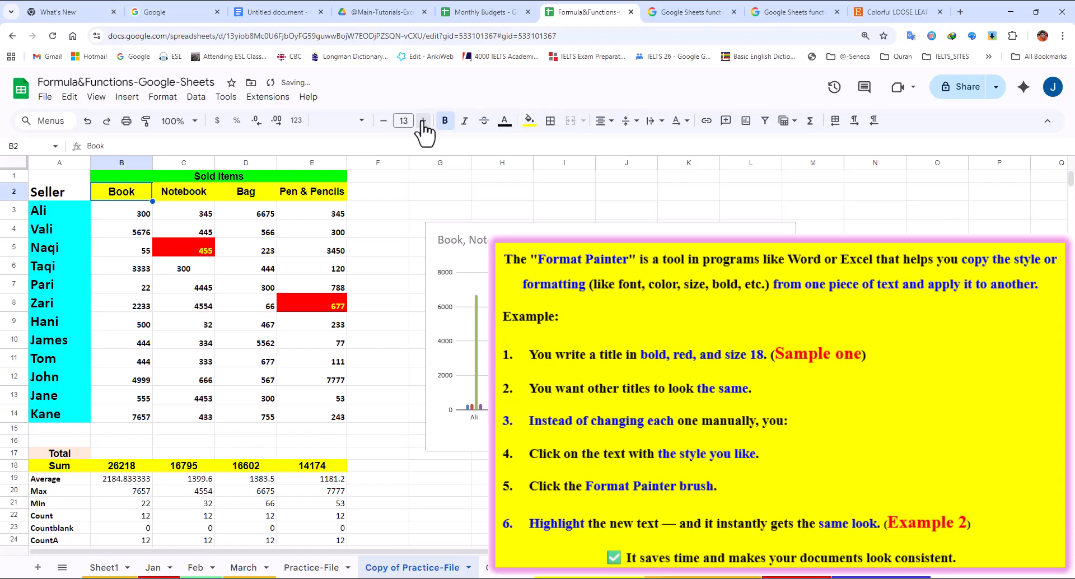
left_click(504, 121)
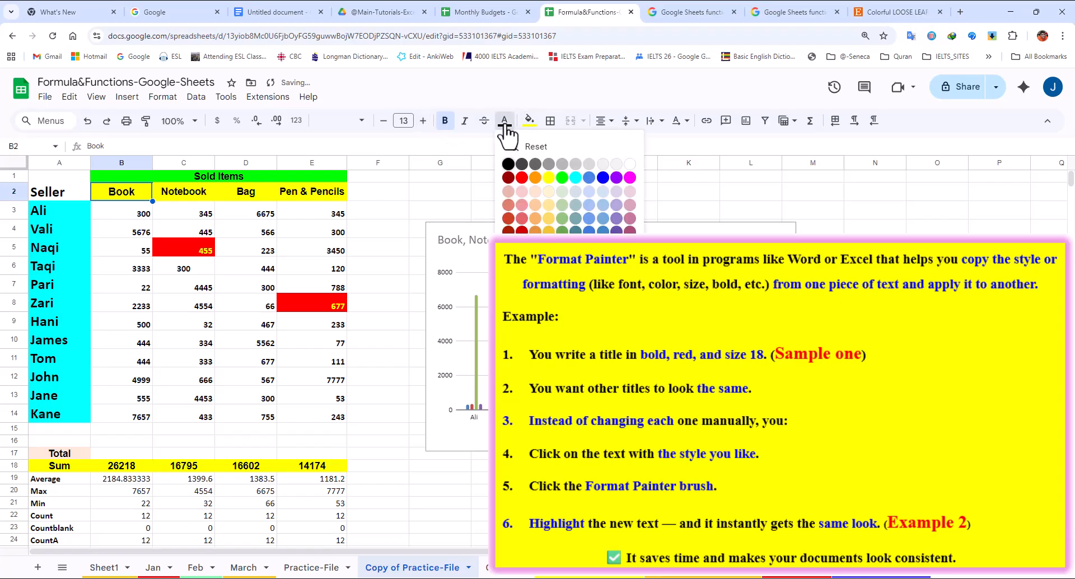
left_click(603, 178)
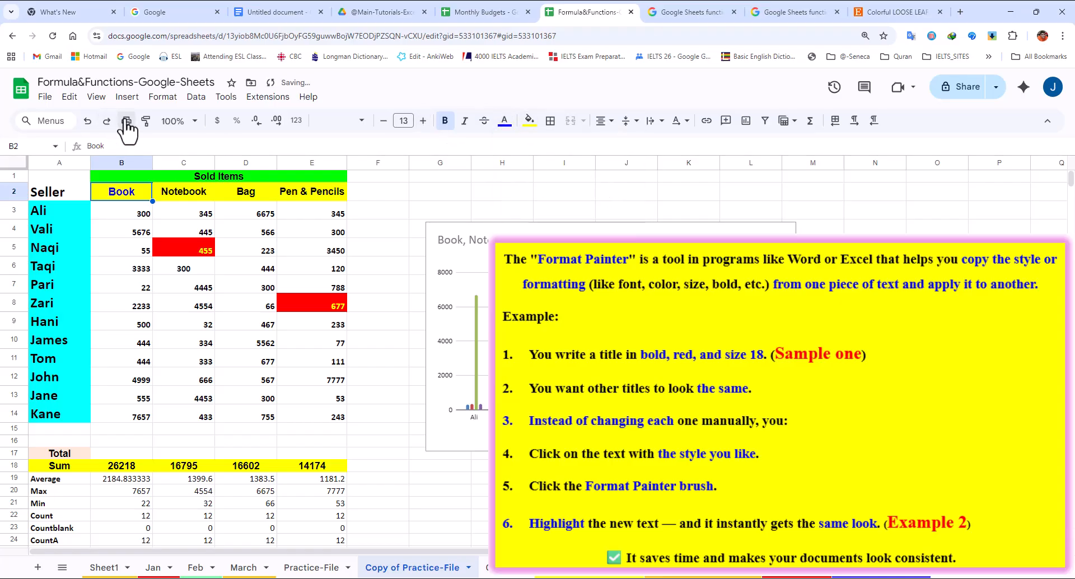
left_click(532, 124)
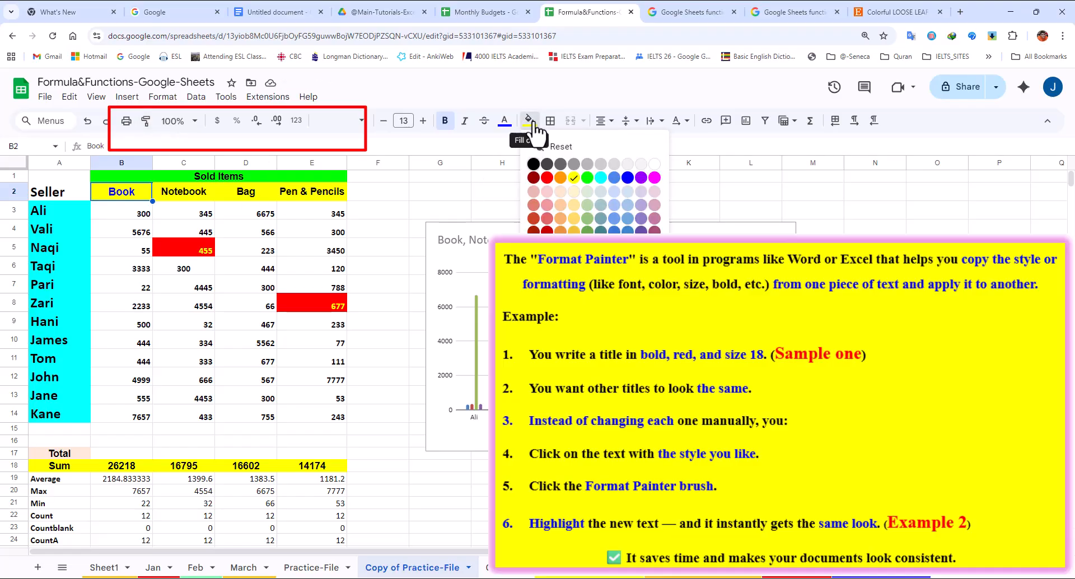
left_click(601, 178)
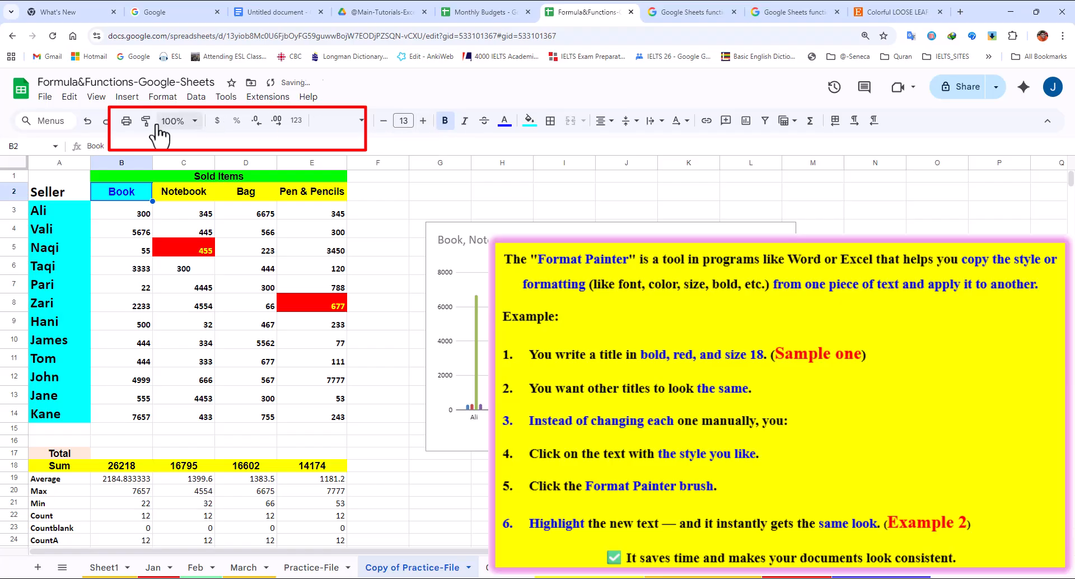
- Paint the Book header's new formatting onto the Sum row A18:E18, and undo the formatting changes back through cell E8
left_click(147, 125)
mouse_move(56, 465)
left_mouse_down()
mouse_move(185, 477)
mouse_move(317, 471)
left_mouse_up()
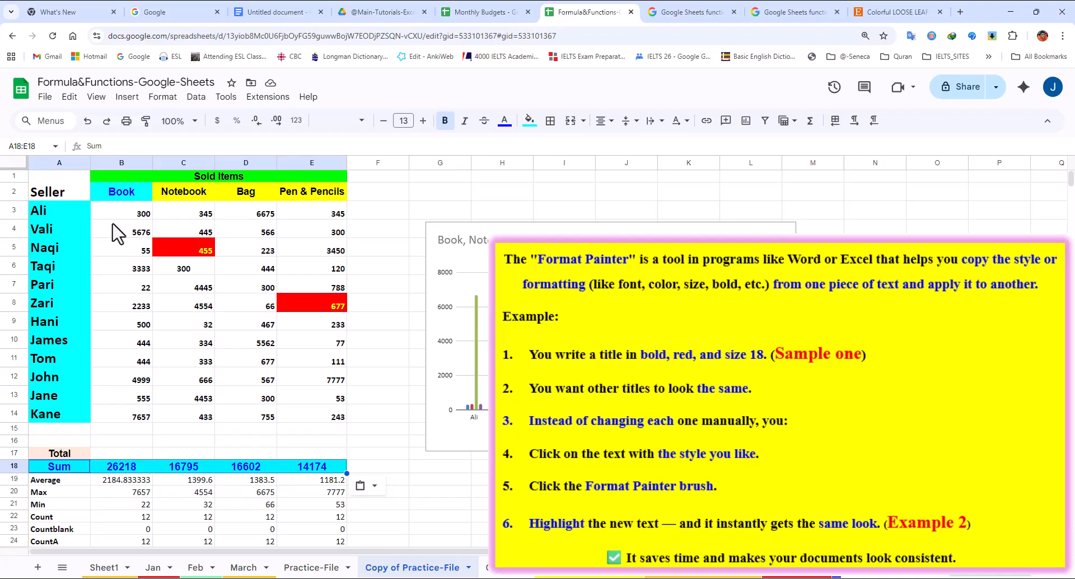
left_click(87, 120)
left_click(87, 121)
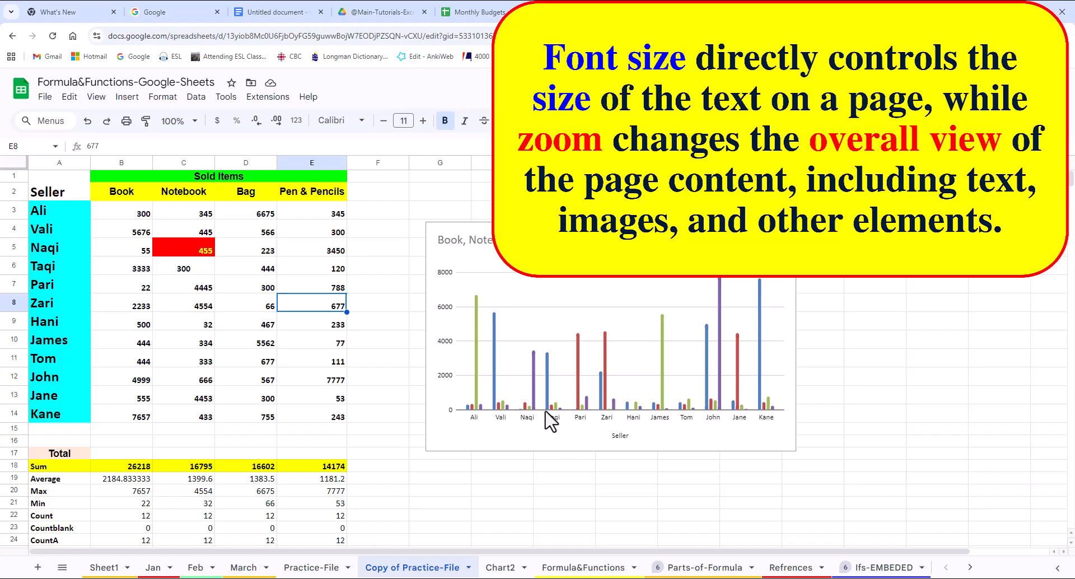
- Set the sheet zoom to 150%, scroll down to the totals, and lower the browser page zoom by one level
left_click(196, 122)
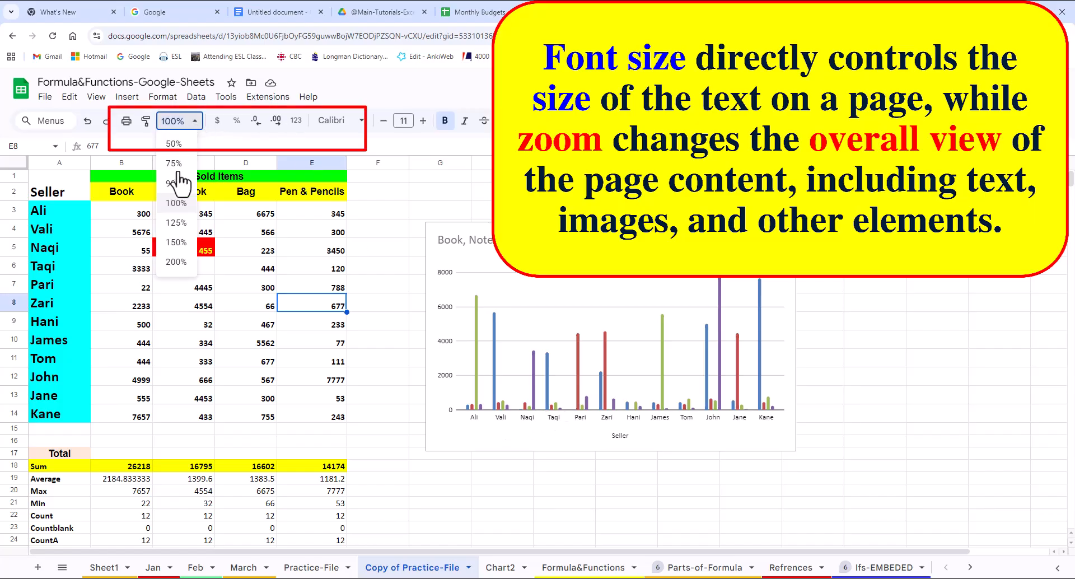
left_click(177, 242)
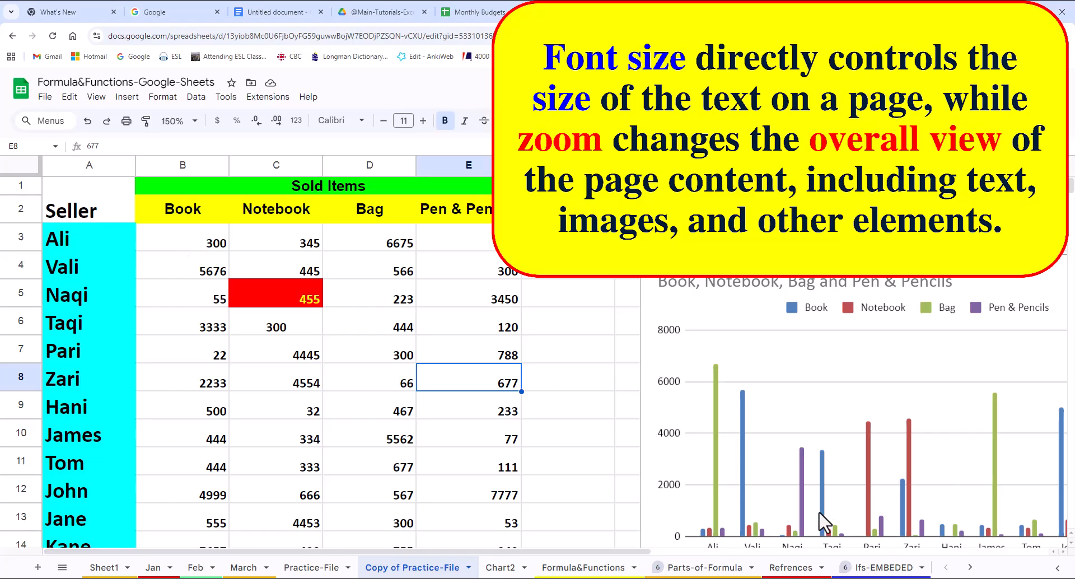
left_click_drag(1071, 187, 1071, 191)
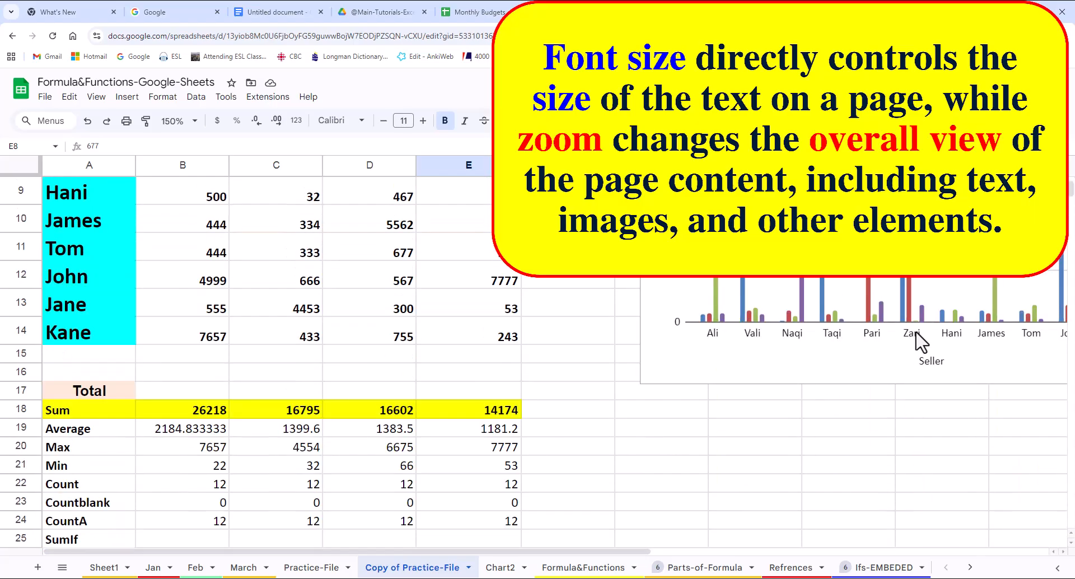
key("ctrl+minus")
- Raise the font size of cell E11 to 14 and return it to 11
left_click(437, 233)
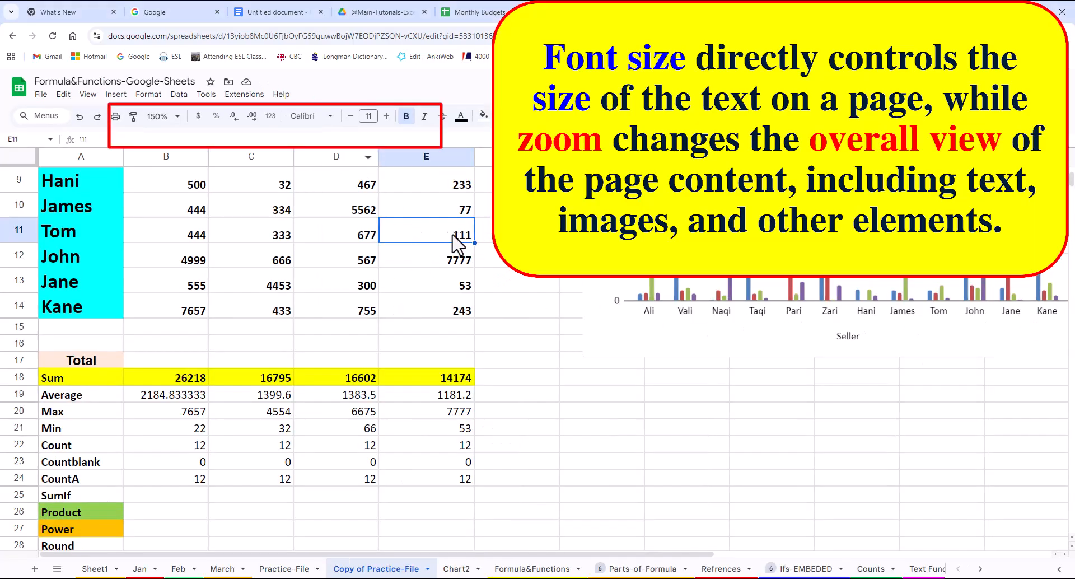
left_click(386, 117)
left_click(387, 117)
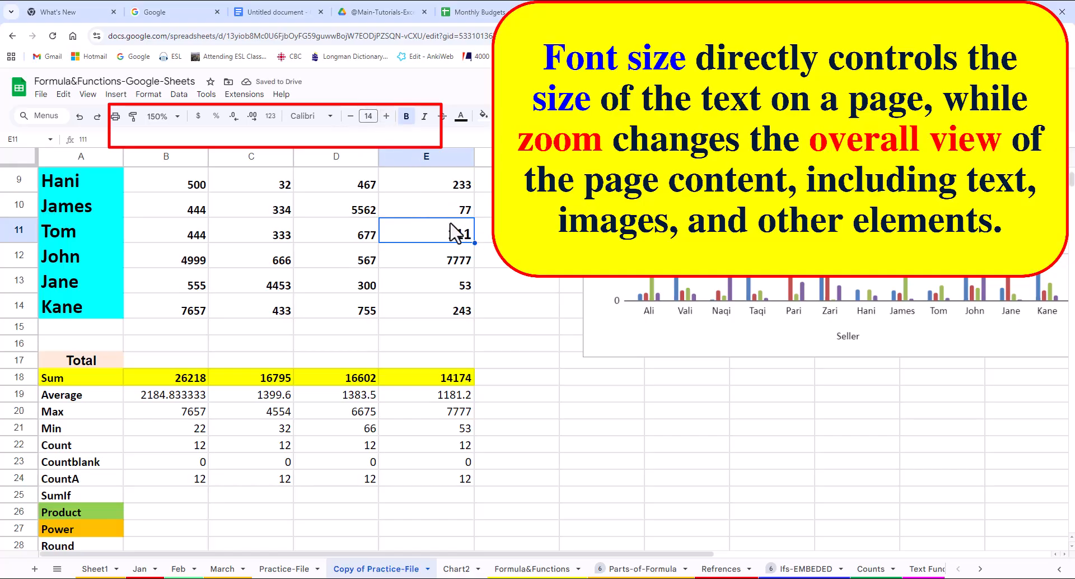
left_click(350, 116)
- Change the sheet zoom to 100%, down to 50%, and back to 100%
left_click(178, 118)
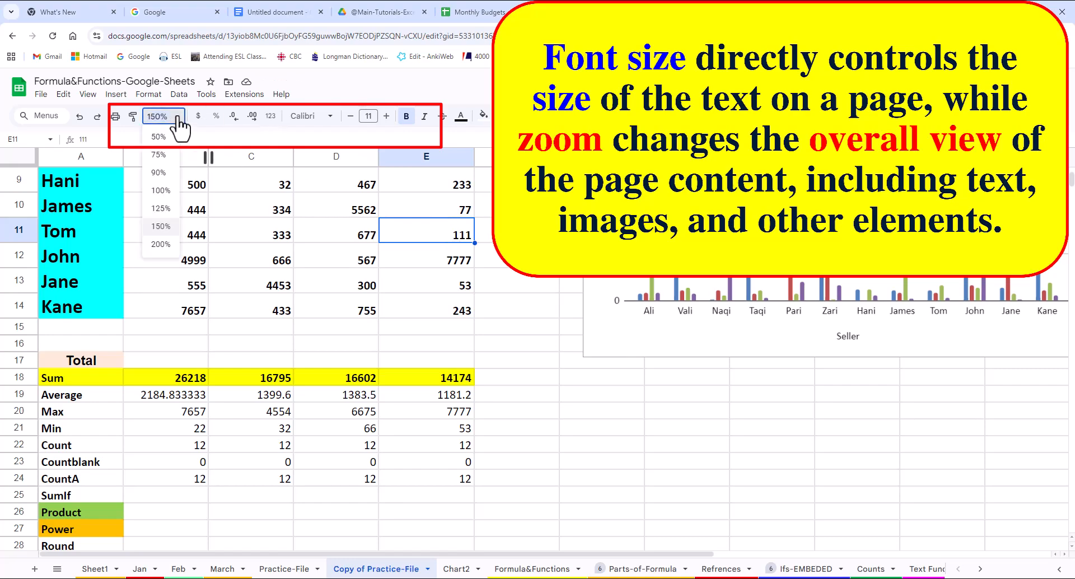
left_click(168, 188)
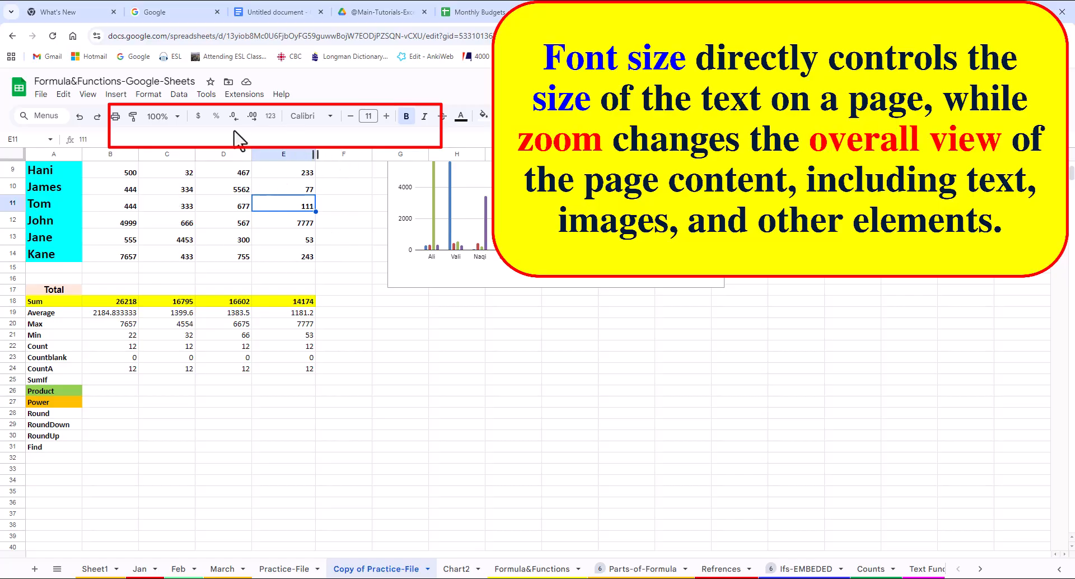
left_click(177, 117)
left_click(166, 138)
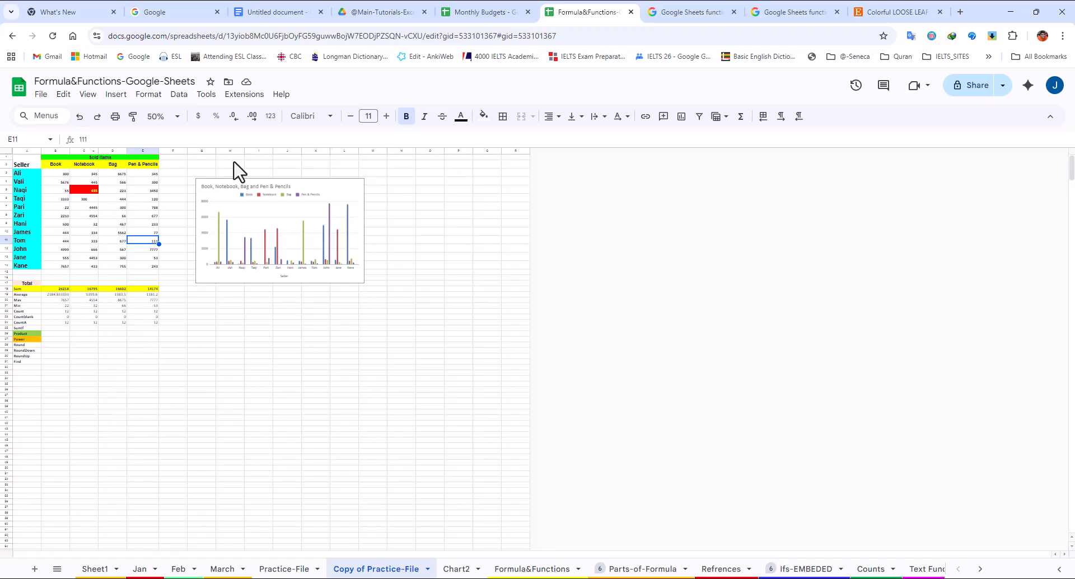
left_click(171, 116)
left_click(160, 192)
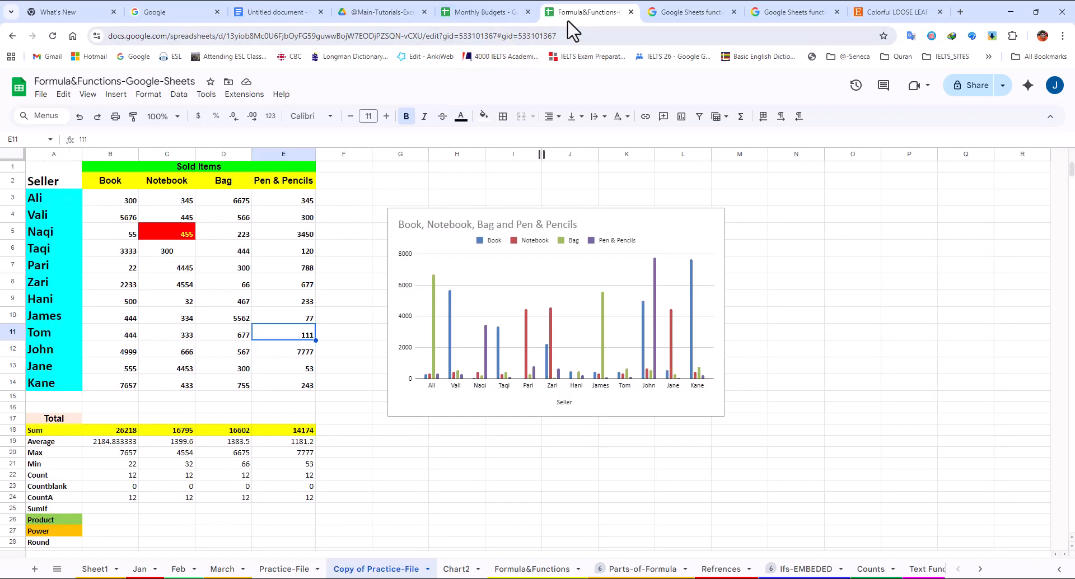
- Zoom the browser page out and in again past its original size
key("ctrl+minus")
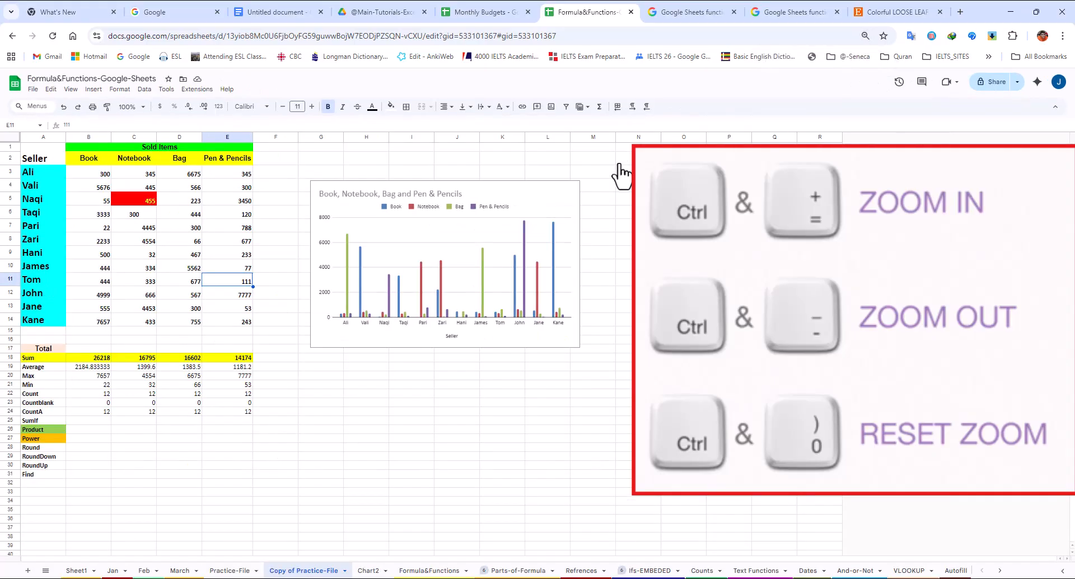
key("ctrl+plus")
key("ctrl+plus")
key("ctrl+plus")
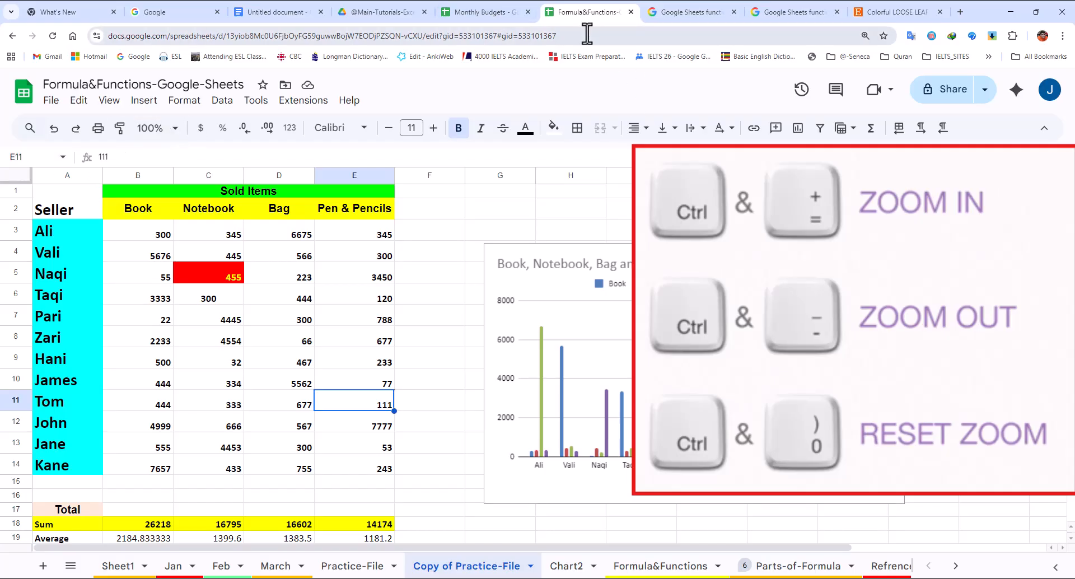
- Raise the page zoom to 150% in the browser's own zoom settings
left_click(1062, 37)
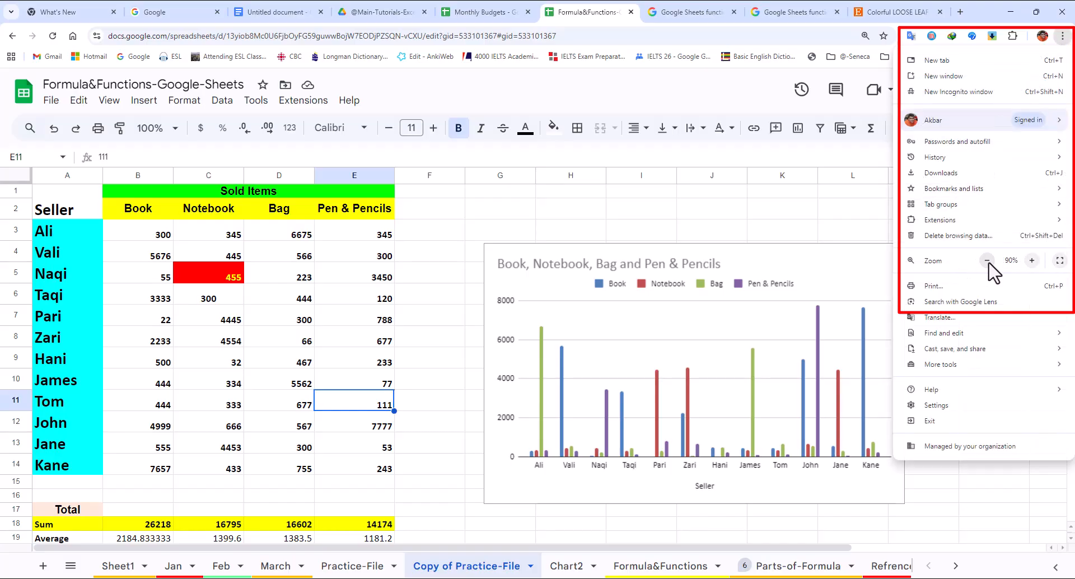
left_click(1032, 261)
left_click(1032, 261)
left_click(1032, 261)
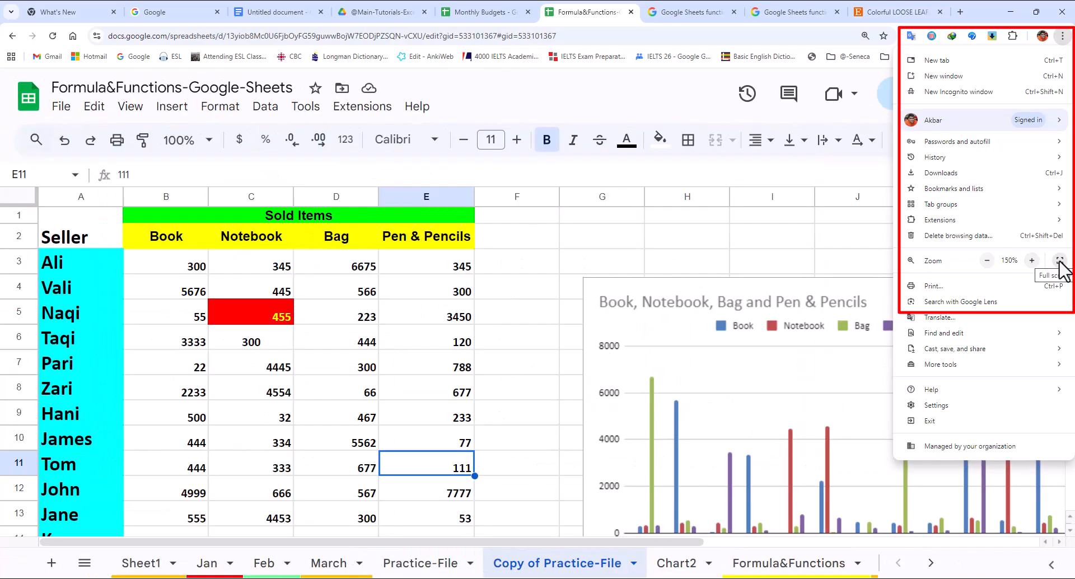
- Switch the browser to full screen and back to the normal view, twice
left_click(1060, 261)
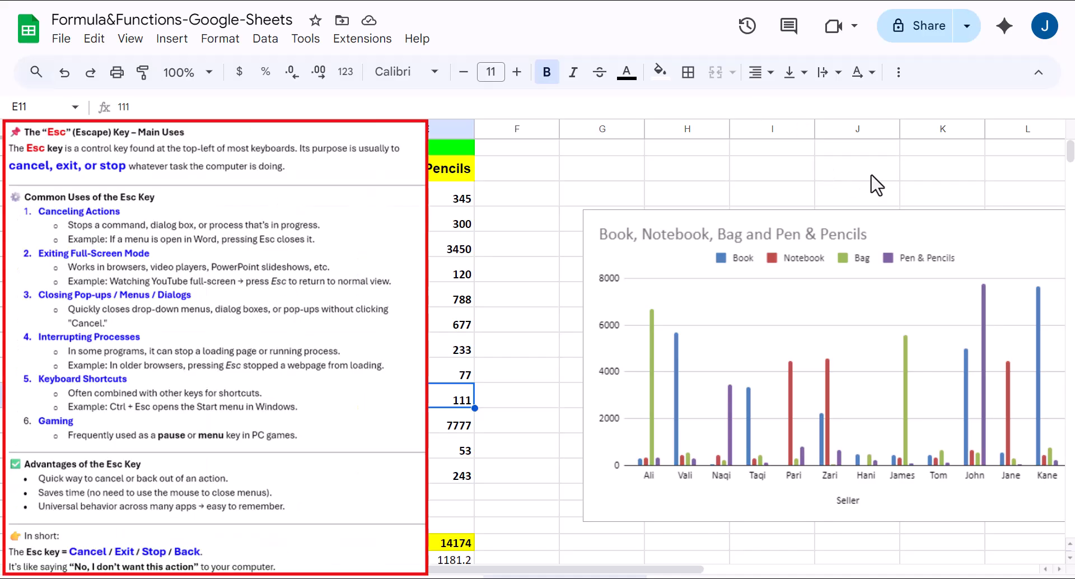
key("Escape")
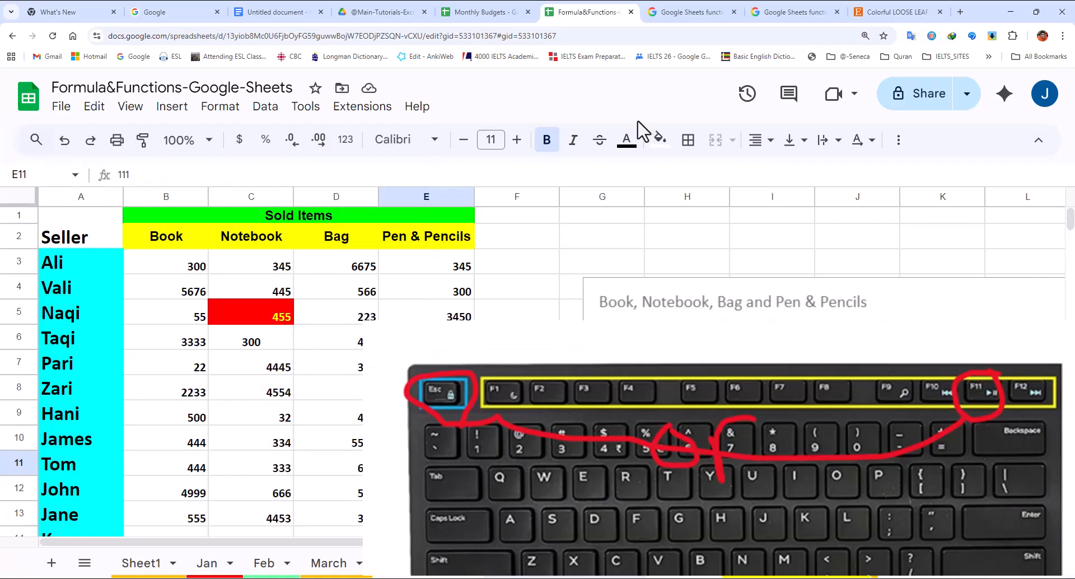
key("F11")
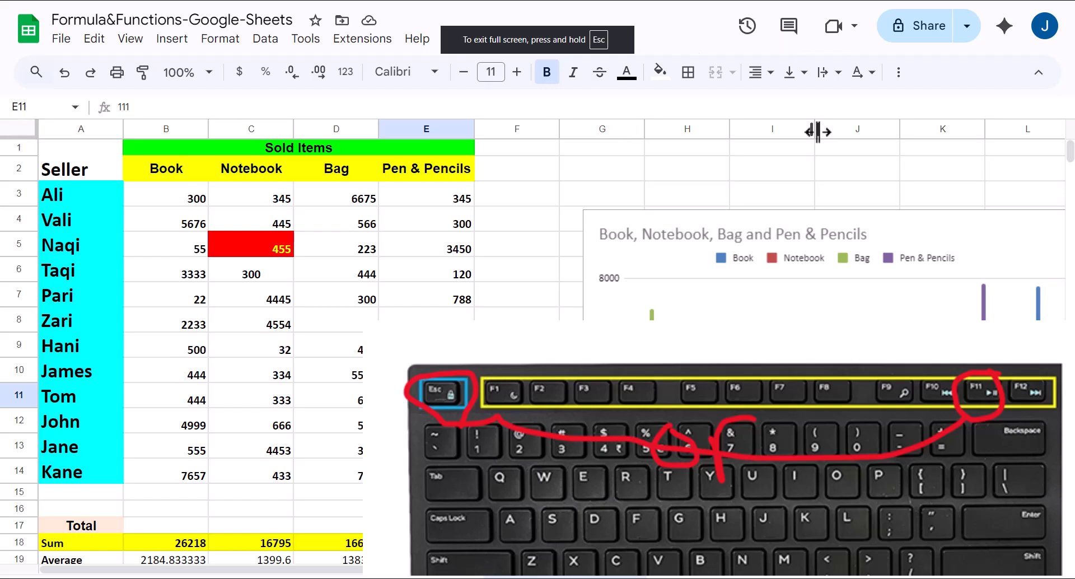
key("F11")
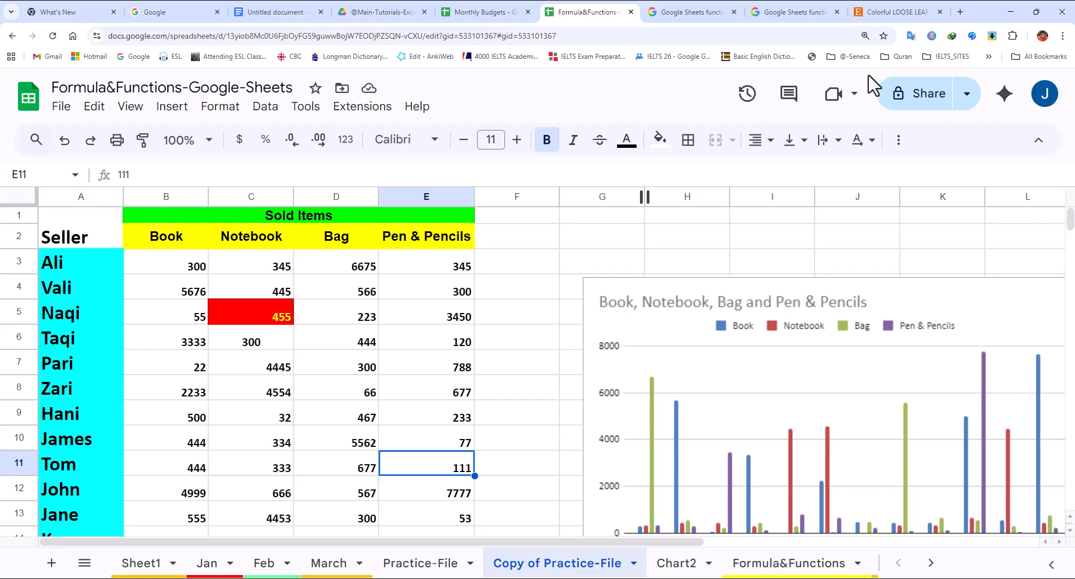
- Lower the browser page zoom to 100% and check the level in the browser's settings
key("ctrl+minus")
key("ctrl+minus")
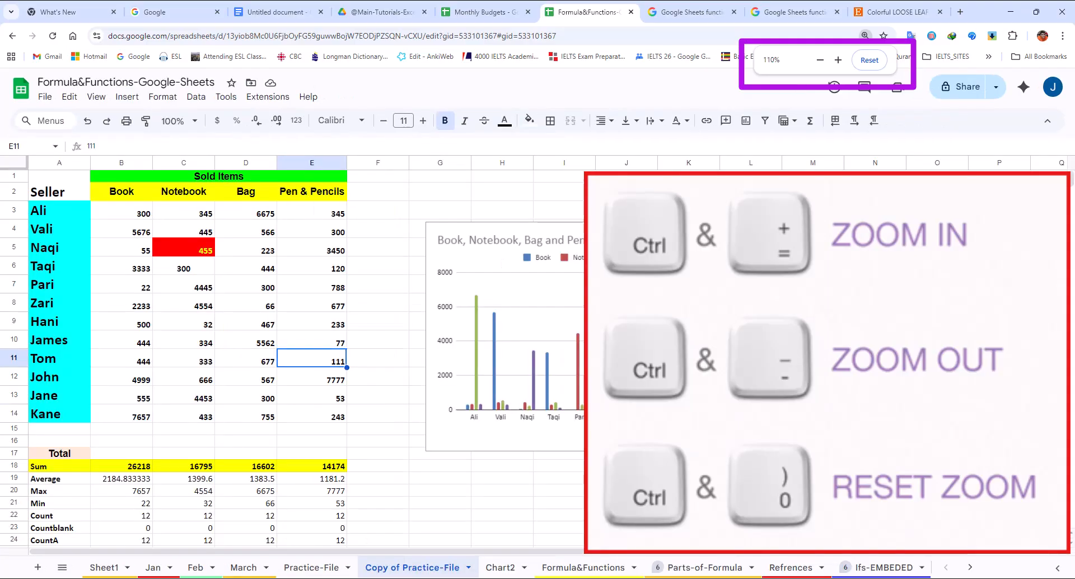
key("ctrl+minus")
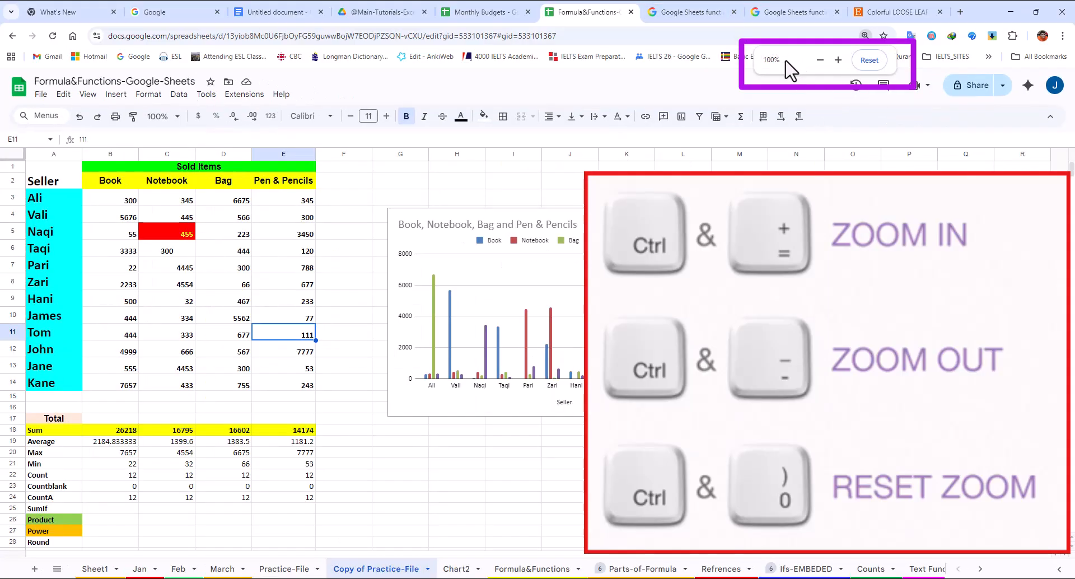
left_click(1063, 37)
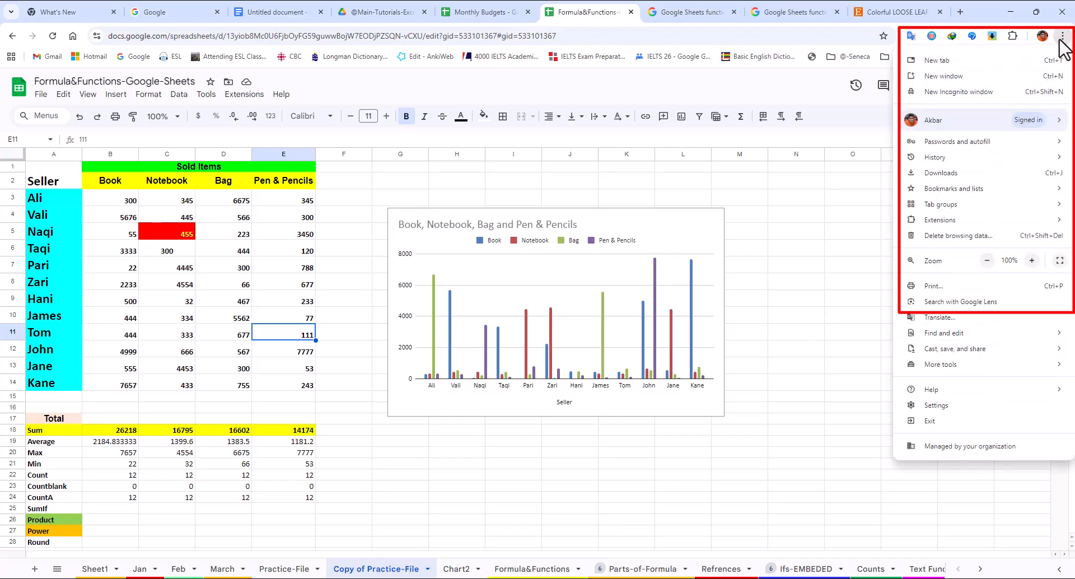
left_click(794, 98)
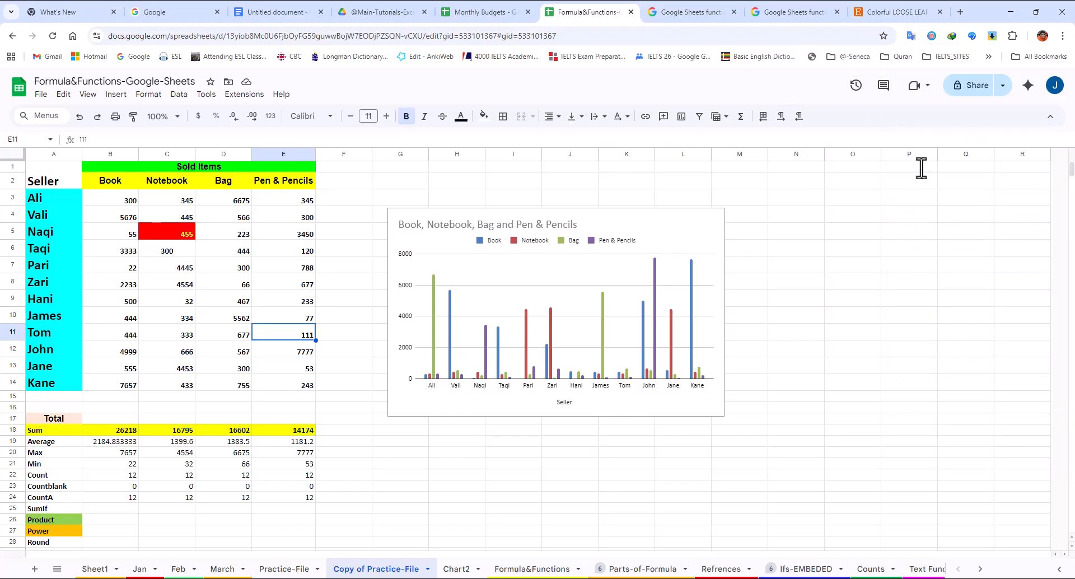
- Enlarge the sheet zoom to 150% and return it to 100%
left_click(177, 118)
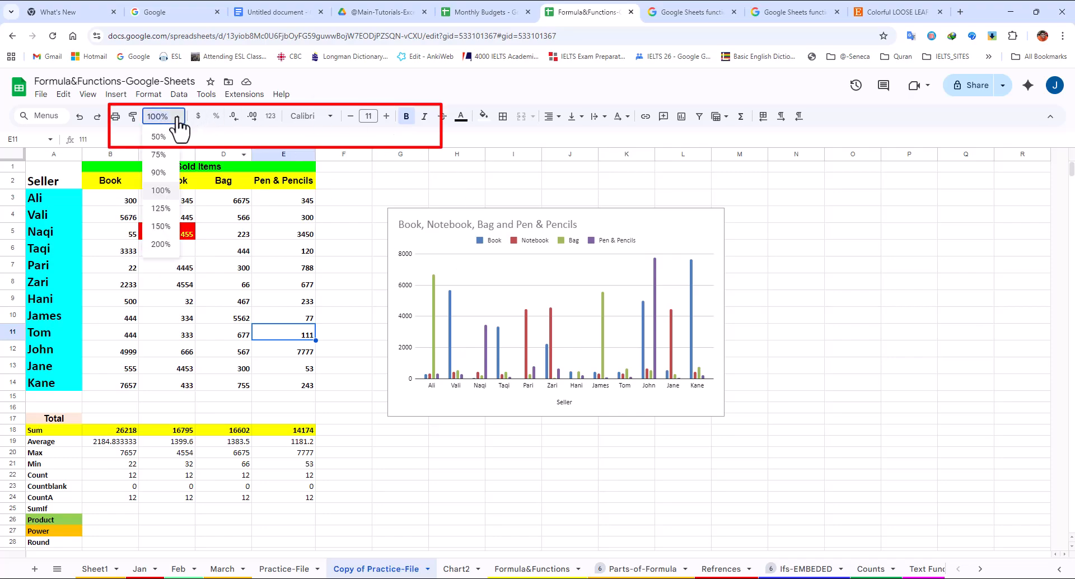
left_click(161, 227)
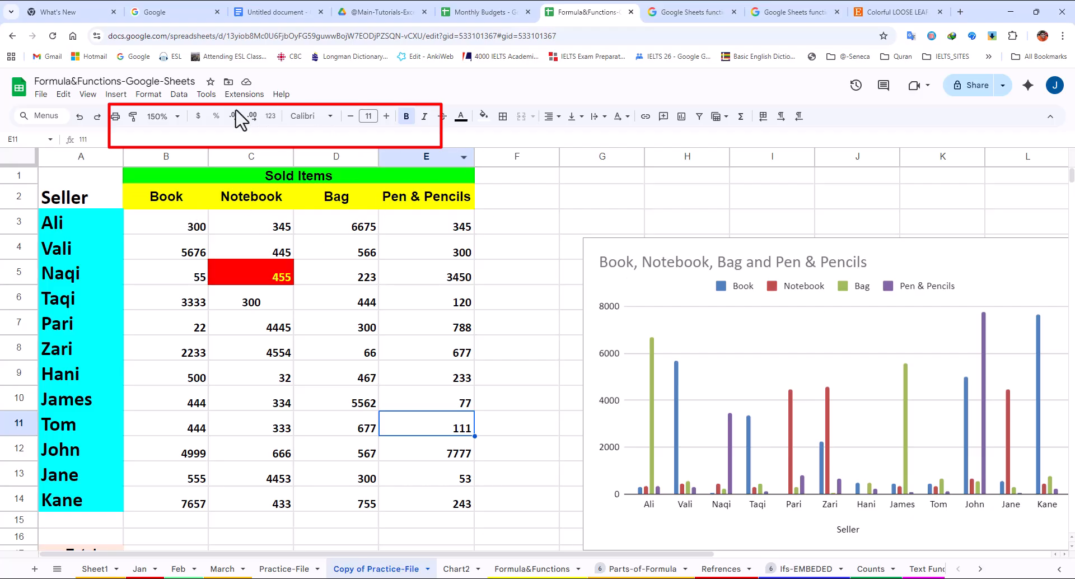
left_click(170, 116)
left_click(166, 212)
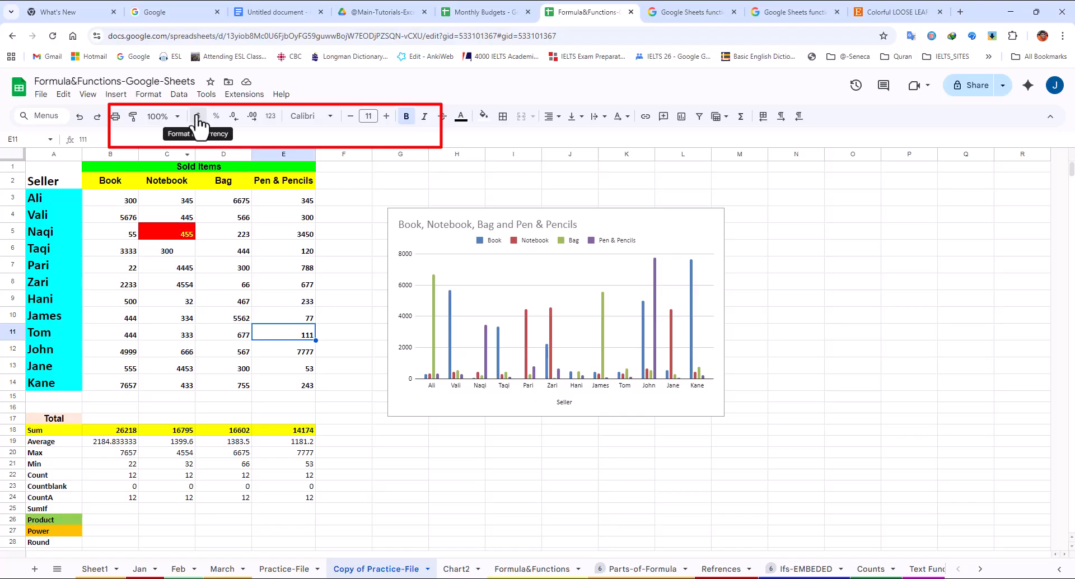
- Format the Pen & Pencils values in E3:E14 as currency, and change them to the Number format
left_click(304, 199)
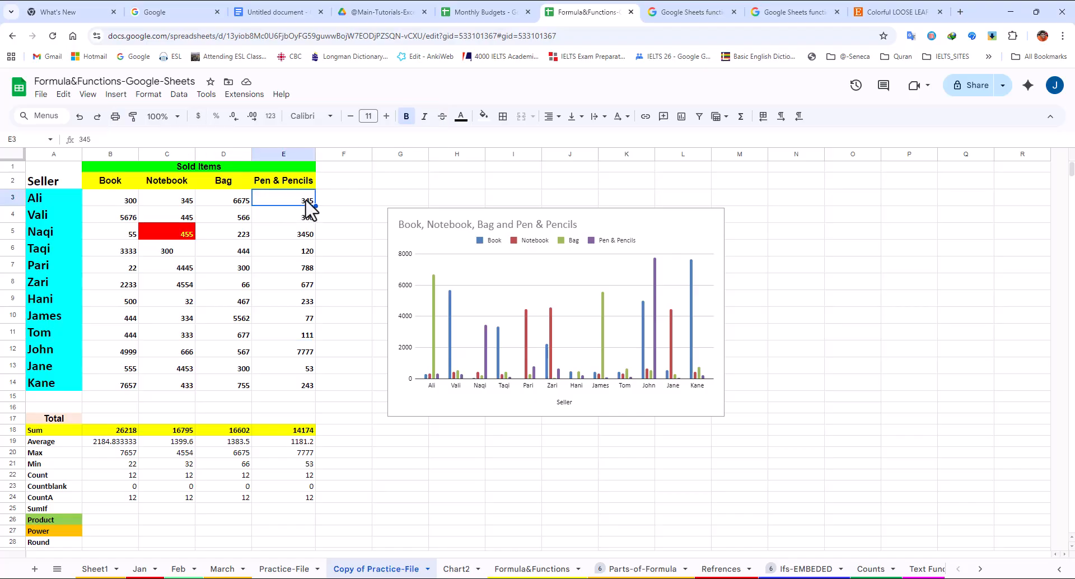
left_click_drag(306, 198, 303, 387)
left_click(200, 118)
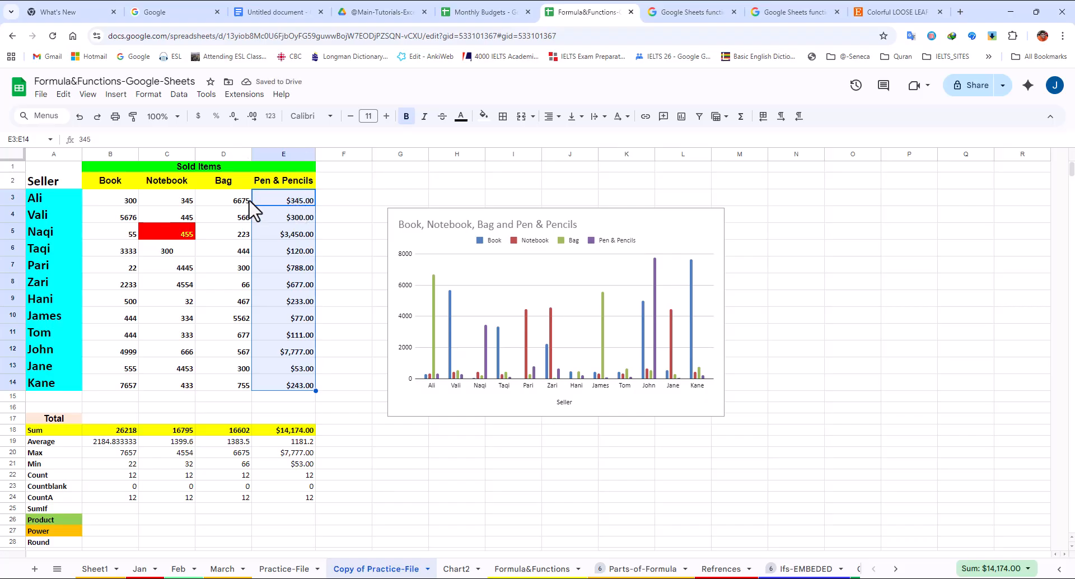
left_click(272, 119)
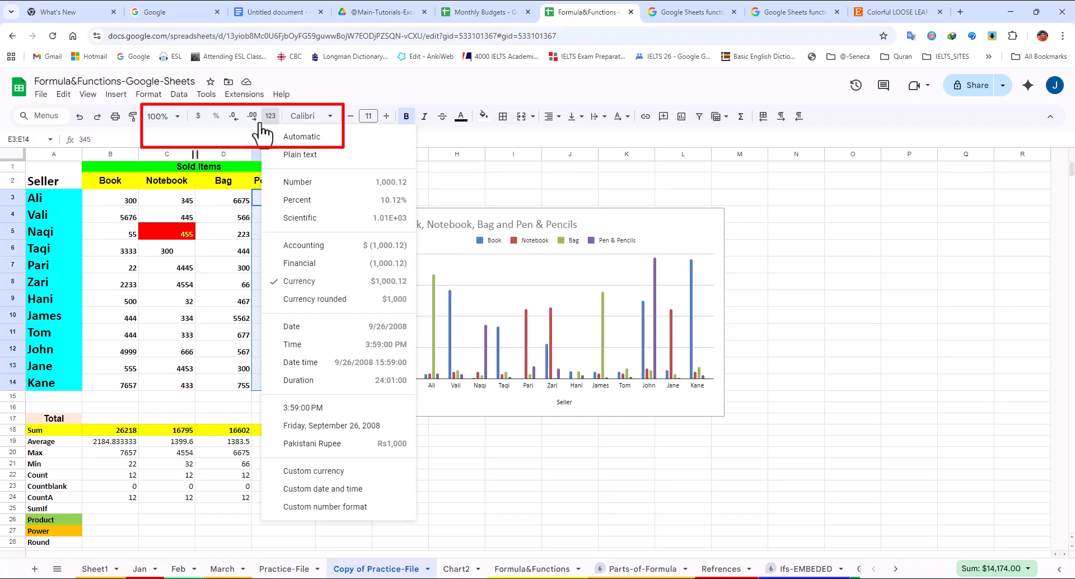
left_click(295, 185)
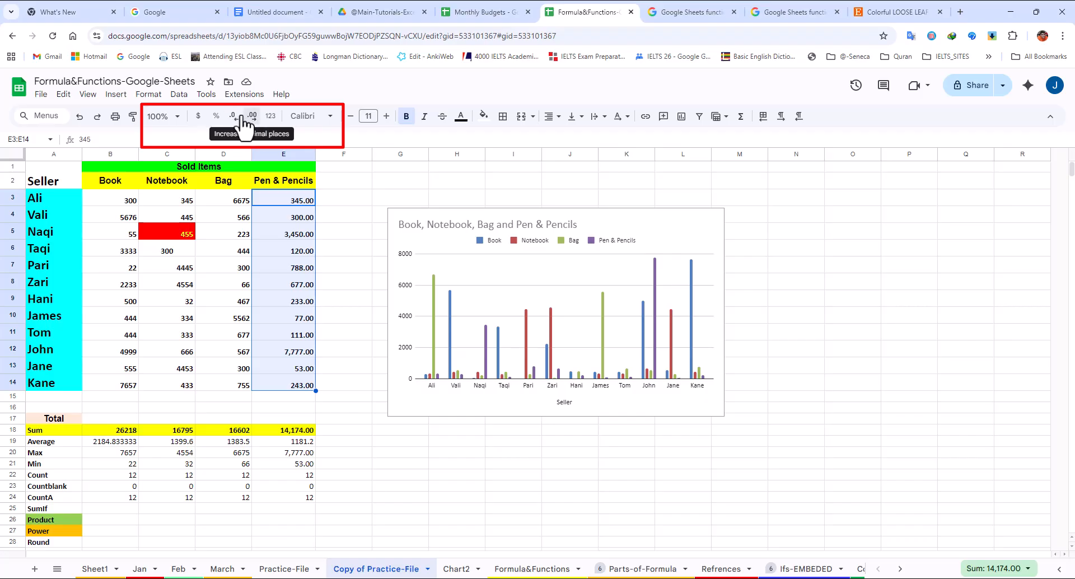
- Reduce the Book average in B19 to one decimal place, restore six decimals, and view the available number formats
left_click(128, 447)
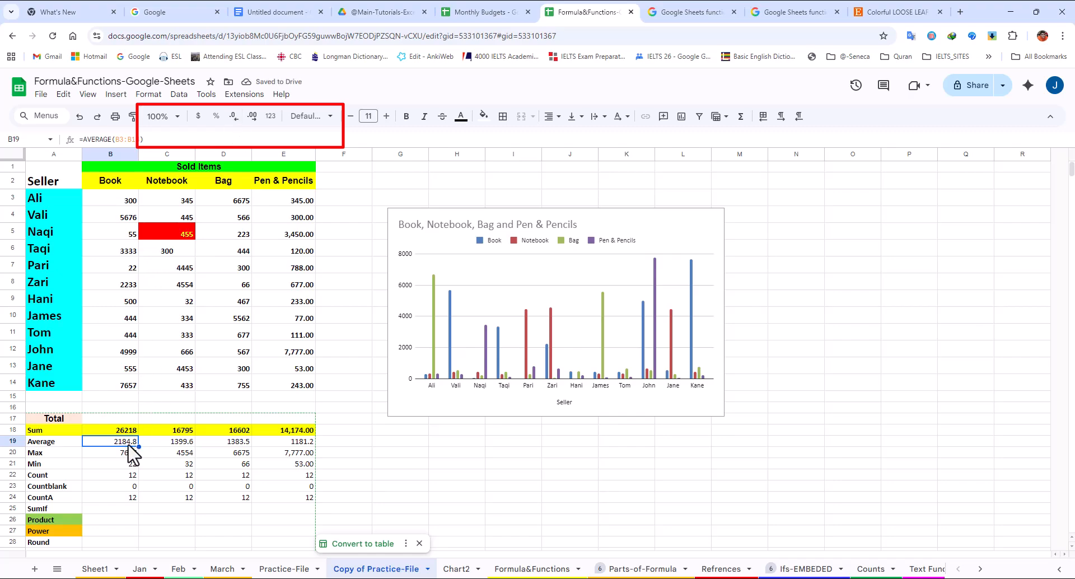
left_click(253, 116)
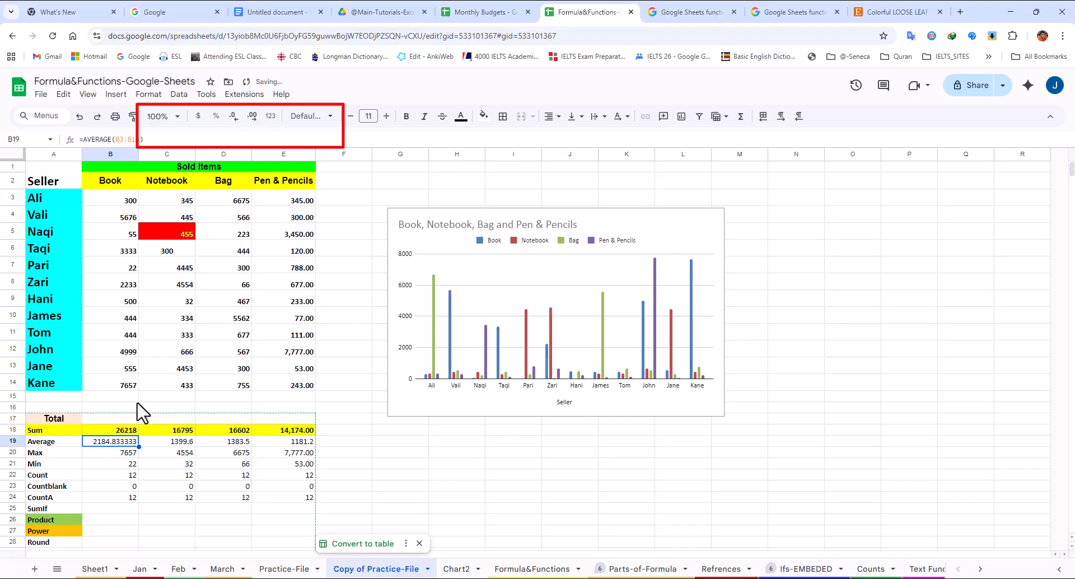
left_click(272, 117)
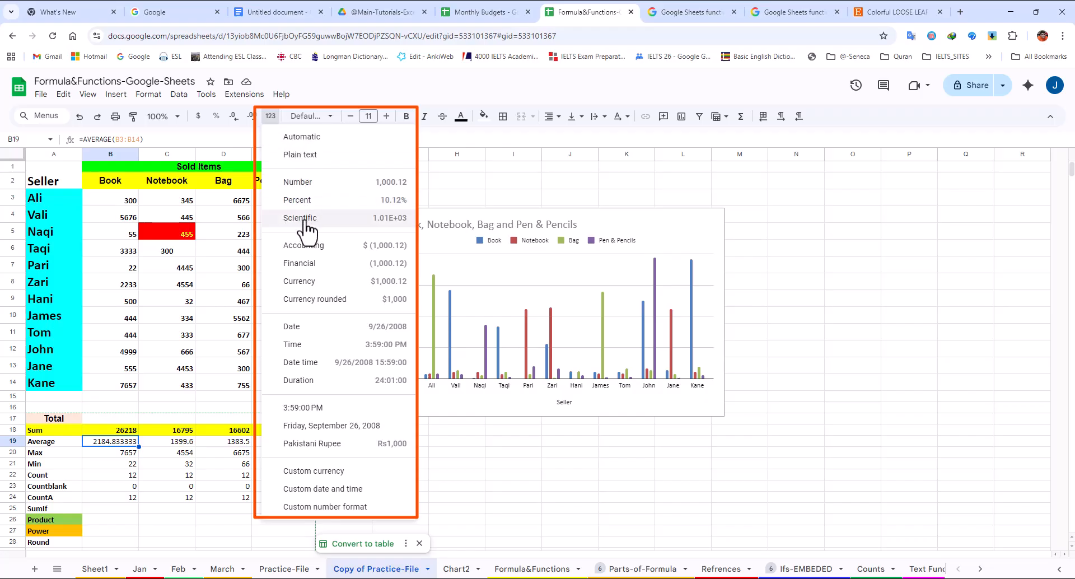
left_click(179, 442)
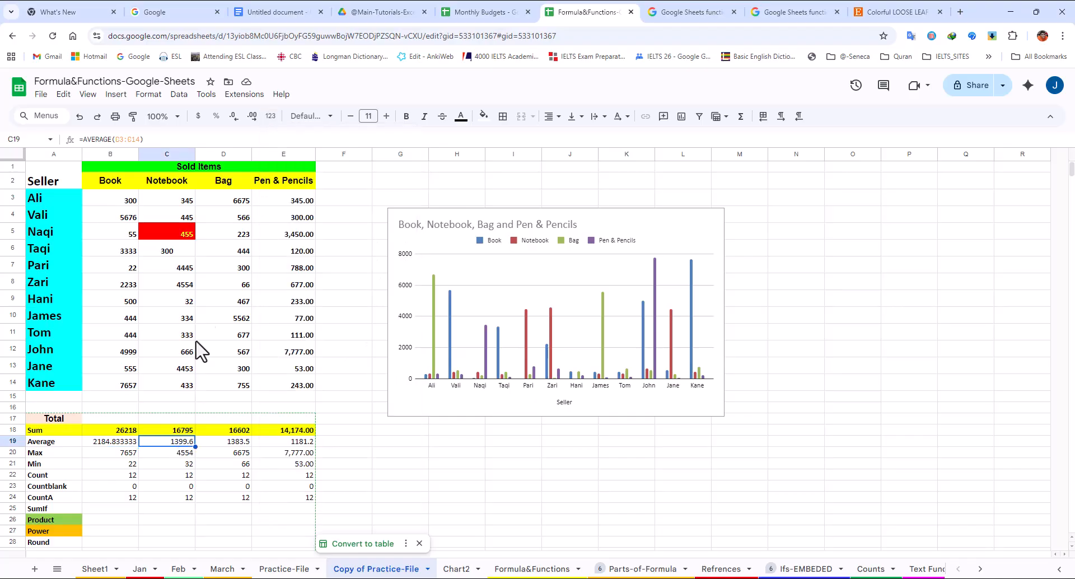
- Format the Bag summary values in D19:D24 as percent, and undo the format
left_click_drag(247, 445, 247, 498)
left_click(273, 118)
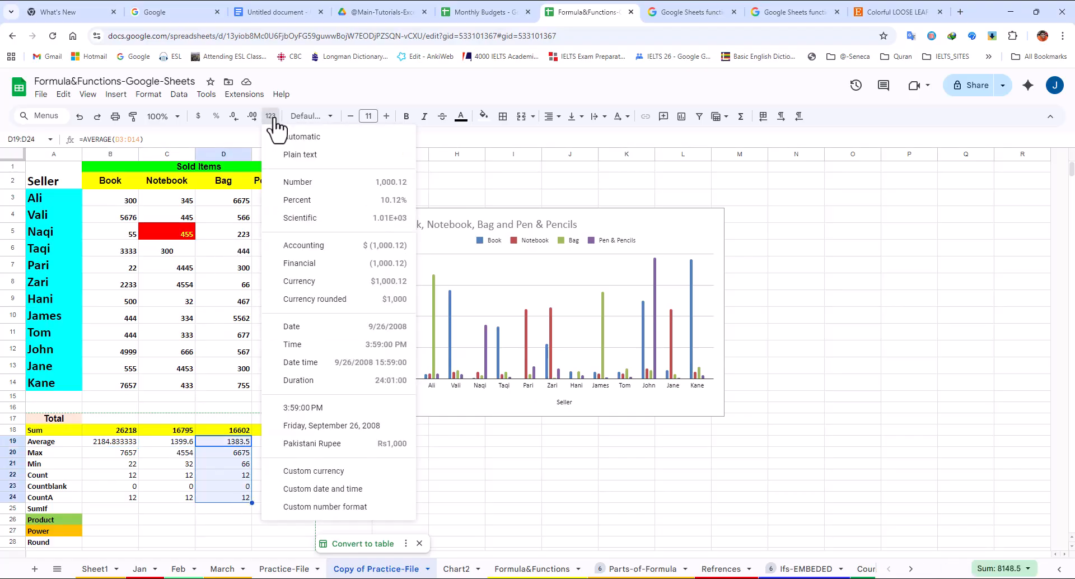
left_click(370, 201)
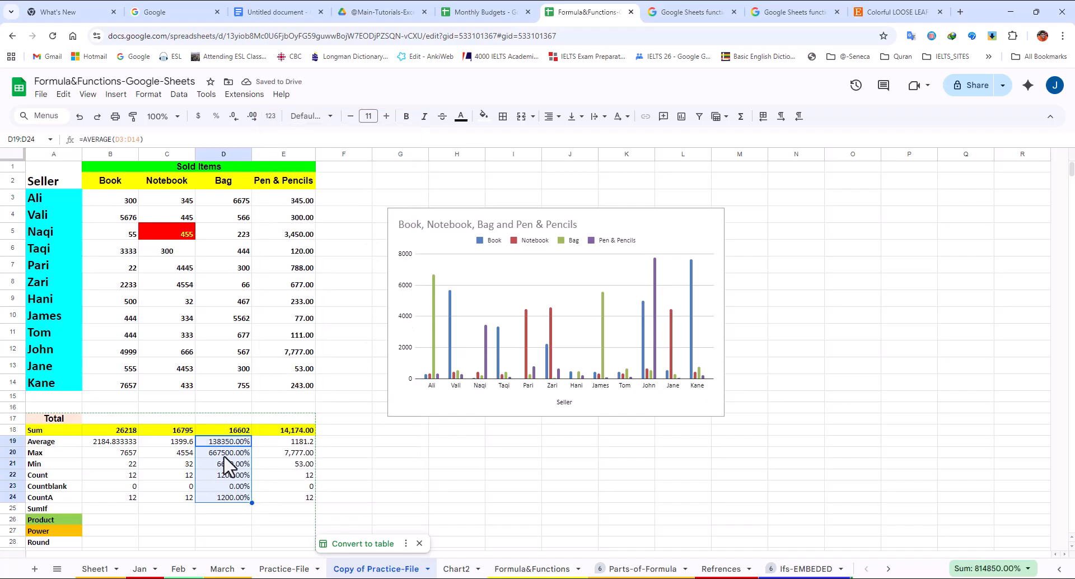
left_click(80, 116)
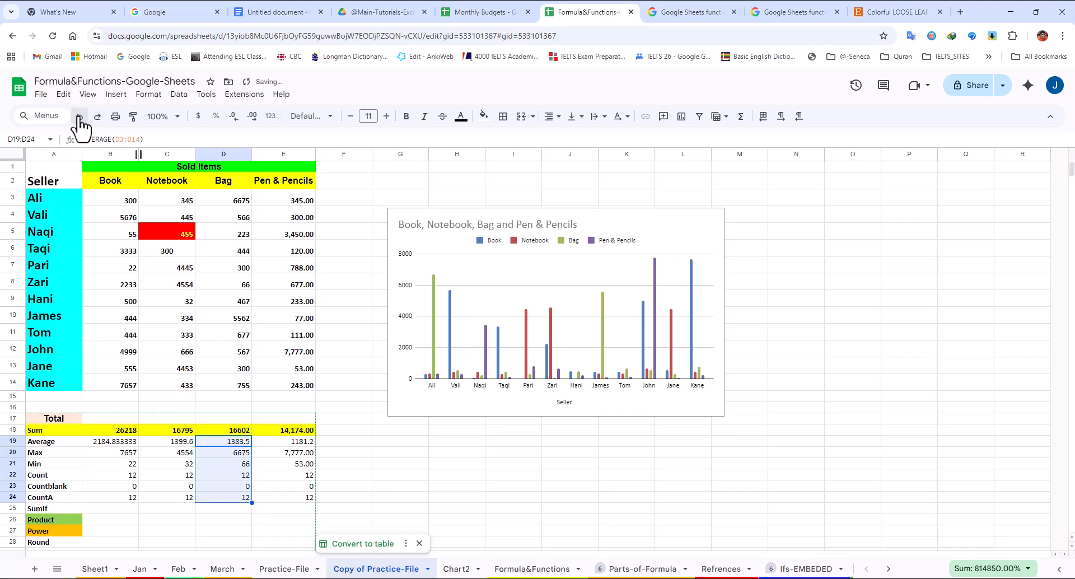
- Review the available number formats and format the empty cells O4:O13 as Currency
left_click(271, 116)
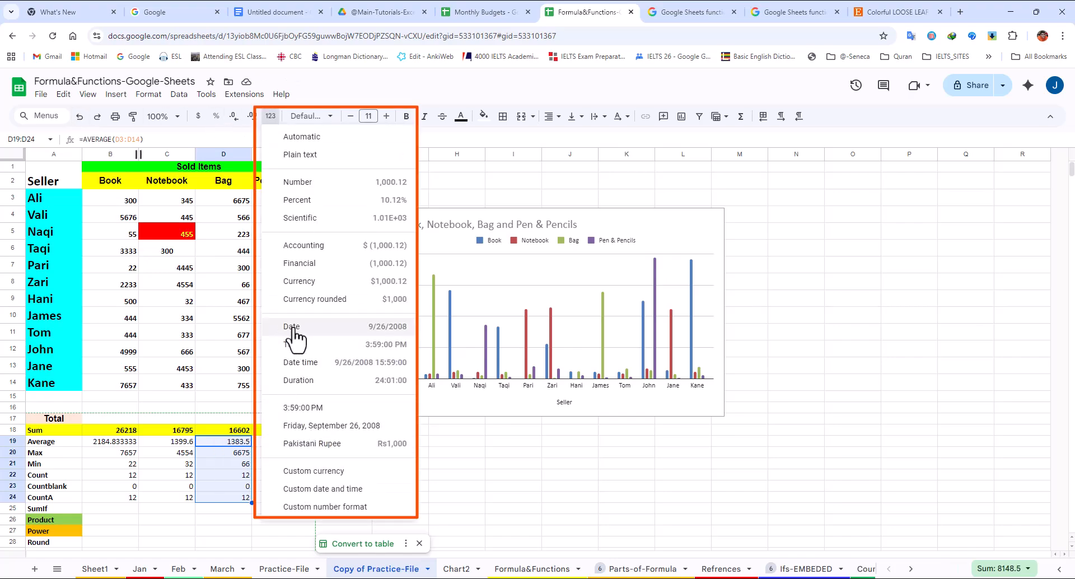
left_click(845, 247)
left_click(849, 219)
left_click_drag(849, 218, 872, 367)
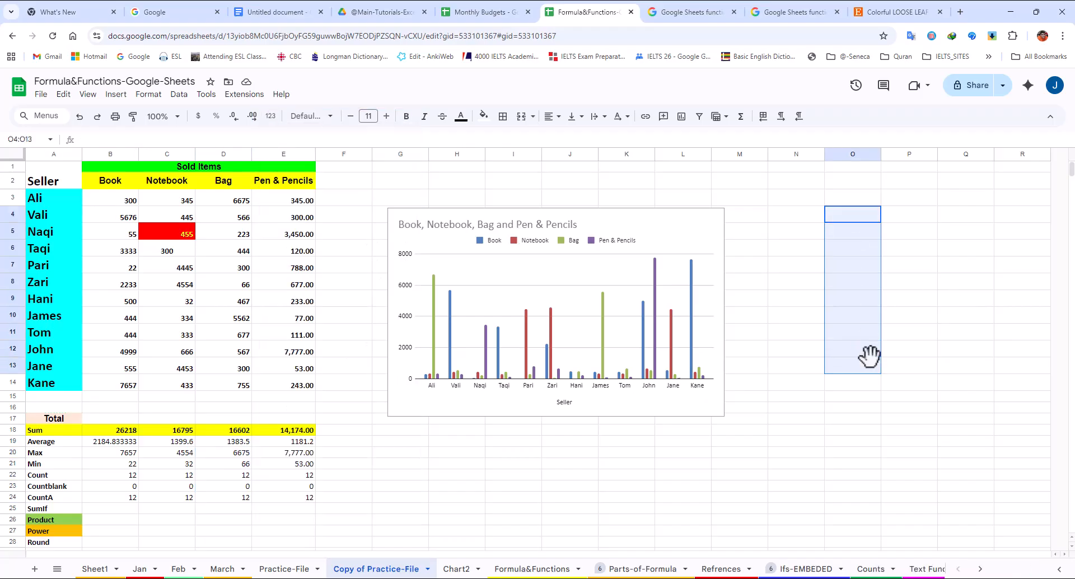
left_click(270, 116)
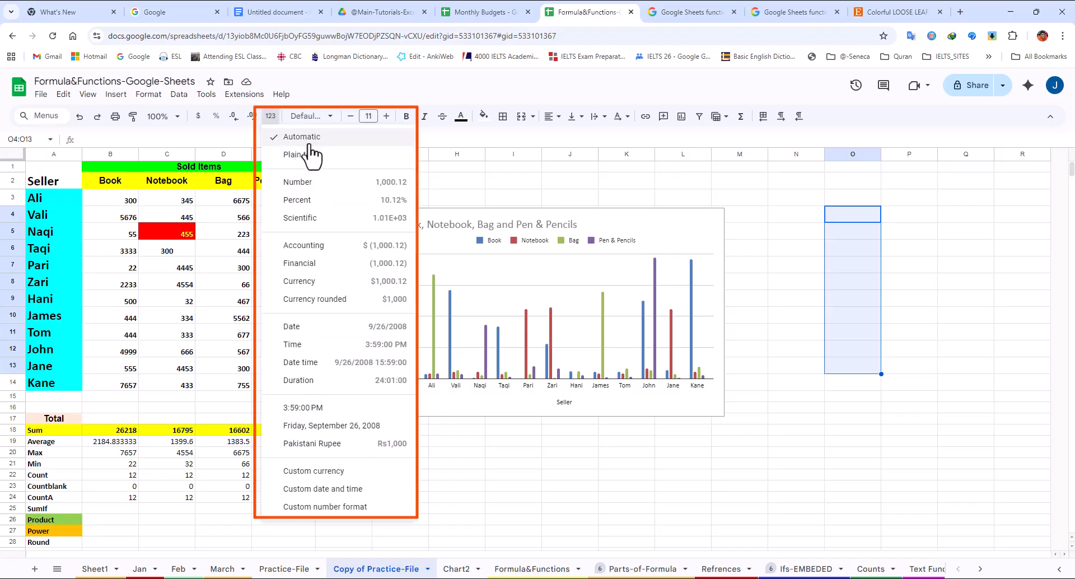
left_click(299, 281)
- Enter the test values 23, 444 and 666 in the currency-formatted cells O4:O6
left_click(864, 227)
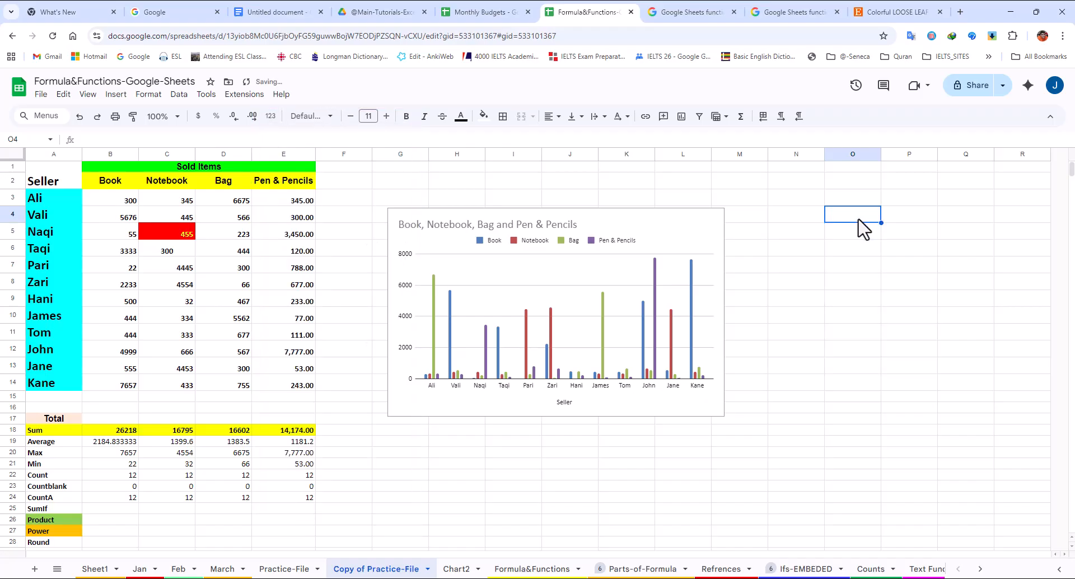
type("23")
key("Return")
type("4")
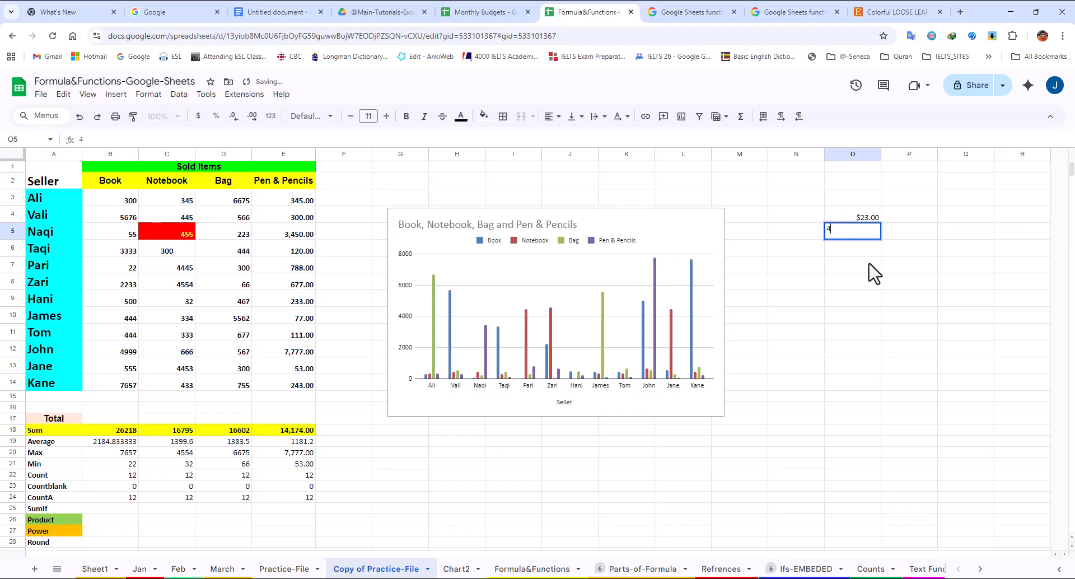
type("44")
key("Return")
type("666")
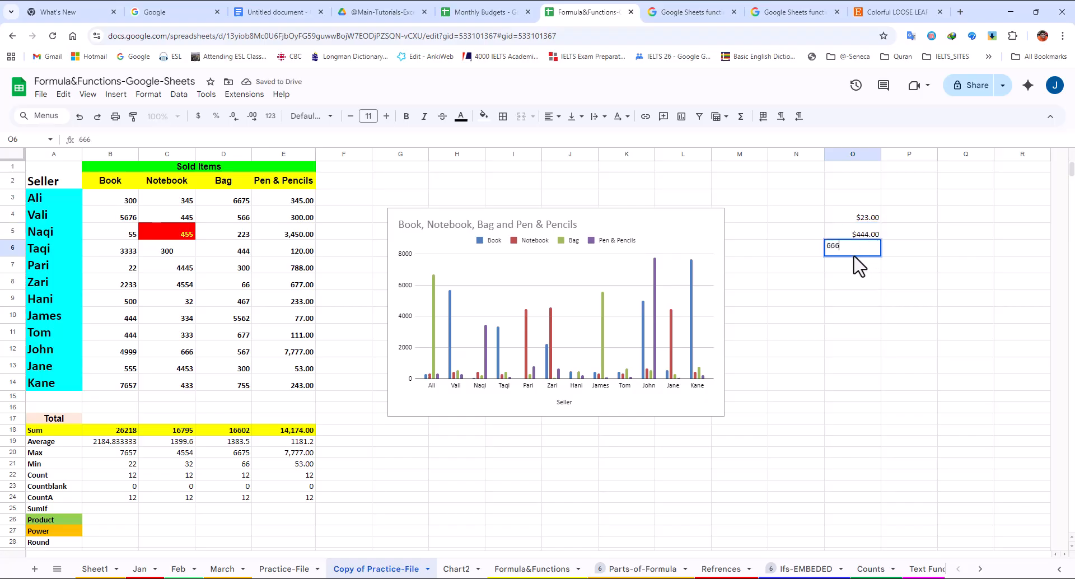
key("Return")
- Enter 55, 55, 666 and the text ttt in the unformatted cells P5:P8
left_click(924, 234)
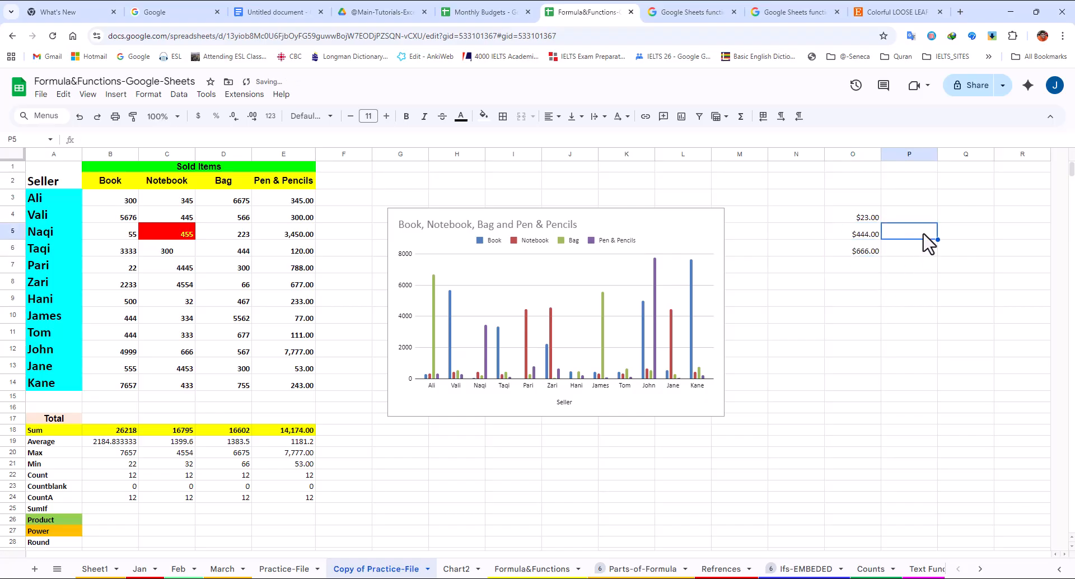
type("55")
key("Return")
type("55")
key("Return")
type("666")
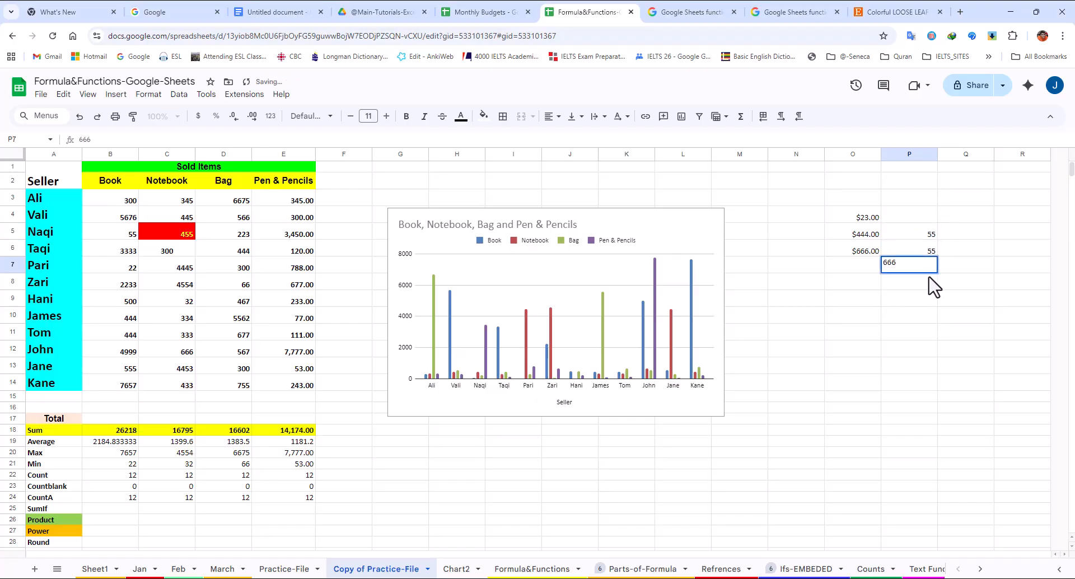
key("Return")
type("ttt")
key("Tab")
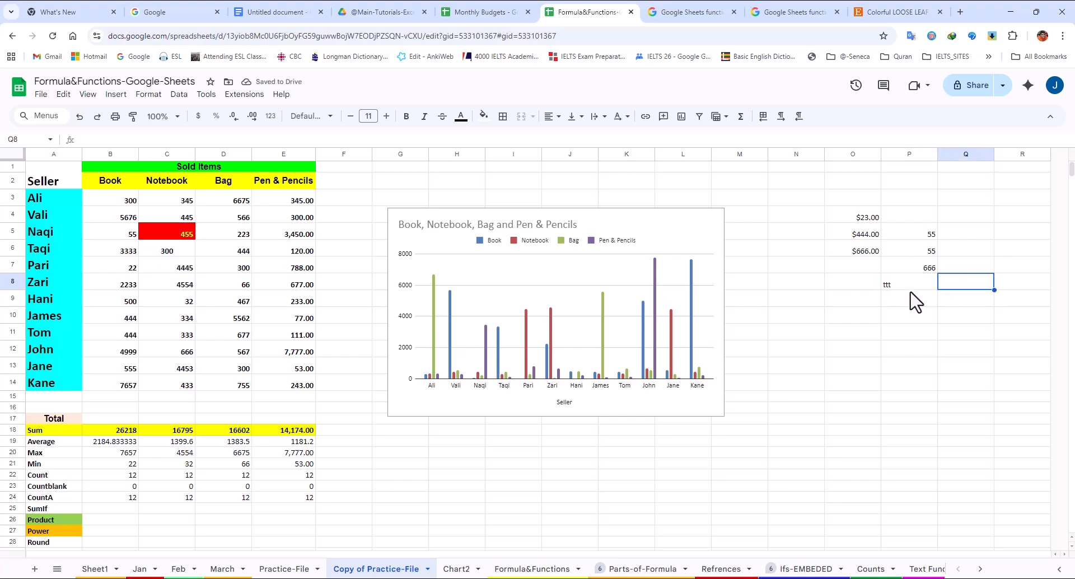
- Compare the number format assigned to P5:P8 with the one assigned to O4:O12
left_click_drag(924, 235, 936, 284)
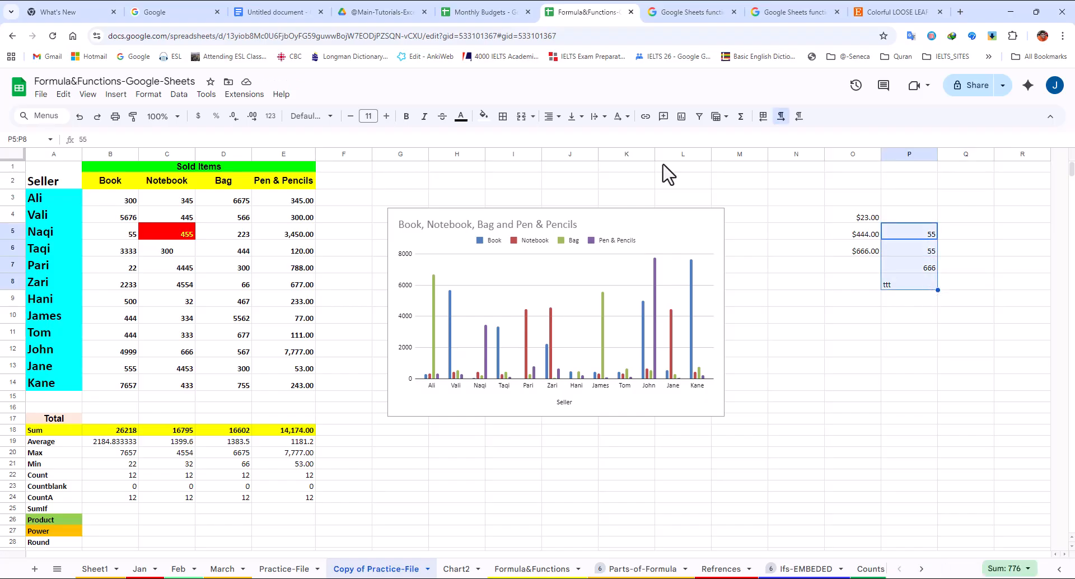
left_click(271, 116)
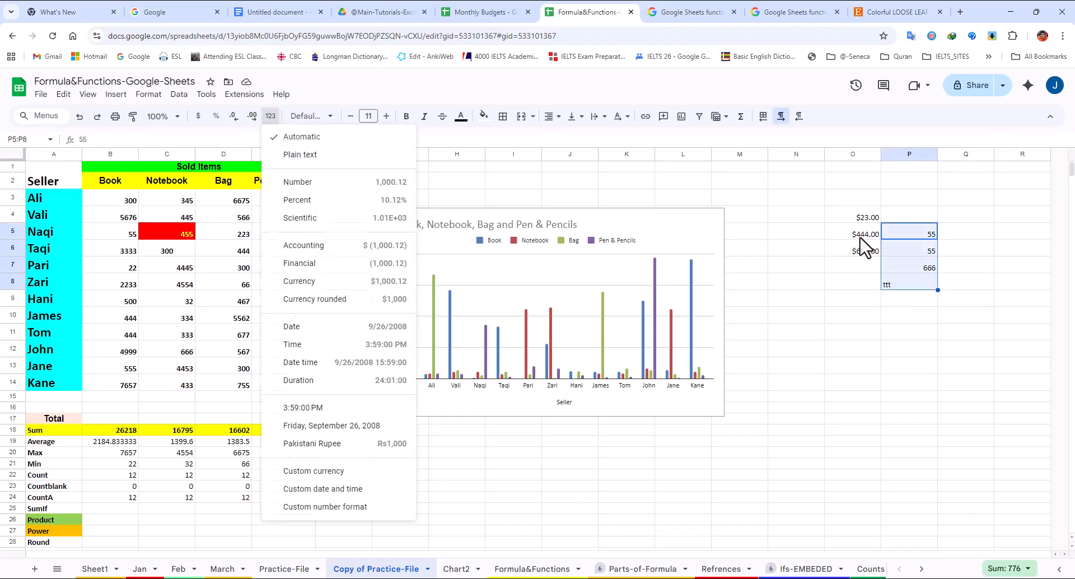
left_click(865, 219)
left_click_drag(864, 219, 866, 353)
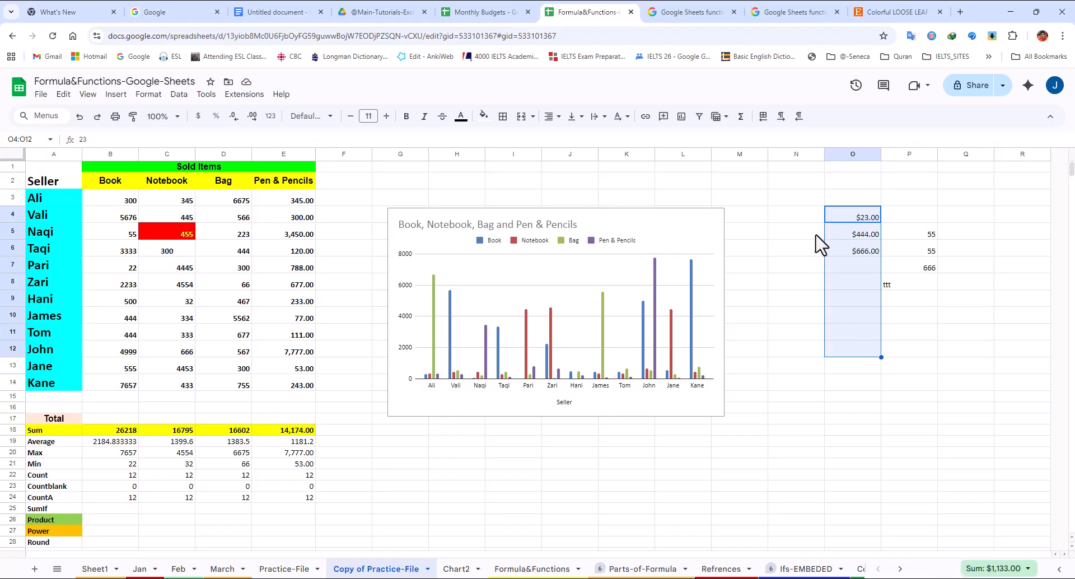
left_click(271, 116)
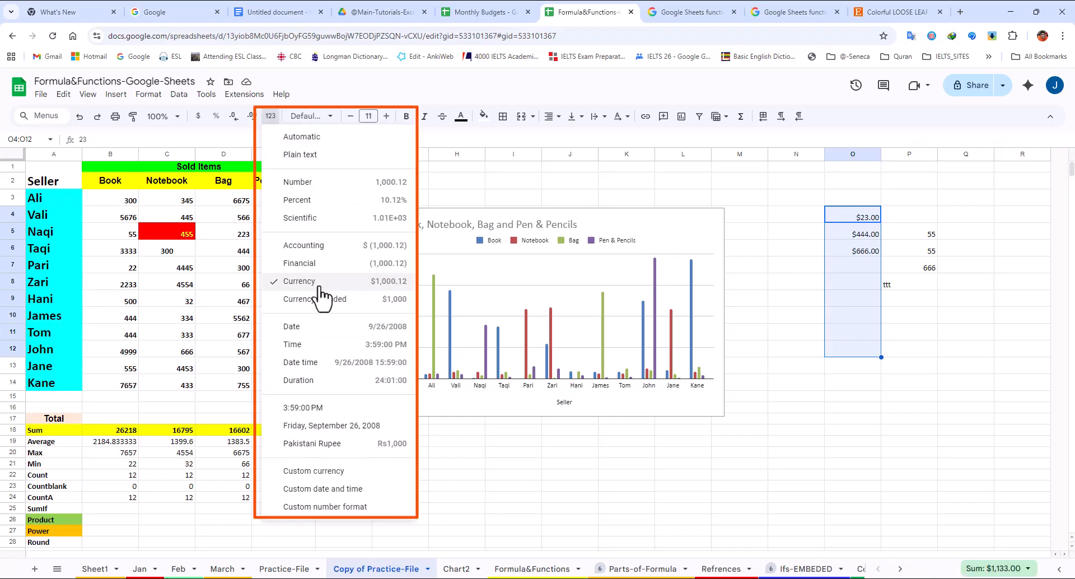
left_click(783, 259)
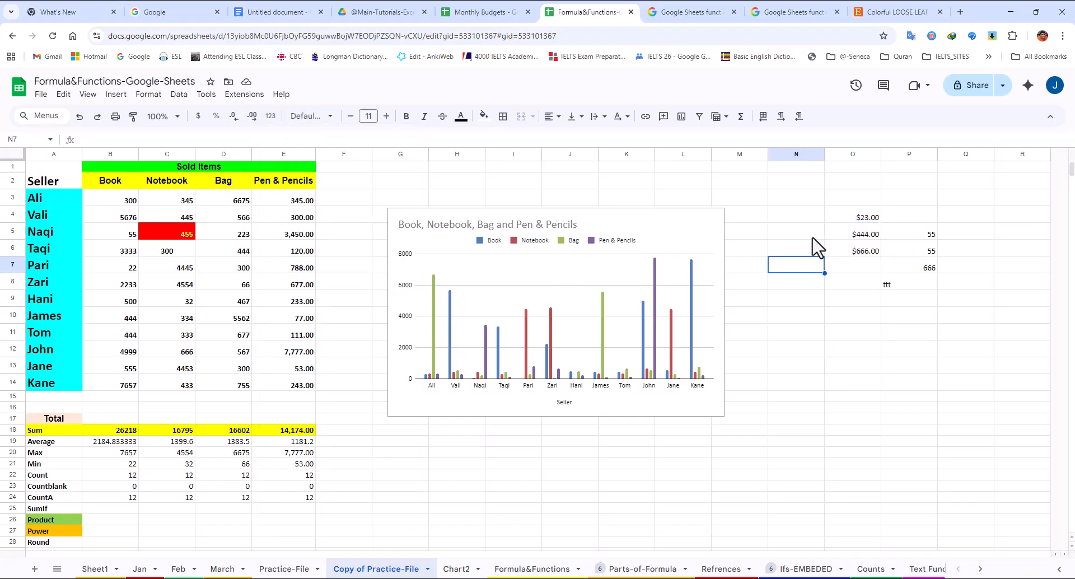
- Delete the test values in O4:P8 and reset the number format of O3:P14 to Automatic
left_click(854, 221)
left_click(925, 286, "shift")
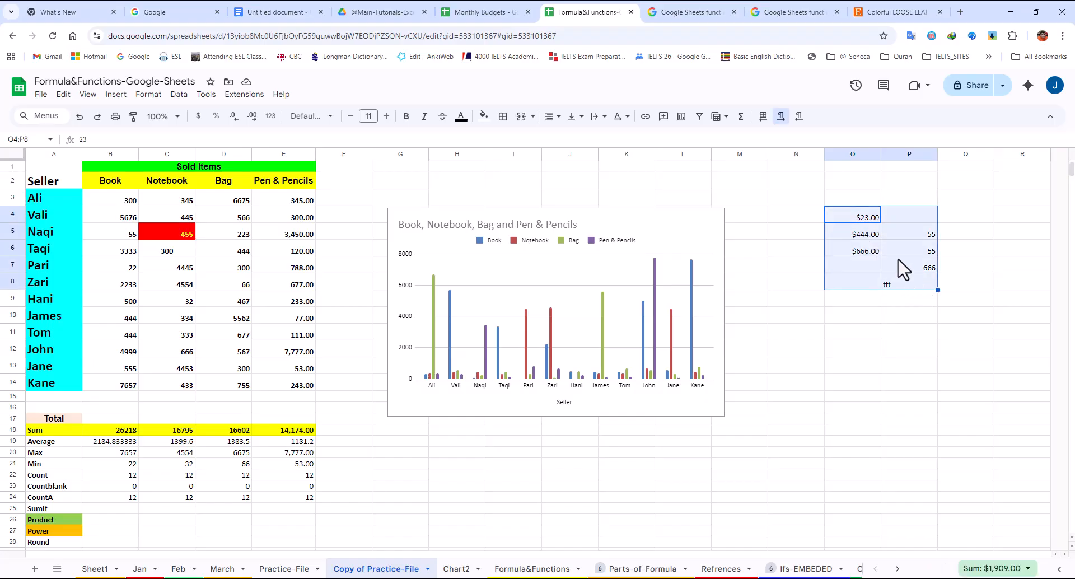
key("Delete")
left_click(860, 231)
left_click_drag(853, 195, 927, 384)
left_click(272, 115)
left_click(305, 138)
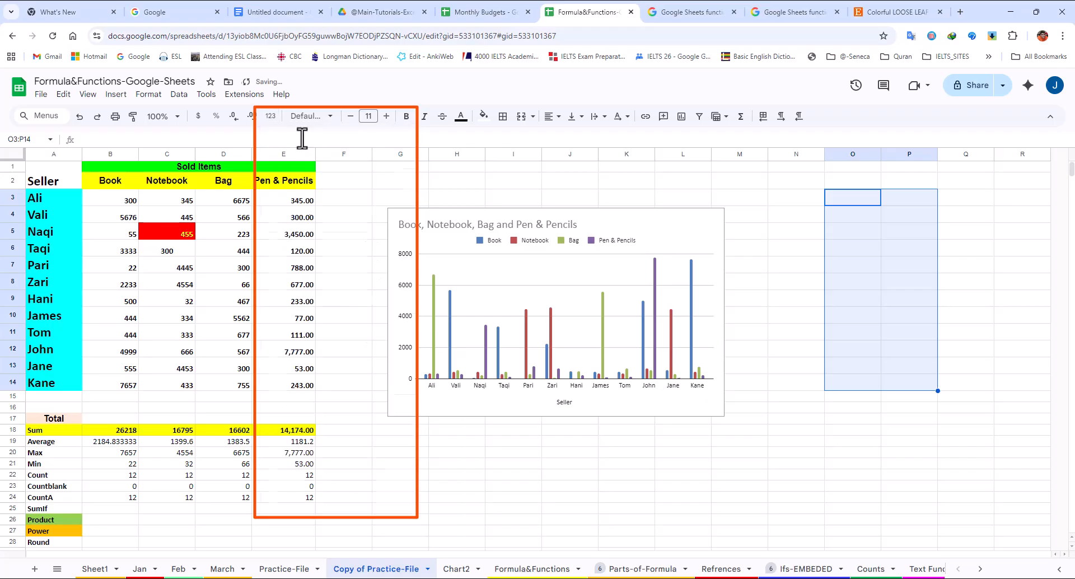
- Enter test numbers in column O from O7 down, then clear them
left_click(865, 267)
type("677667")
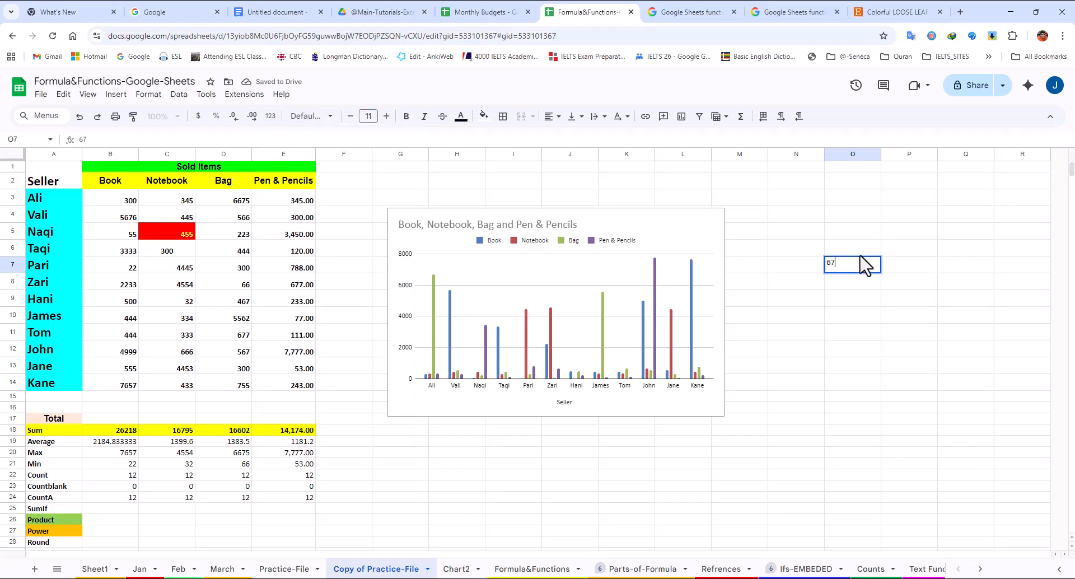
key("Return")
type("767667")
key("Return")
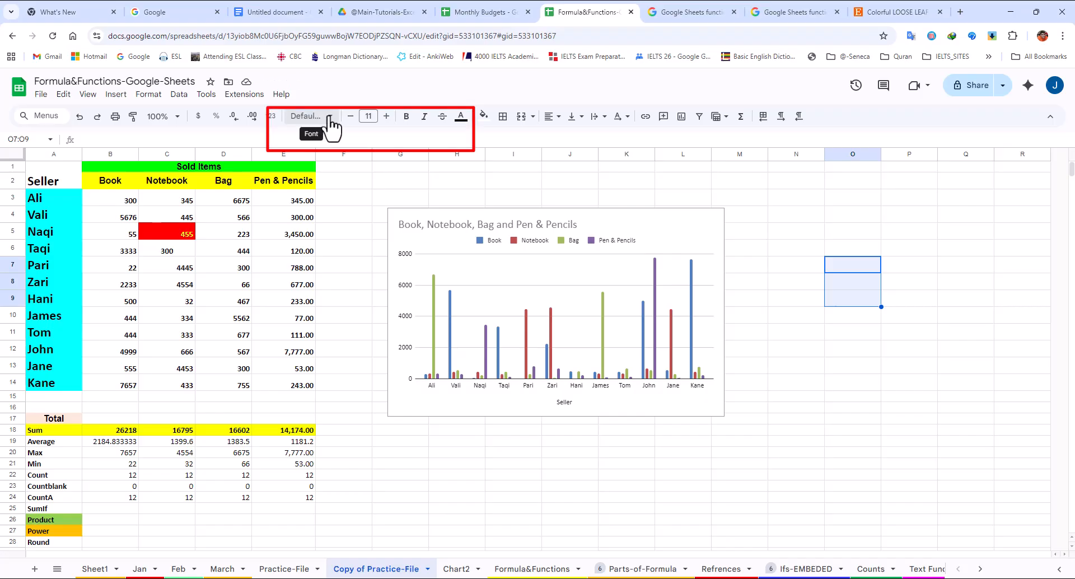
- Change the font of the item headers in B2:E2 to Impact and then to Lobster
left_click(322, 118)
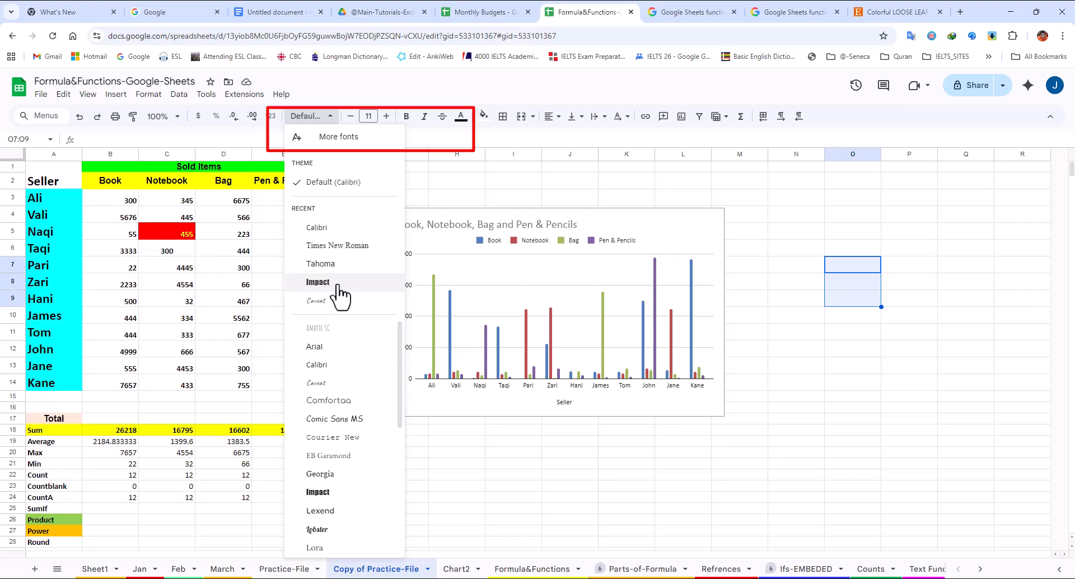
left_click_drag(115, 184, 286, 190)
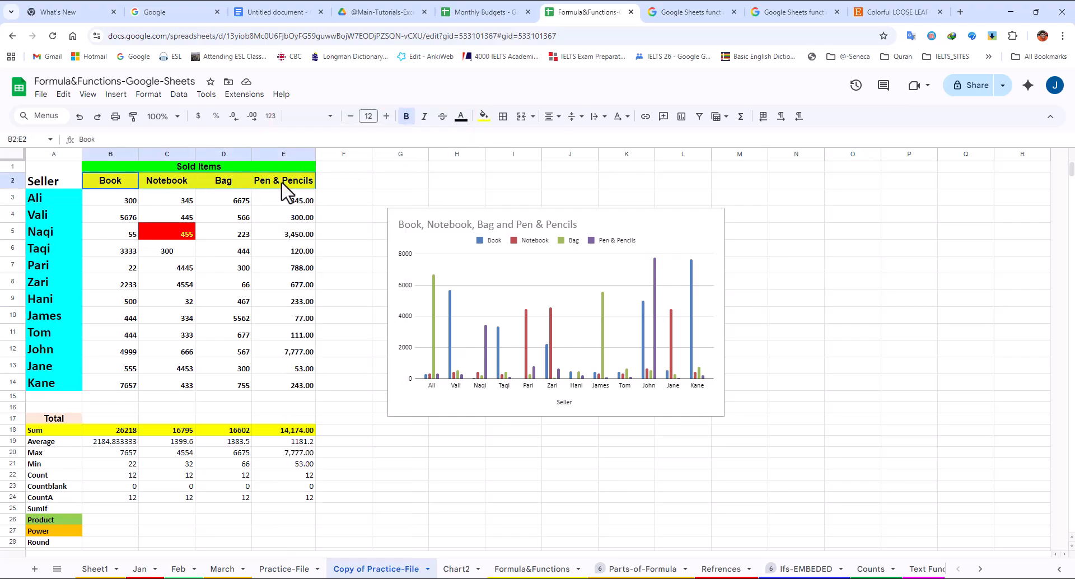
left_click(328, 117)
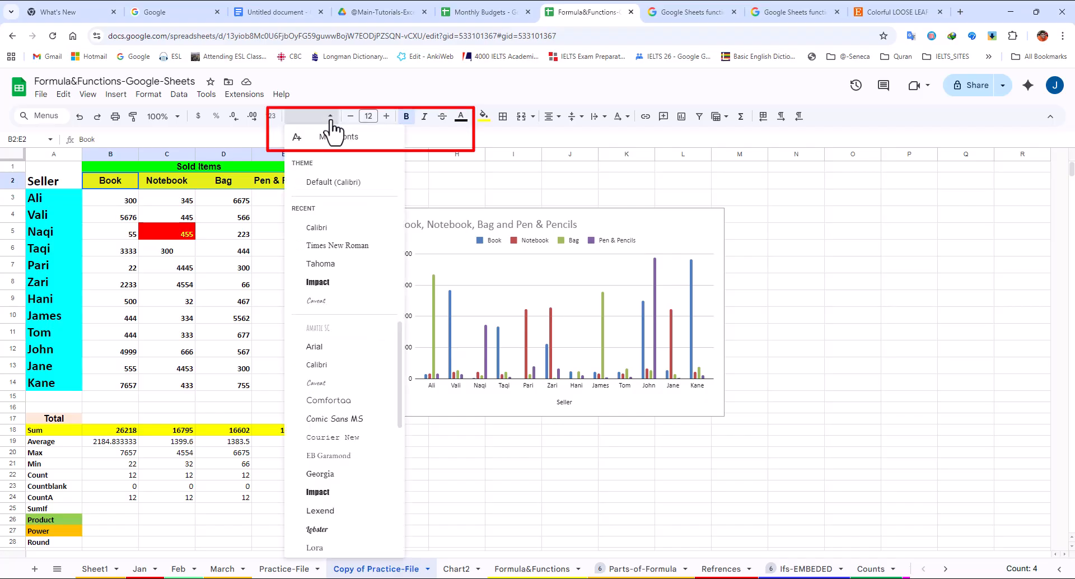
left_click(319, 283)
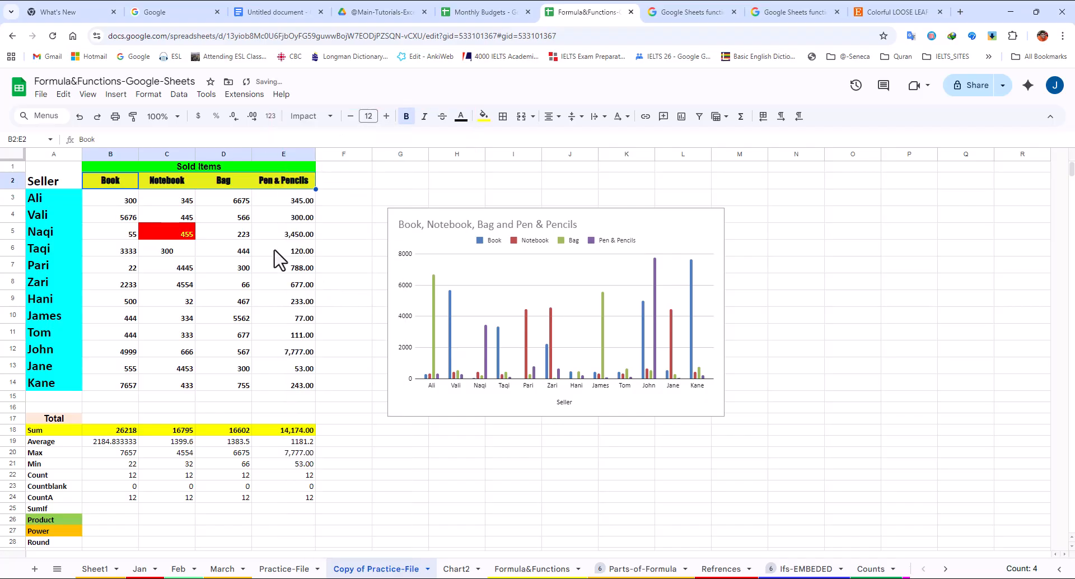
left_click(323, 117)
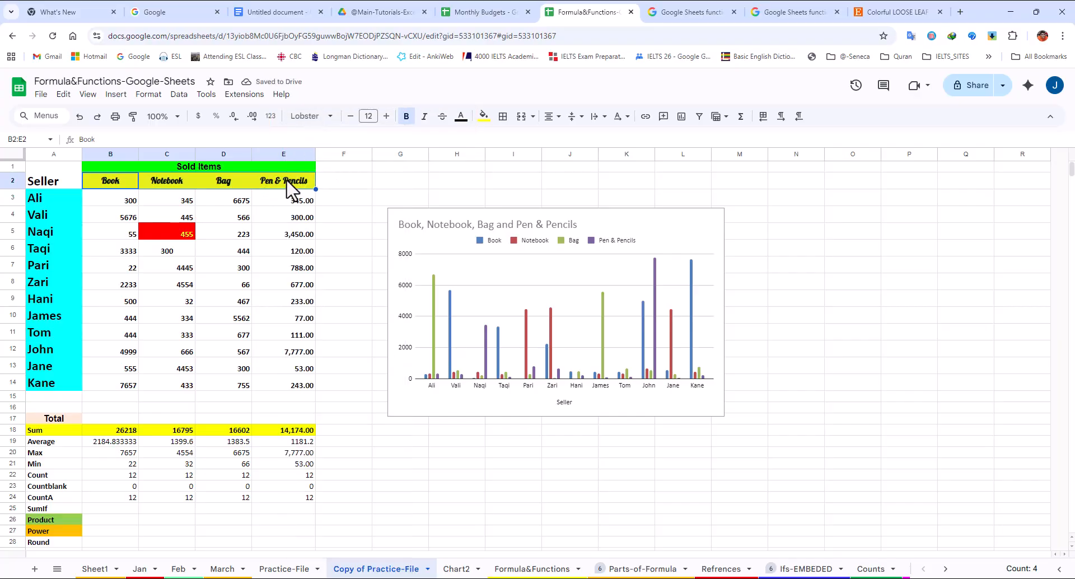
- Search the additional fonts for "tim", add Times and apply it to the headers in B2:E2
left_click(327, 118)
left_click(342, 137)
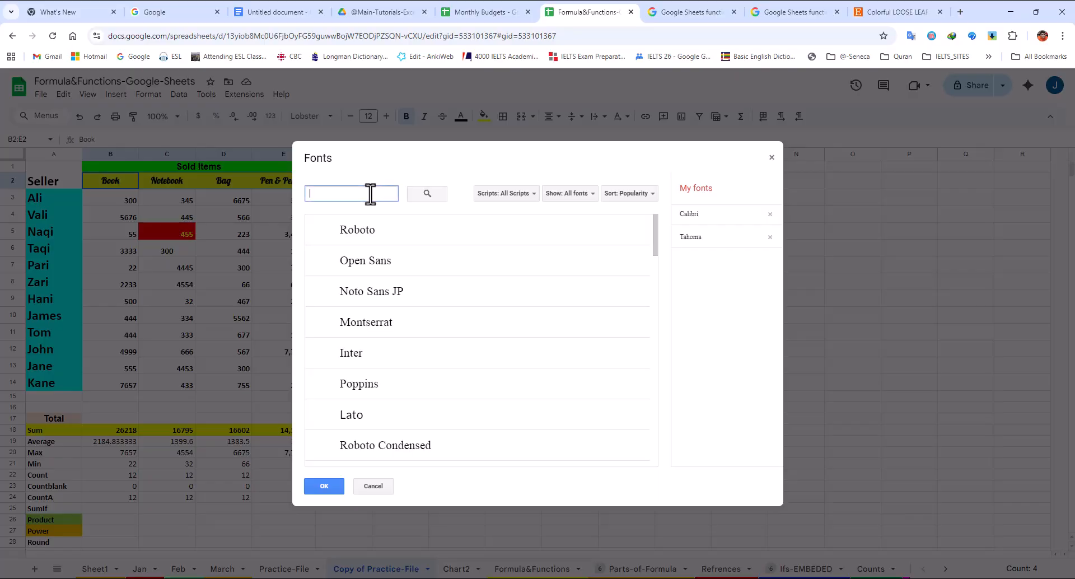
type("tim")
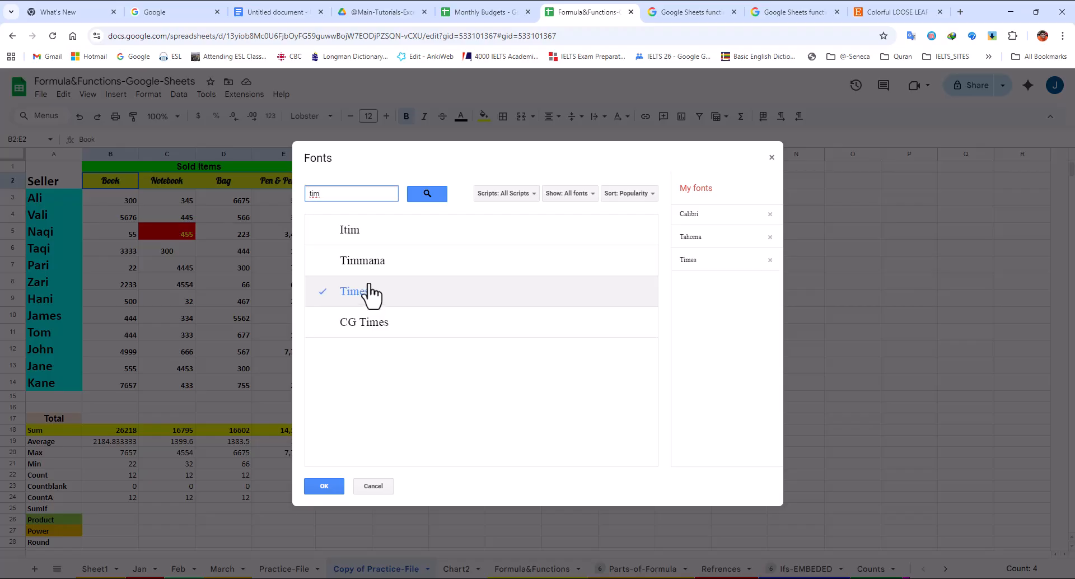
left_click(325, 485)
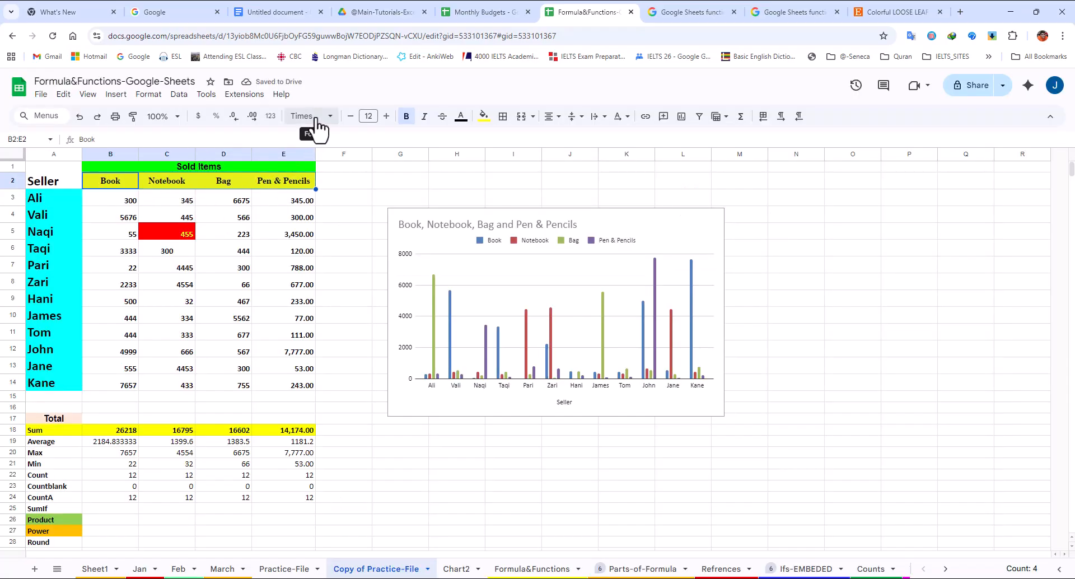
left_click(314, 116)
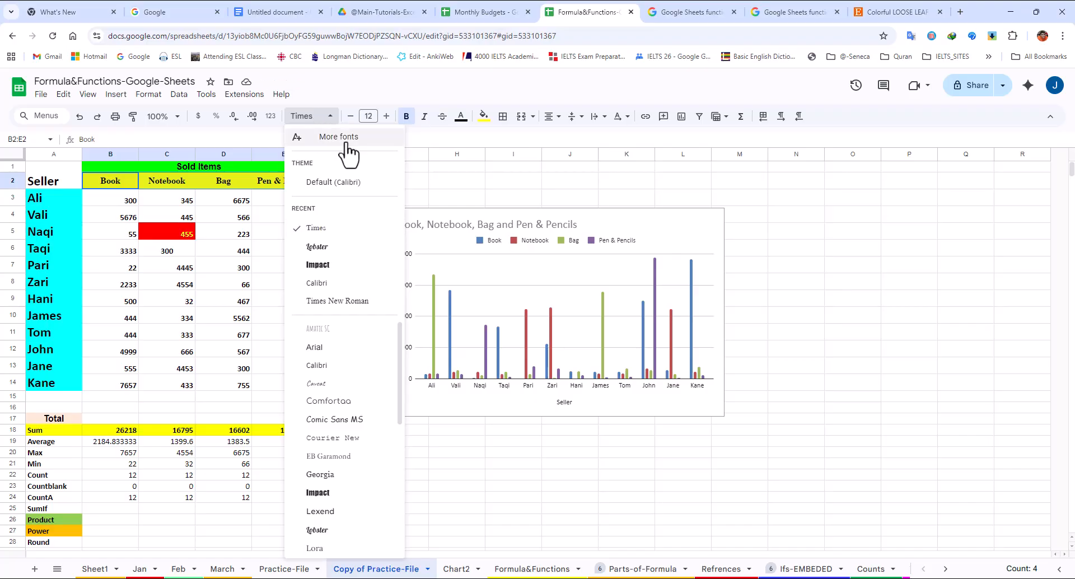
- Select the Sold Items title text in B1:E1 and enlarge its font size to 16
left_click(368, 117)
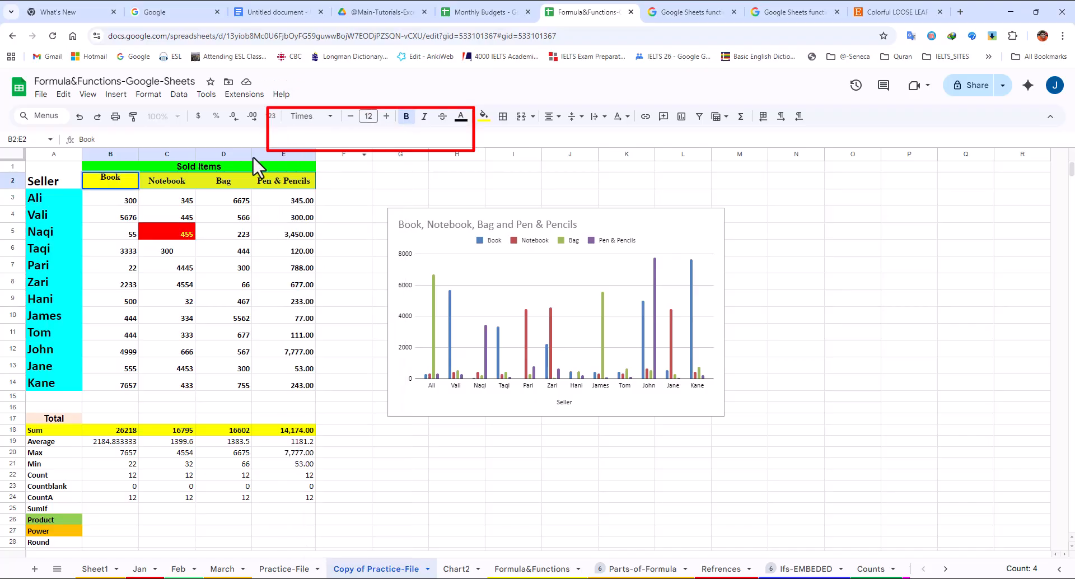
left_click(206, 166)
double_click(207, 167)
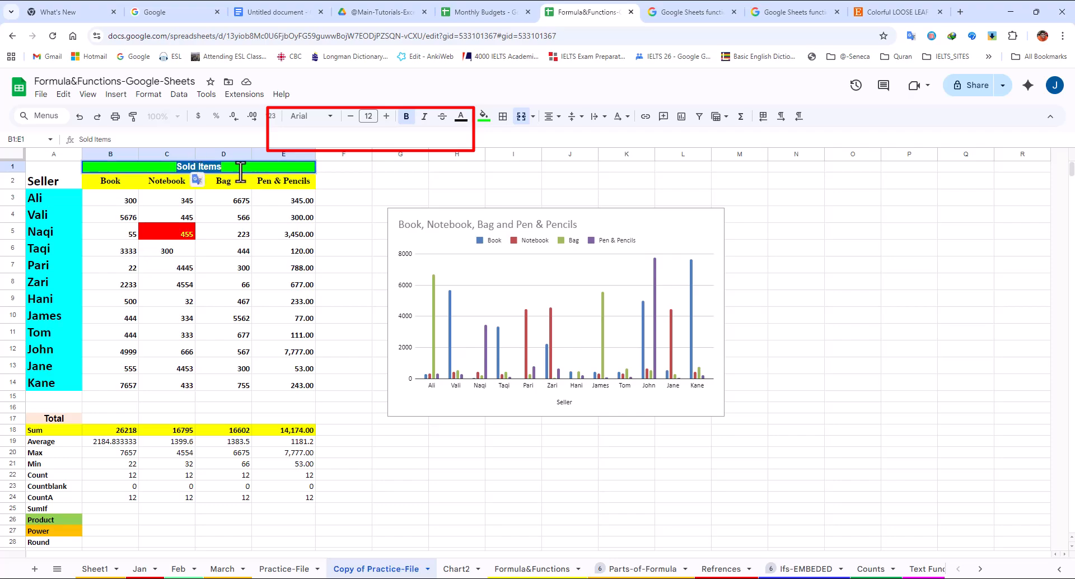
left_click(367, 117)
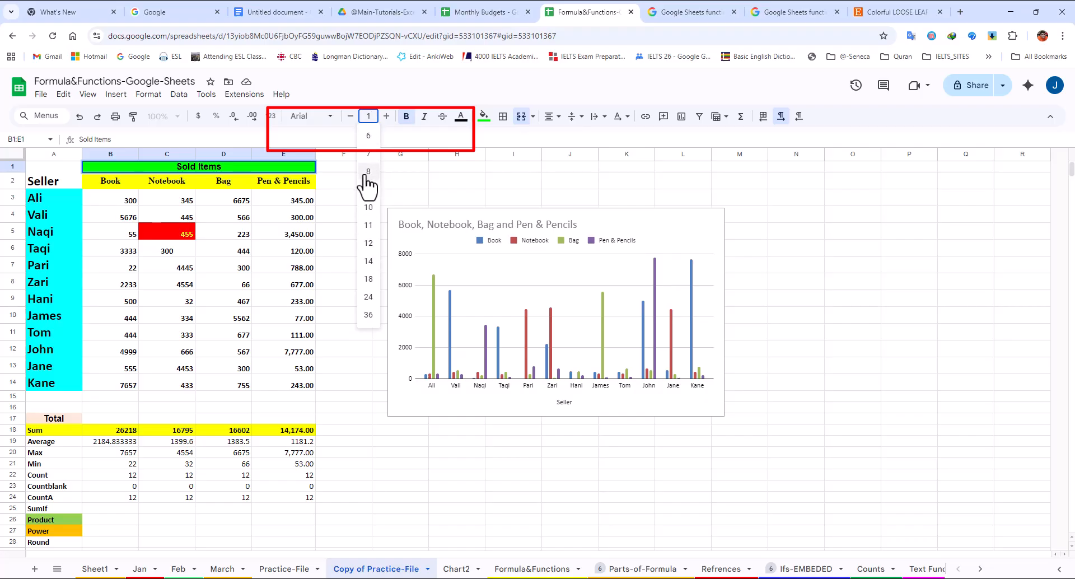
key("Escape")
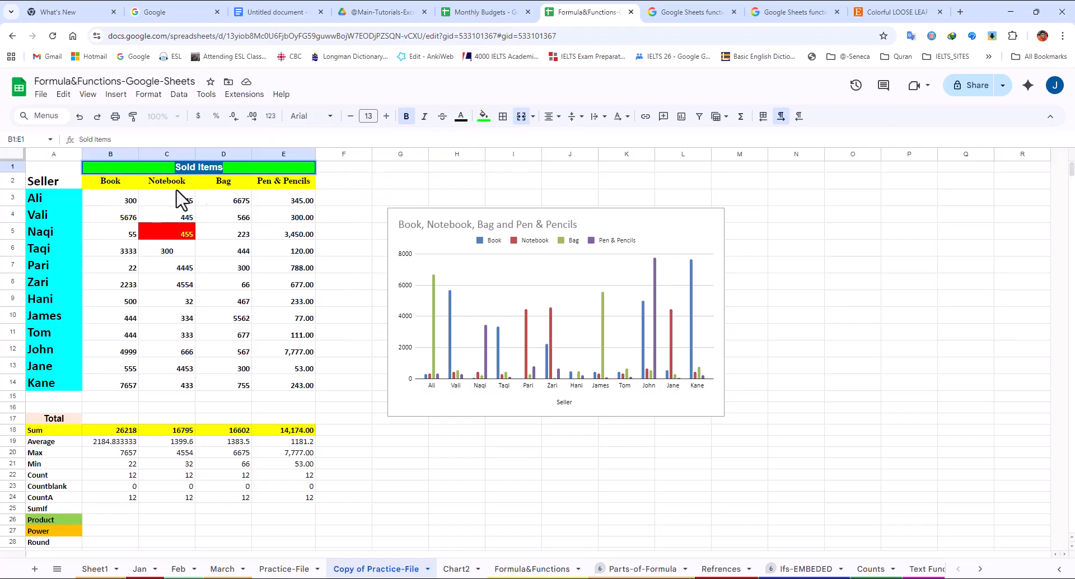
left_click(387, 116)
left_click(386, 116)
left_click(386, 116)
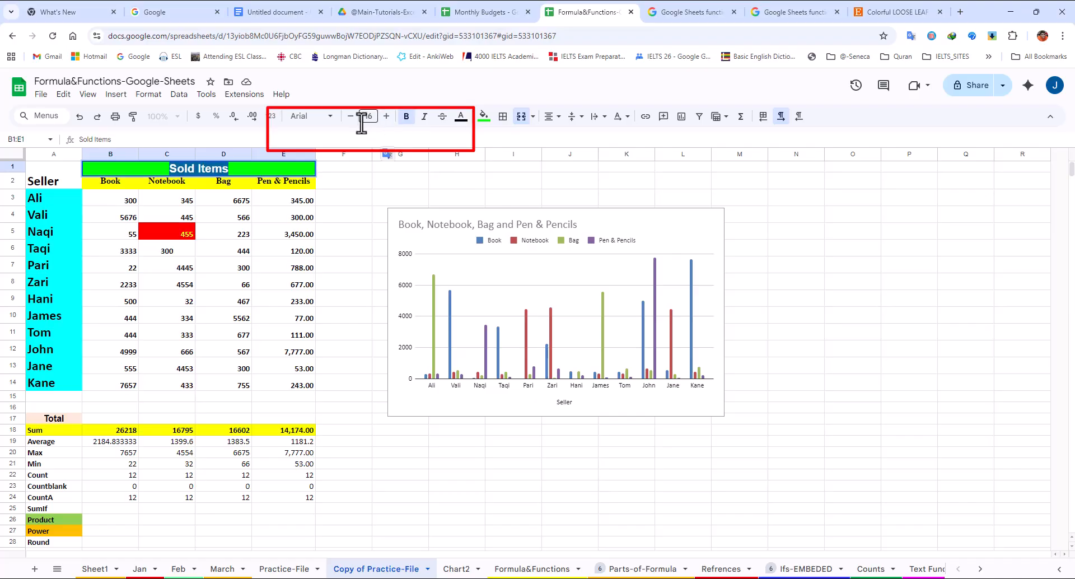
- Reduce the Sold Items title's font size to 12, raise it to 13, and remove its bold formatting
left_click(350, 116)
left_click(350, 116)
left_click(350, 116)
left_click(351, 116)
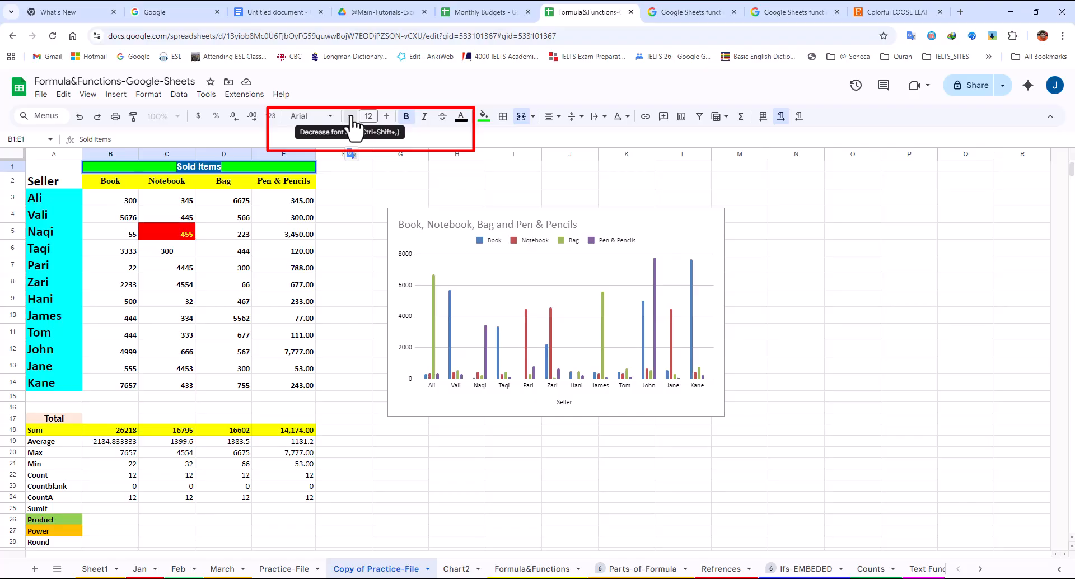
left_click(386, 116)
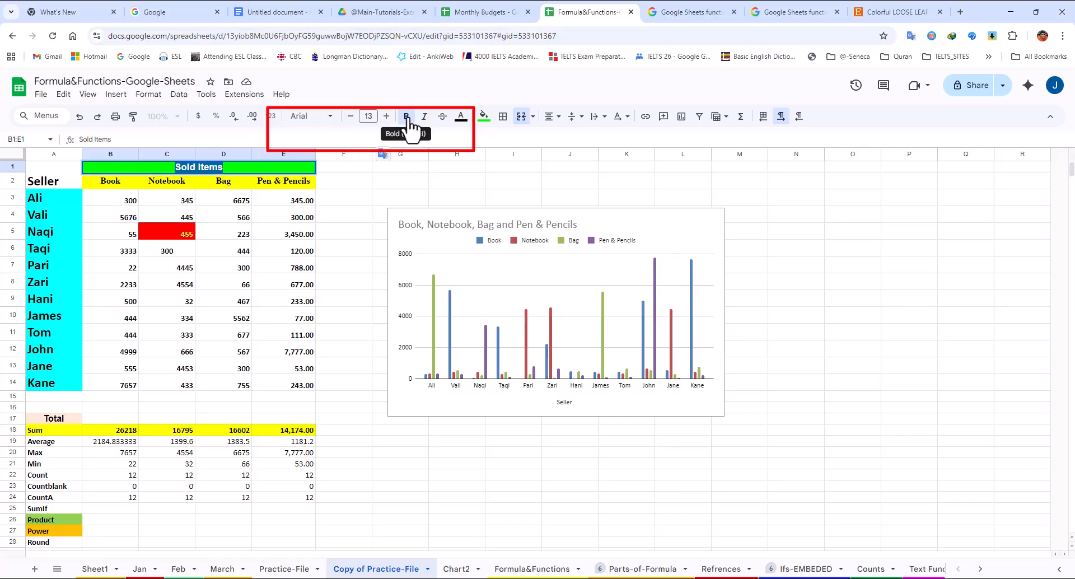
left_click(408, 116)
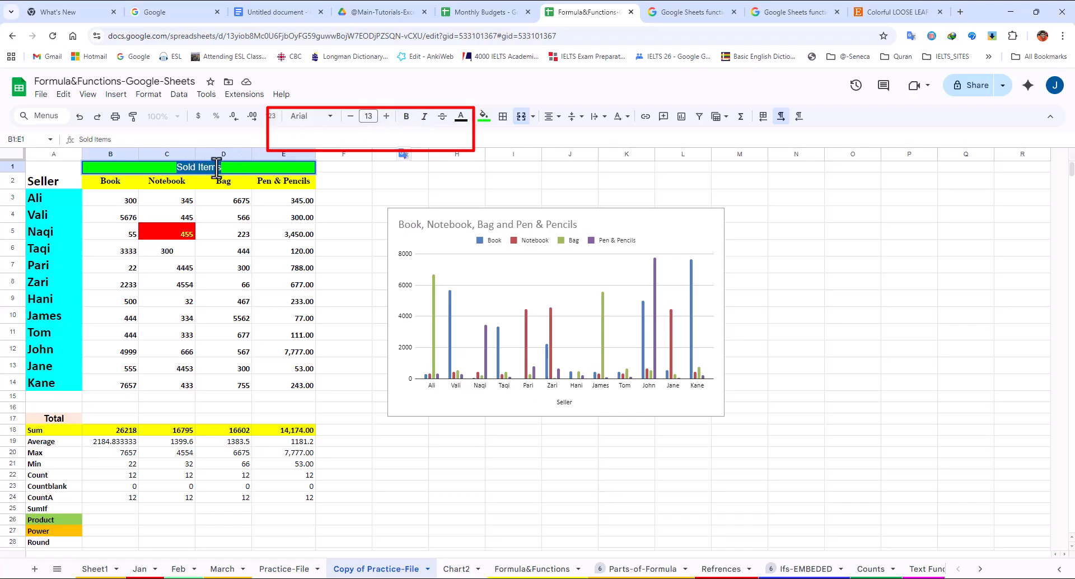
- Make the Sold Items title bold again and turn its italic formatting on and back off
left_click(406, 116)
left_click(335, 168)
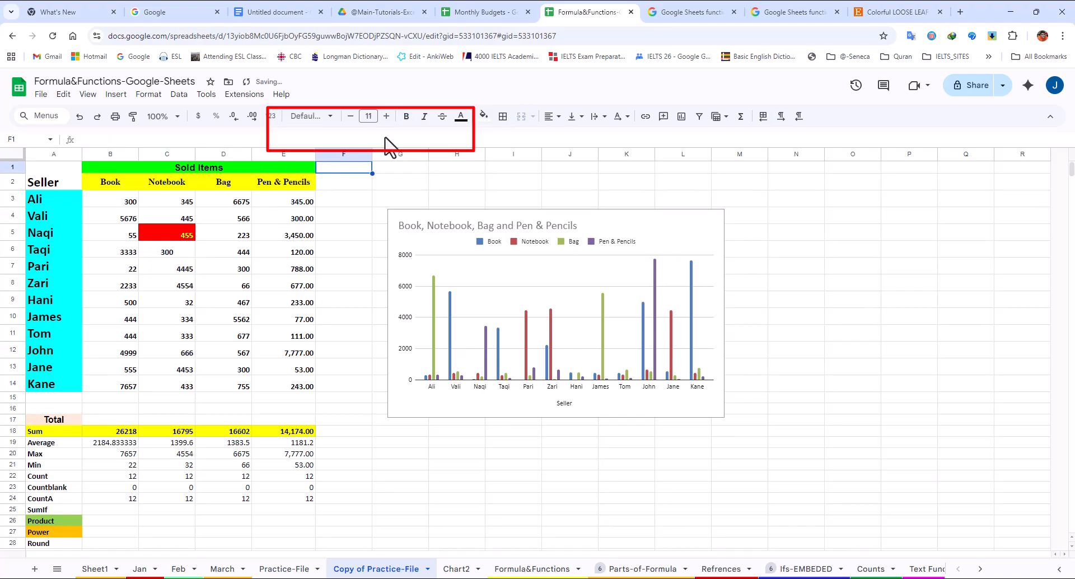
left_click(224, 166)
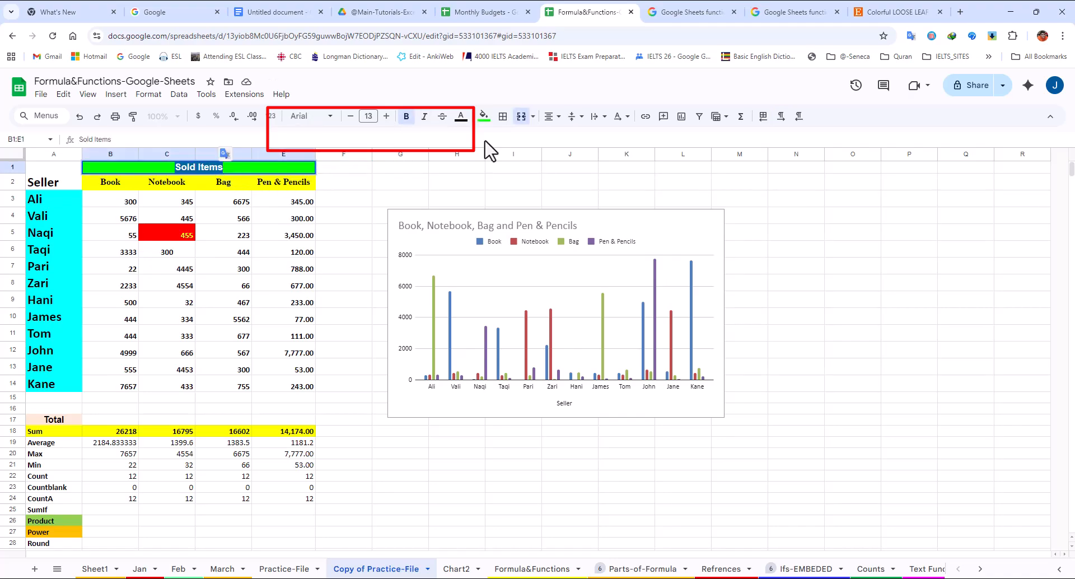
left_click(424, 116)
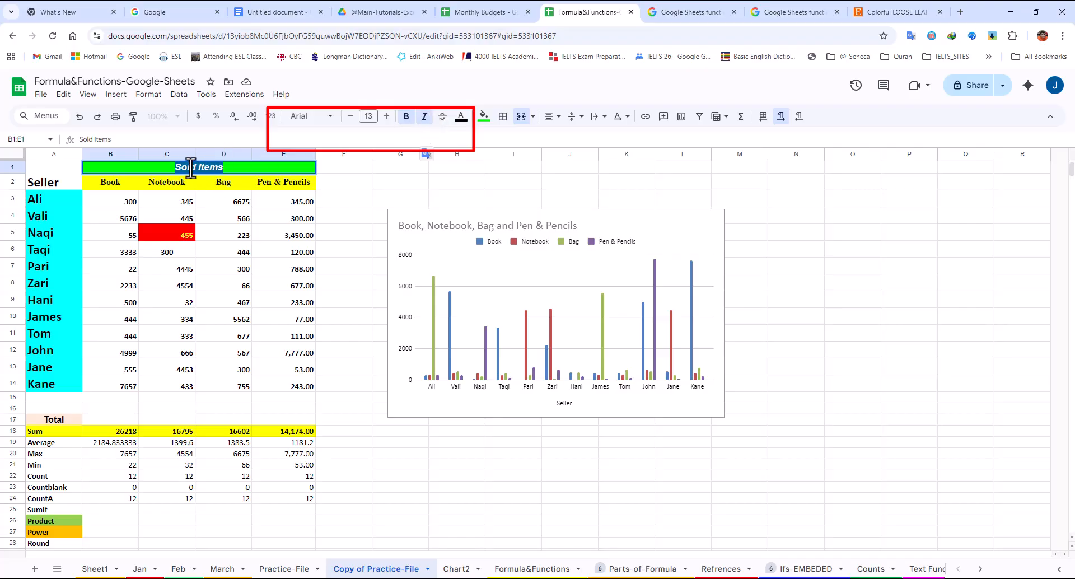
left_click(424, 117)
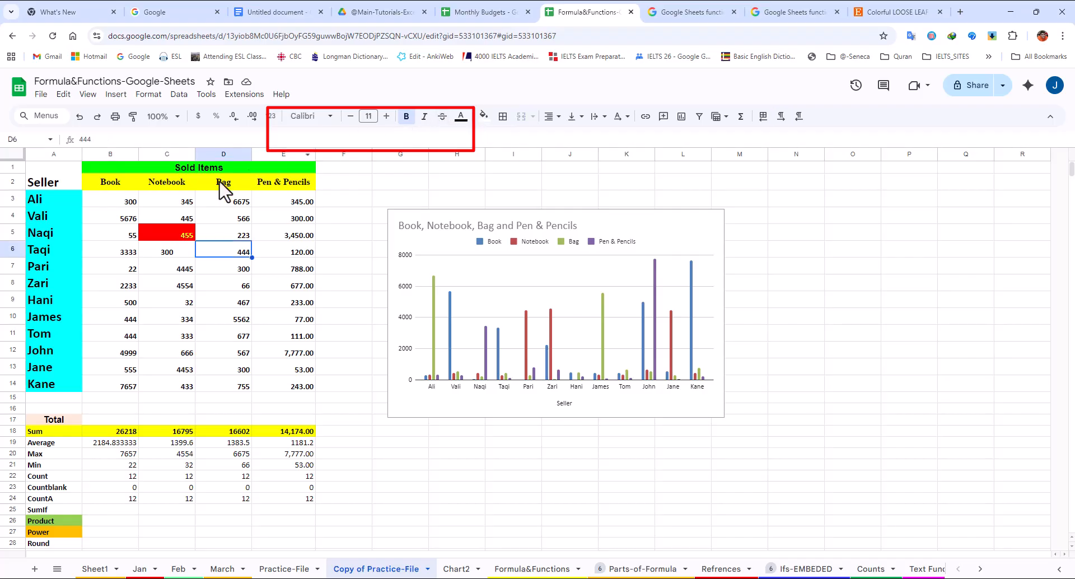
- Apply strikethrough to the seller row in A7:F7
left_click(58, 267)
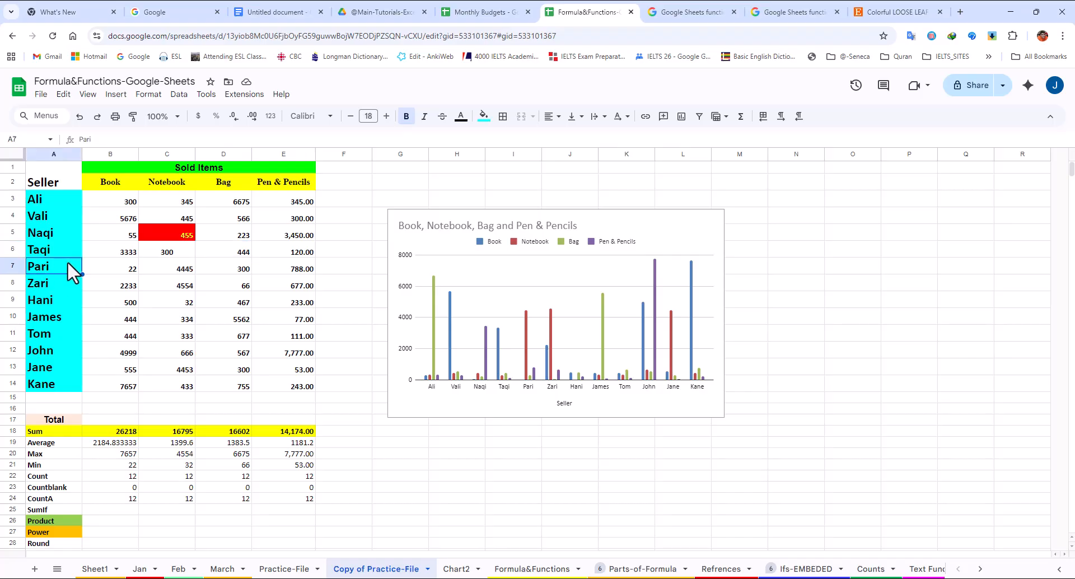
left_click_drag(62, 267, 323, 281)
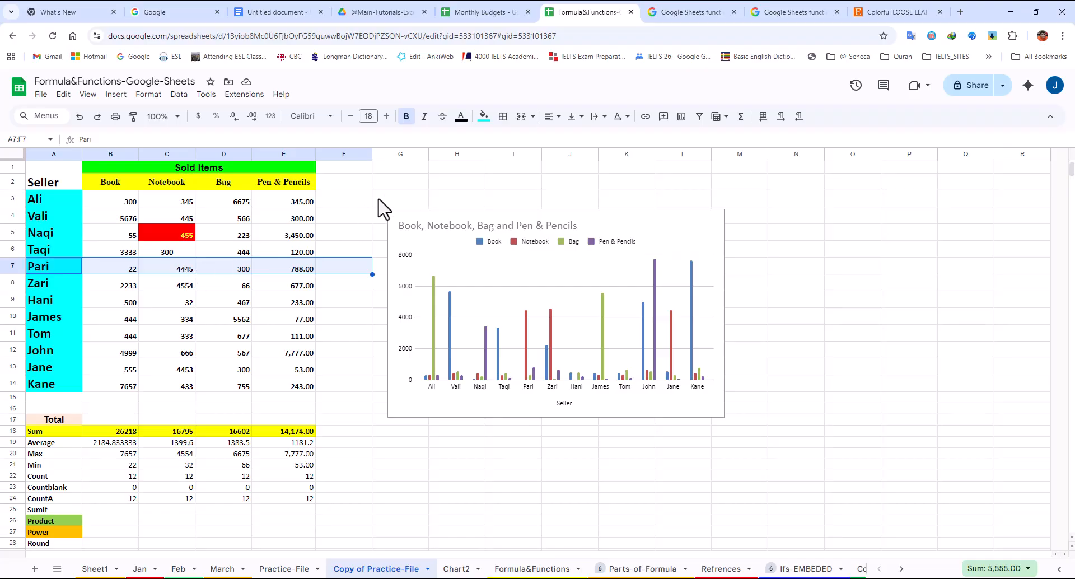
left_click(443, 116)
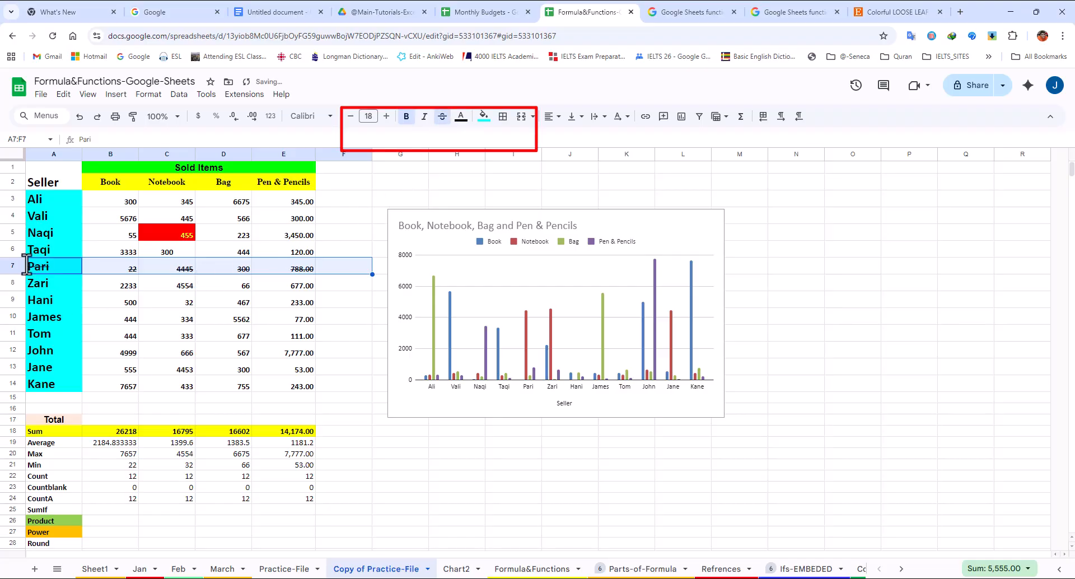
left_click(331, 287)
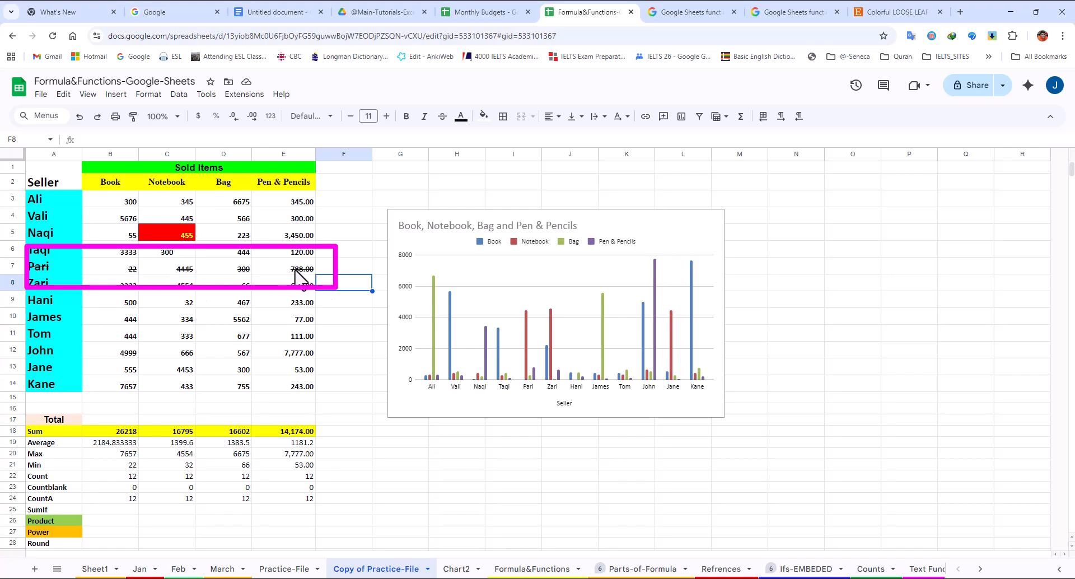
- Strike through the Bag value in D10, and undo both strikethrough changes
left_click(237, 318)
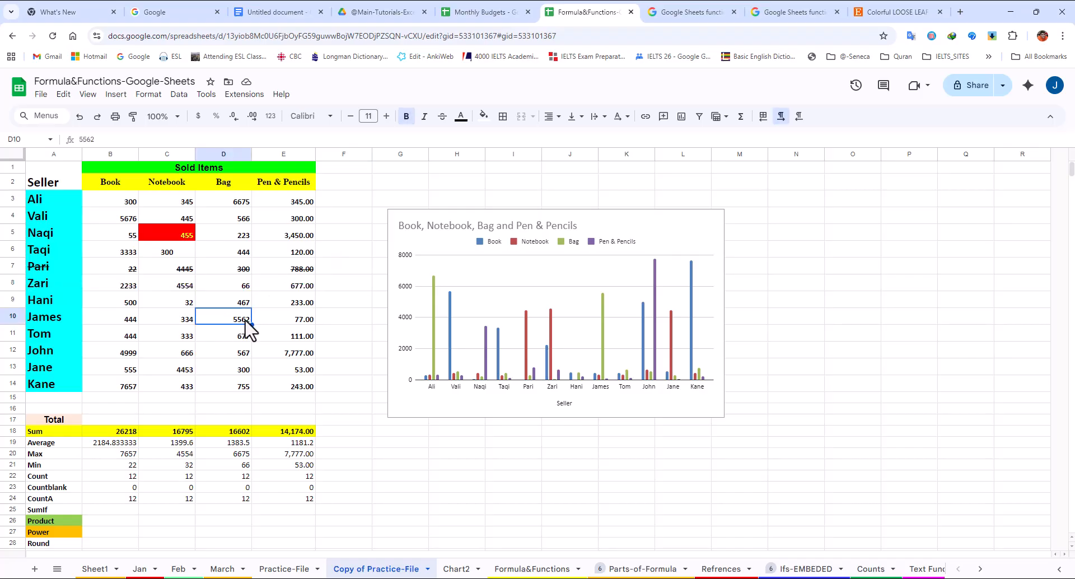
left_click(442, 118)
left_click(80, 116)
left_click(80, 116)
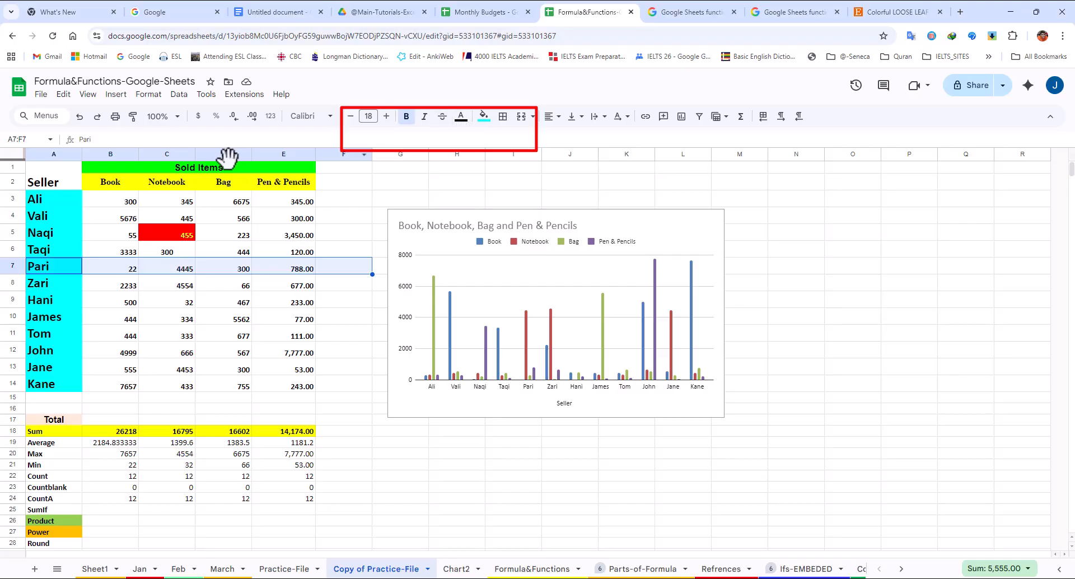
- Change the text color of the Sold Items title to magenta
triple_click(199, 167)
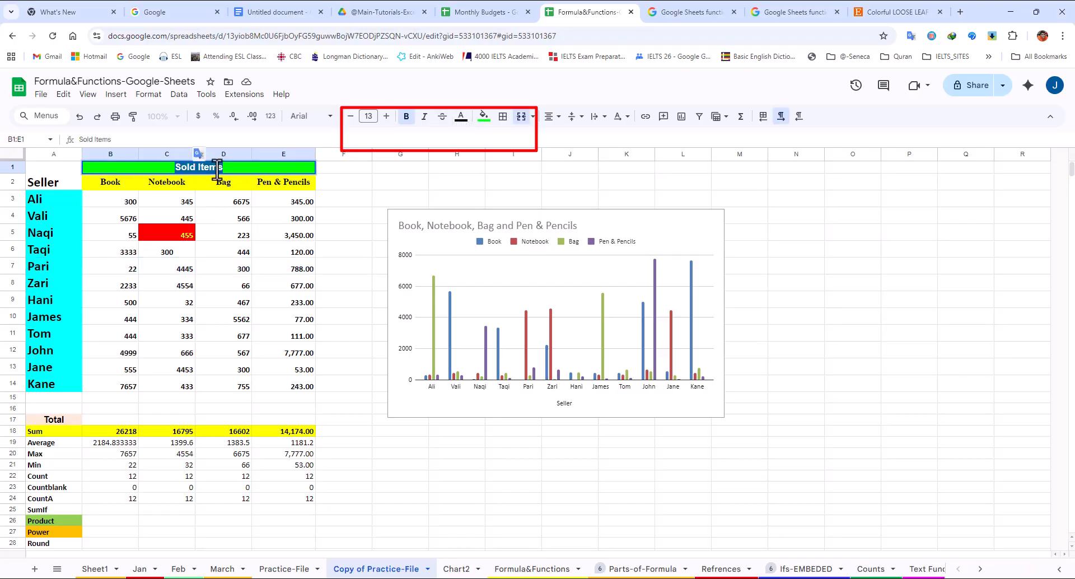
left_click(461, 116)
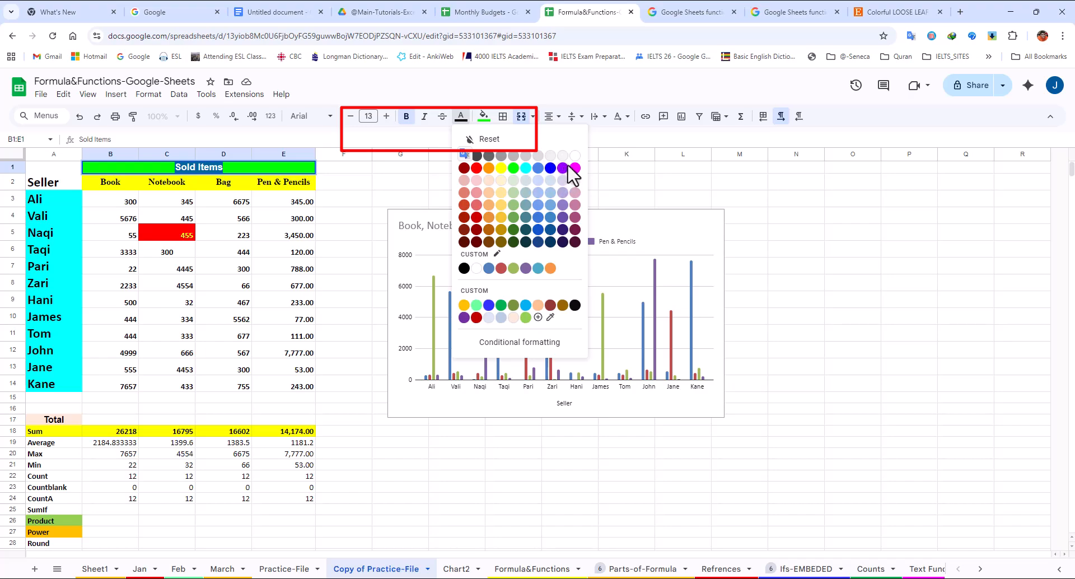
left_click(575, 168)
left_click(351, 182)
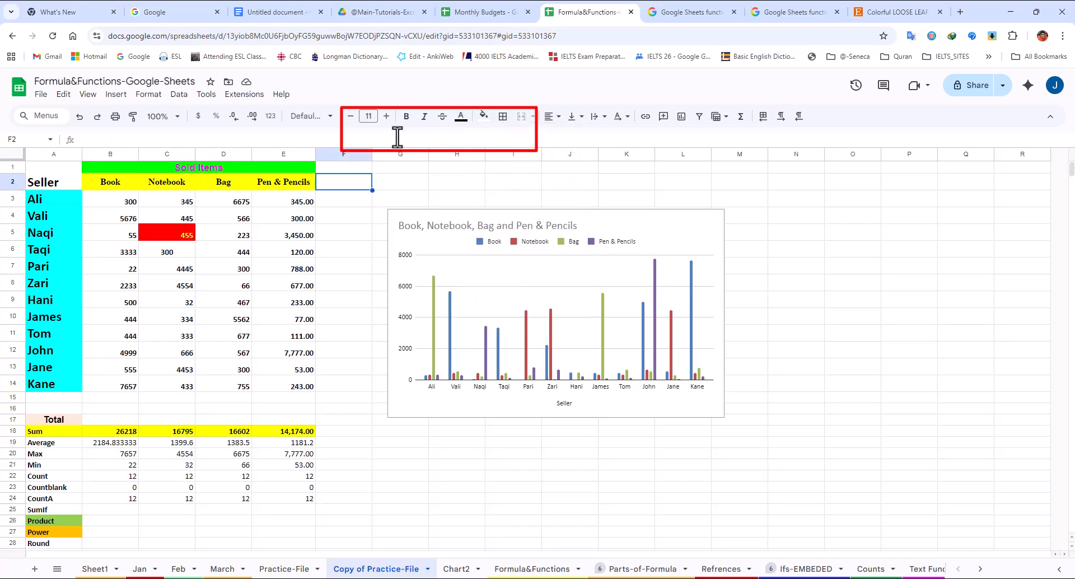
- Fill the Seller header cell A2 with purple, and undo the fill
left_click(59, 180)
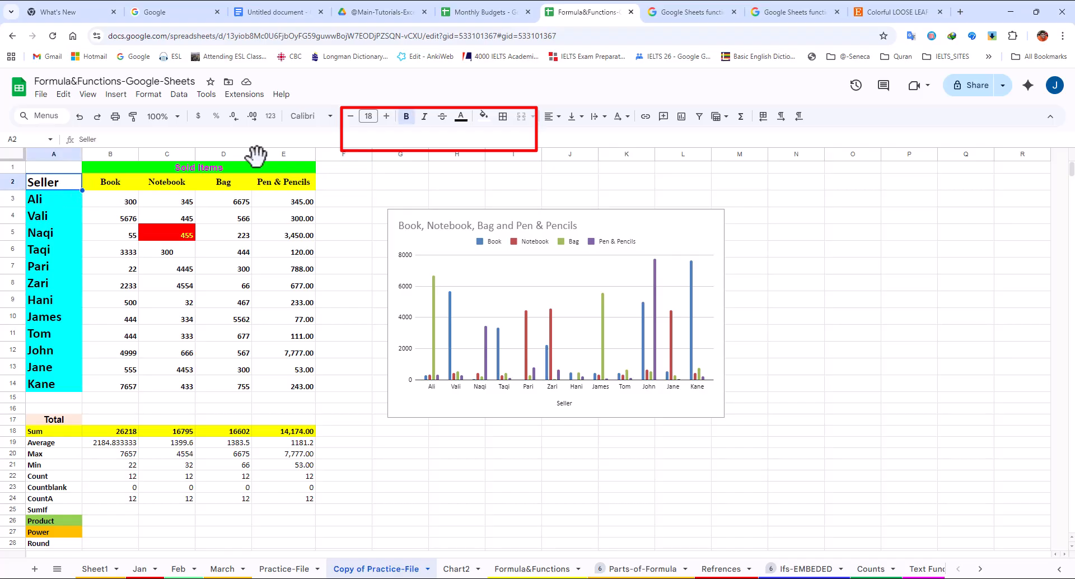
left_click(483, 116)
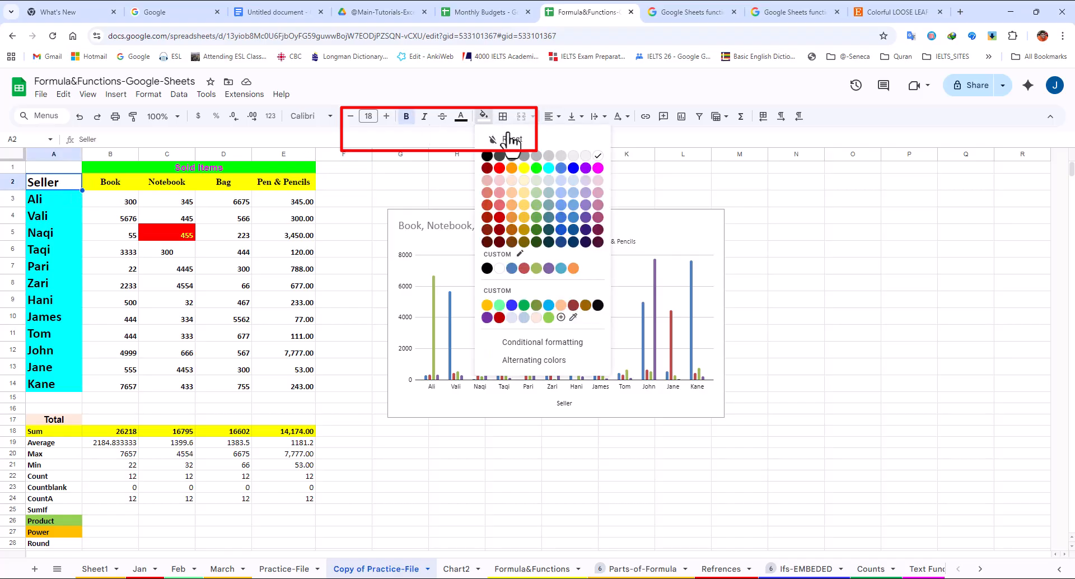
left_click(586, 168)
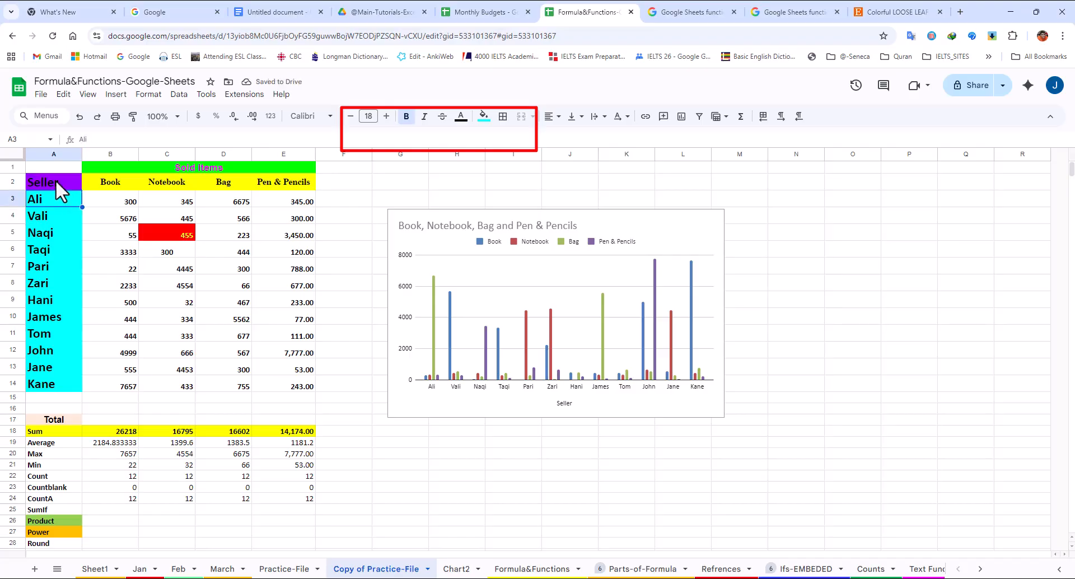
left_click(79, 117)
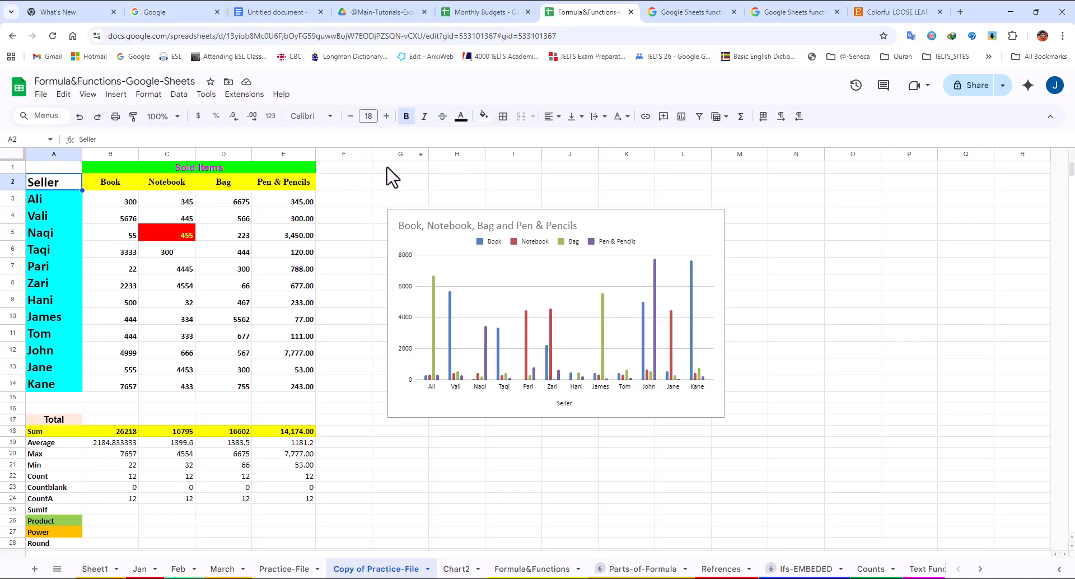
- Apply all borders to the cells C7:D9, and undo them
left_click_drag(161, 264, 221, 303)
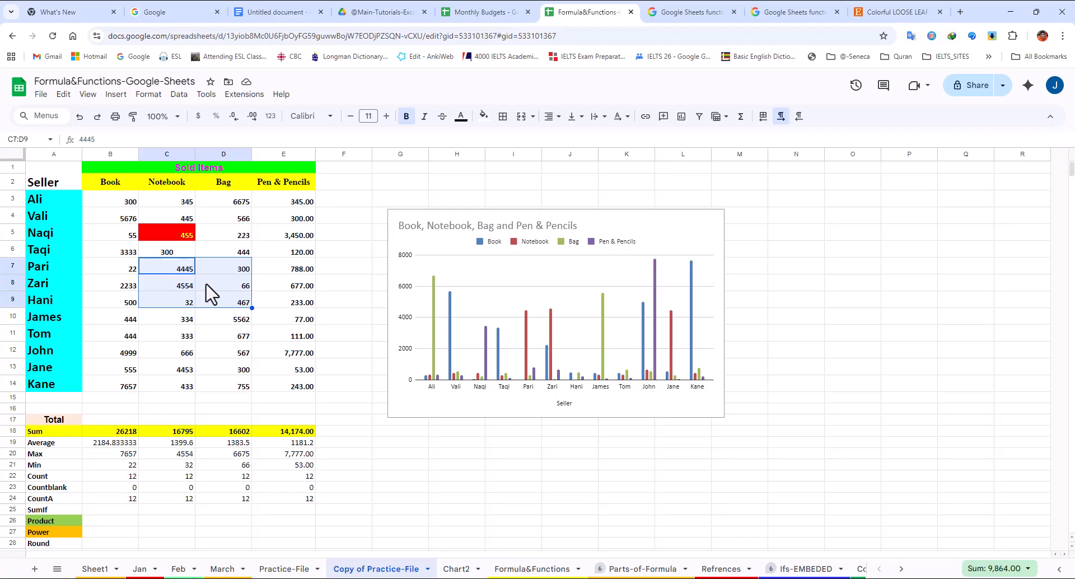
left_click(502, 118)
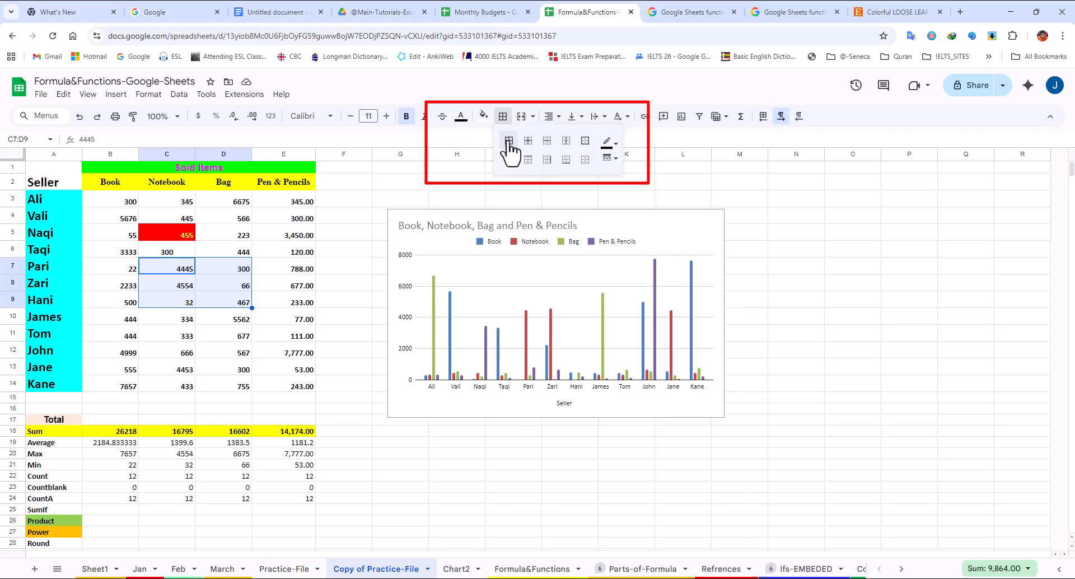
left_click(508, 143)
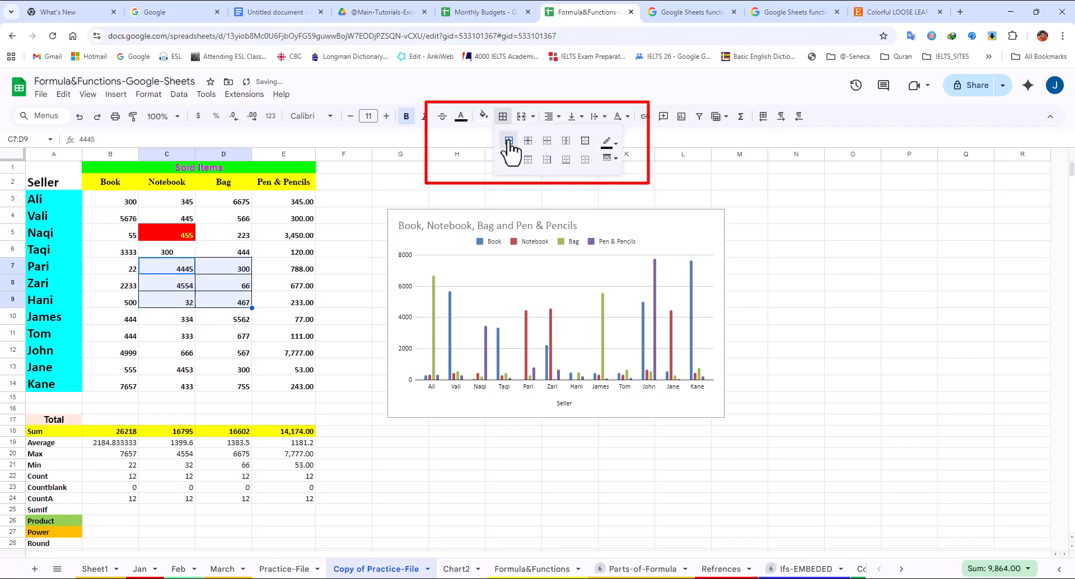
left_click(335, 237)
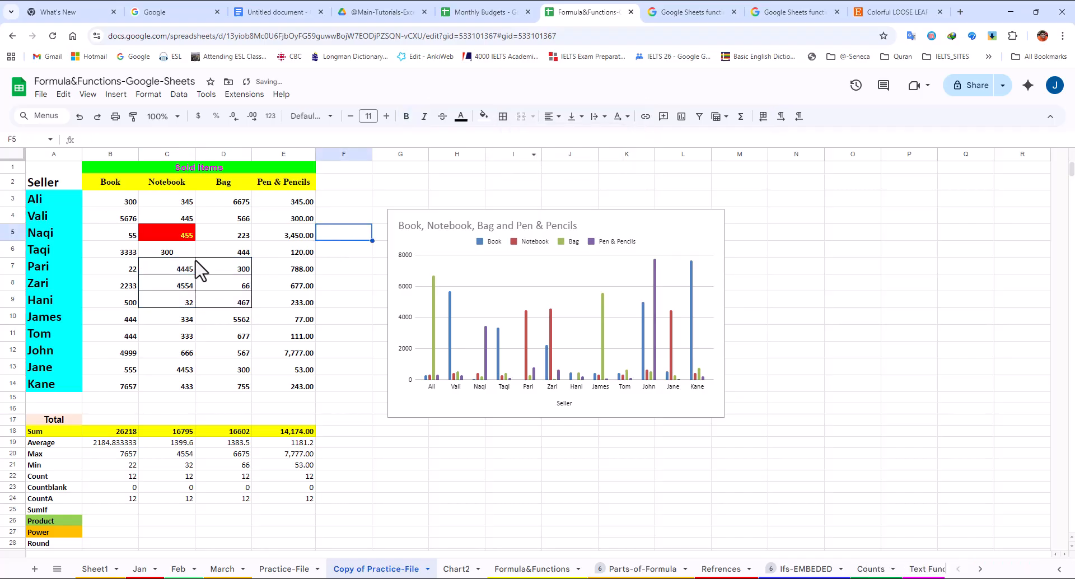
left_click(79, 116)
- Apply only inner borders to C7:D9, and undo them
left_click(503, 116)
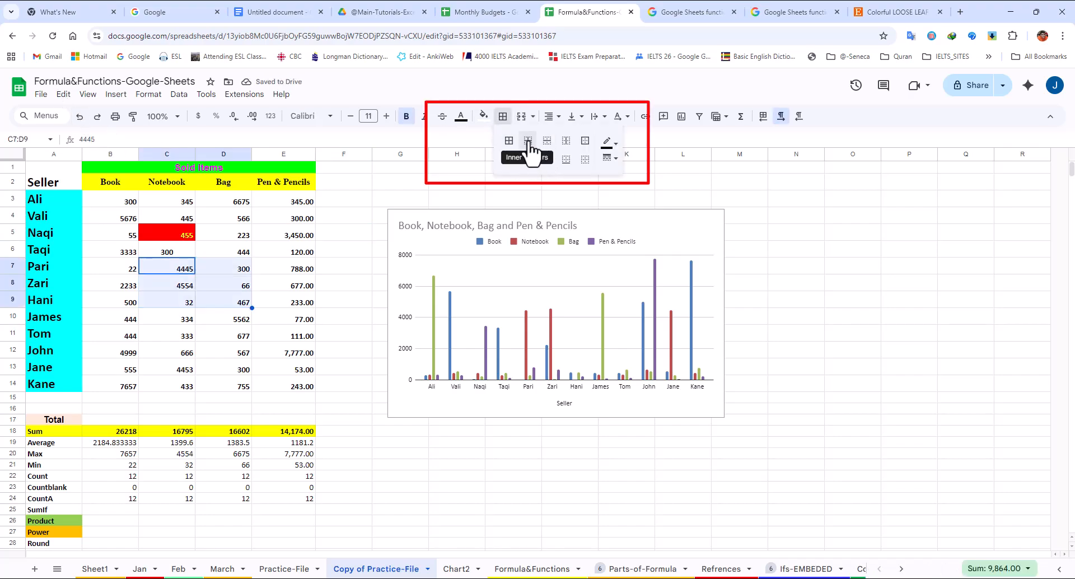
left_click(528, 144)
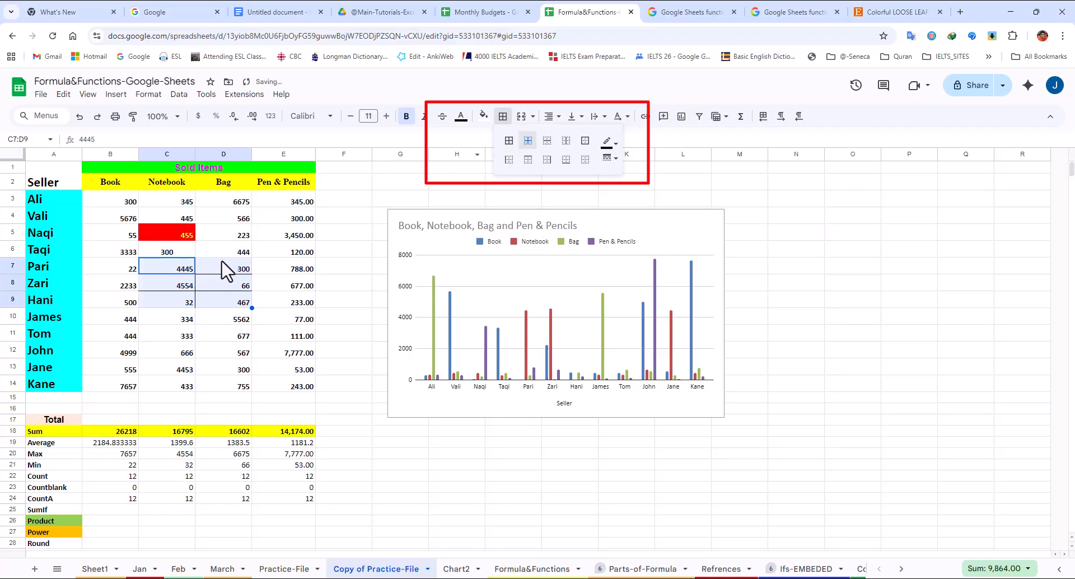
left_click(344, 255)
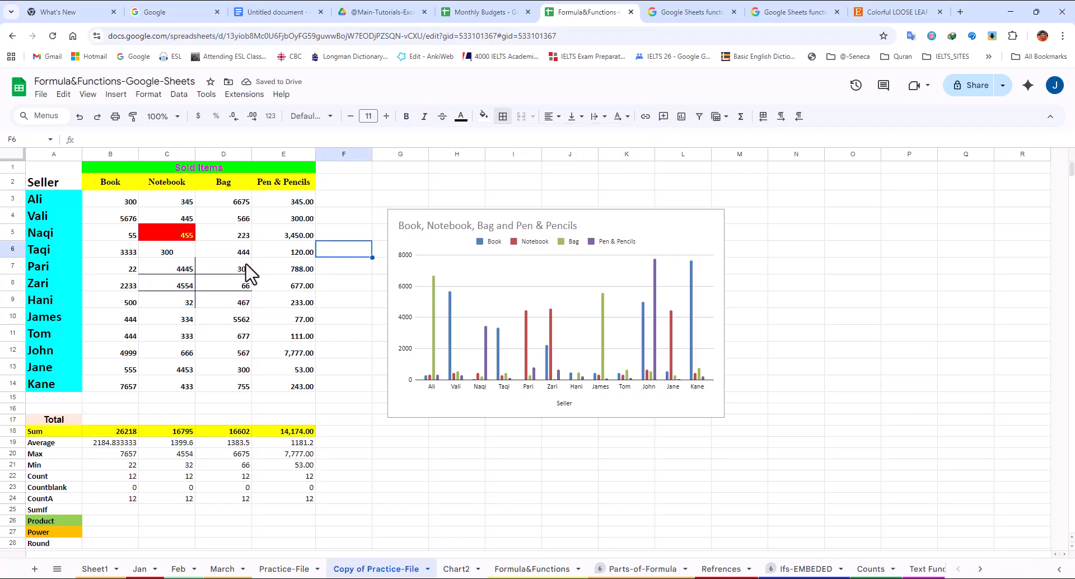
left_click(79, 116)
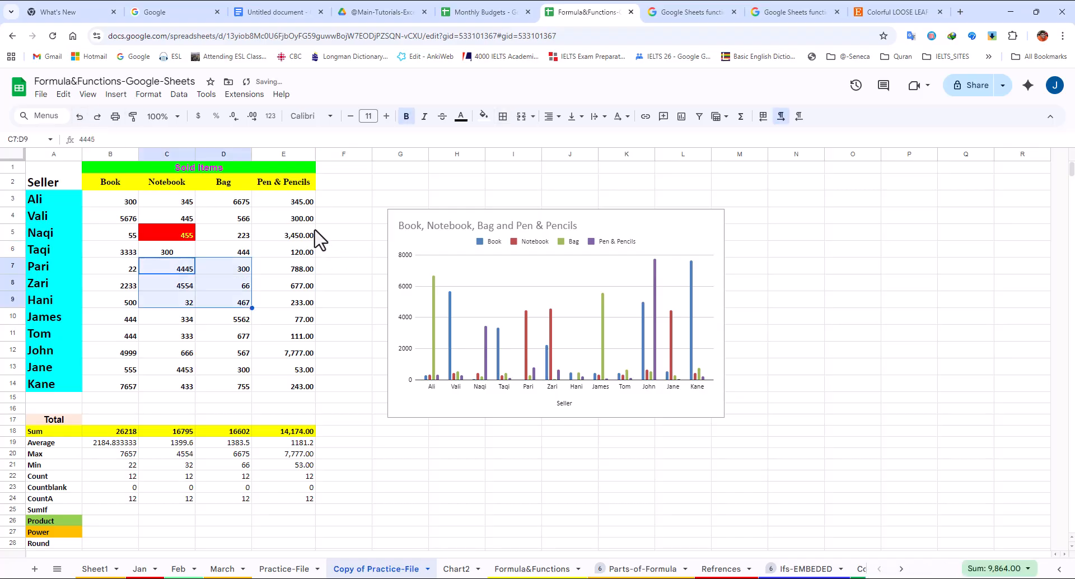
- Add only a bottom border to C7:D9, and undo it
left_click(503, 116)
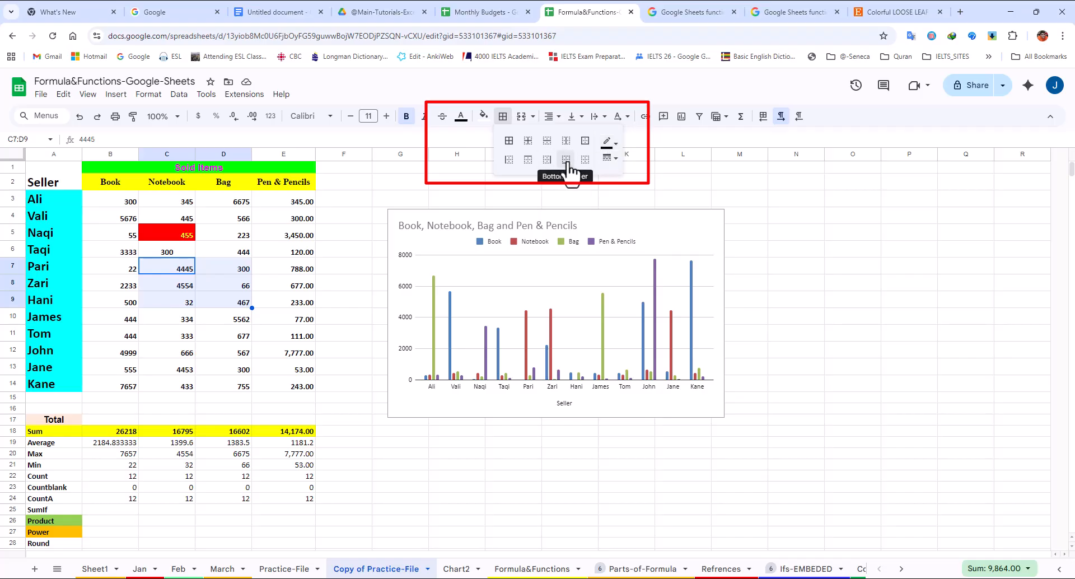
left_click(567, 161)
left_click(212, 284)
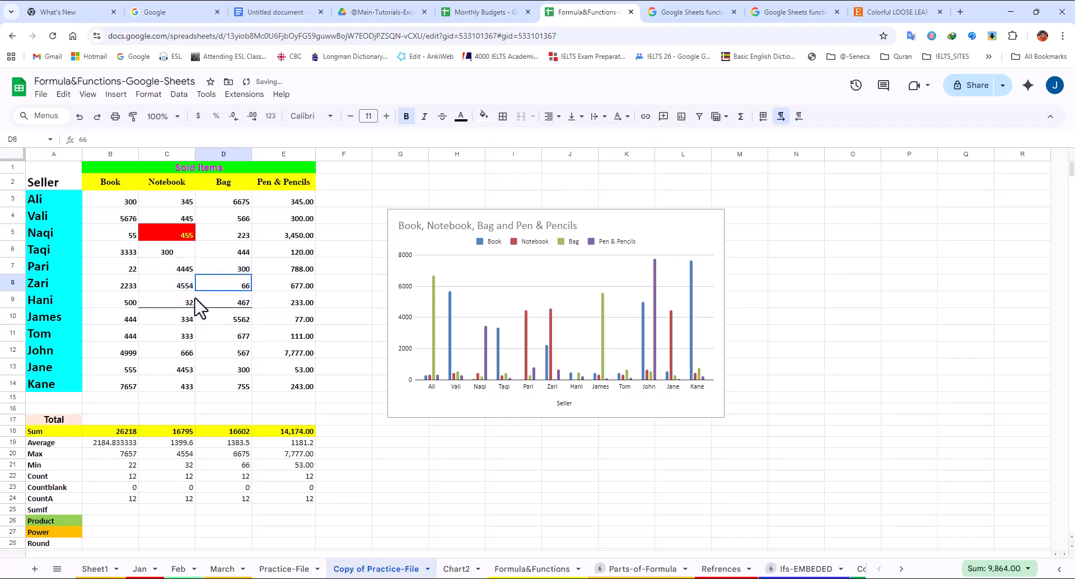
left_click(80, 116)
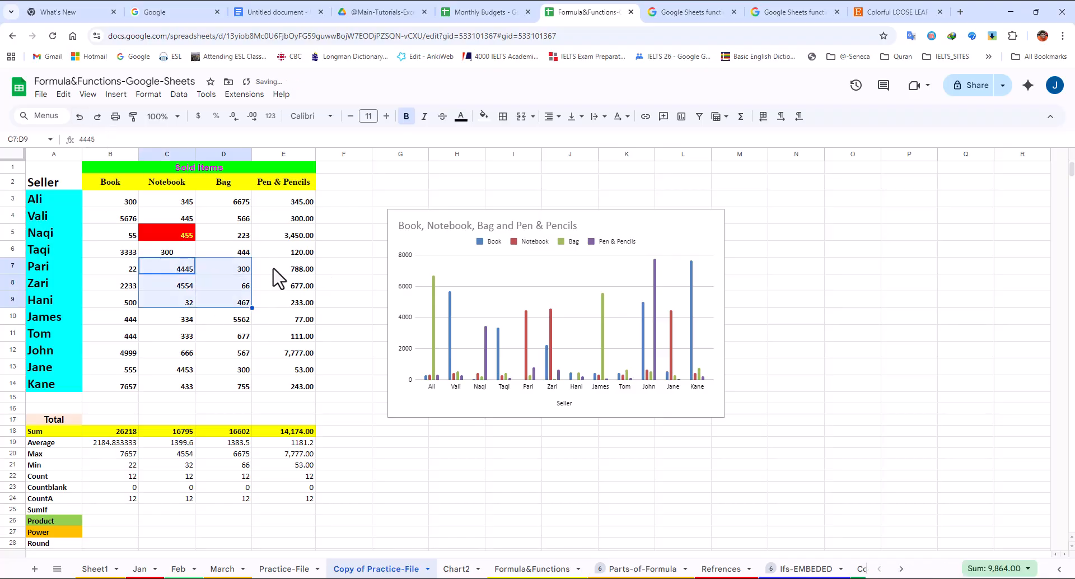
- Extend the selection to C7:D10, apply all borders and set the border color to red
left_click(503, 118)
key("shift+Down")
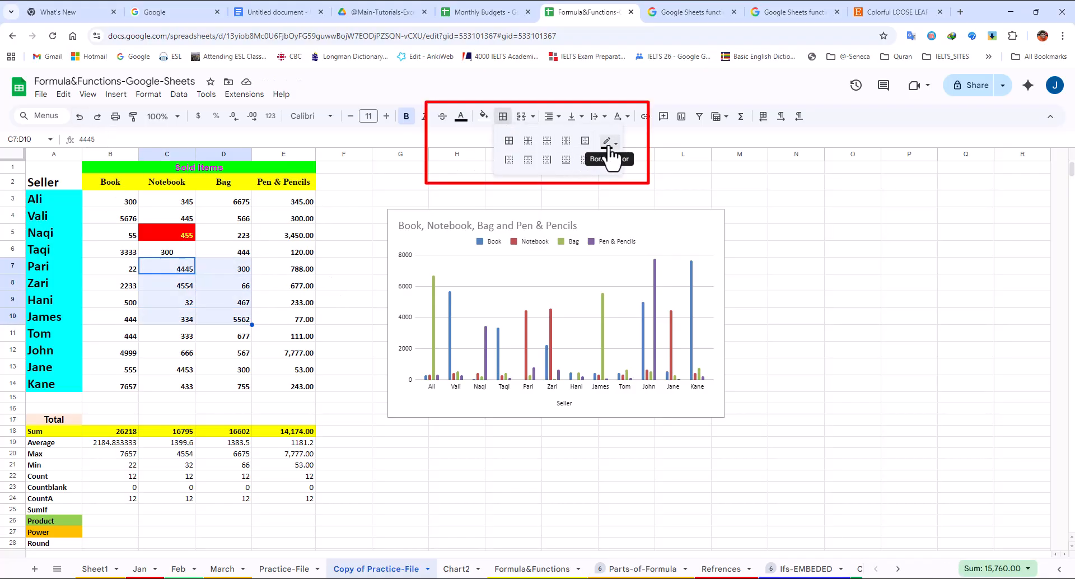
left_click(509, 142)
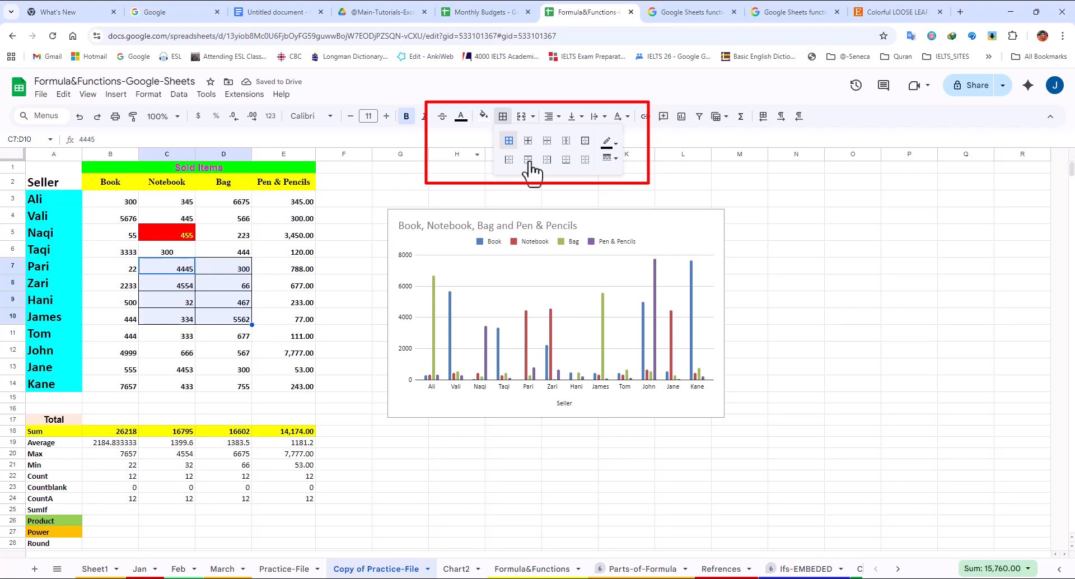
left_click(609, 143)
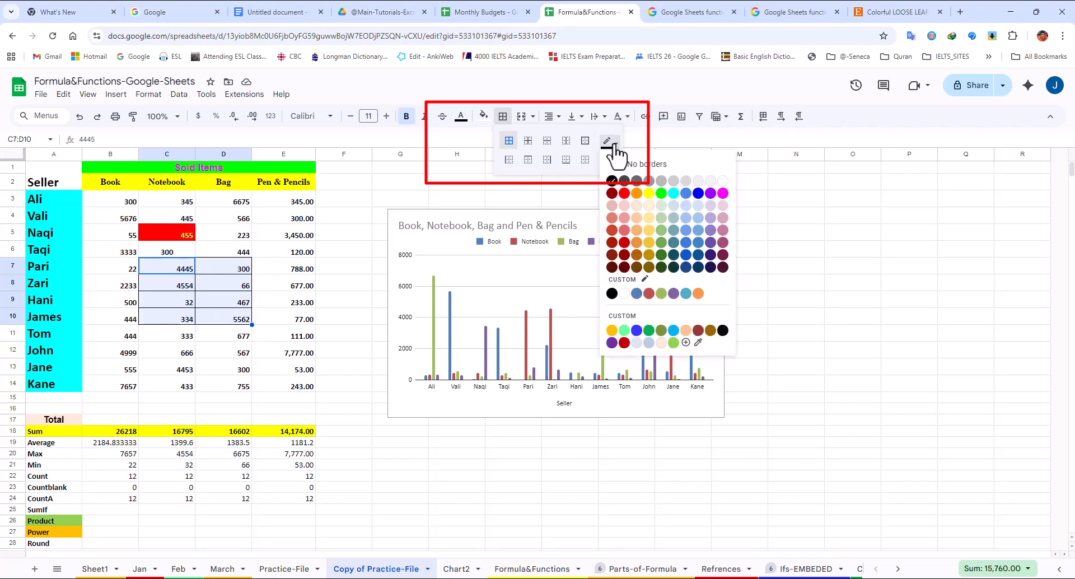
left_click(624, 194)
left_click(267, 266)
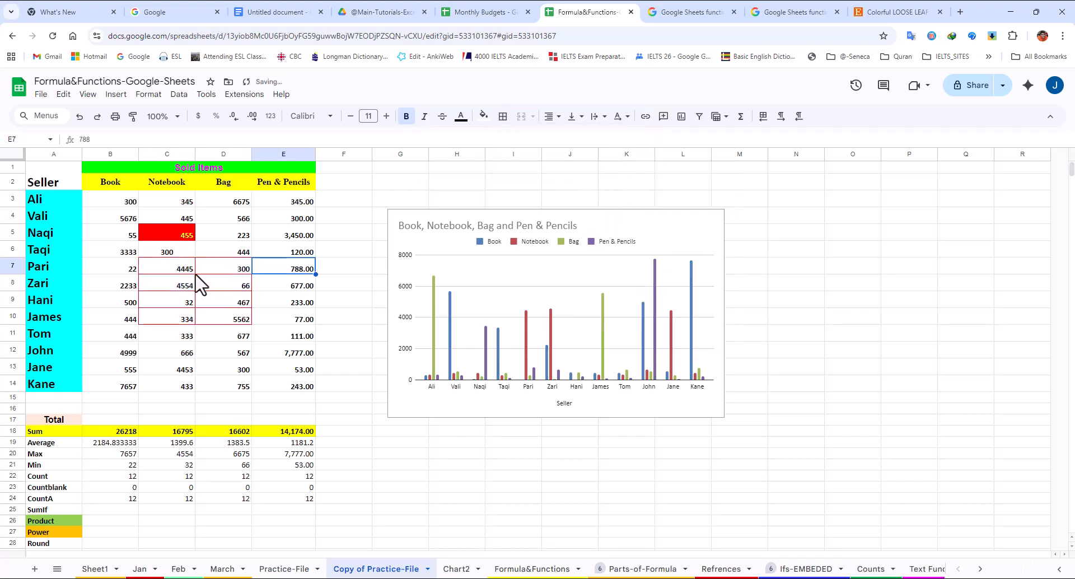
- Change the borders of C7:D10 to the dotted line style and set the sheet zoom to 150%
left_click_drag(183, 268, 235, 323)
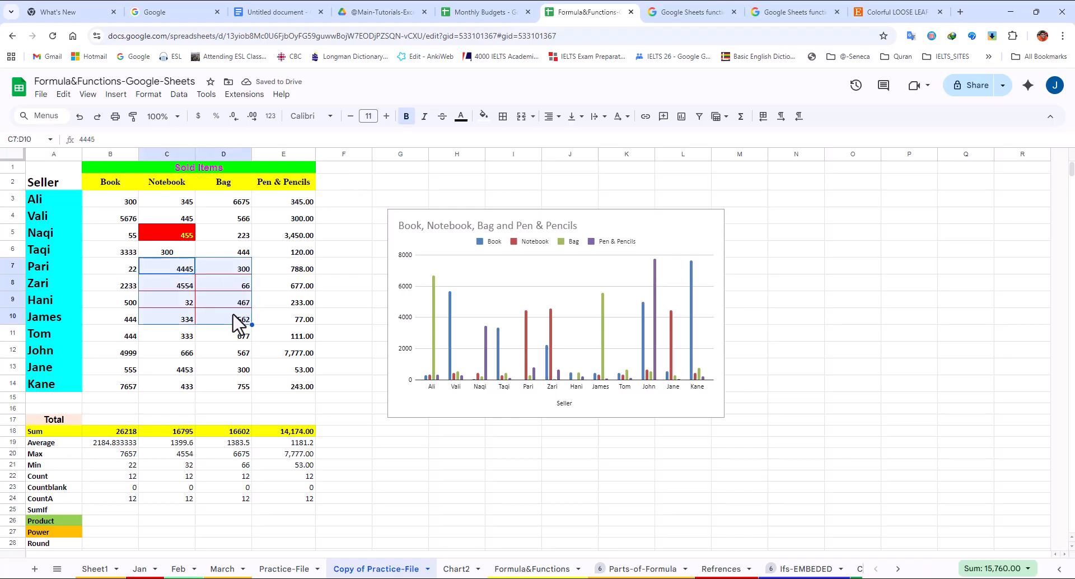
left_click(503, 116)
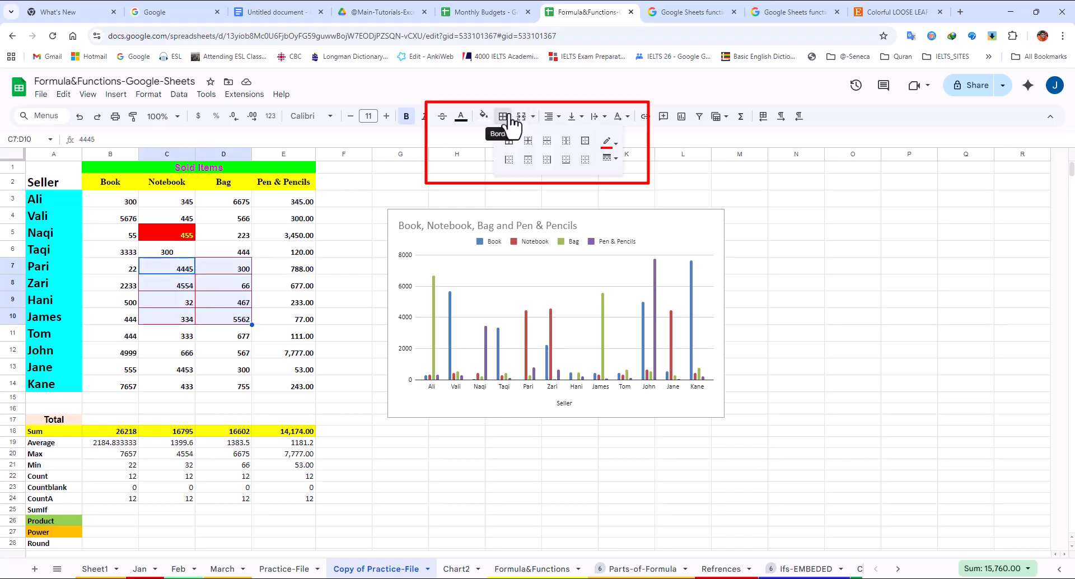
left_click(609, 159)
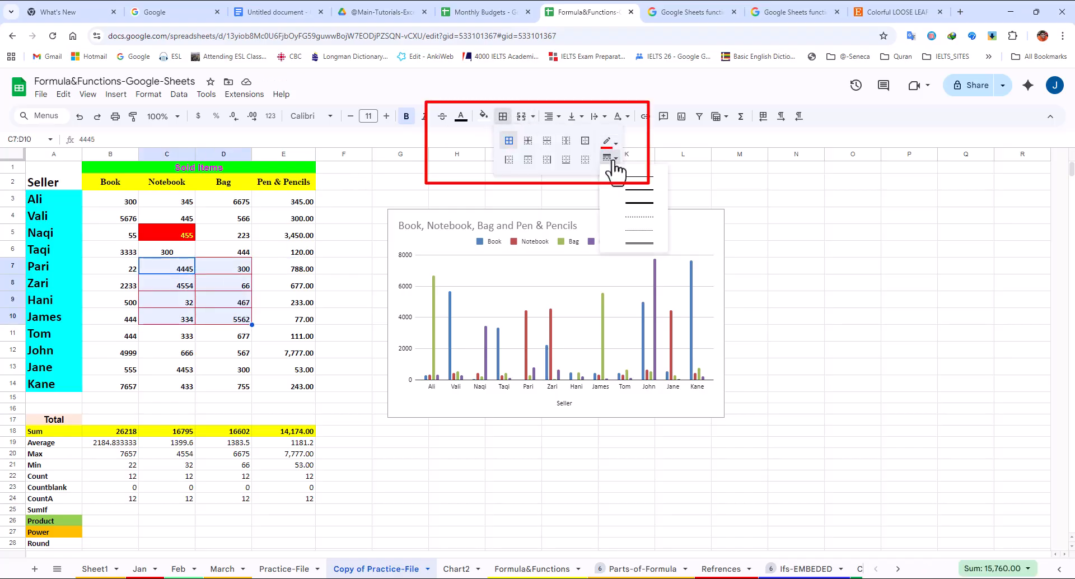
left_click(639, 218)
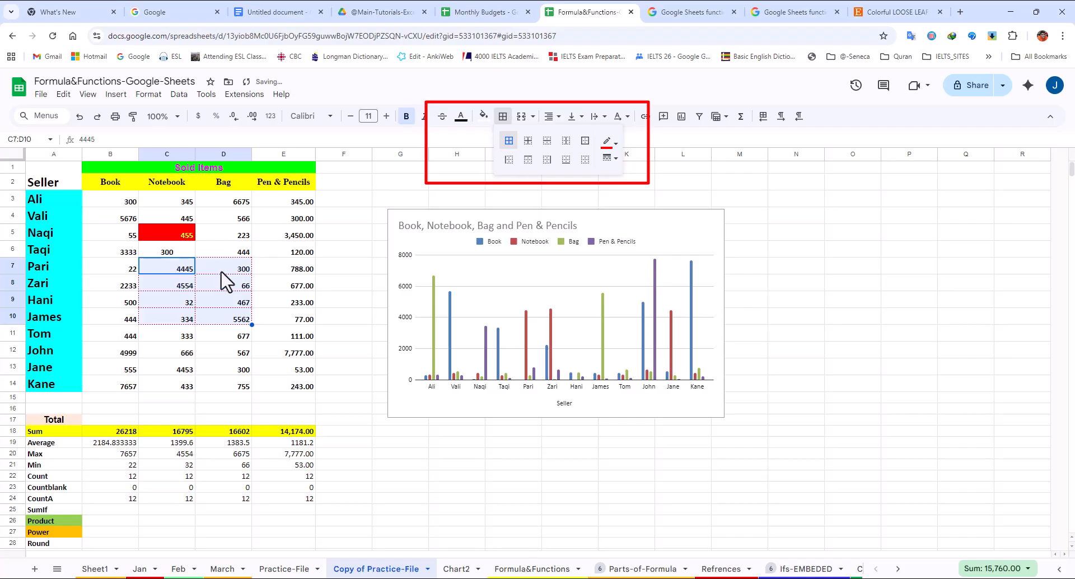
left_click(160, 116)
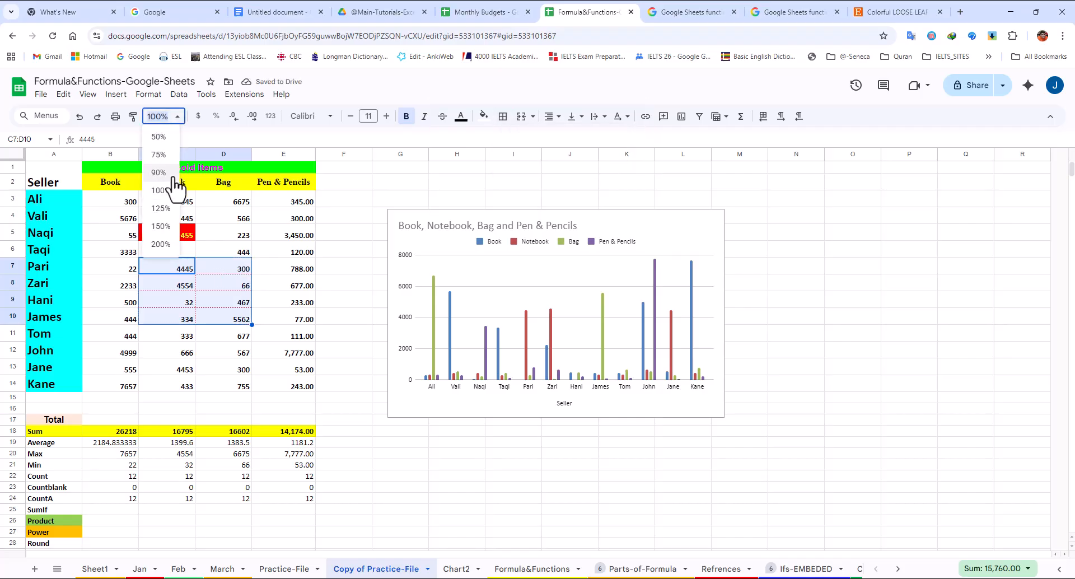
left_click(160, 227)
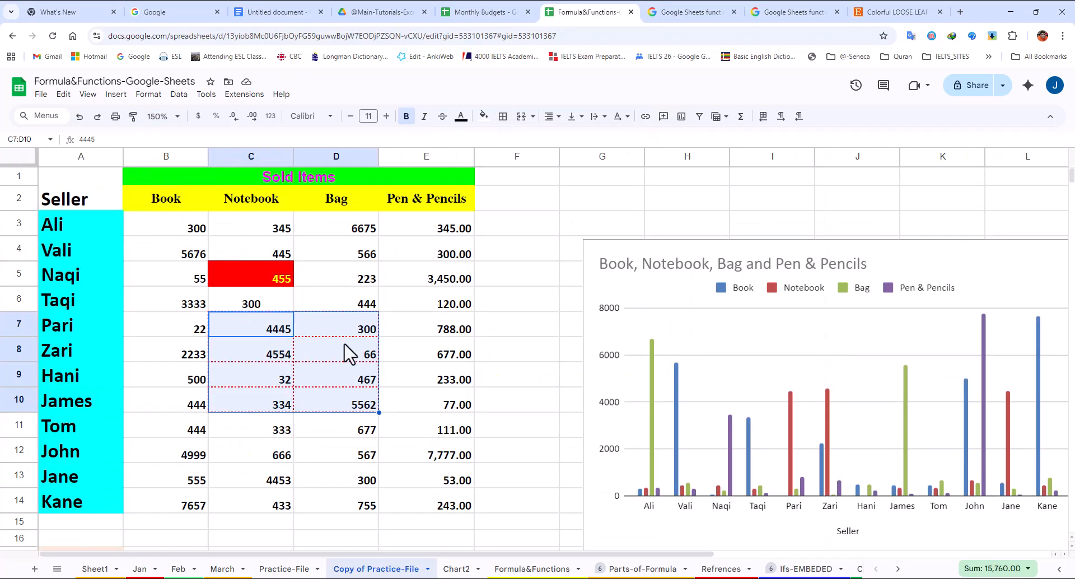
left_click(413, 326)
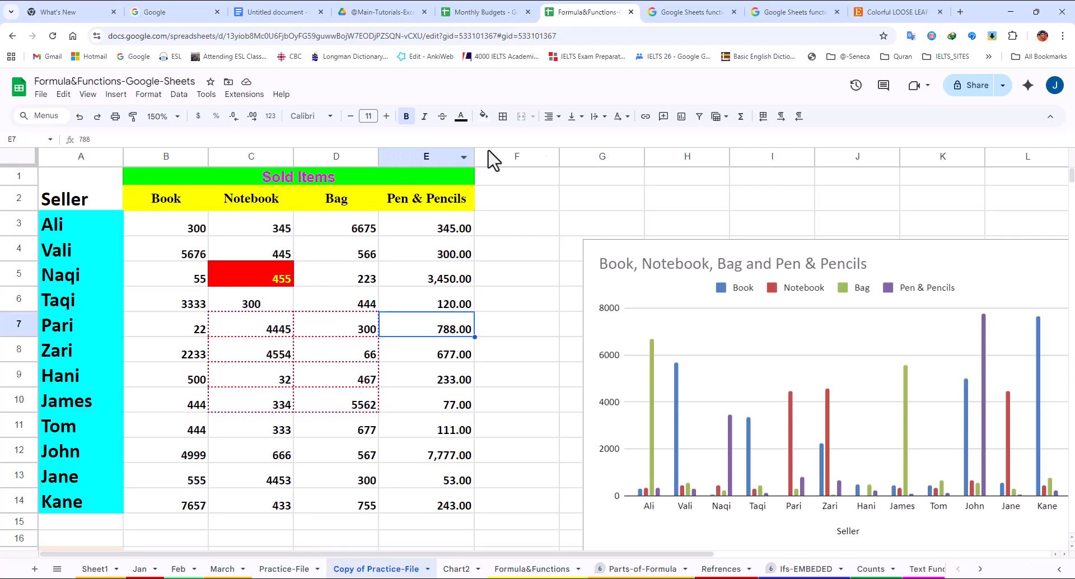
- Apply all borders in the double line style to C7:D10, and undo the border changes
left_click(283, 340)
left_click_drag(334, 374, 356, 415)
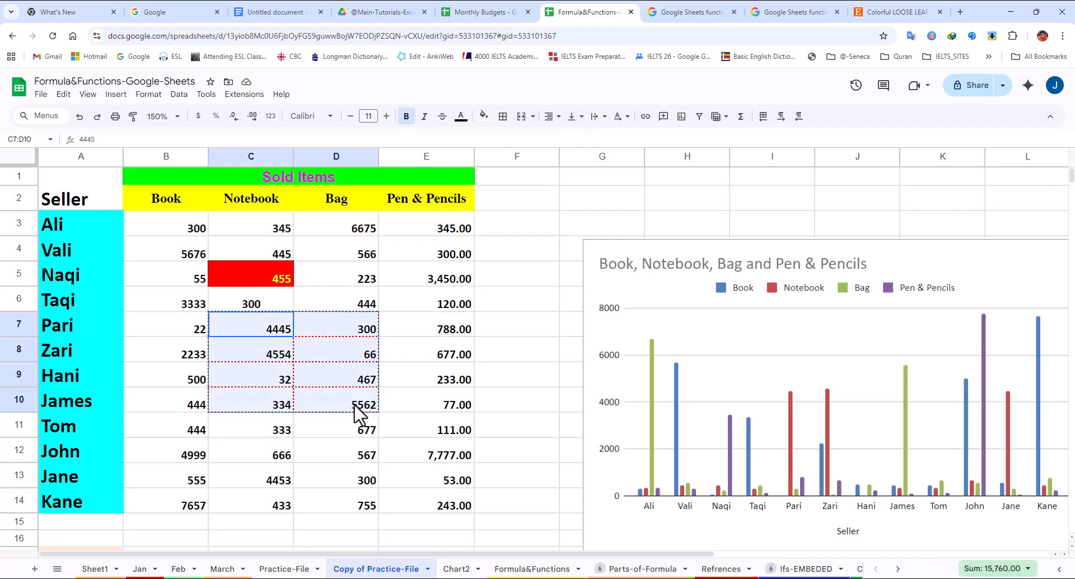
left_click(506, 122)
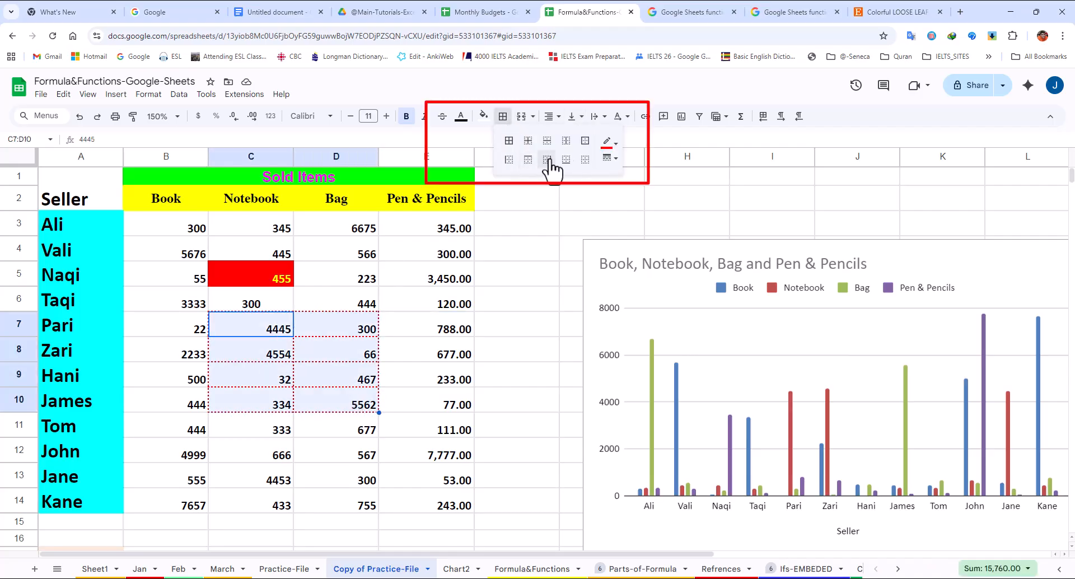
left_click(609, 158)
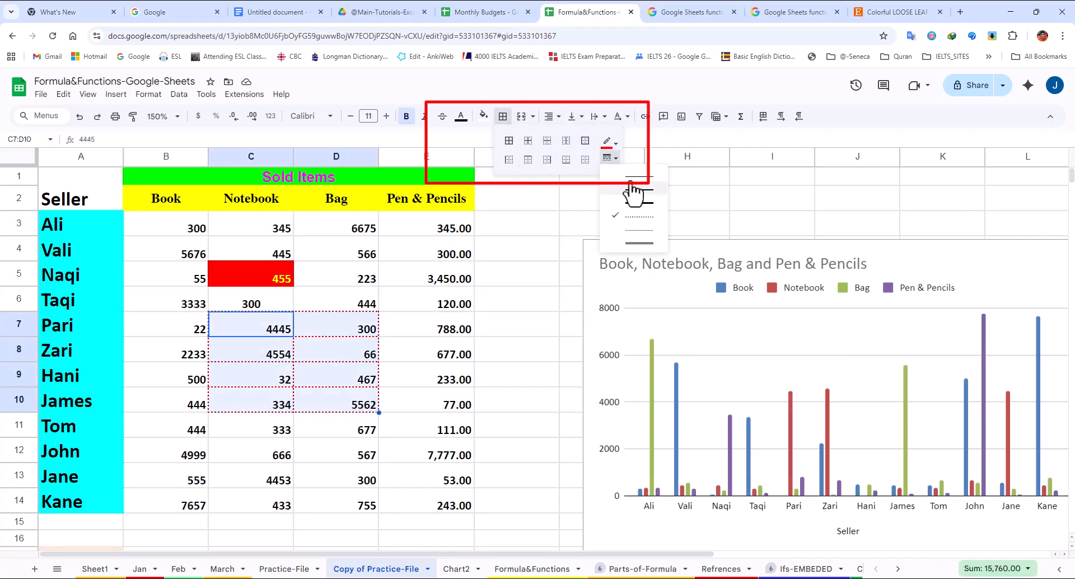
left_click(639, 243)
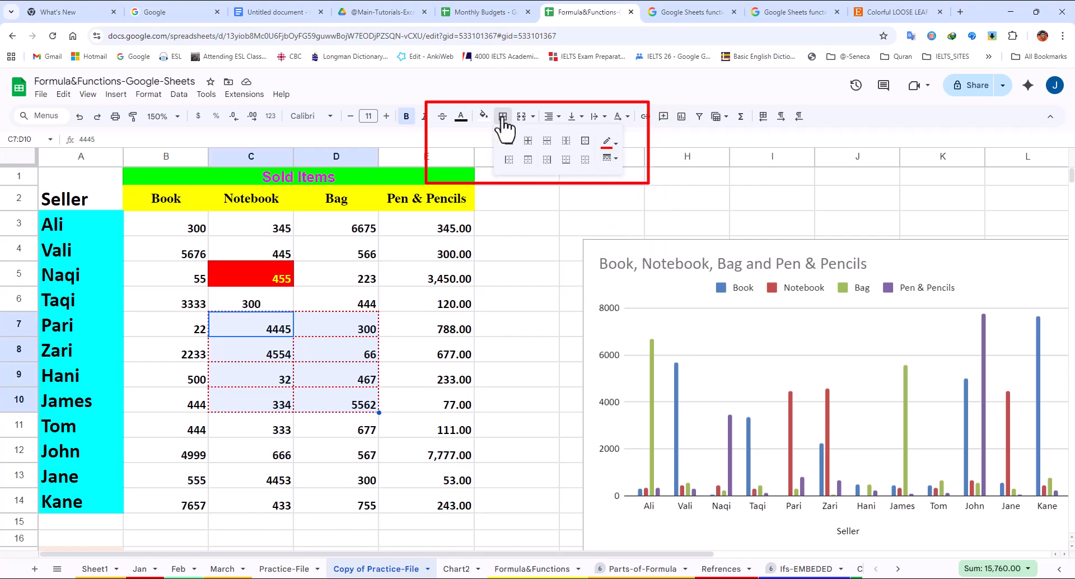
left_click(509, 140)
left_click(395, 332)
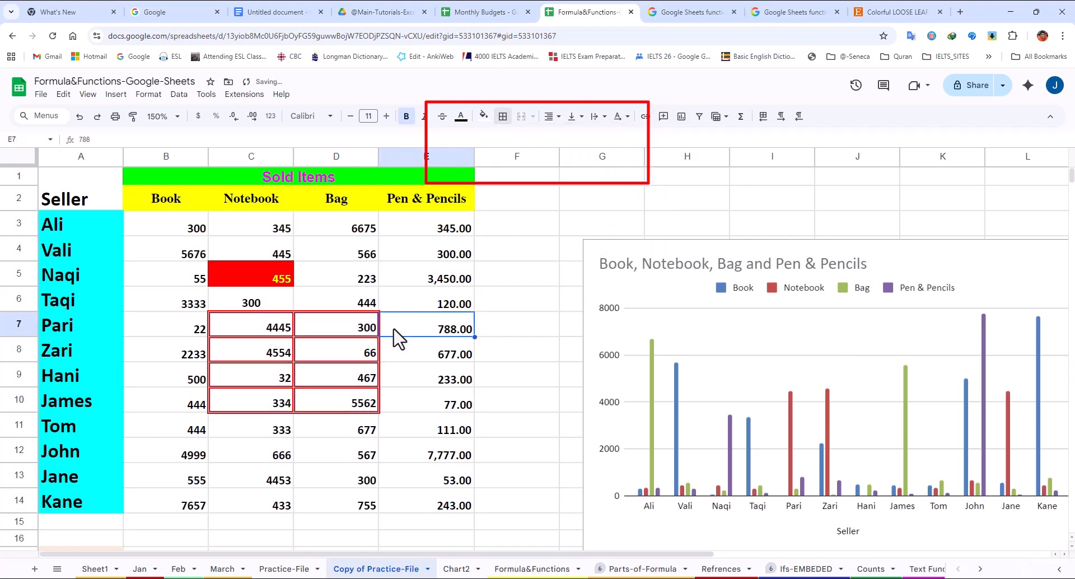
left_click(81, 116)
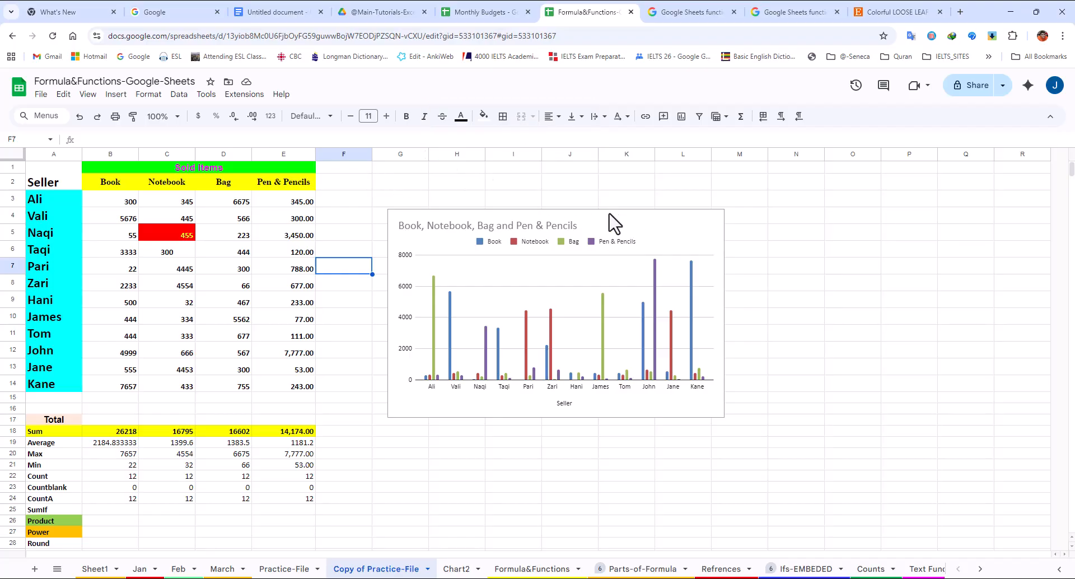
- Enter the title "Sold Items" in cell I2 above the chart
left_click(527, 184)
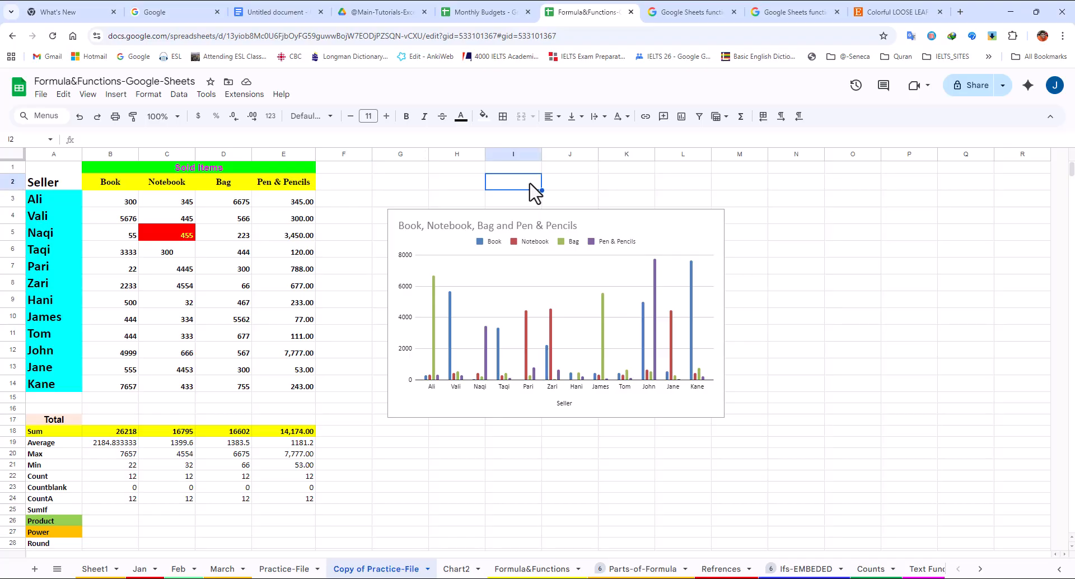
type("Sold Items")
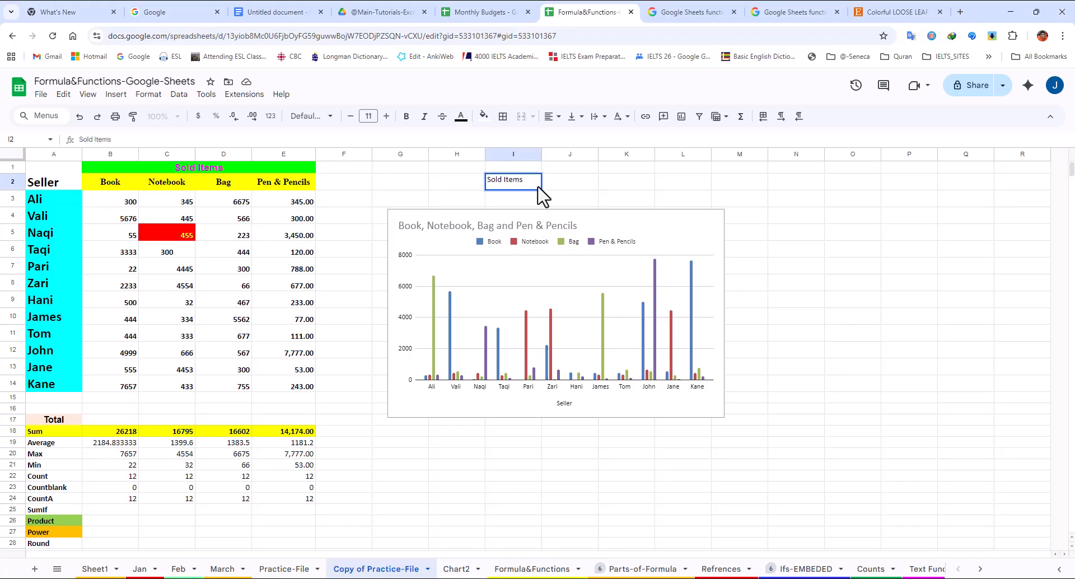
key("ctrl+Return")
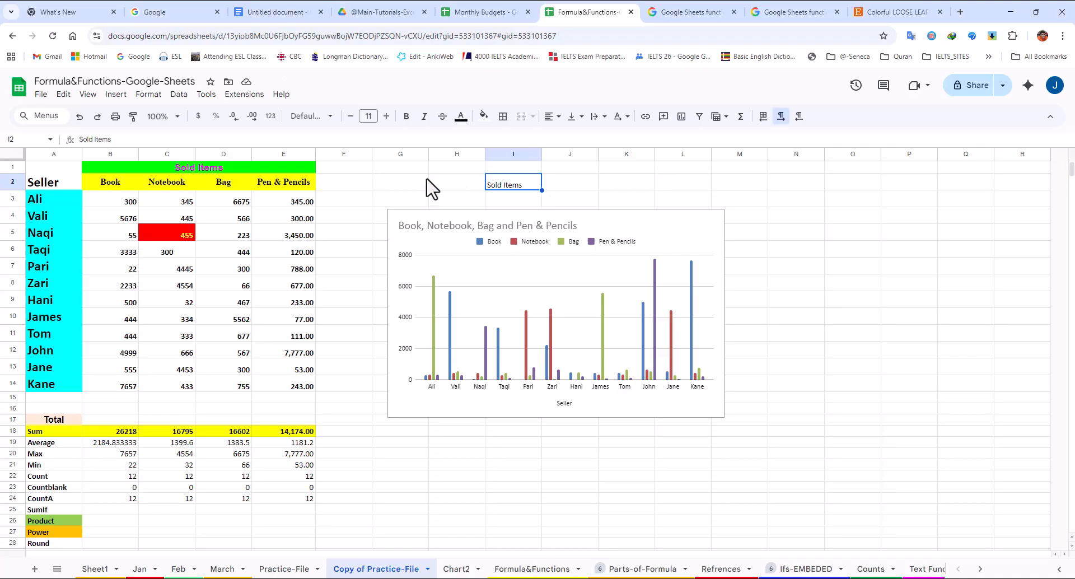
- Move the chart slightly left so that its left edge lines up with column G
left_click(599, 245)
left_click_drag(578, 244, 563, 242)
left_click(525, 193)
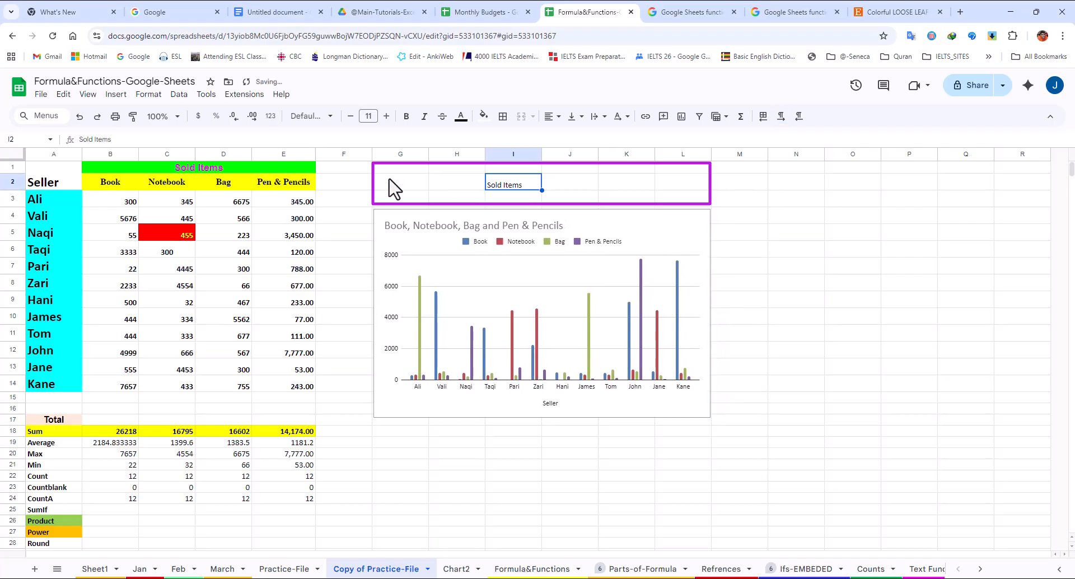
- Merge the cells G2:L2 above the chart and center the "Sold Items" title horizontally
left_click(417, 190)
left_click(685, 185)
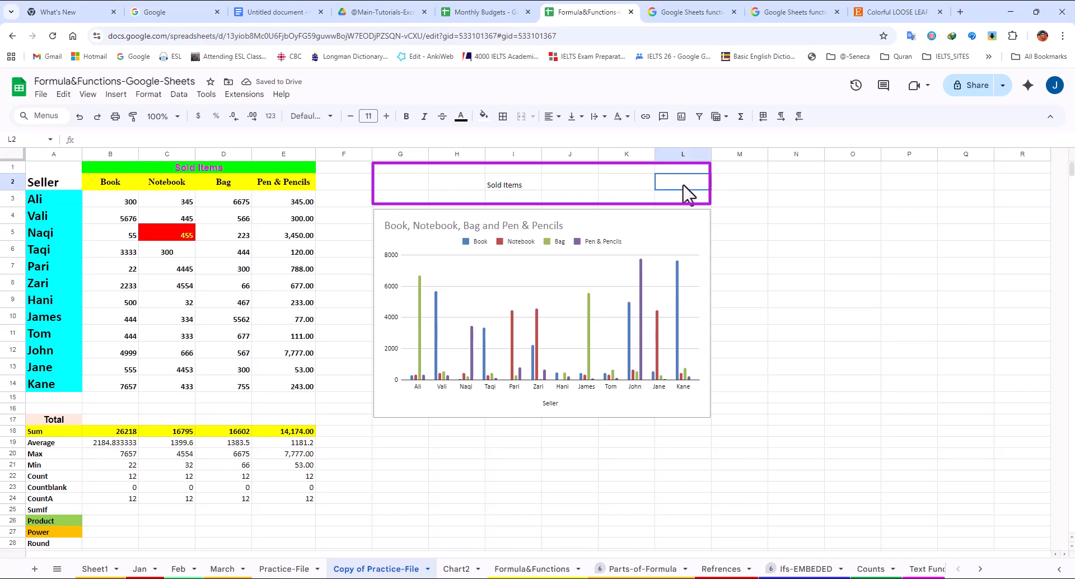
left_click(412, 188)
left_click_drag(409, 186, 687, 192)
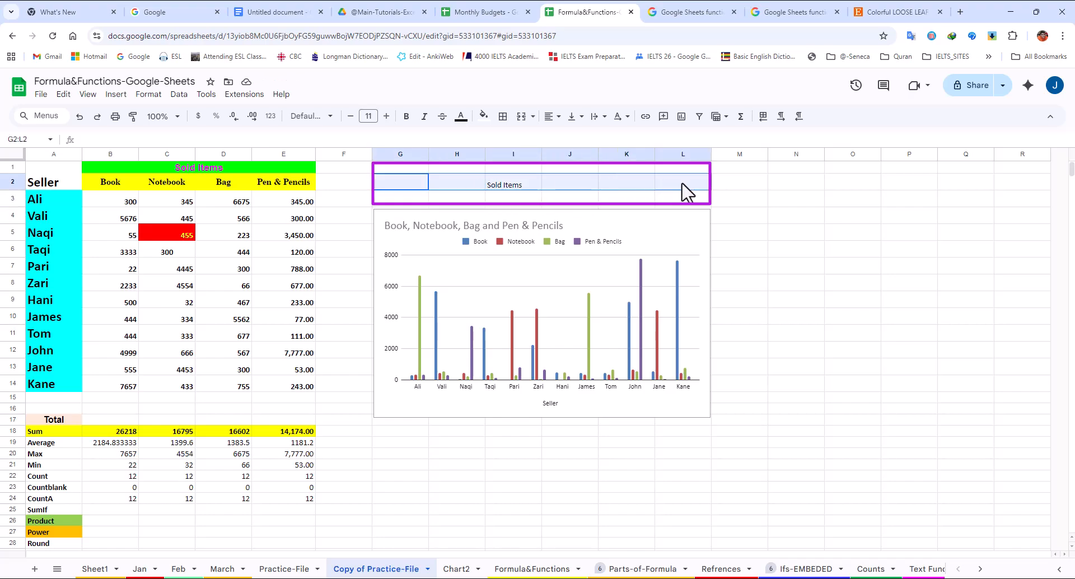
left_click(520, 117)
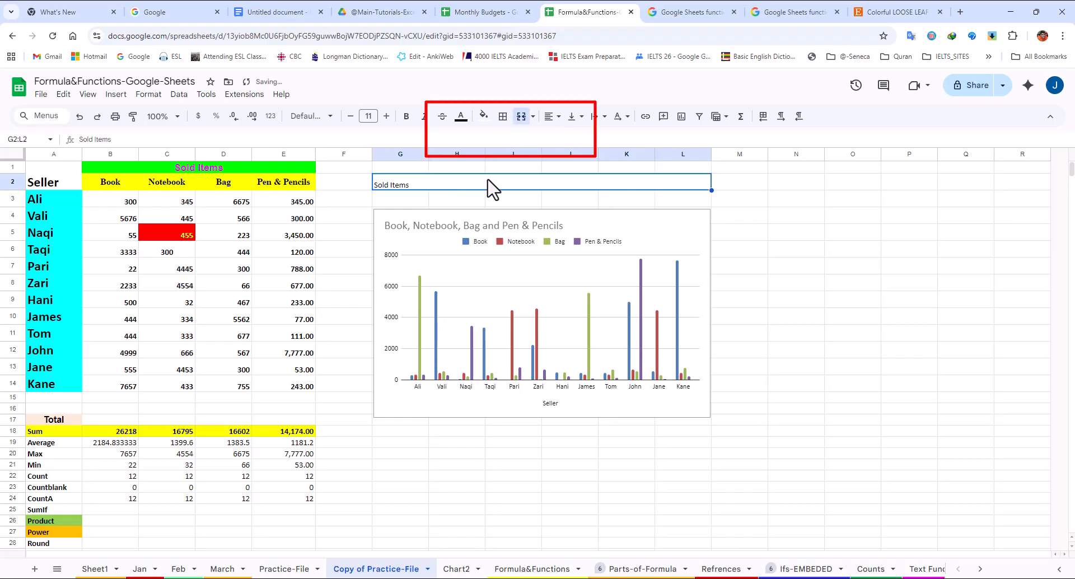
left_click(552, 116)
left_click(567, 137)
- Make the "Sold Items" title above the chart bold and set its font size to 16
triple_click(539, 183)
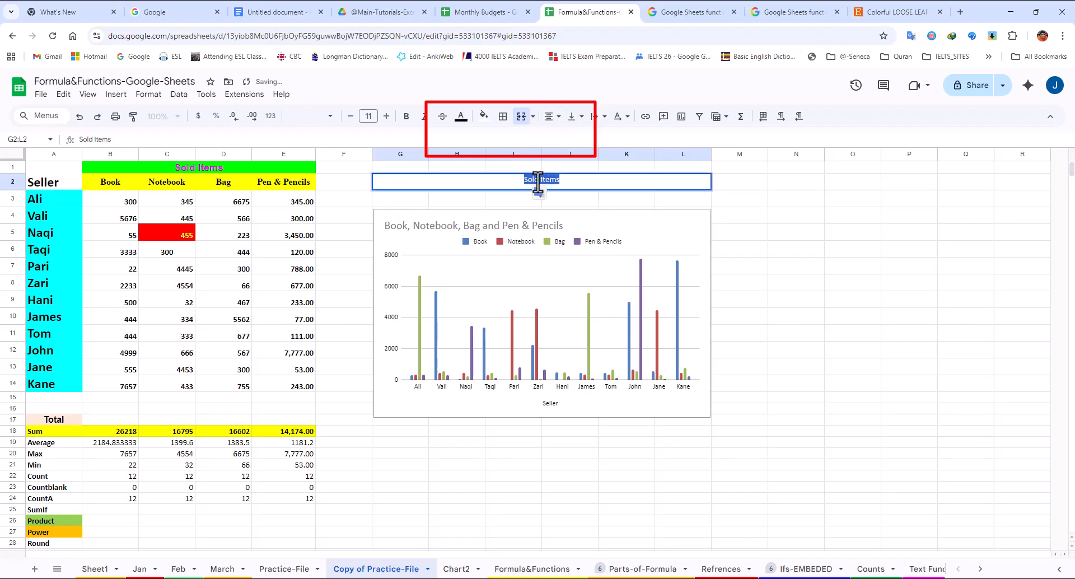
left_click(409, 117)
left_click(386, 116)
left_click(386, 117)
left_click(386, 116)
left_click(387, 116)
left_click(387, 116)
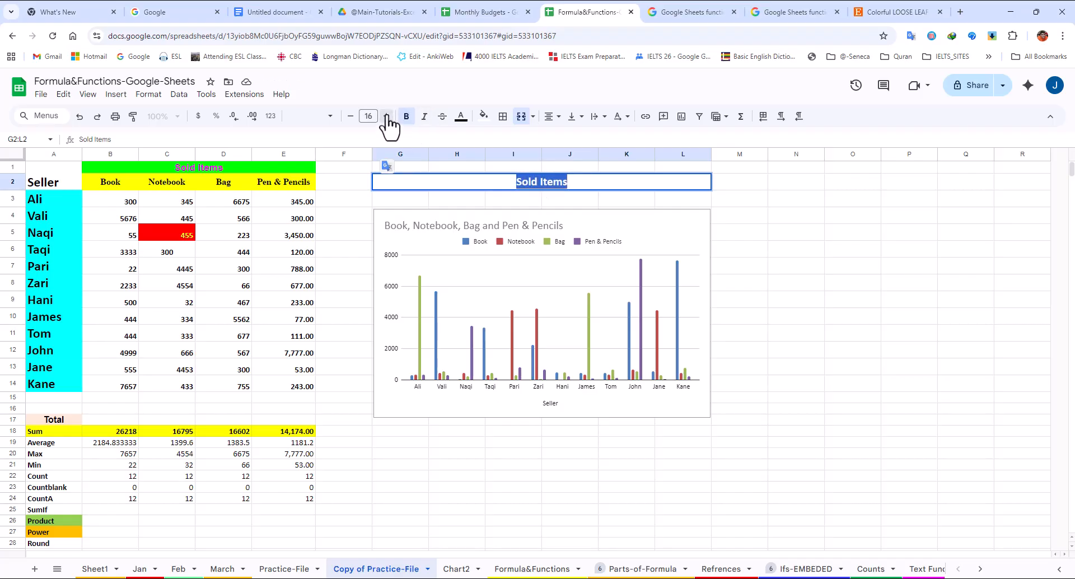
- Merge cells B3:E3 in Ali's row despite the data-loss warning, and undo the merge
left_click(598, 188)
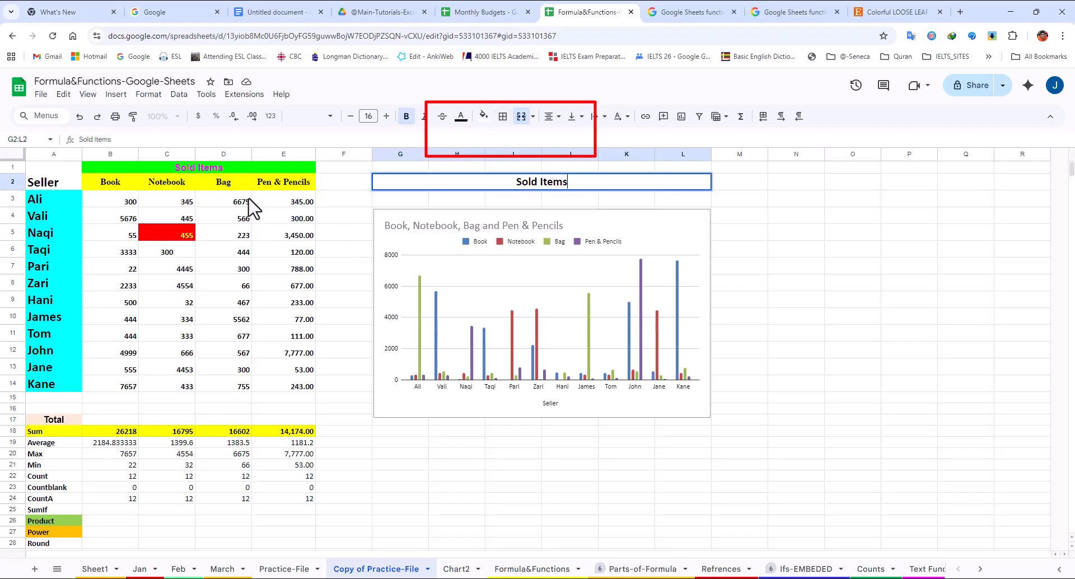
left_click(163, 204)
left_click_drag(132, 202, 288, 211)
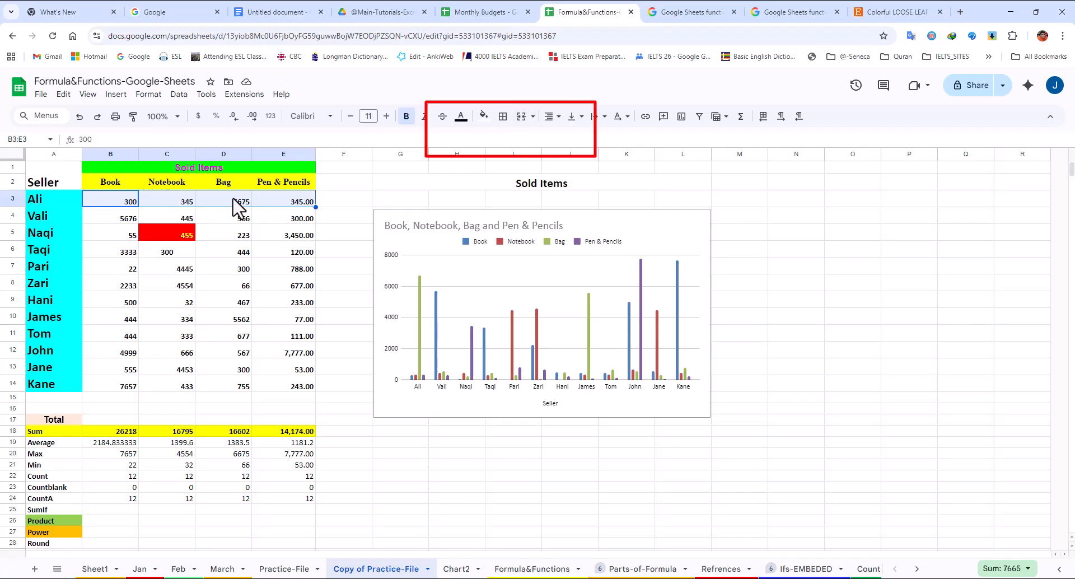
left_click(521, 116)
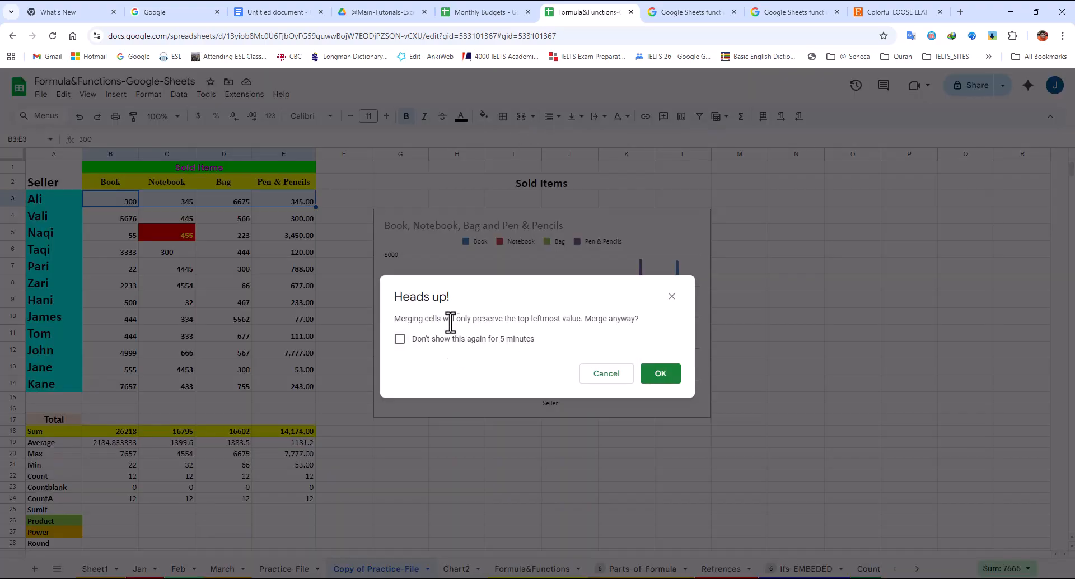
left_click_drag(515, 321, 549, 323)
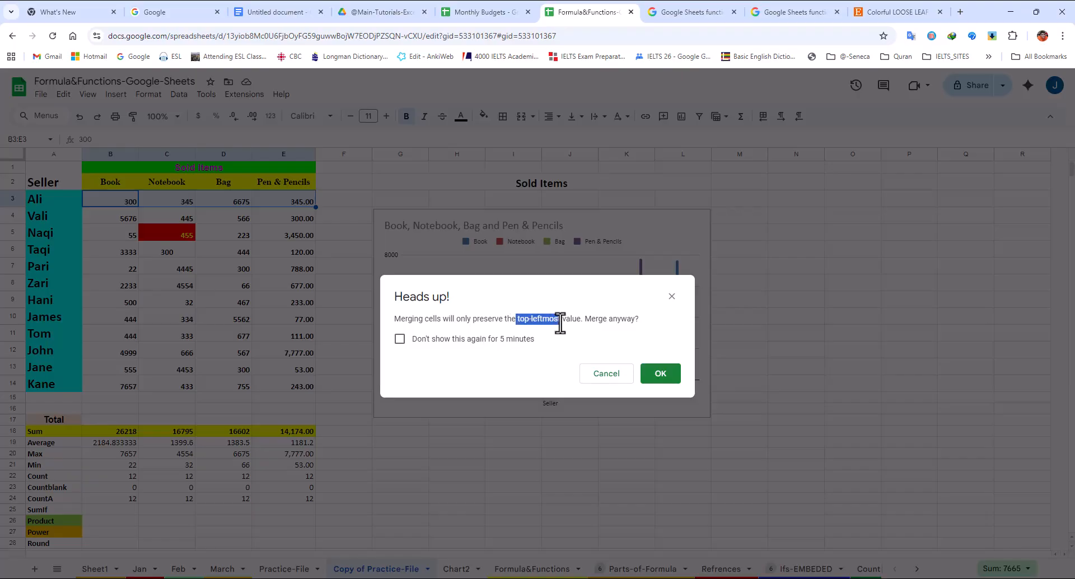
left_click(661, 373)
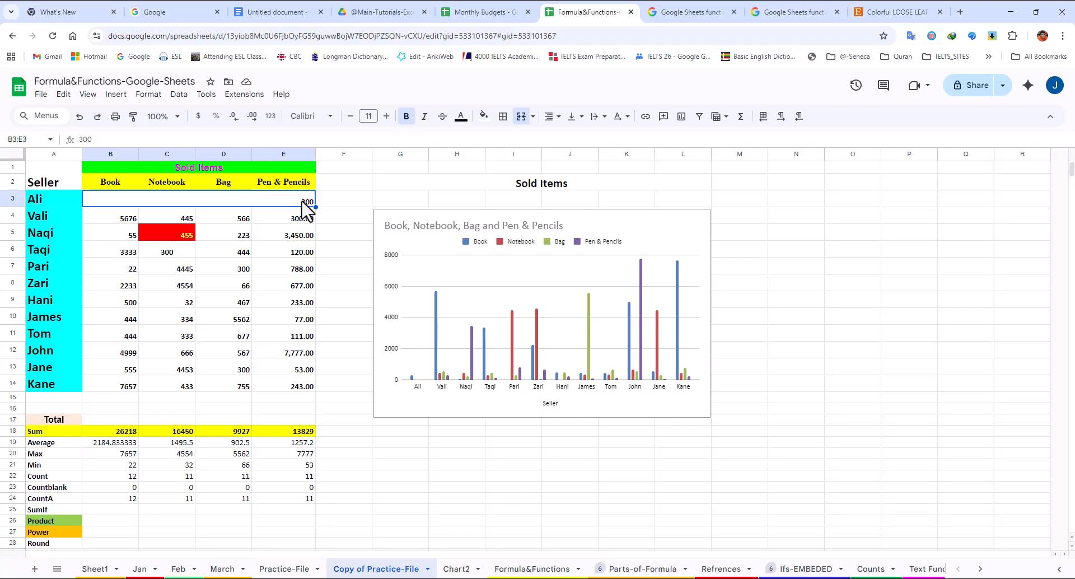
left_click(79, 117)
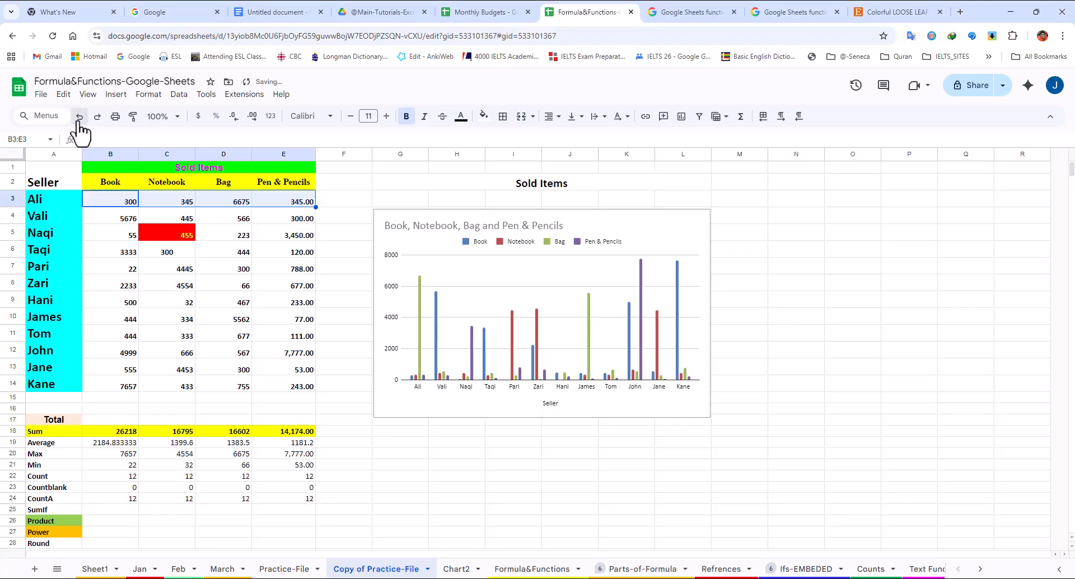
left_click(533, 120)
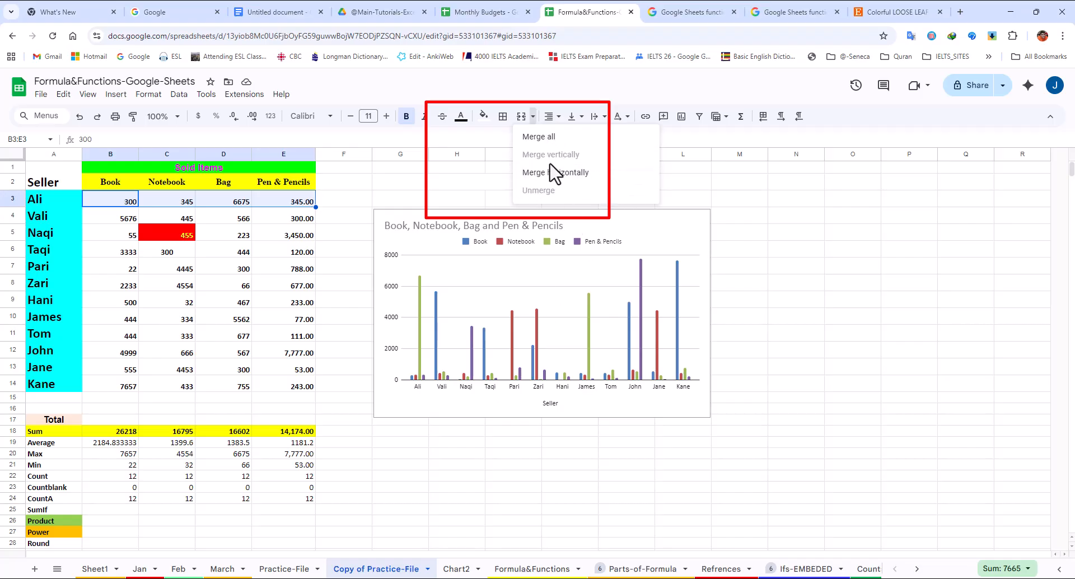
- Enter "numbers" in cell N4 and merge the range N4:N17 vertically
left_click(788, 222)
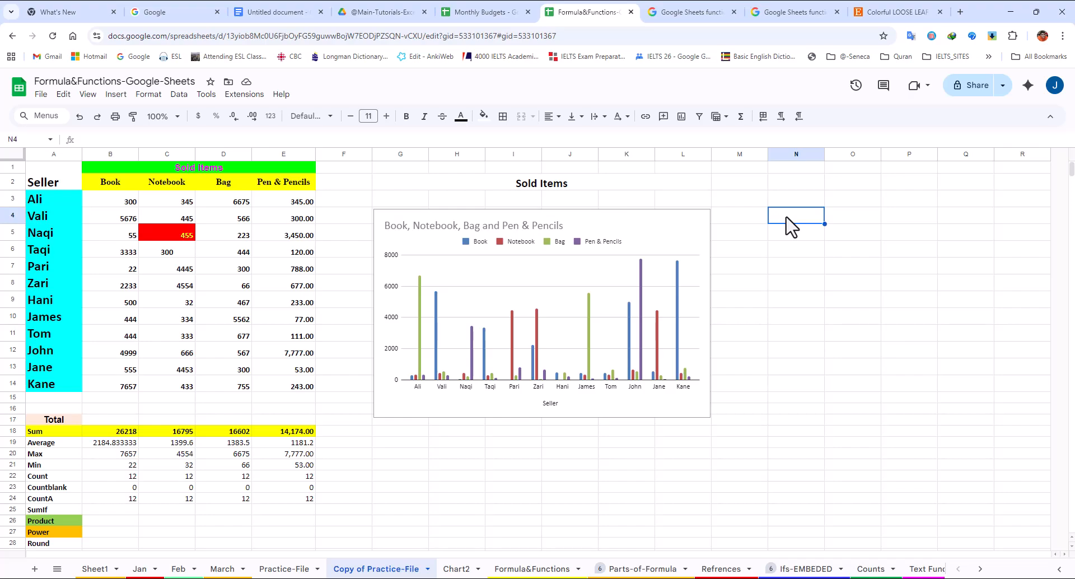
type("numbers")
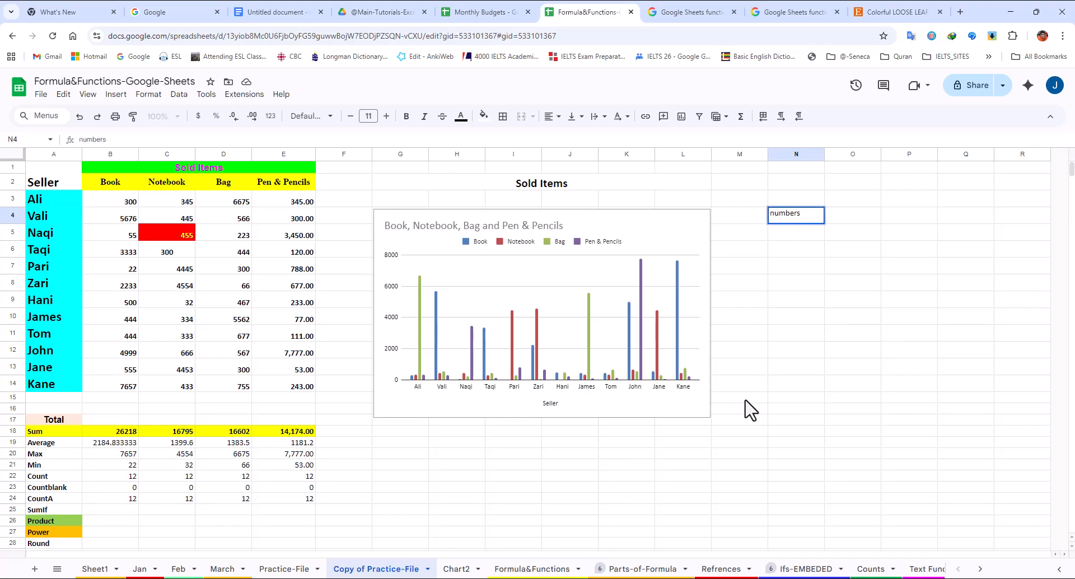
left_click(829, 224)
left_click_drag(810, 215, 806, 419)
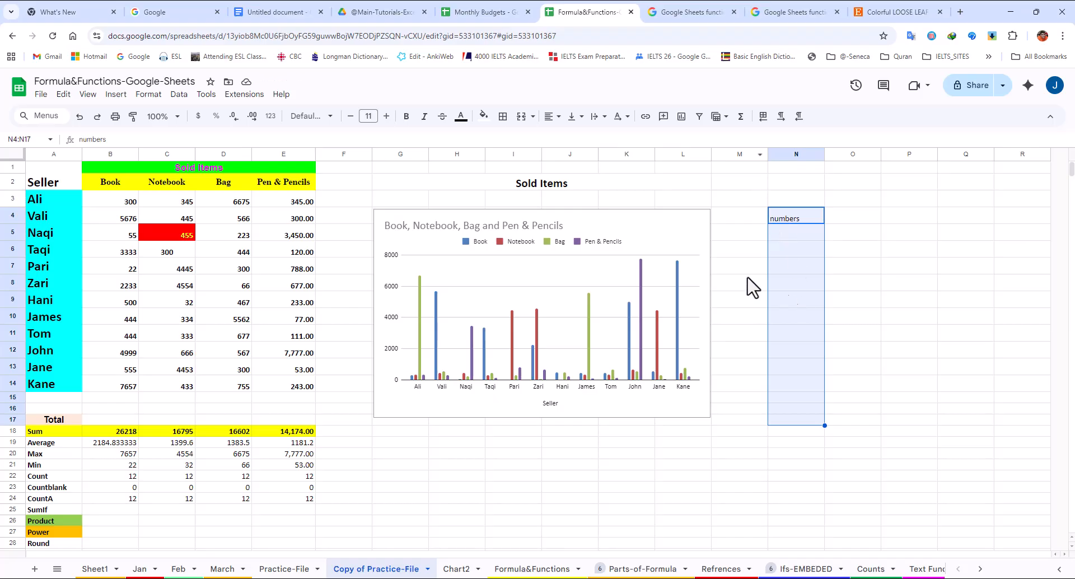
left_click(532, 117)
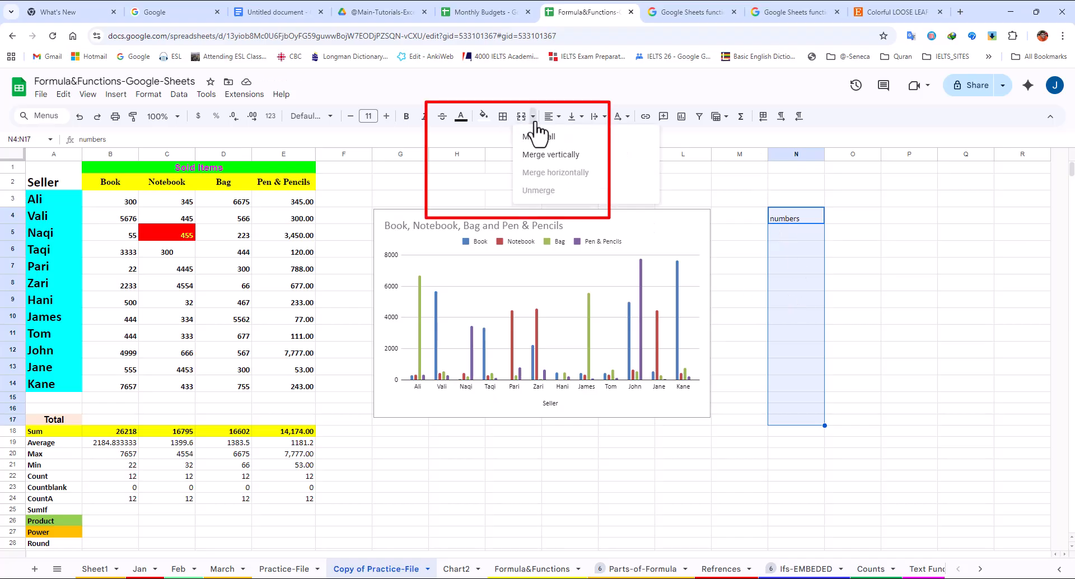
left_click(563, 160)
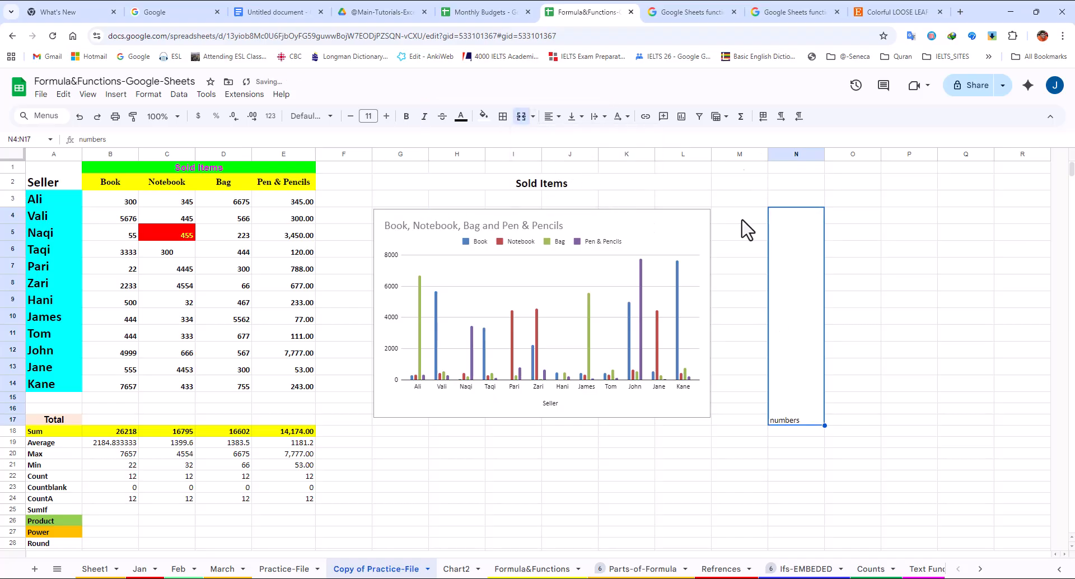
- Center the text of the merged cell N4:N17 horizontally and align it to the middle vertically
left_click(551, 116)
left_click(571, 138)
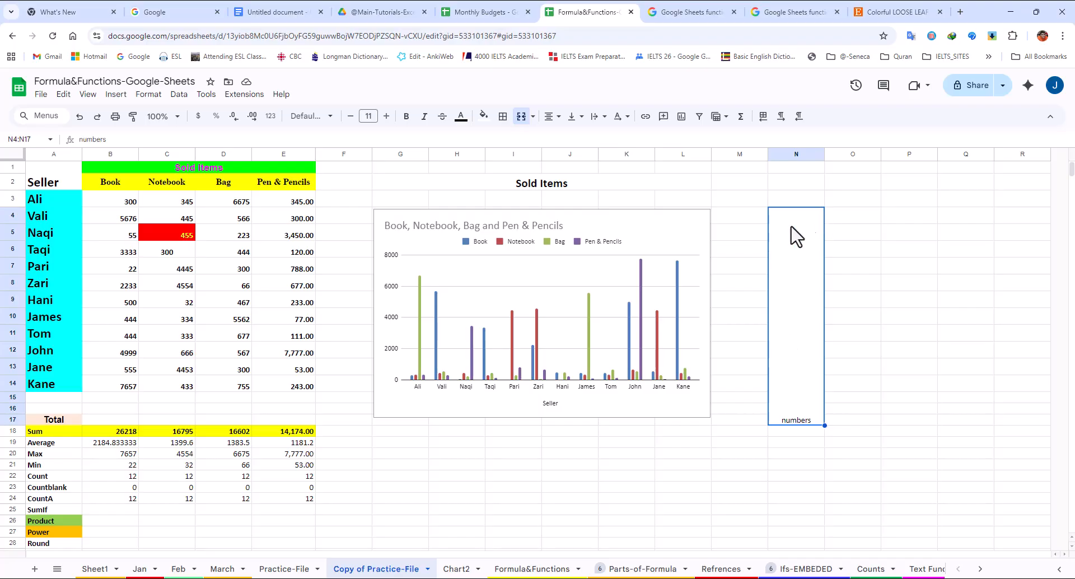
left_click(582, 119)
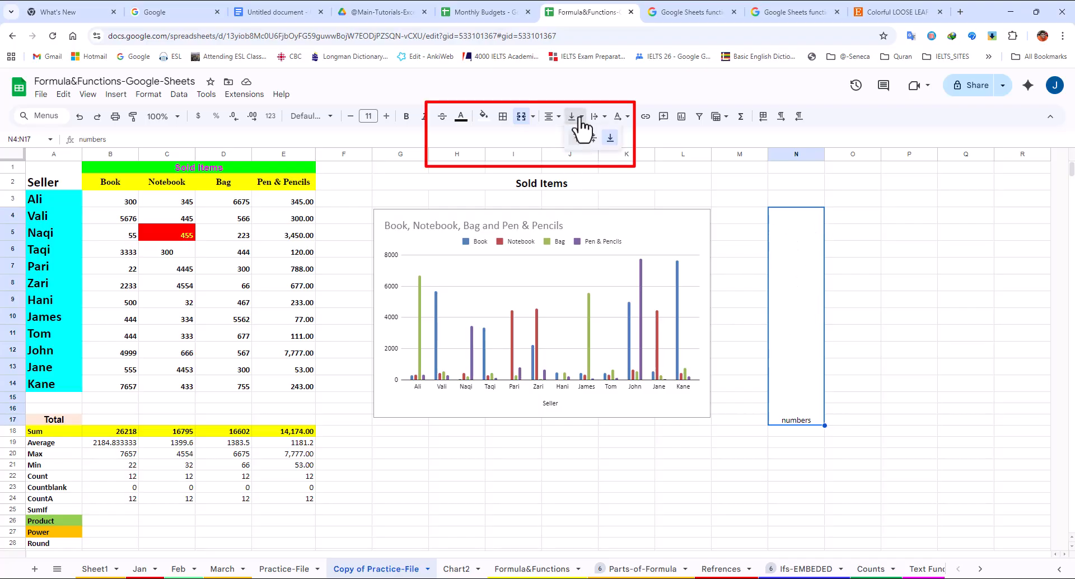
left_click(593, 147)
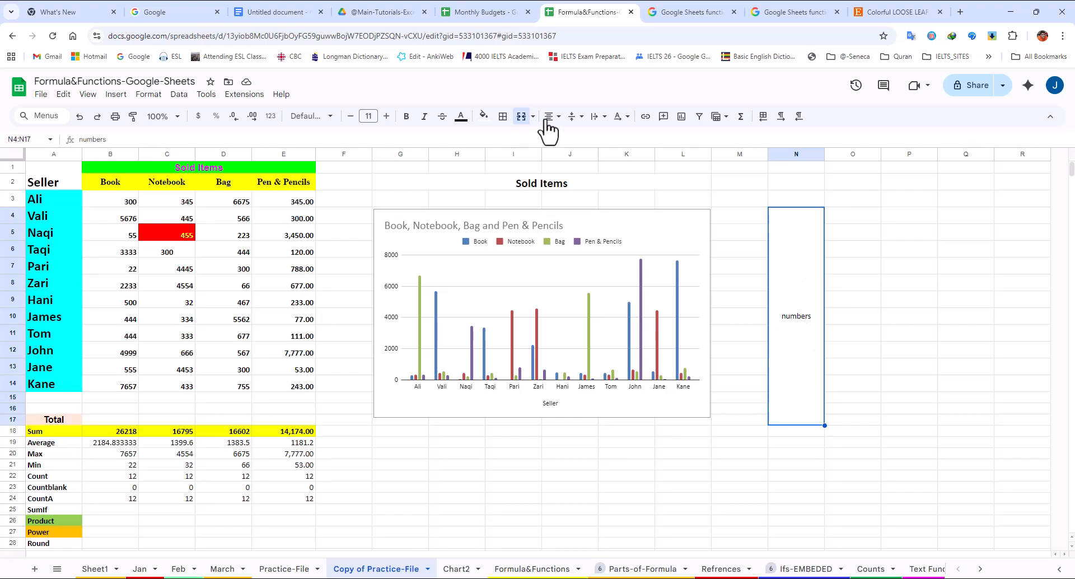
- Try top and bottom vertical alignment on the merged "numbers" cell and return it to middle
left_click(577, 117)
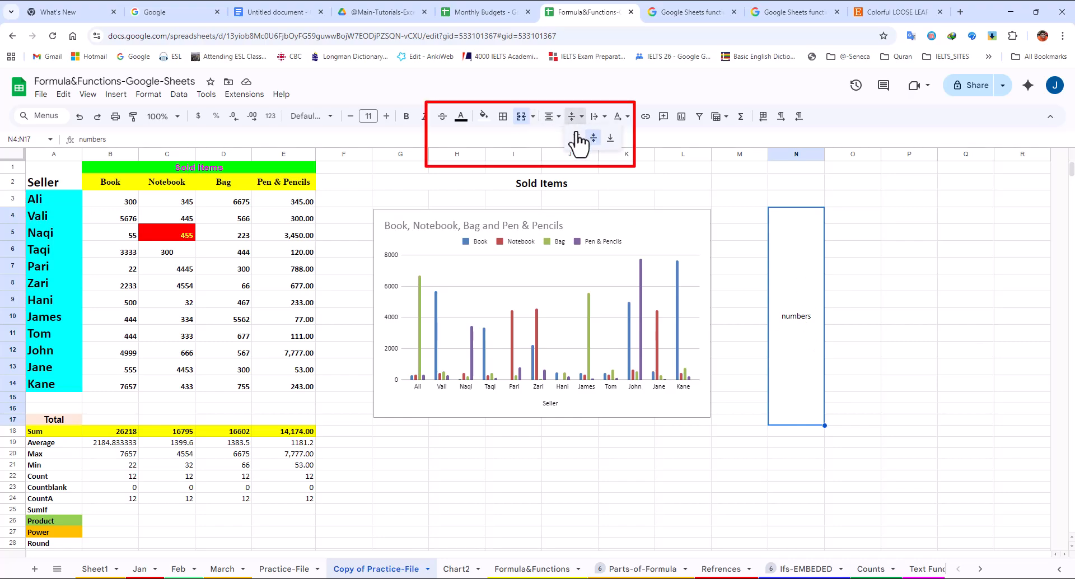
left_click(577, 137)
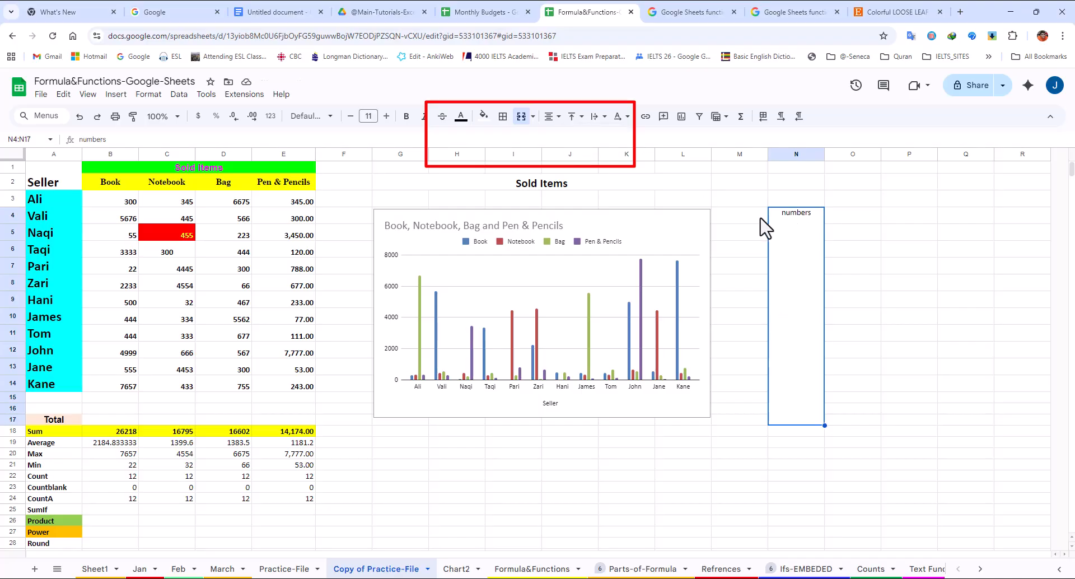
left_click(574, 116)
left_click(612, 138)
left_click(574, 117)
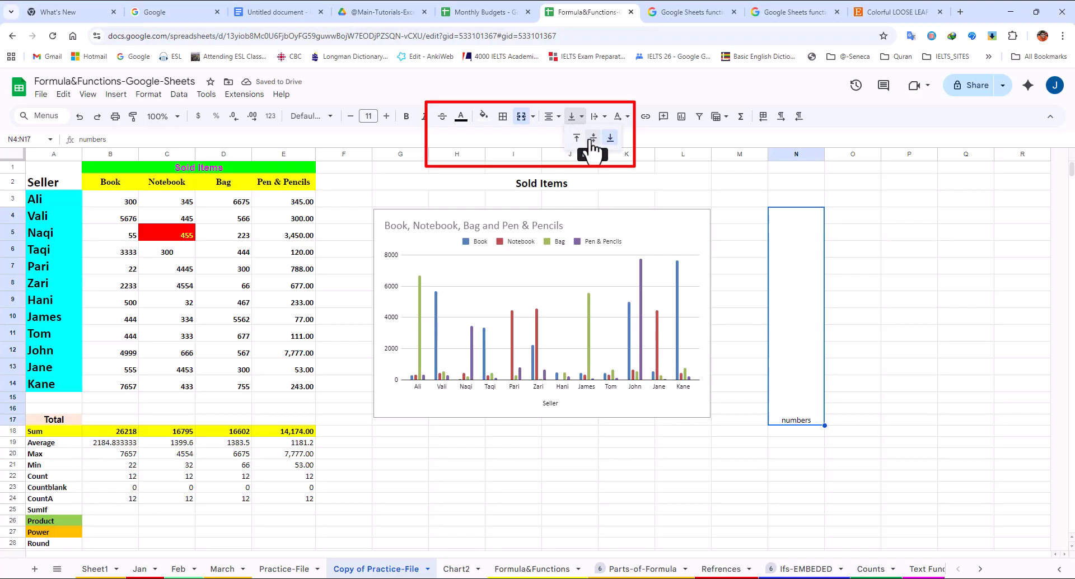
left_click(594, 138)
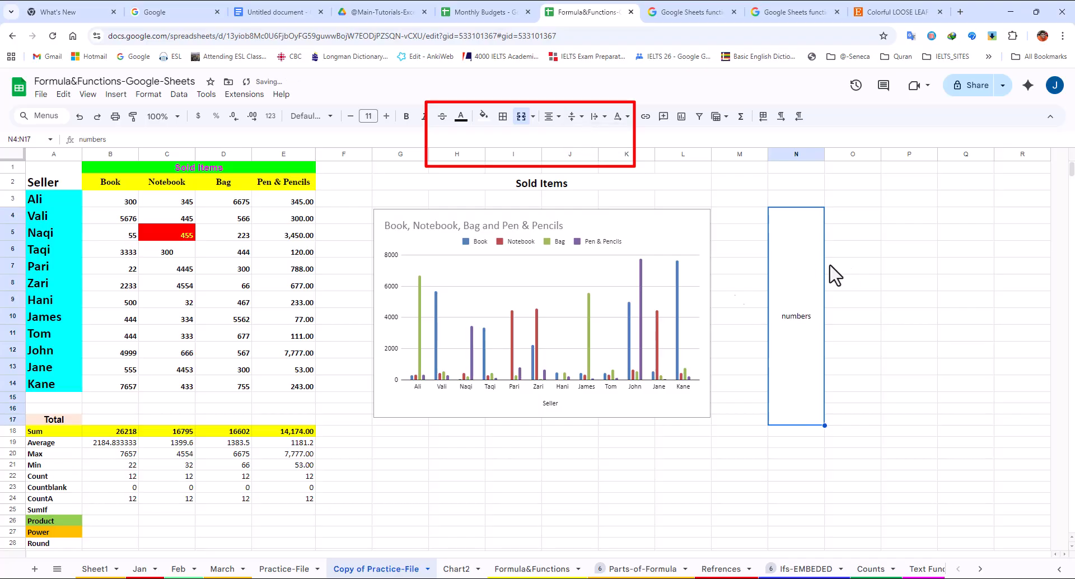
- Unmerge the range N4:N17 and merge it vertically again
left_click(532, 120)
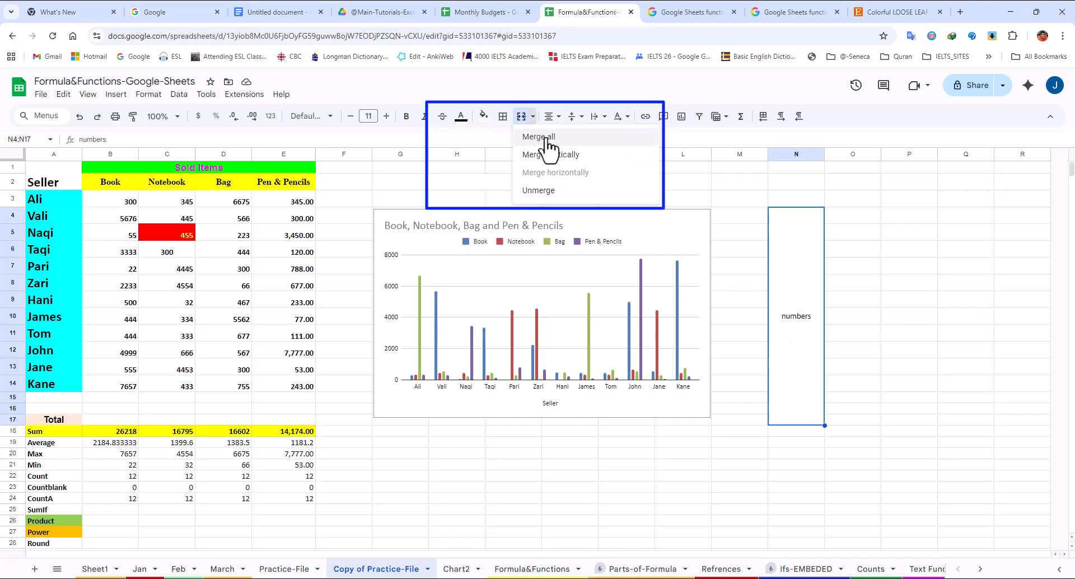
left_click(538, 191)
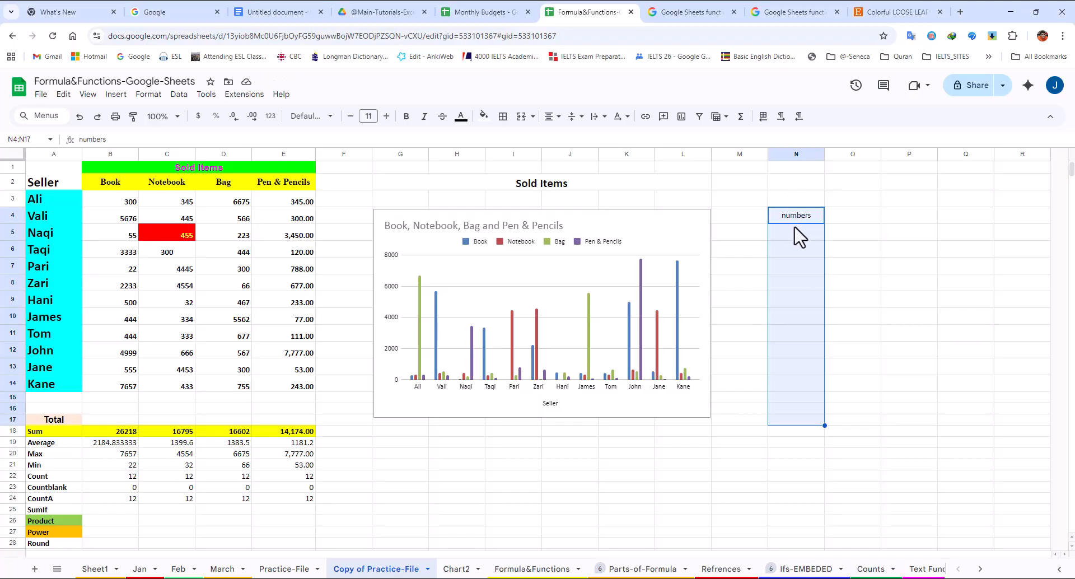
left_click(532, 117)
left_click(554, 155)
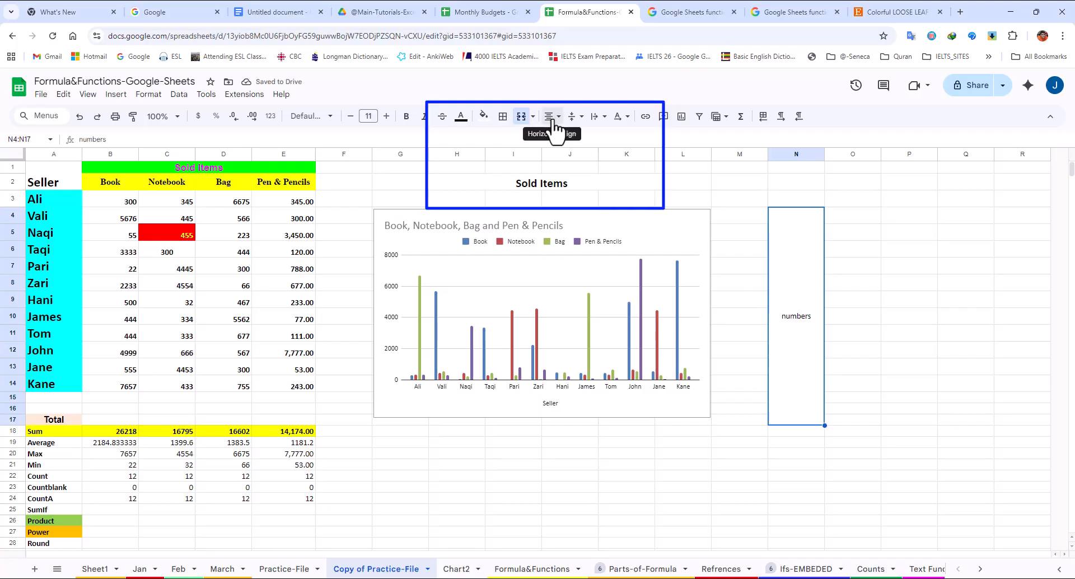
- Try right and left alignment on the "Sold Items" heading above the chart and return it to center
left_click(544, 185)
left_click(552, 116)
left_click(587, 138)
left_click(551, 116)
left_click(554, 138)
left_click(551, 117)
left_click(571, 138)
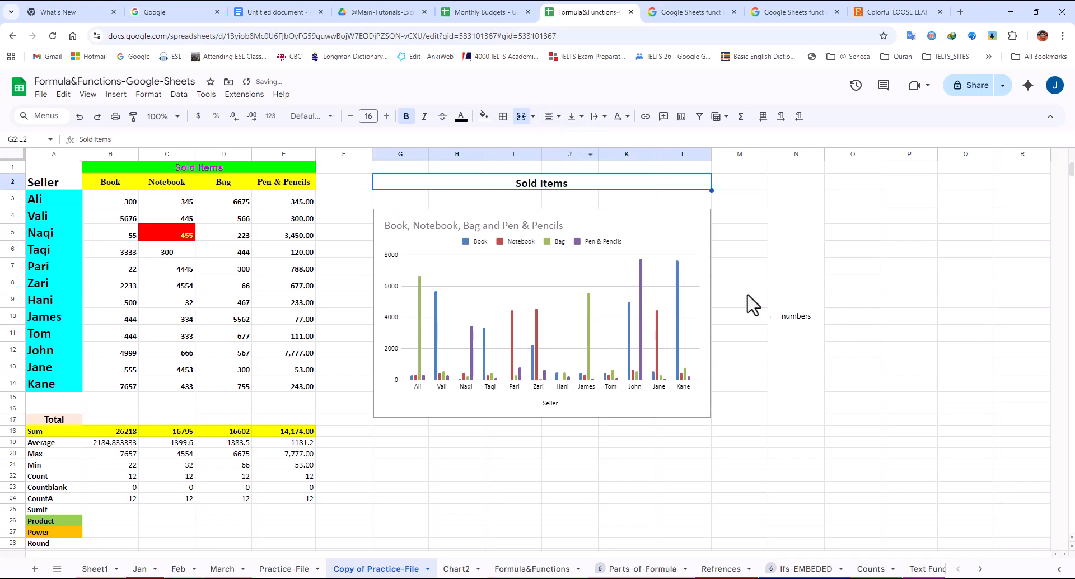
left_click(798, 318)
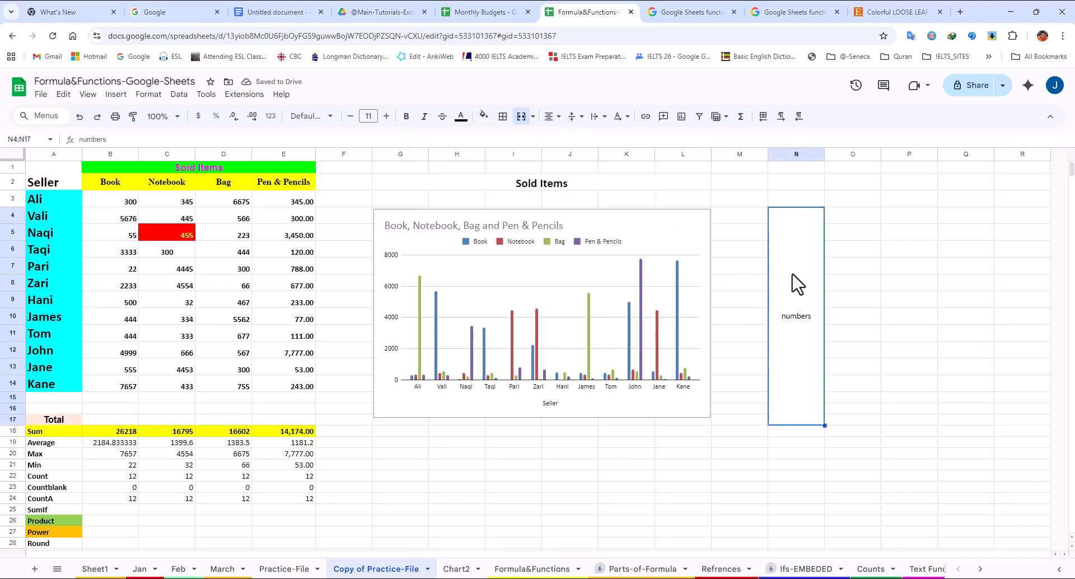
left_click(573, 116)
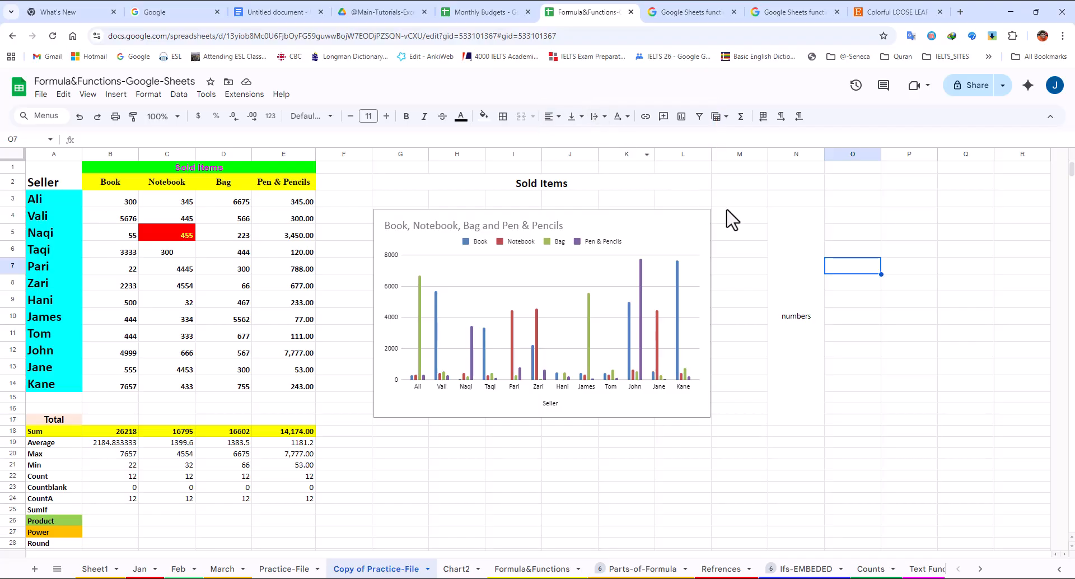
- Enter a two-sentence introduction in cell M3 giving a person's full name and ending with "I am a teacher."
left_click(746, 200)
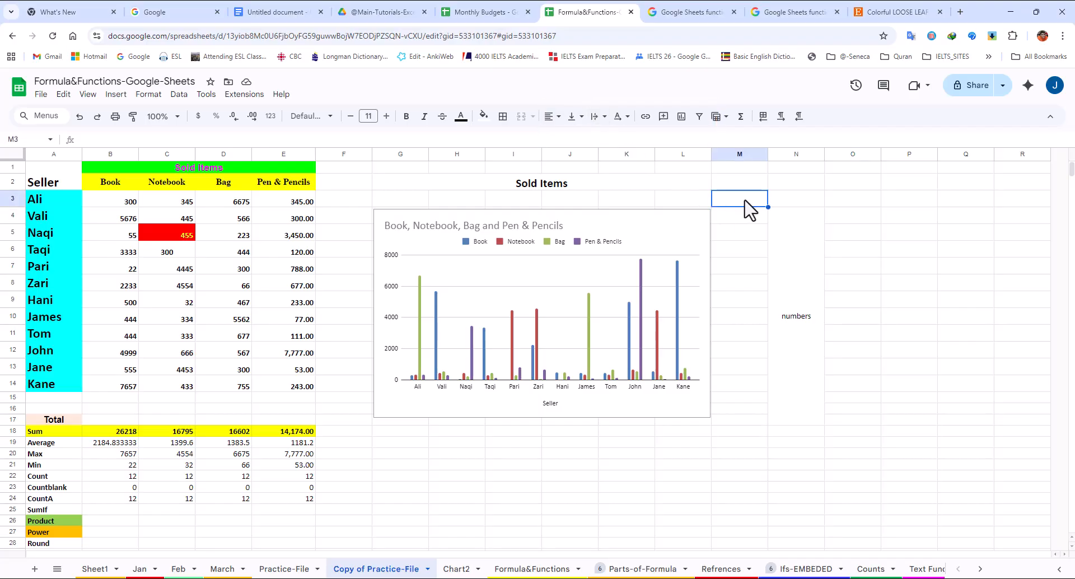
type("My name is John Smith. I a")
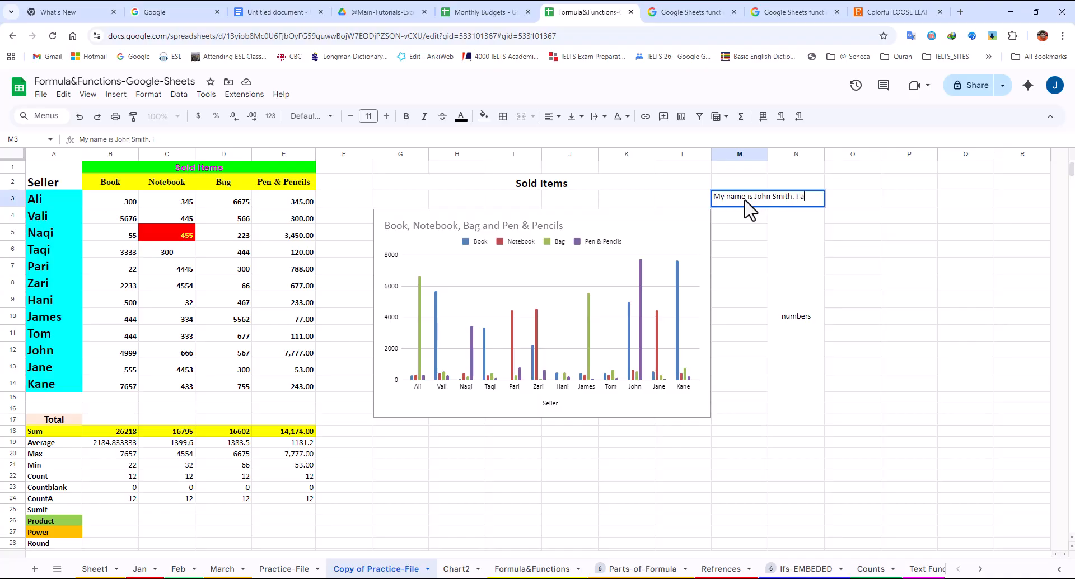
type("m a teacher.")
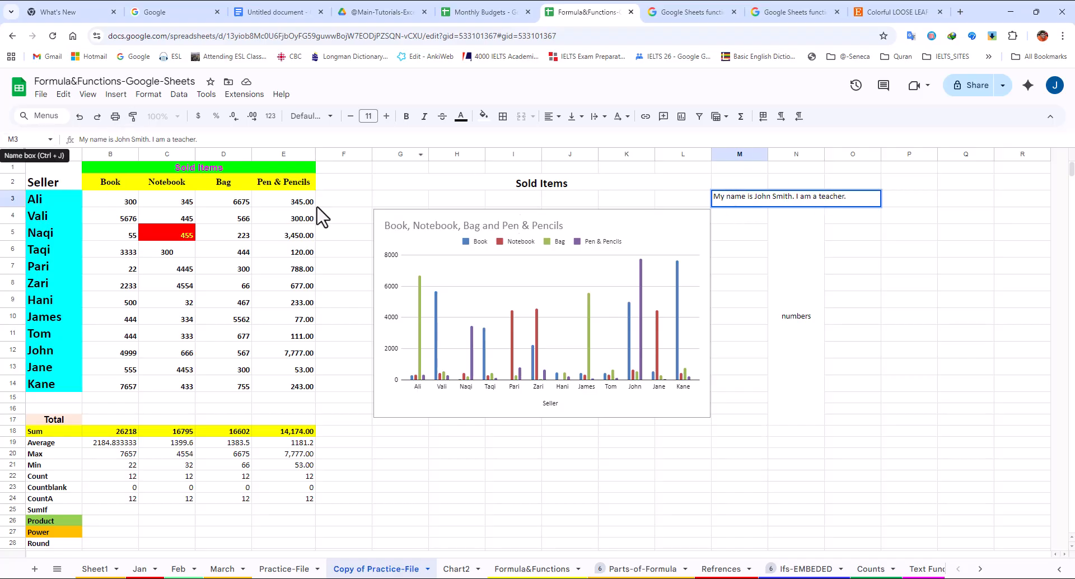
left_click(933, 206)
left_click(751, 200)
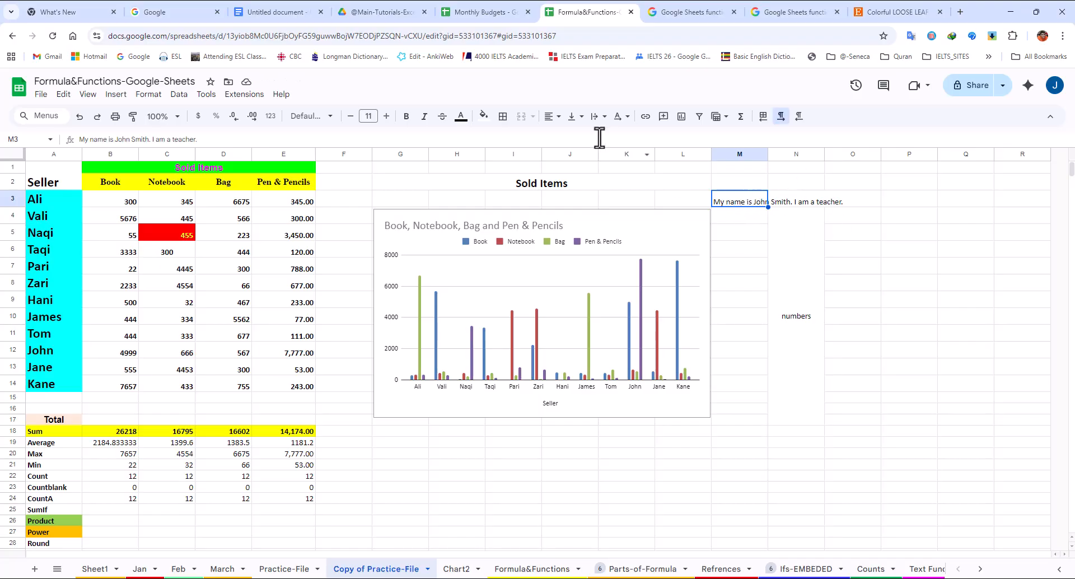
- Wrap the introduction text within cell M3, and switch its text wrapping to Clip
left_click(598, 117)
left_click(616, 139)
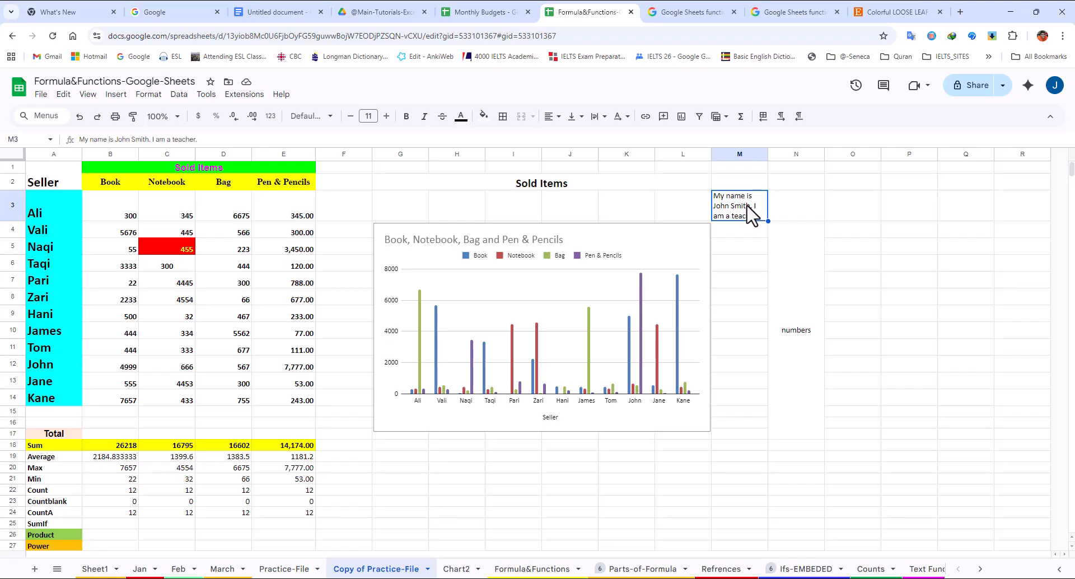
left_click(598, 115)
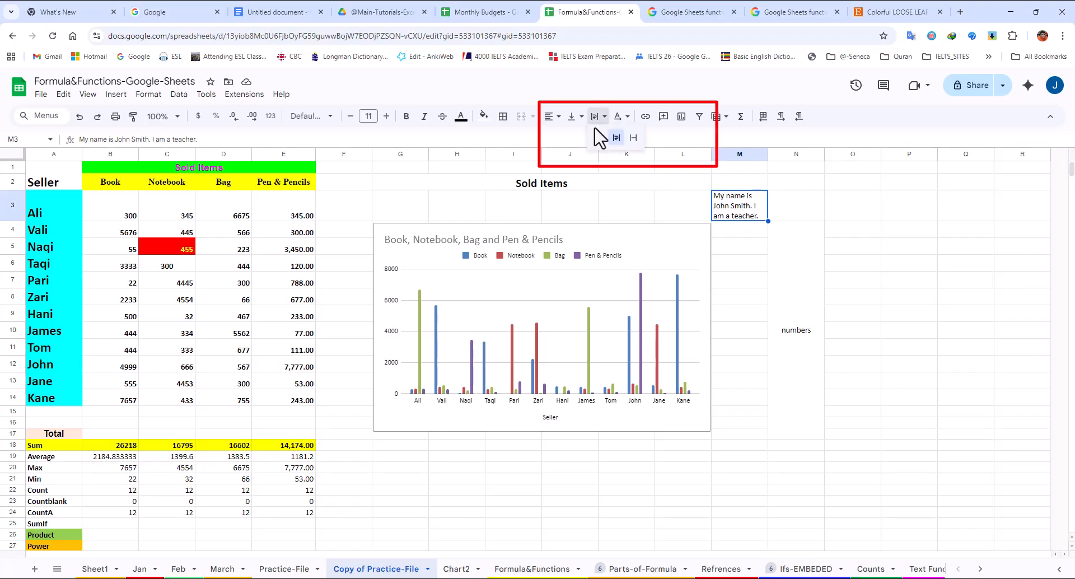
left_click(633, 140)
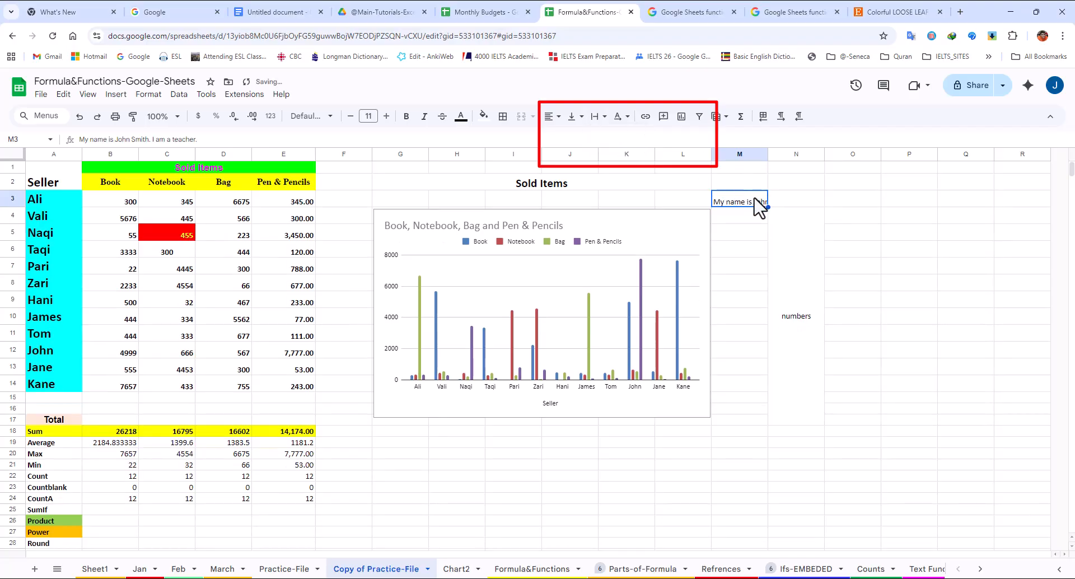
left_click(790, 202)
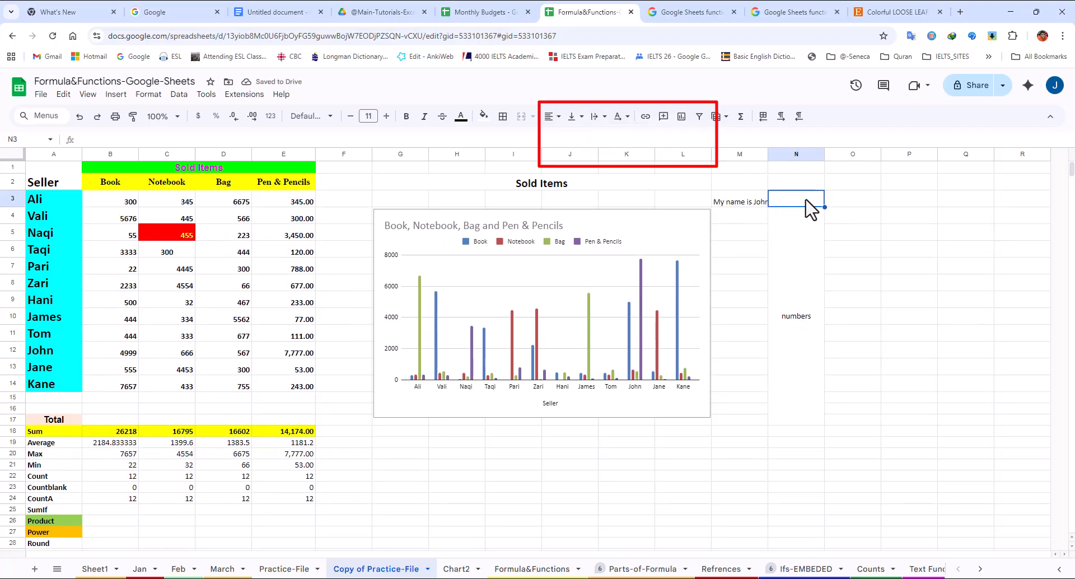
- Set the text wrapping of cell M3 to Overflow so the sentence extends across the neighbouring cells
left_click(756, 200)
left_click(598, 116)
left_click(599, 139)
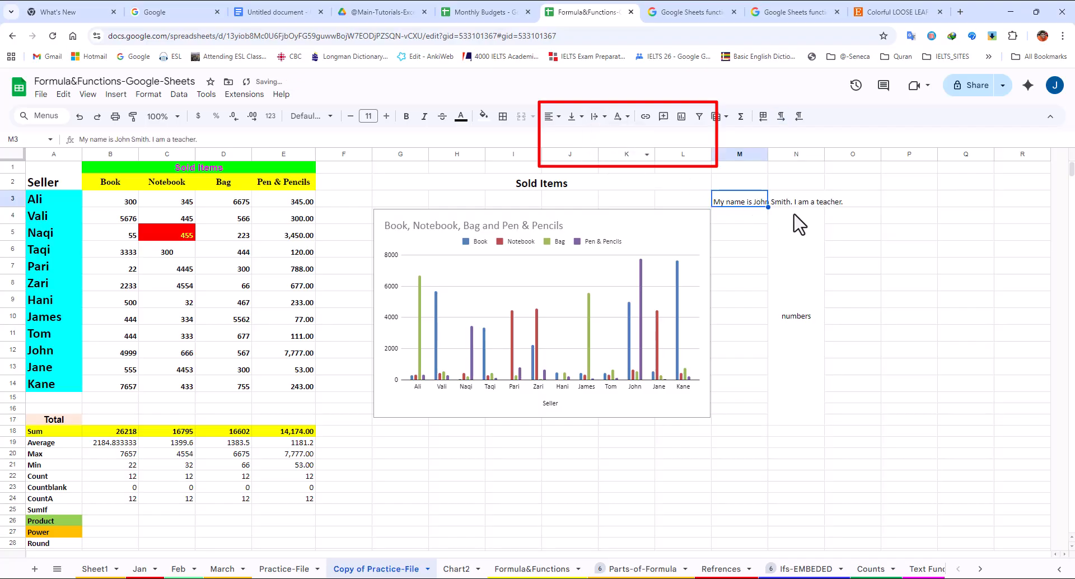
left_click(844, 200)
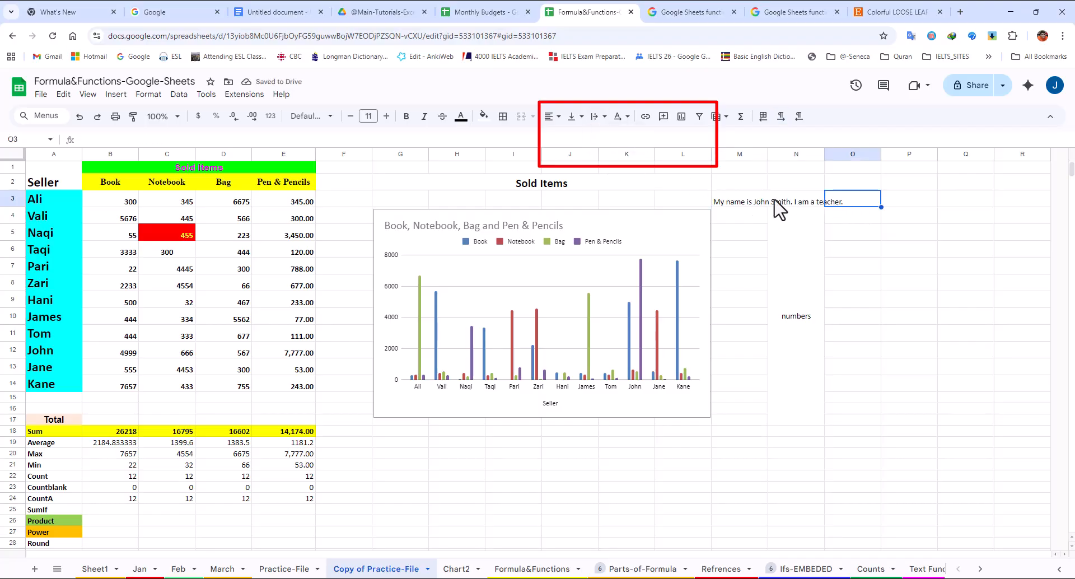
- Try the Wrap and Clip text wrapping options on cell M3 and check the cell's full content
left_click(745, 202)
left_click(598, 116)
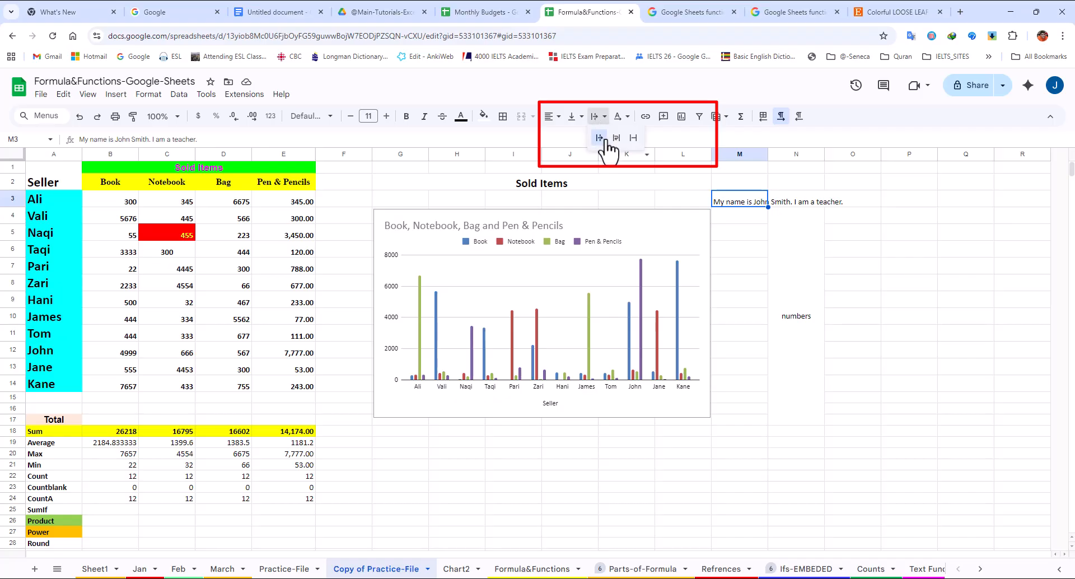
left_click(617, 138)
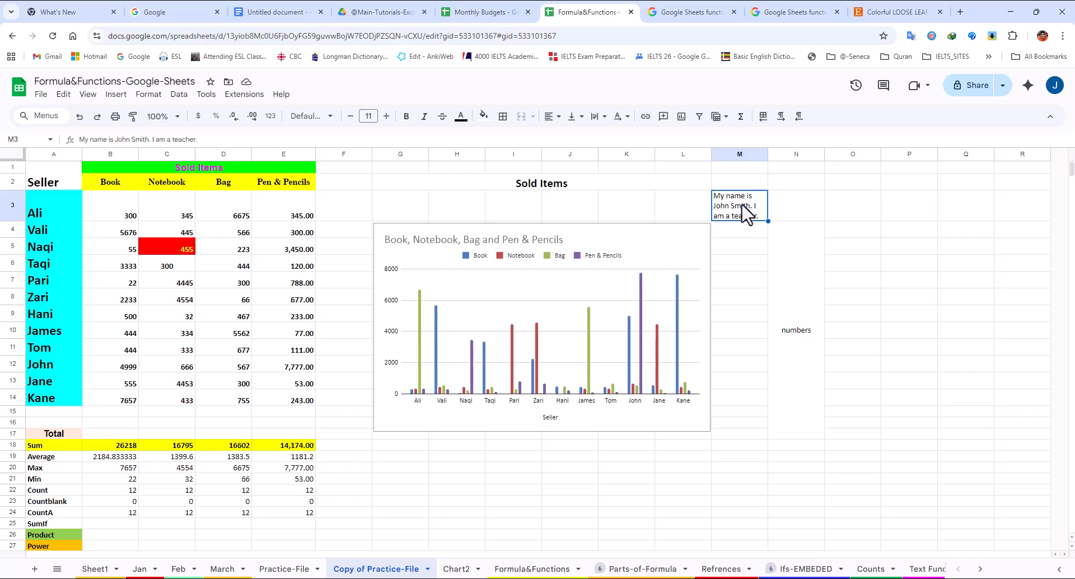
left_click(598, 116)
left_click(633, 137)
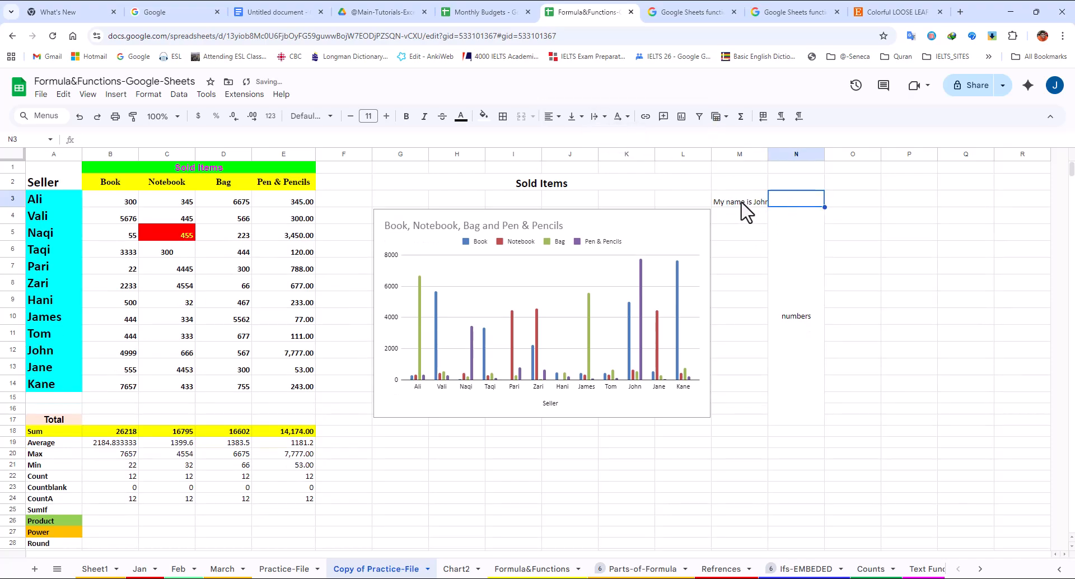
left_click_drag(172, 139, 193, 140)
triple_click(193, 139)
left_click(250, 145)
- Fit column M to the width of the sentence in M3, and narrow the column to less than its neighbours' width
left_click(747, 203)
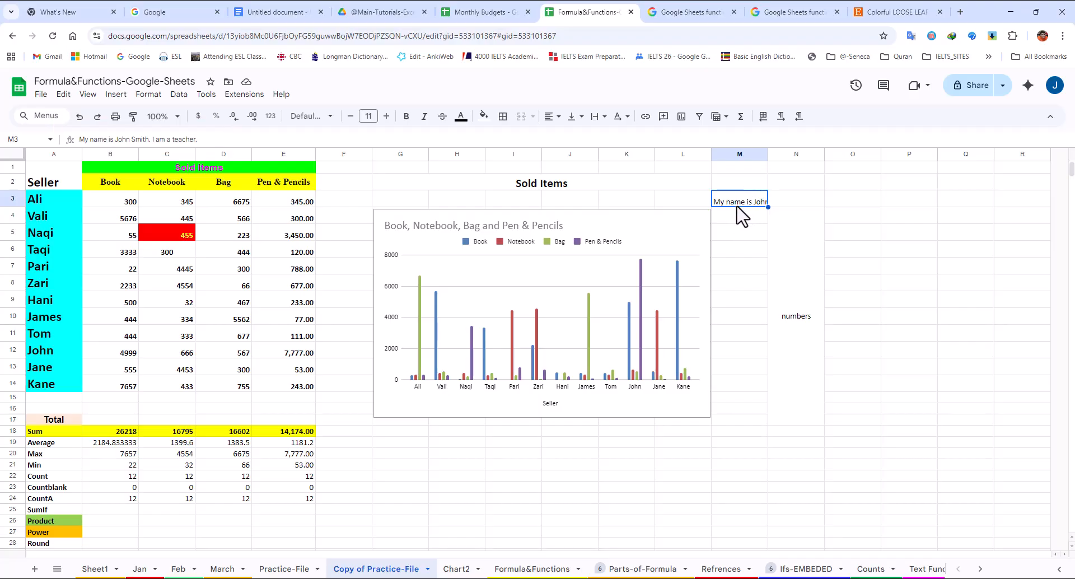
double_click(768, 154)
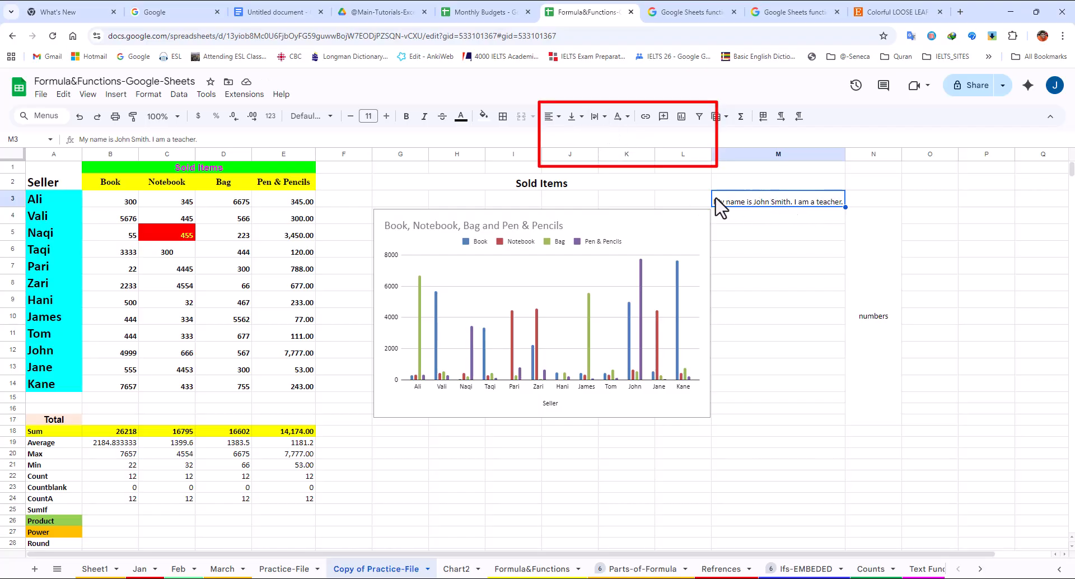
left_click_drag(846, 153, 750, 153)
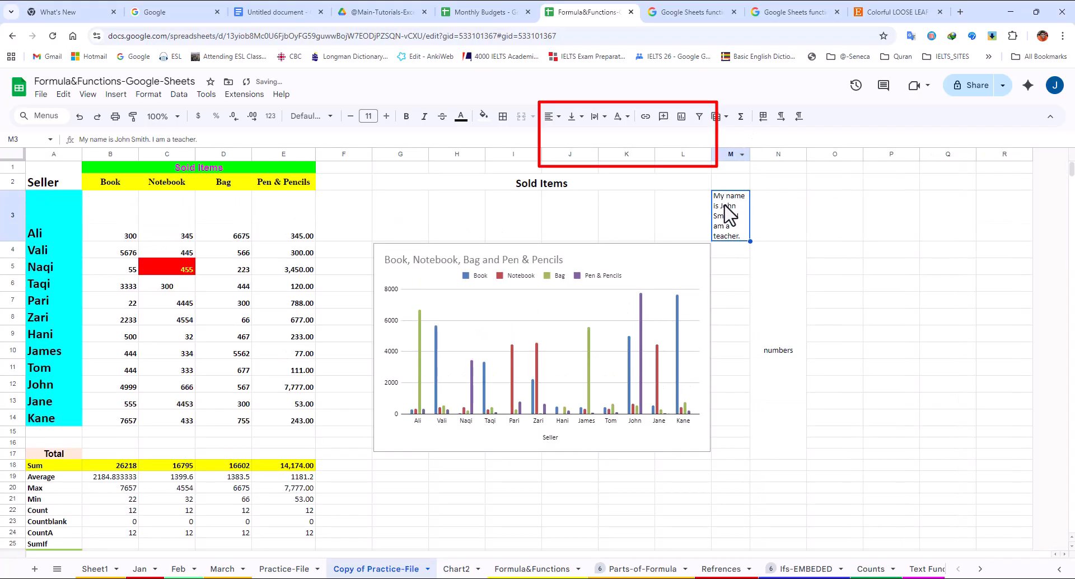
- Set the text wrapping of cell M3 to Clip and open the cell's content to view the whole sentence
left_click(596, 120)
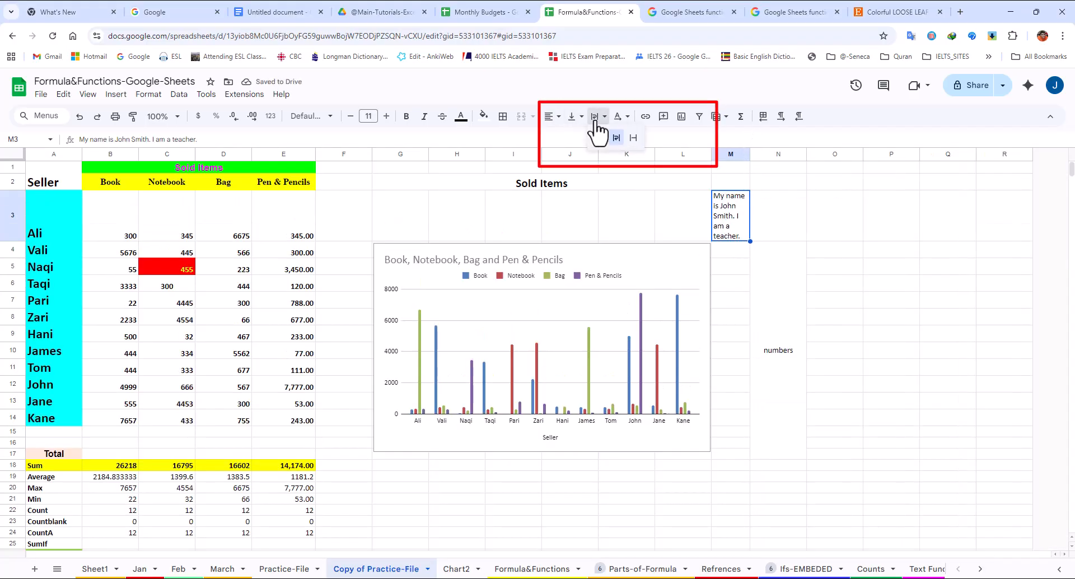
left_click(633, 137)
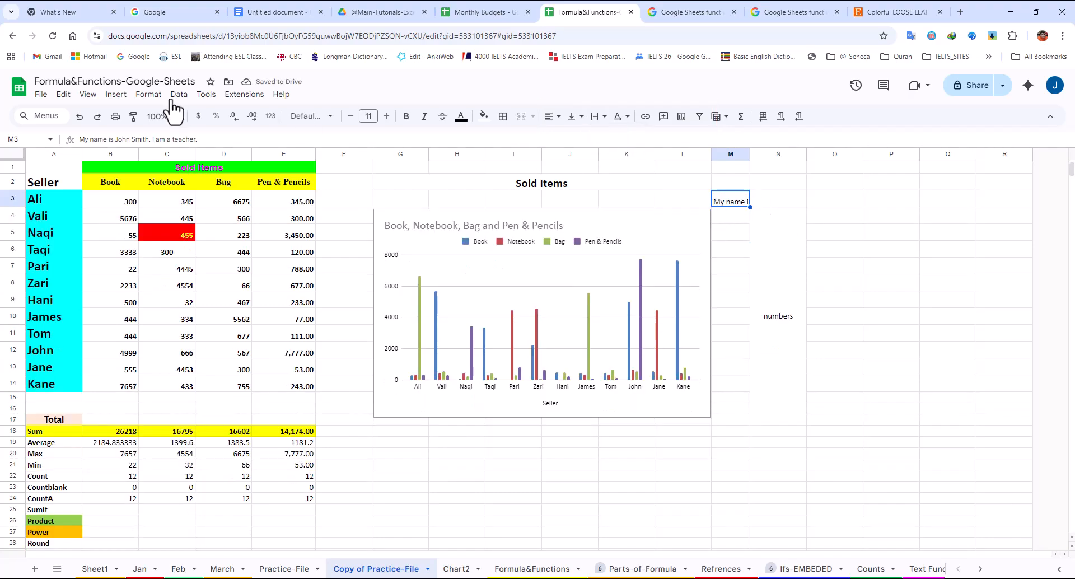
left_click(175, 139)
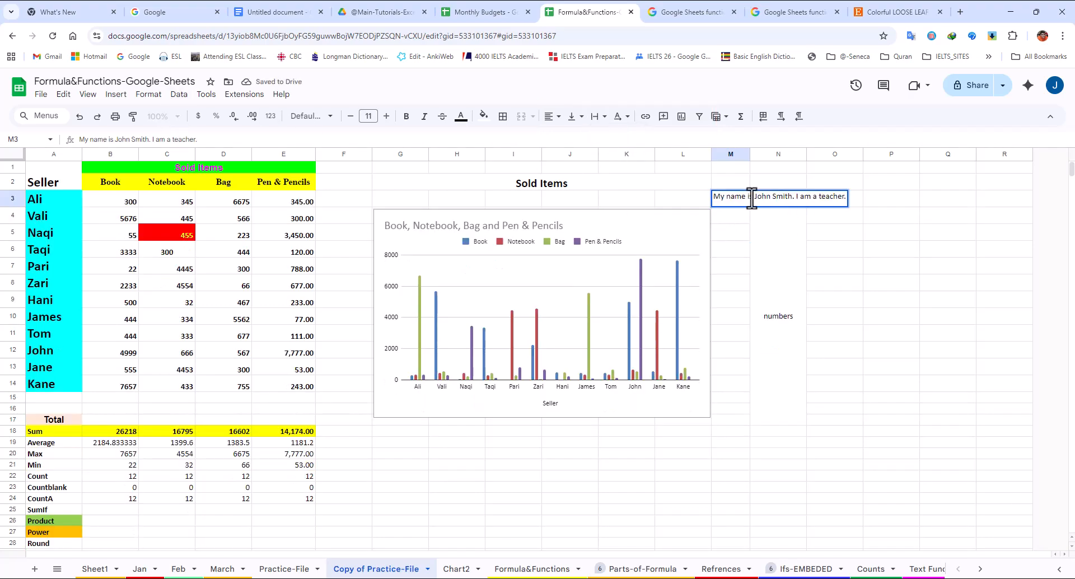
left_click(890, 204)
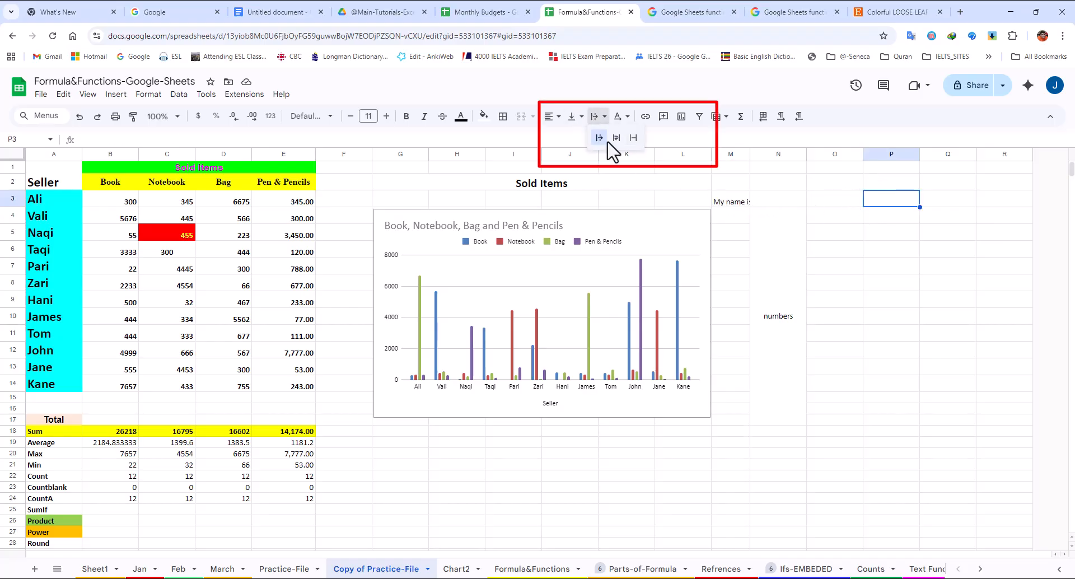
- Set the text wrapping of cell M3 to Overflow and enter "He is a good student." in neighbouring cell N3
left_click(744, 202)
left_click(597, 116)
left_click(599, 138)
left_click(819, 187)
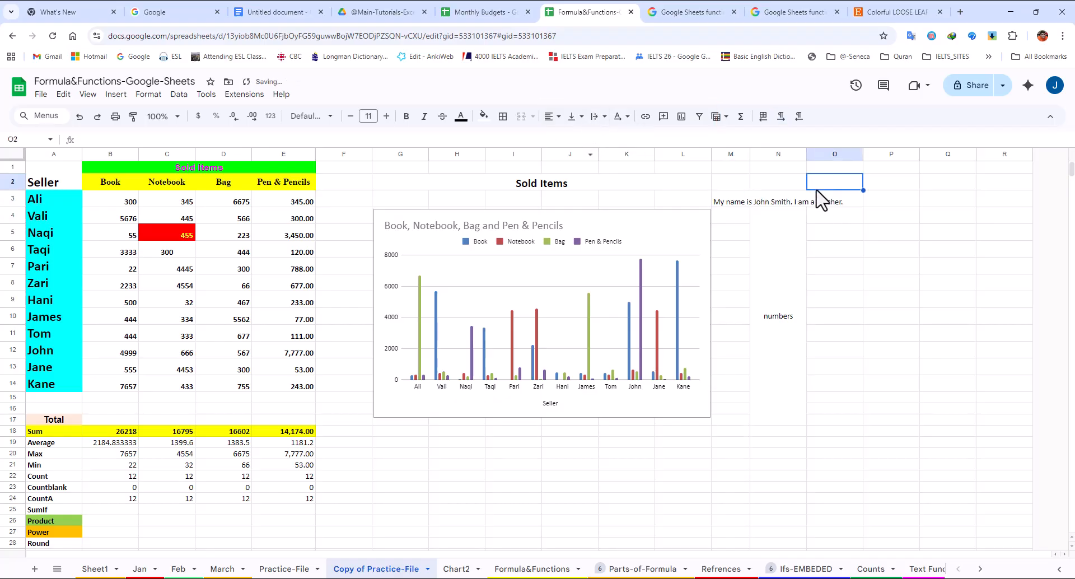
left_click(791, 201)
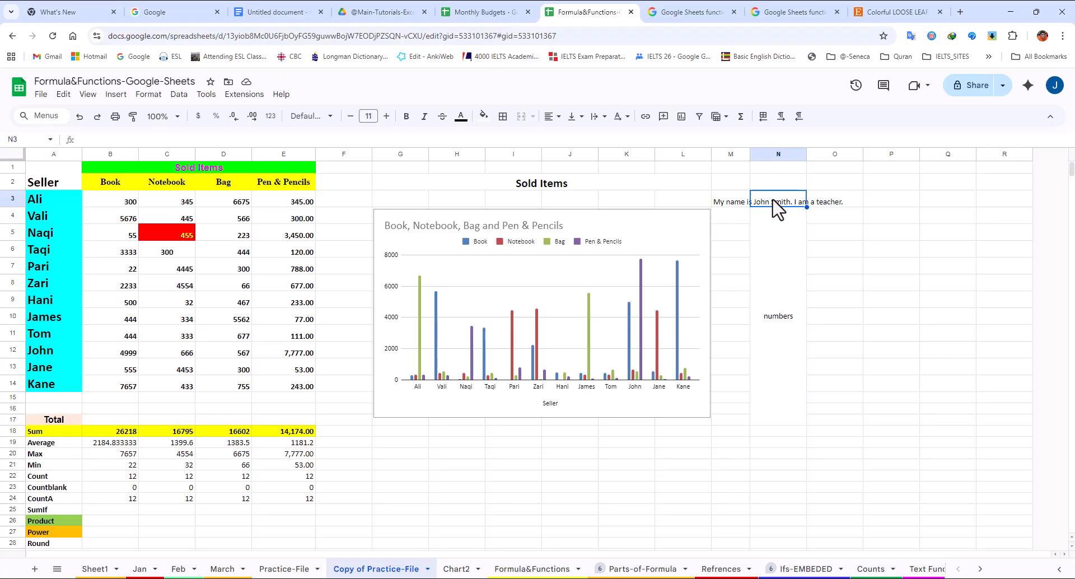
type("He is a good student.")
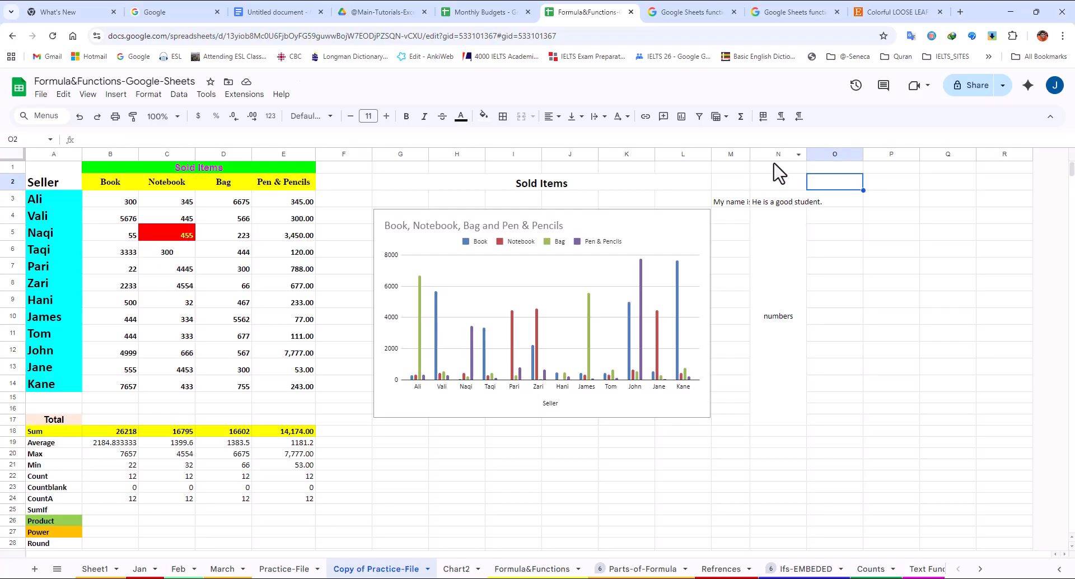
- Wrap the text in cells M3 and N3 together
left_click(747, 202)
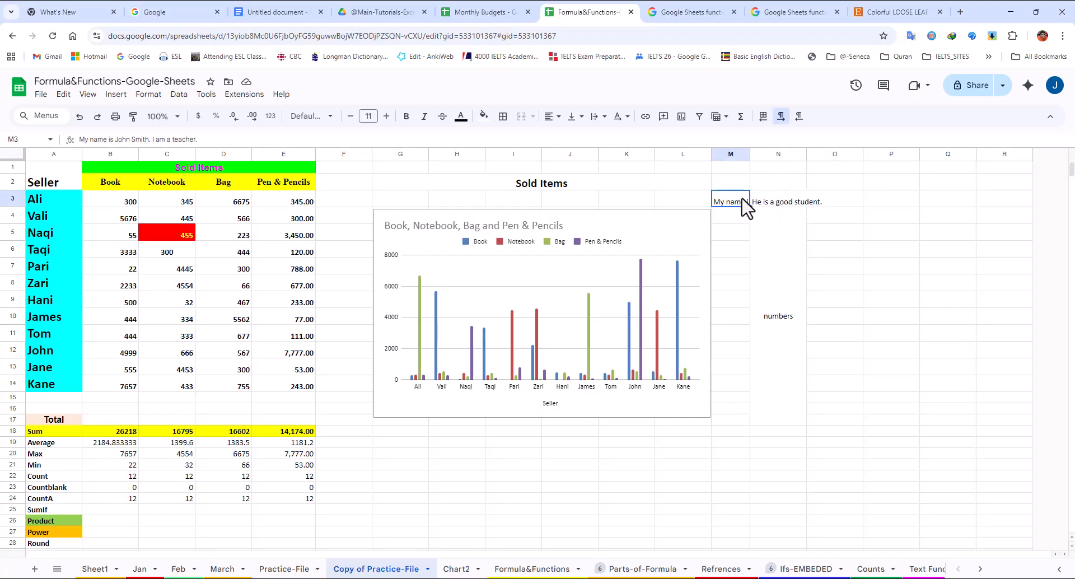
left_click(766, 203, "shift")
left_click(598, 116)
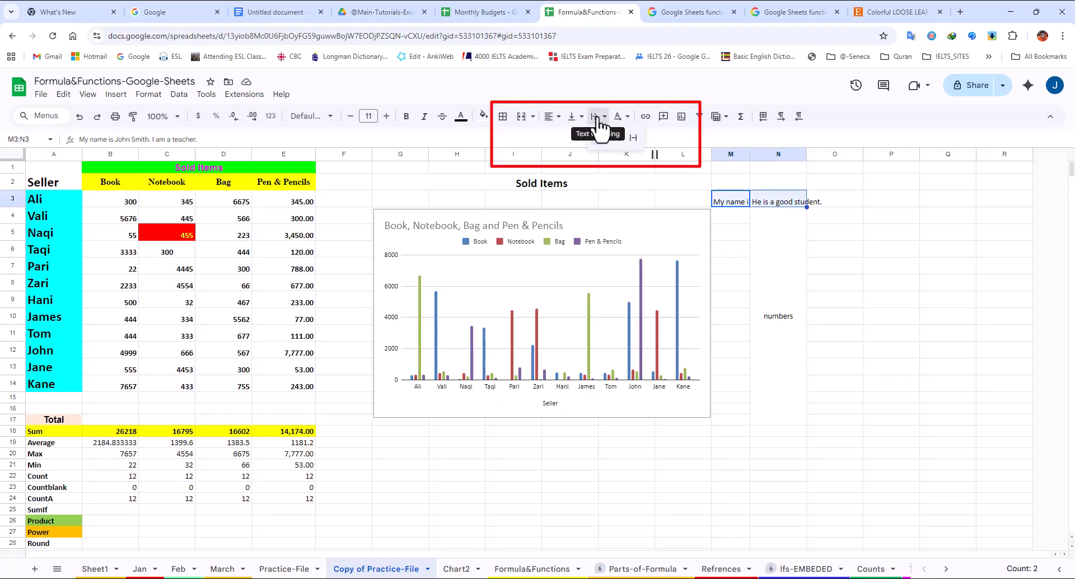
left_click(616, 138)
- Align the sentence in cell N3 vertically to the middle
left_click(784, 216)
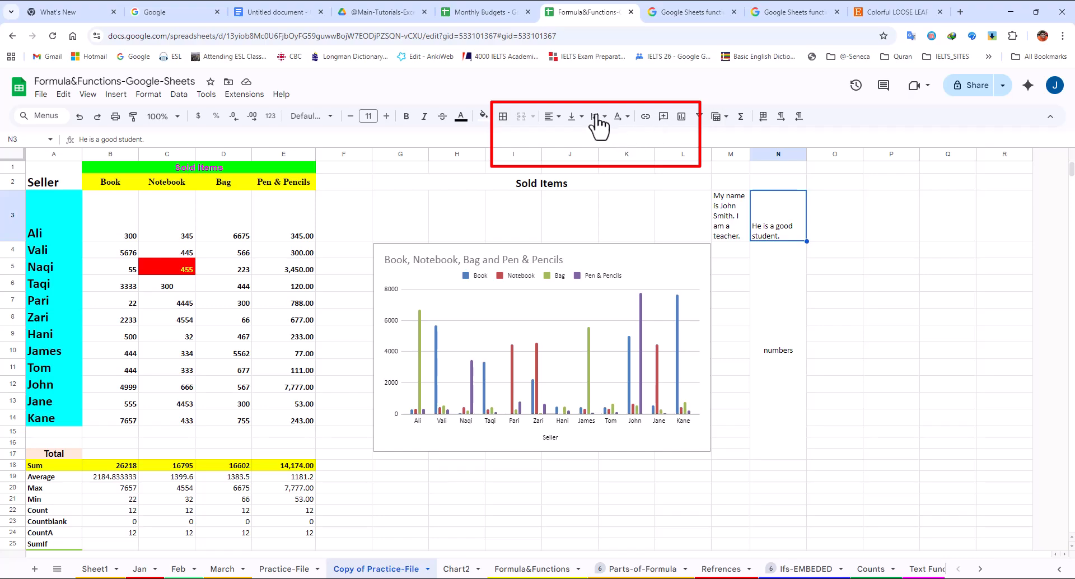
left_click(573, 116)
left_click(591, 140)
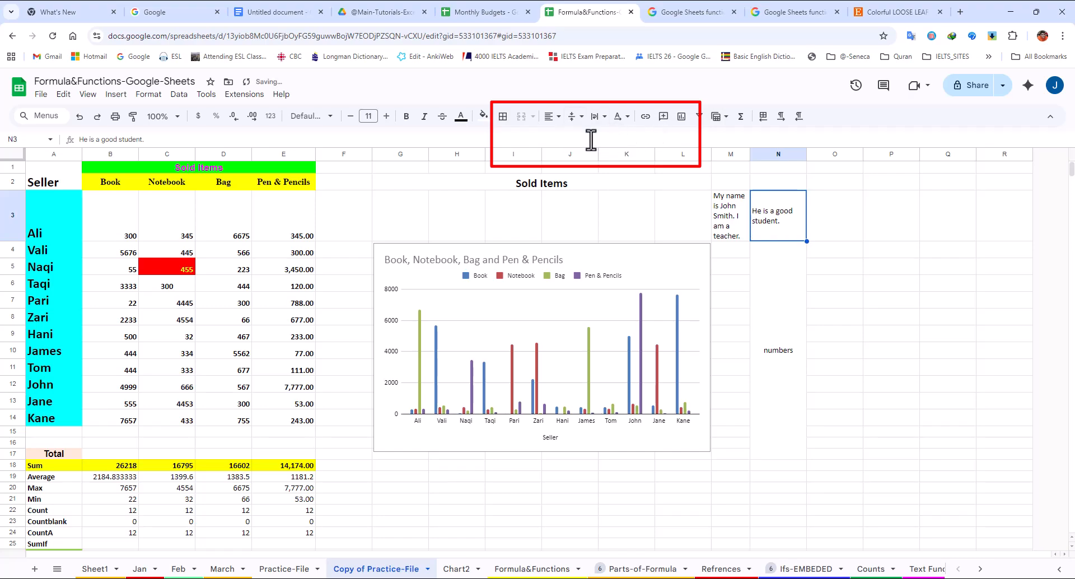
left_click(823, 221)
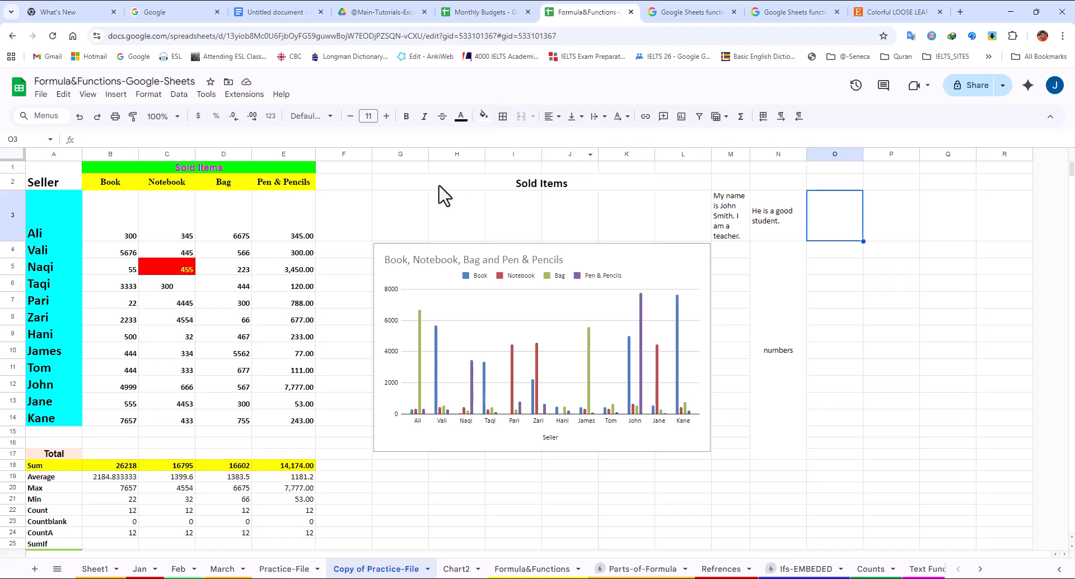
- Tilt the merged "Sold Items" heading above the chart upward using text rotation
left_click(544, 185)
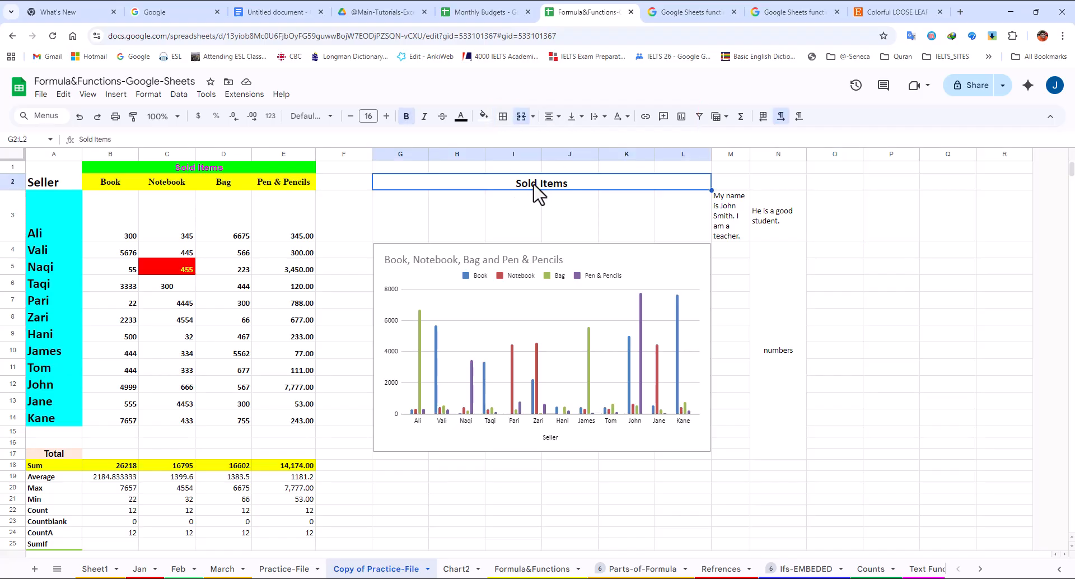
left_click(626, 118)
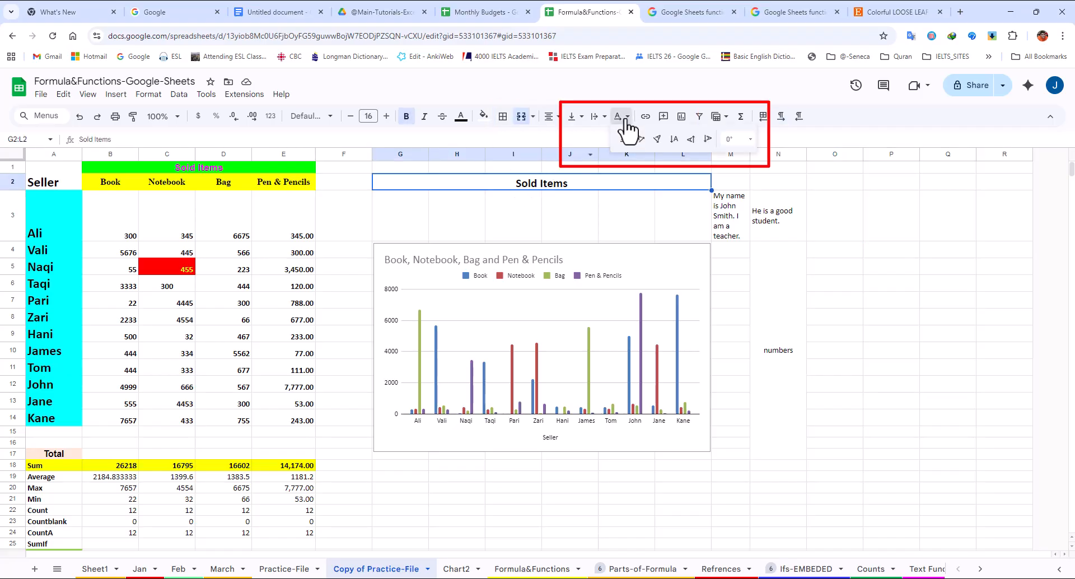
left_click(640, 140)
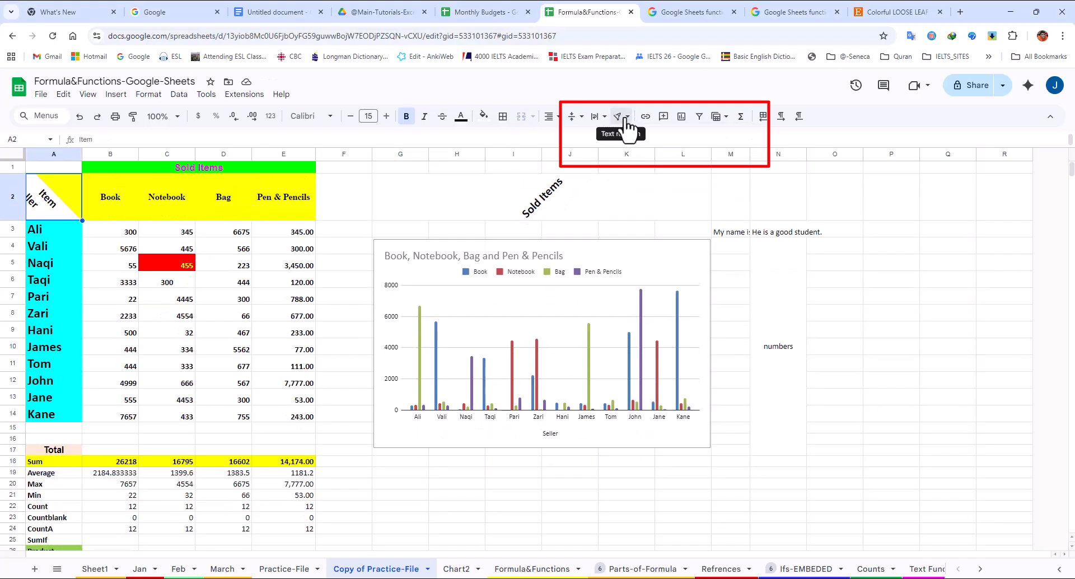
- Try a rotation angle of -15° on the "Sold Items" heading above the chart
left_click(560, 189)
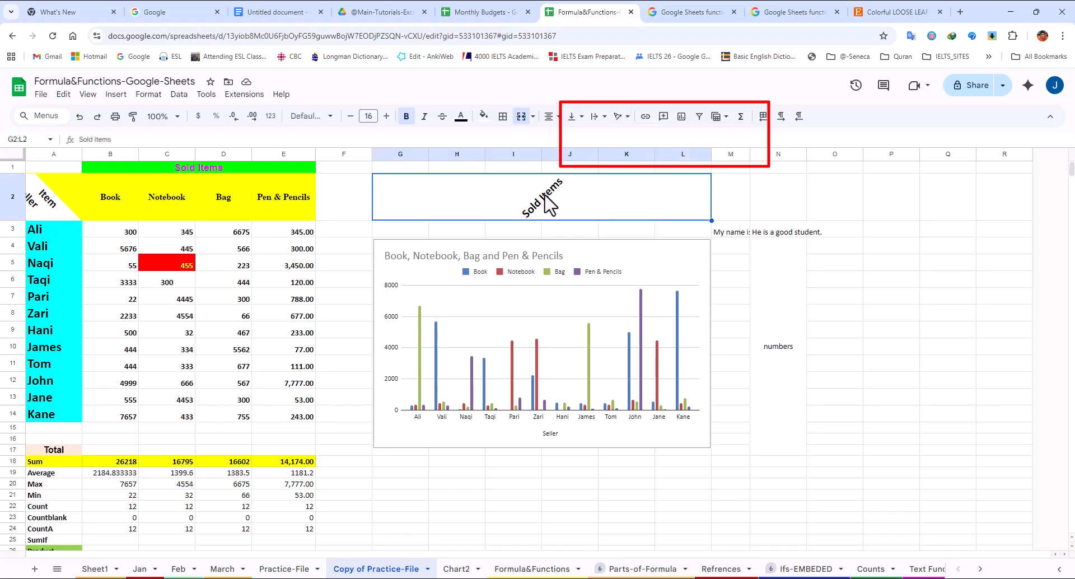
left_click(623, 117)
left_click(750, 139)
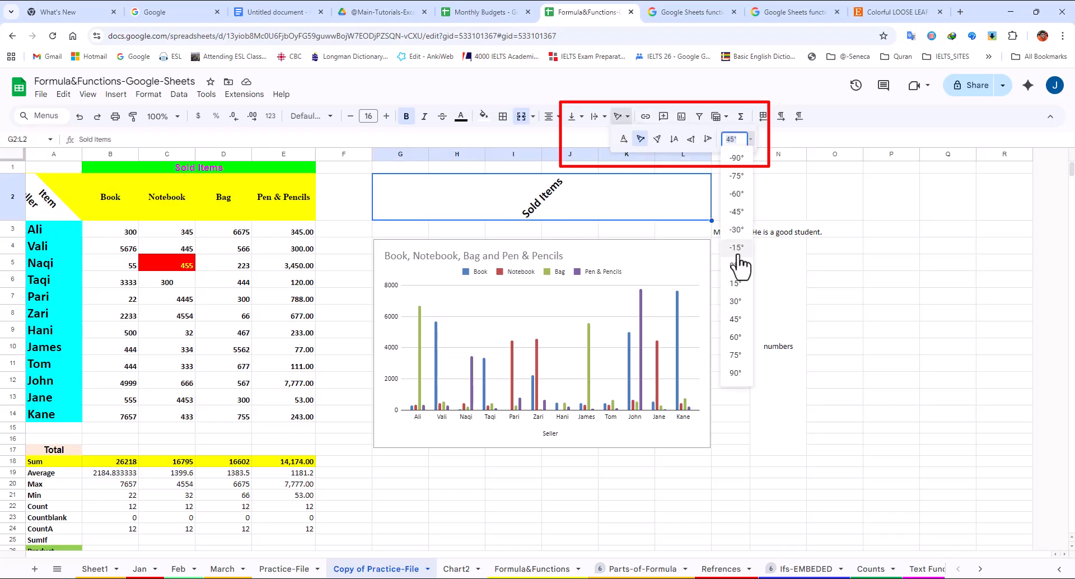
left_click(733, 247)
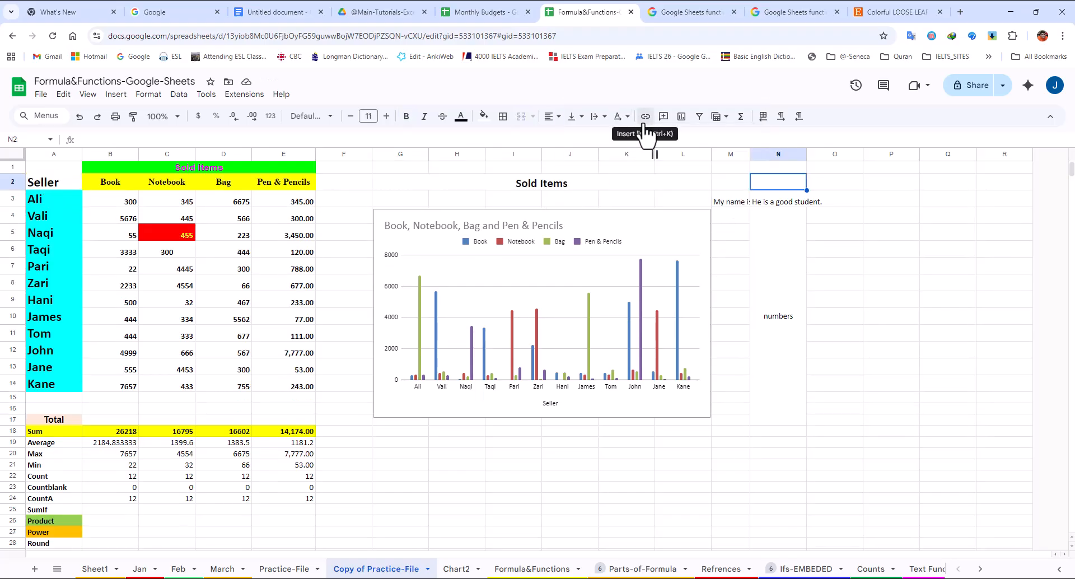
left_click(546, 192)
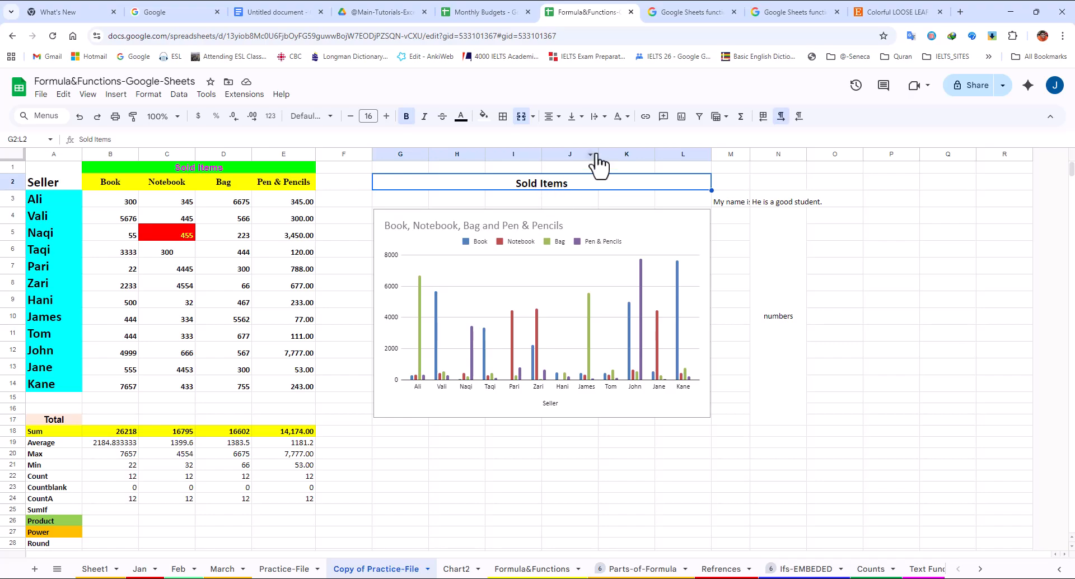
left_click(644, 119)
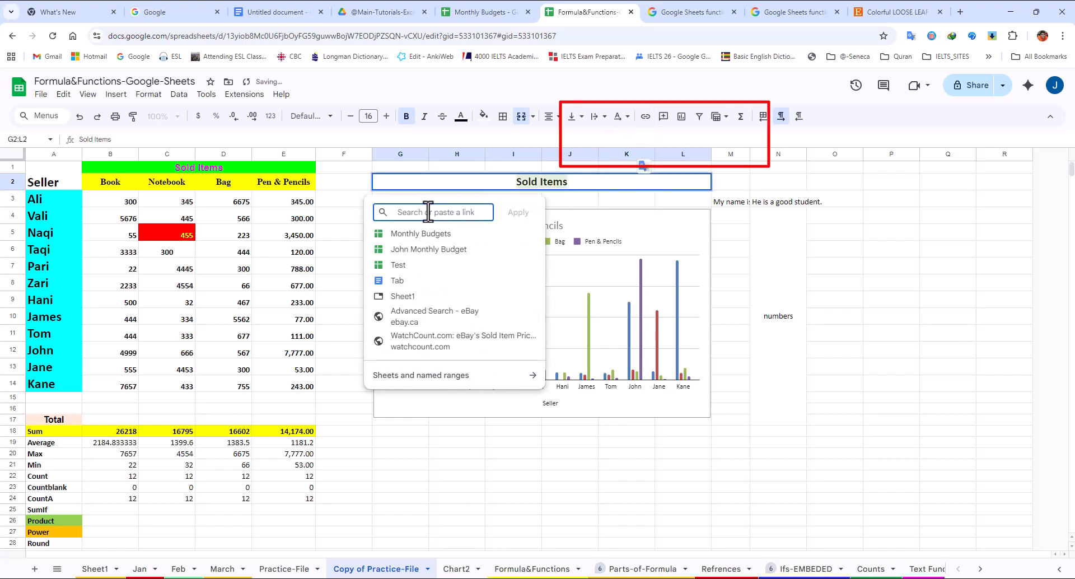
type("www.google.com")
left_click(518, 213)
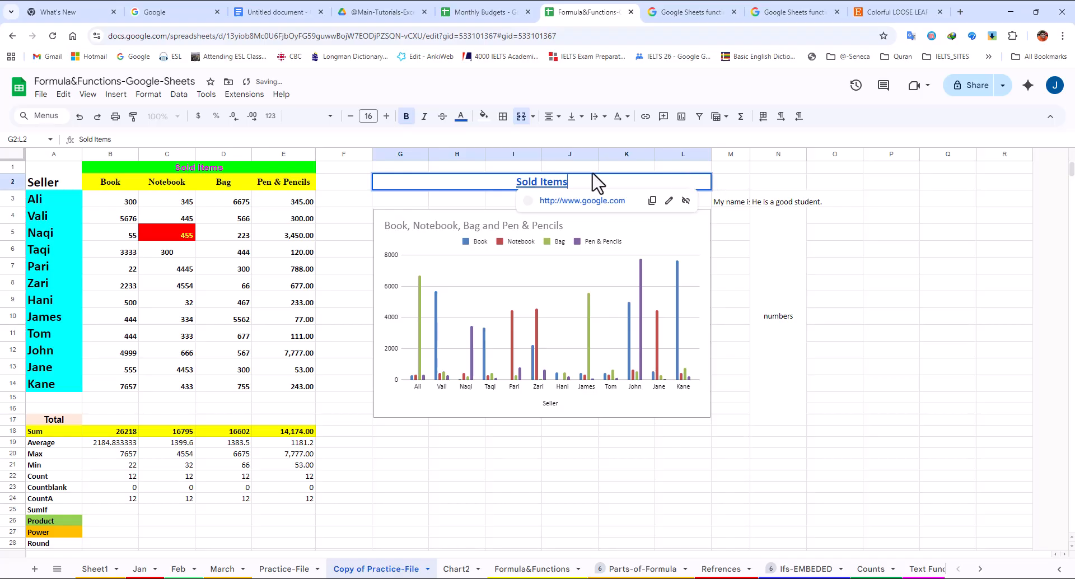
key("Right")
- Open the heading's Google link to test it, and close the page that opens
mouse_move(539, 193)
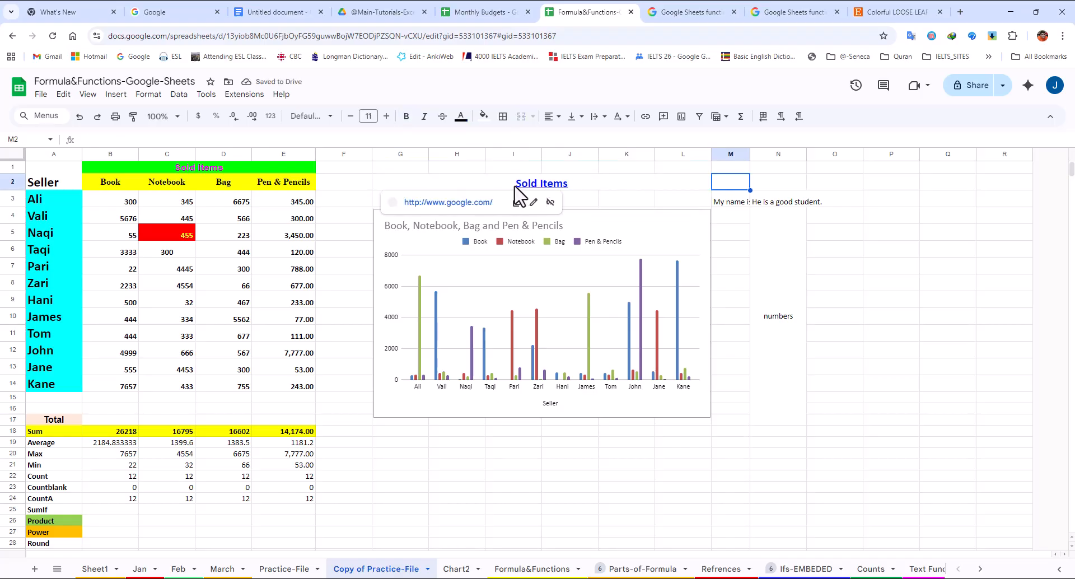
left_click(441, 201)
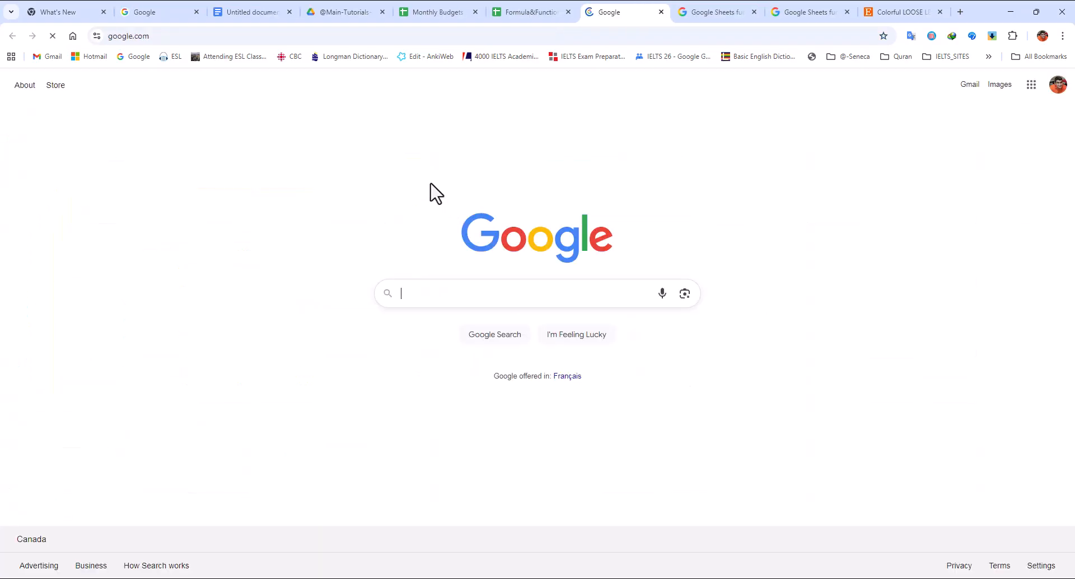
left_click(661, 12)
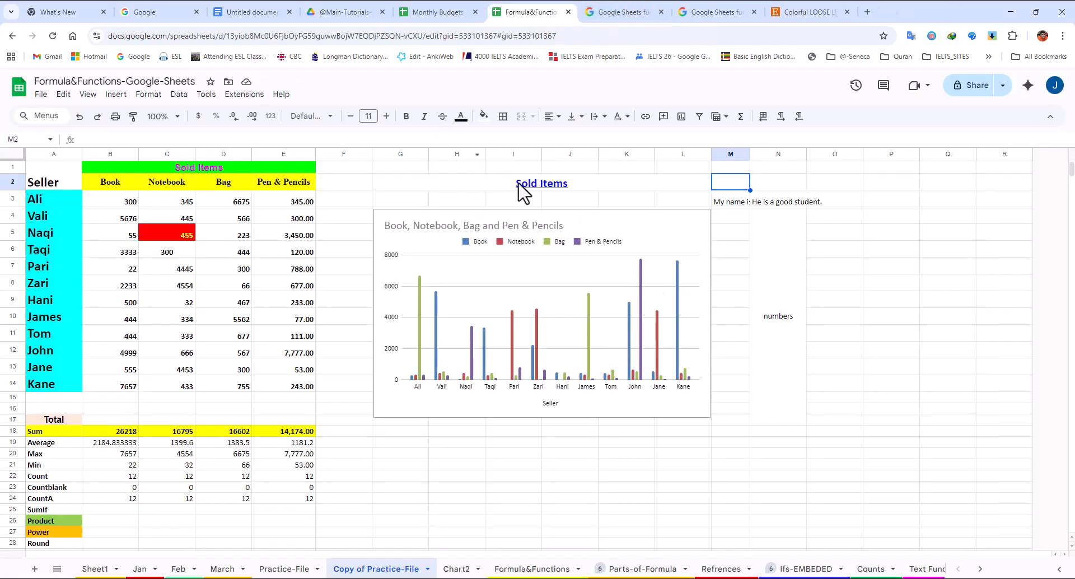
- Remove the hyperlink from the "Sold Items" heading above the chart
mouse_move(555, 191)
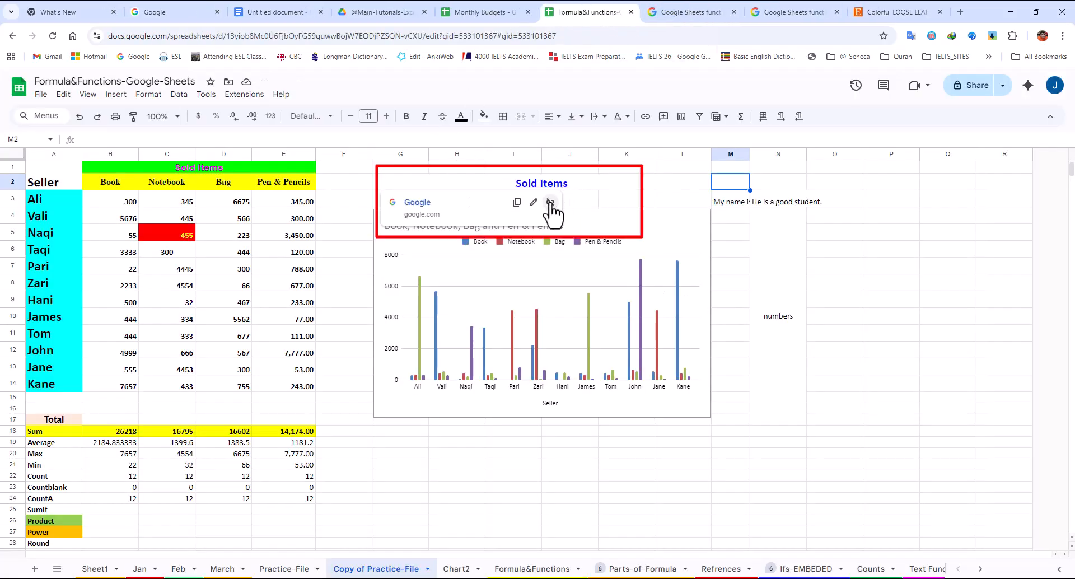
left_click(551, 203)
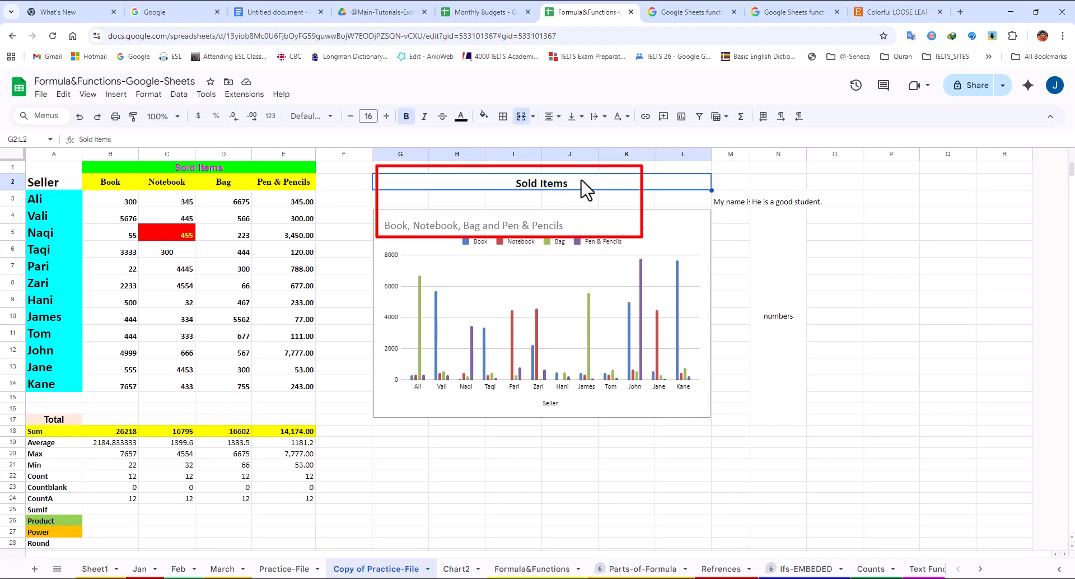
left_click(731, 183)
- Link the "Sold Items" heading above the chart to the Refrences sheet and follow the link
left_click(545, 183)
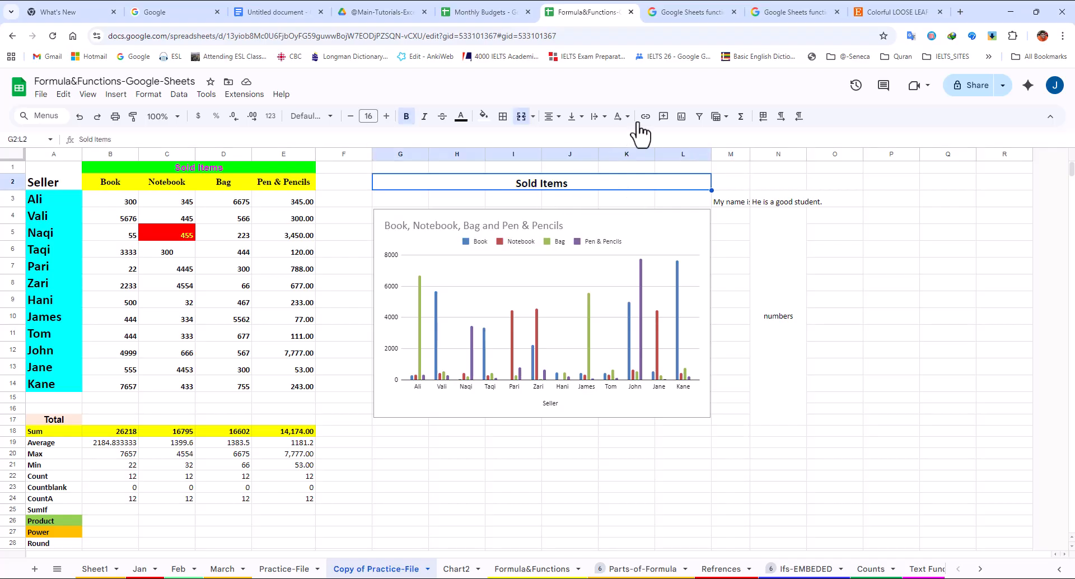
left_click(645, 116)
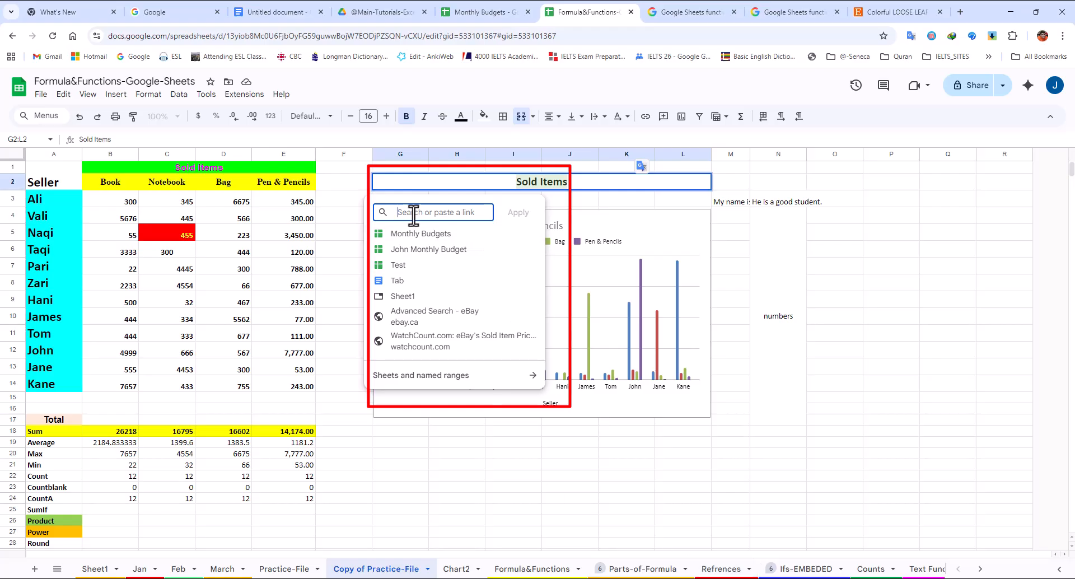
type("references")
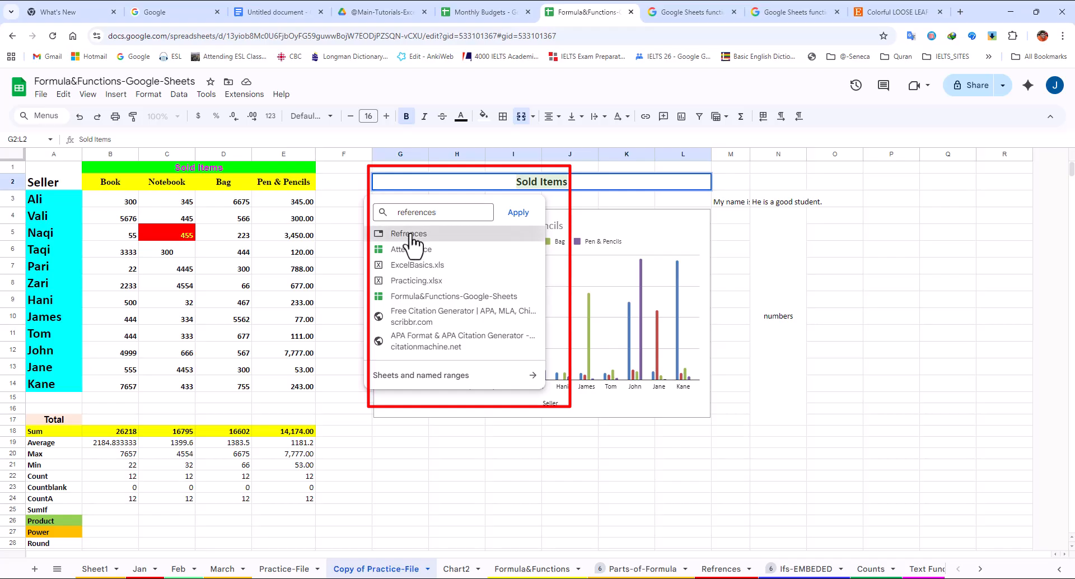
left_click(410, 236)
left_click(757, 167)
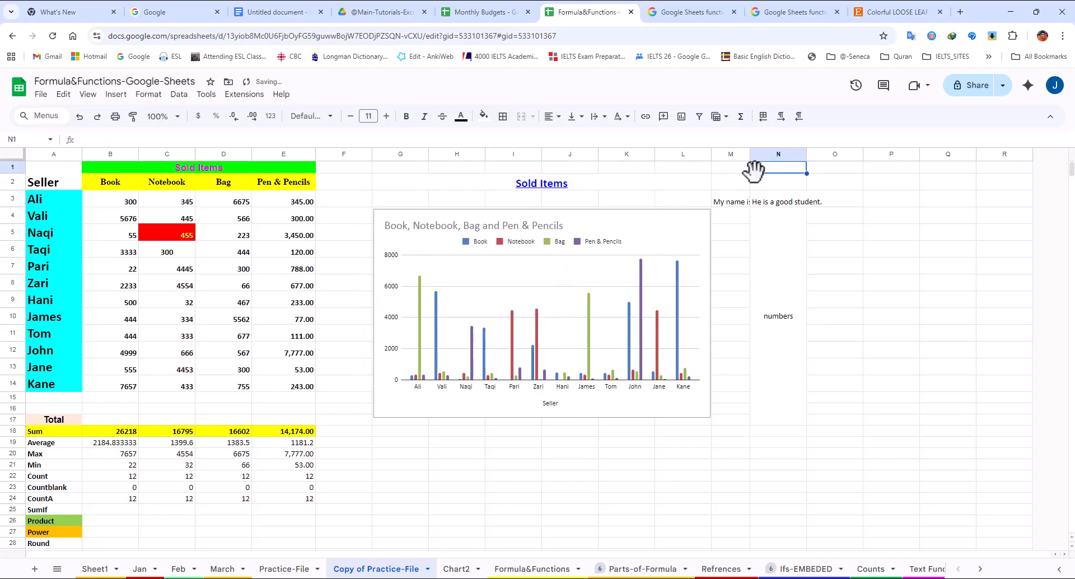
left_click(536, 183)
left_click(421, 203)
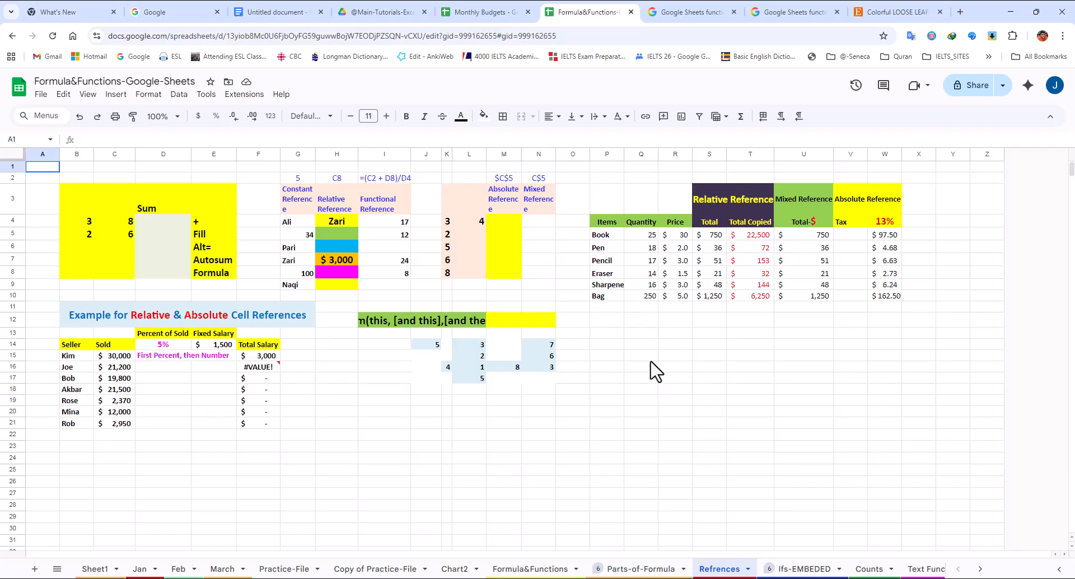
- Enter "home" in cell S16 of the Refrences sheet and link it to the Copy of Practice-File sheet
left_click(723, 373)
type("home")
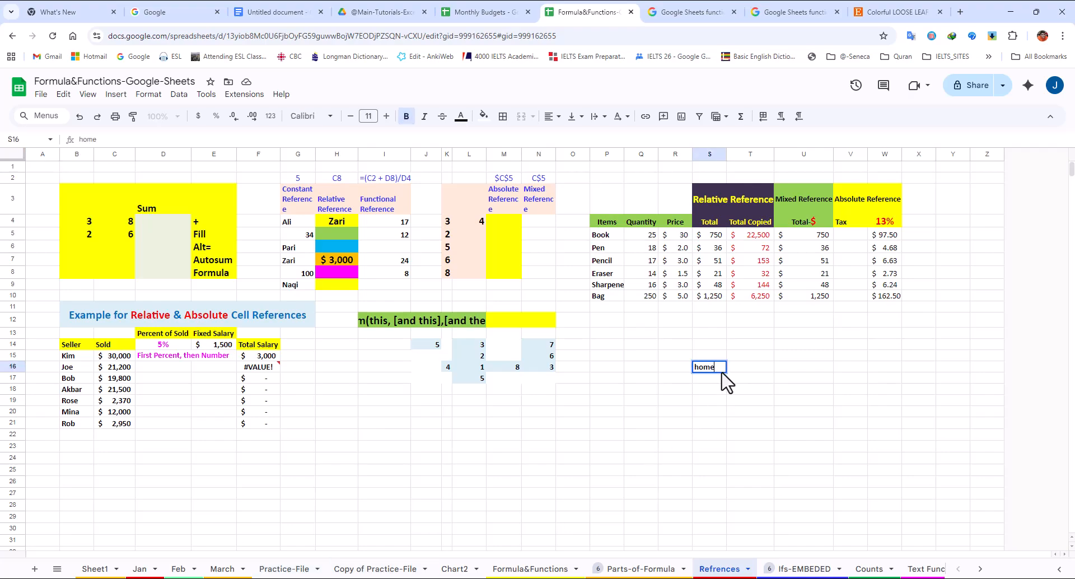
key("Tab")
left_click(708, 365)
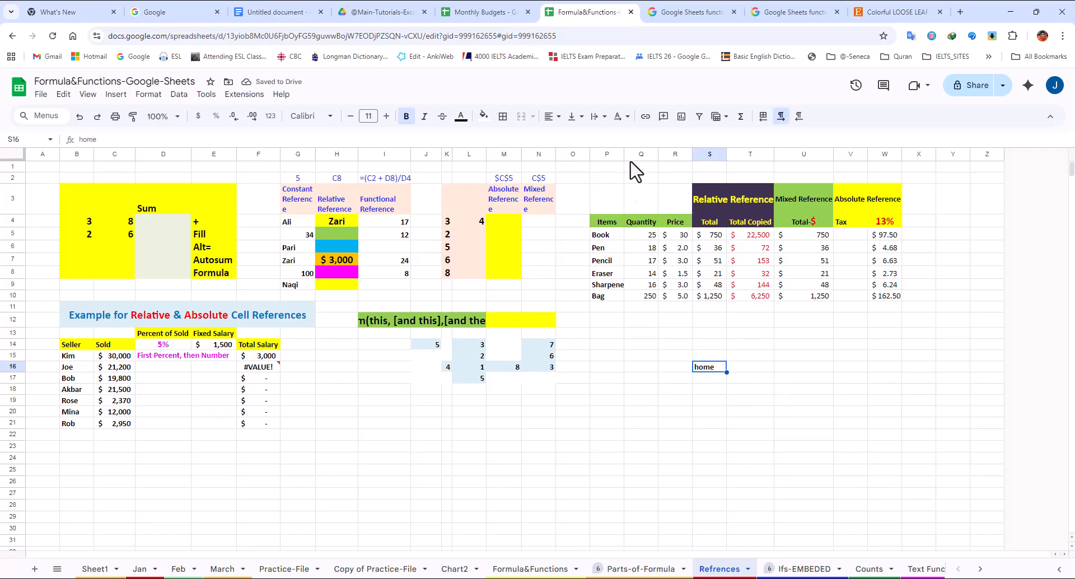
left_click(646, 116)
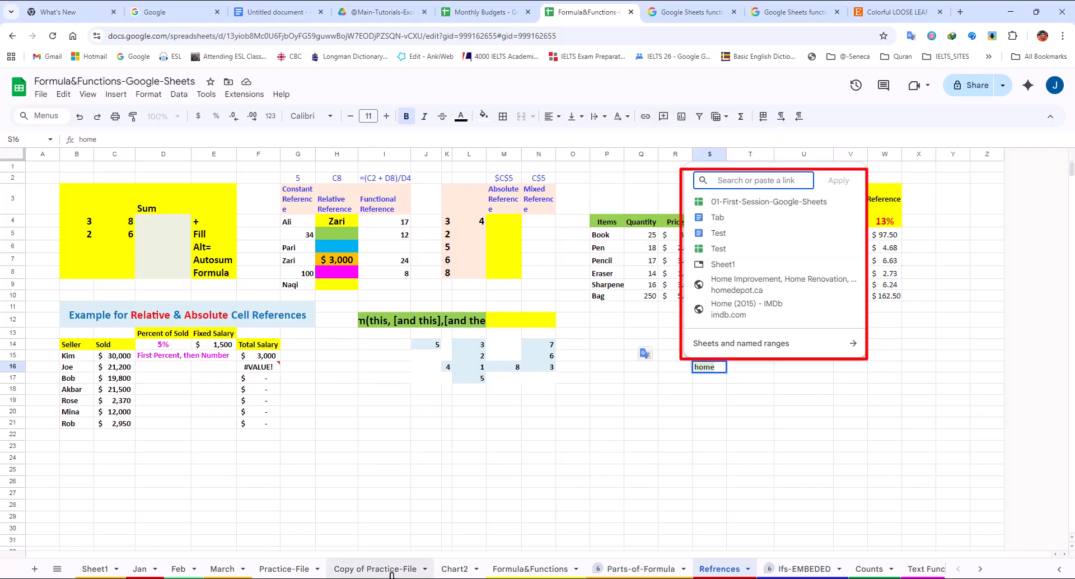
type("copy")
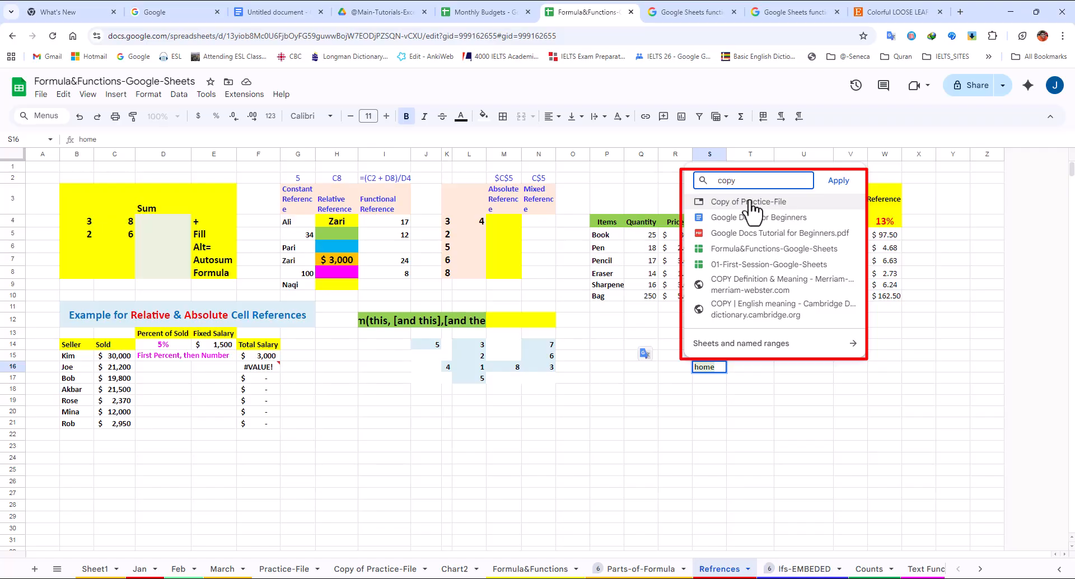
left_click(754, 207)
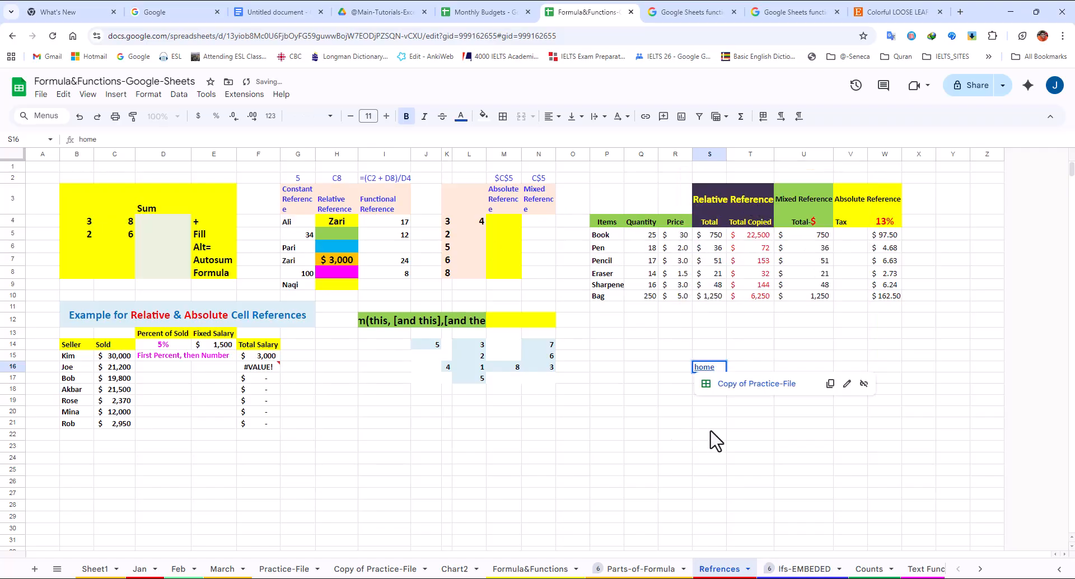
left_click_drag(710, 432, 710, 424)
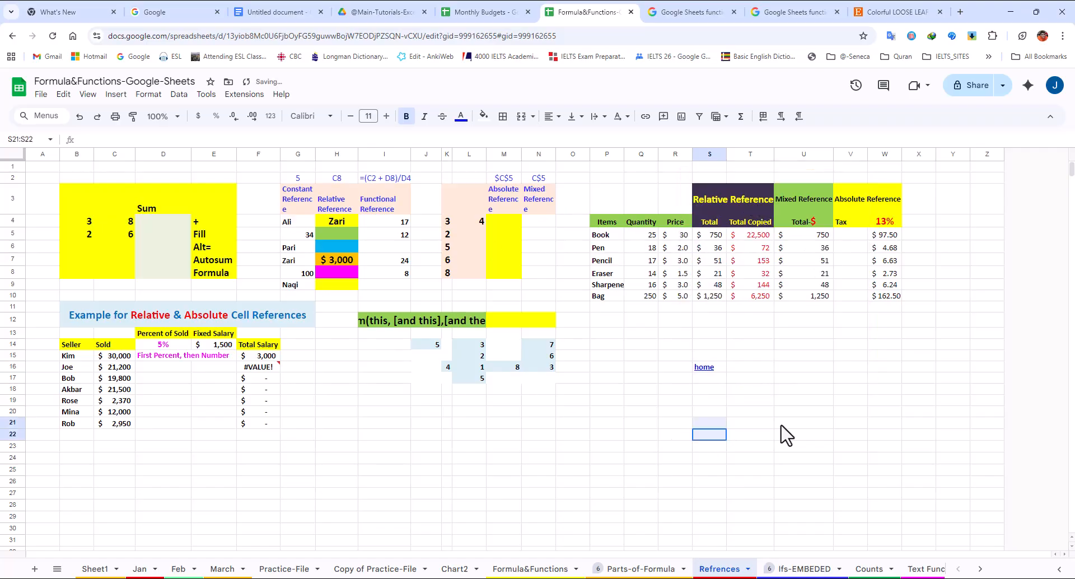
- Test the links in both directions between the Refrences and Copy of Practice-File sheets, finishing on Copy of Practice-File
left_click(702, 370)
left_click(737, 394)
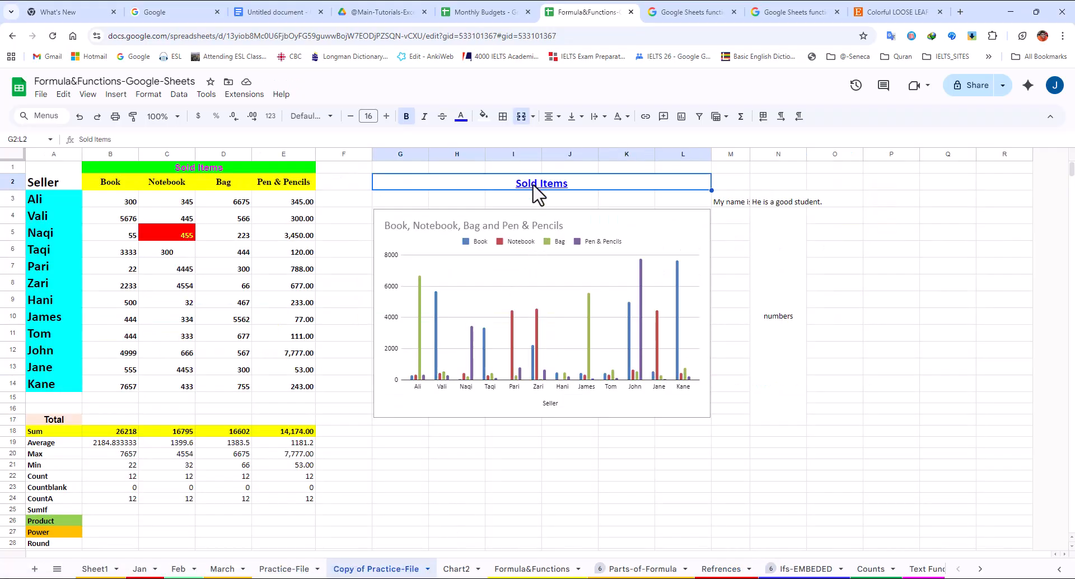
mouse_move(539, 195)
left_click(432, 202)
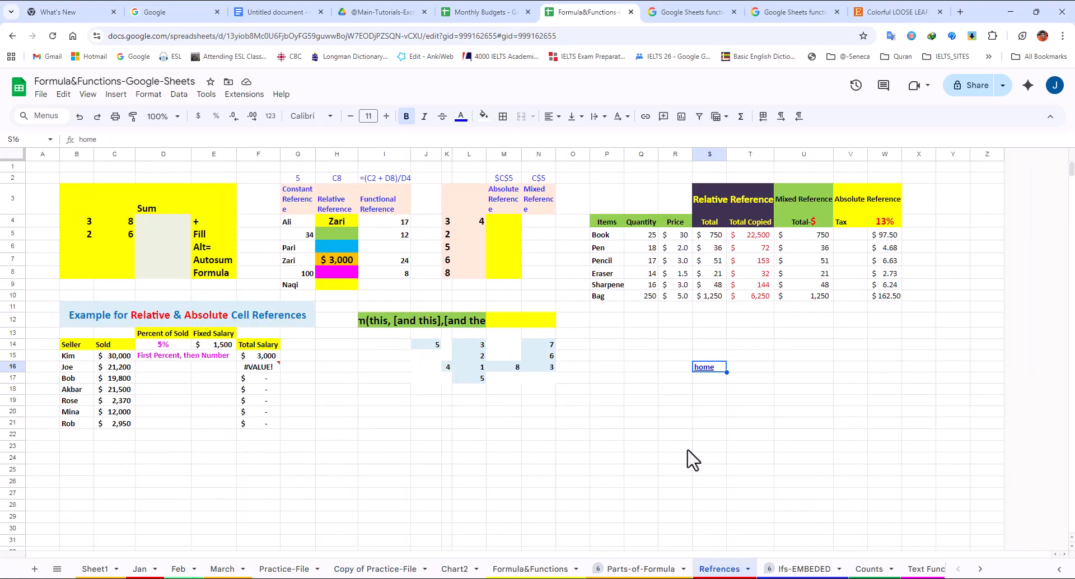
left_click(694, 387)
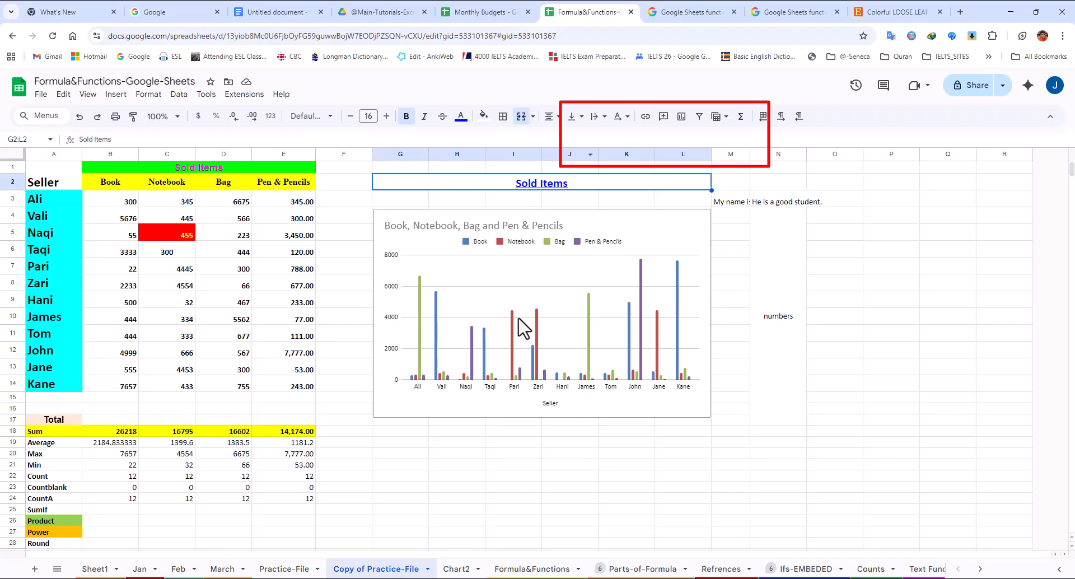
- Remove the Refrences sheet link from the "Sold Items" heading above the chart
mouse_move(553, 190)
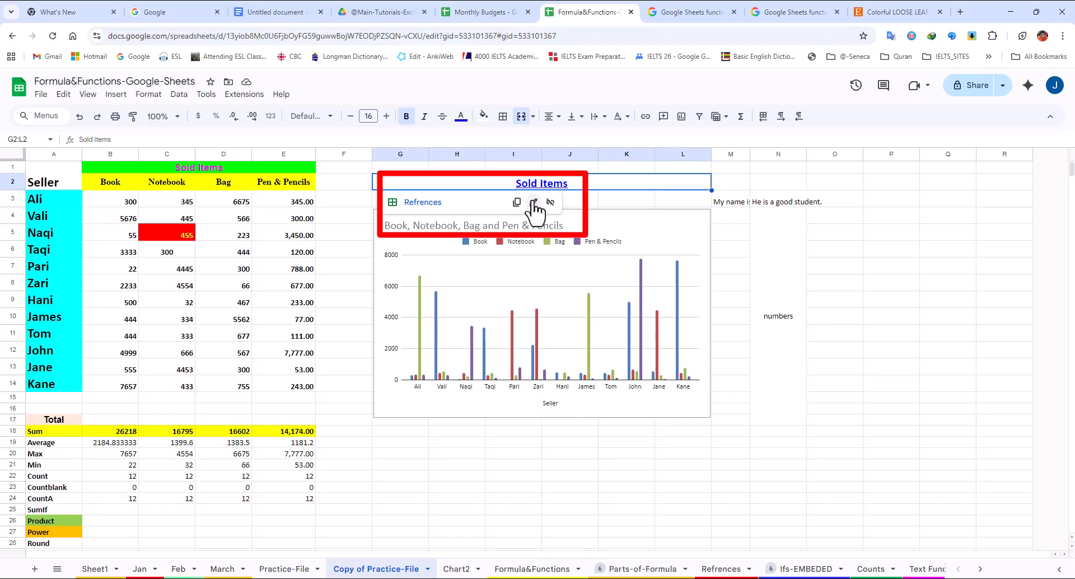
left_click(551, 203)
key("Right")
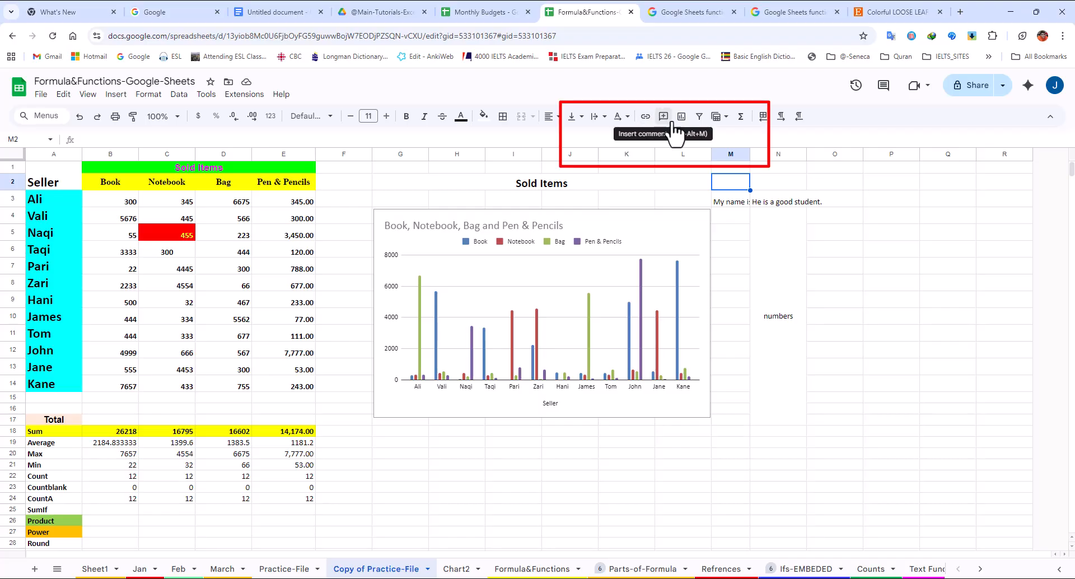
- Switch to the untitled Google Docs document, view its comments list, and return to the Formula&Functions-Google-Sheets spreadsheet
left_click(274, 12)
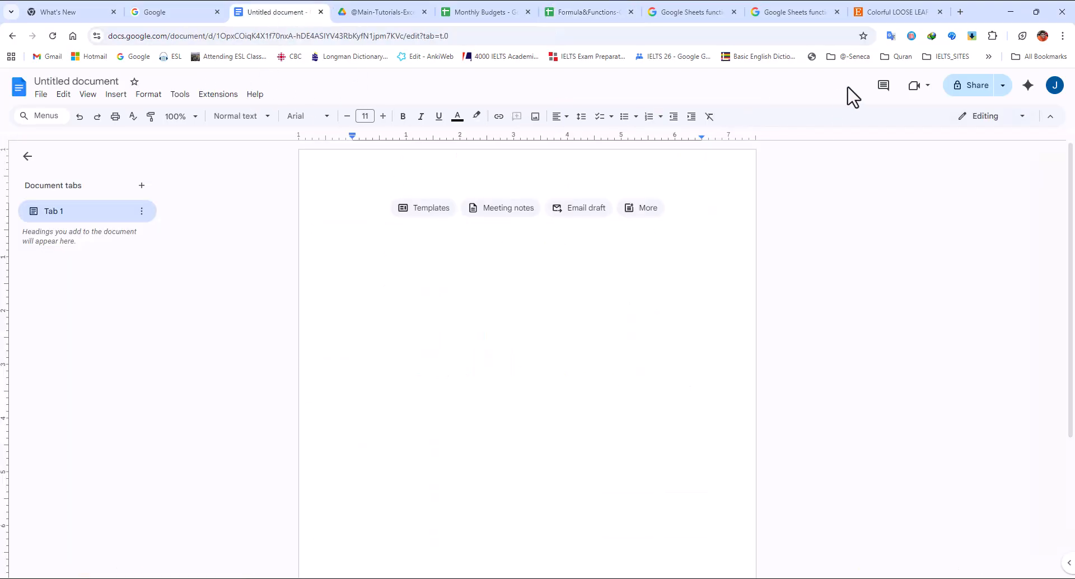
left_click(884, 89)
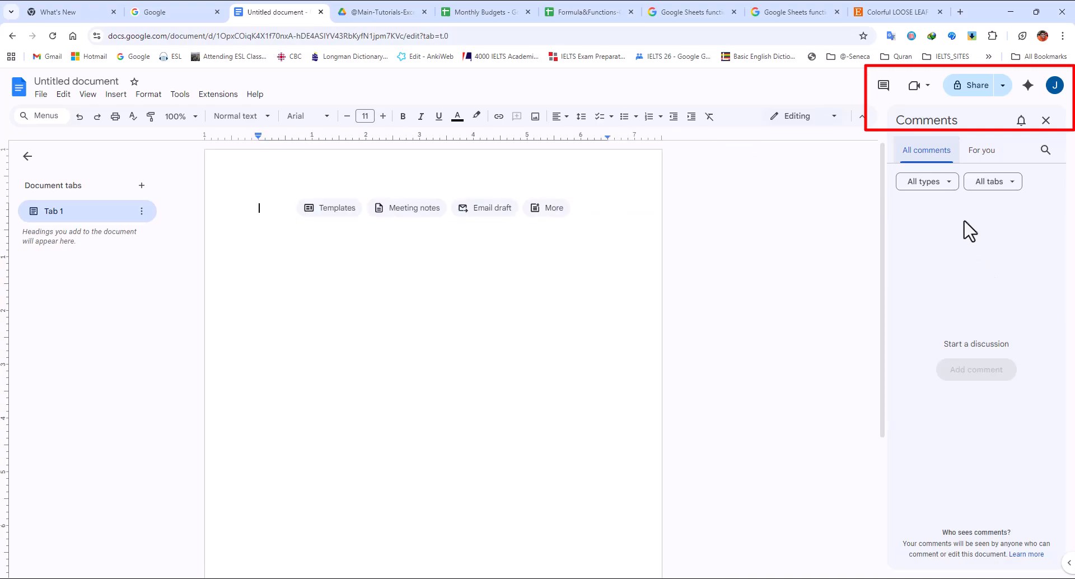
left_click(1045, 120)
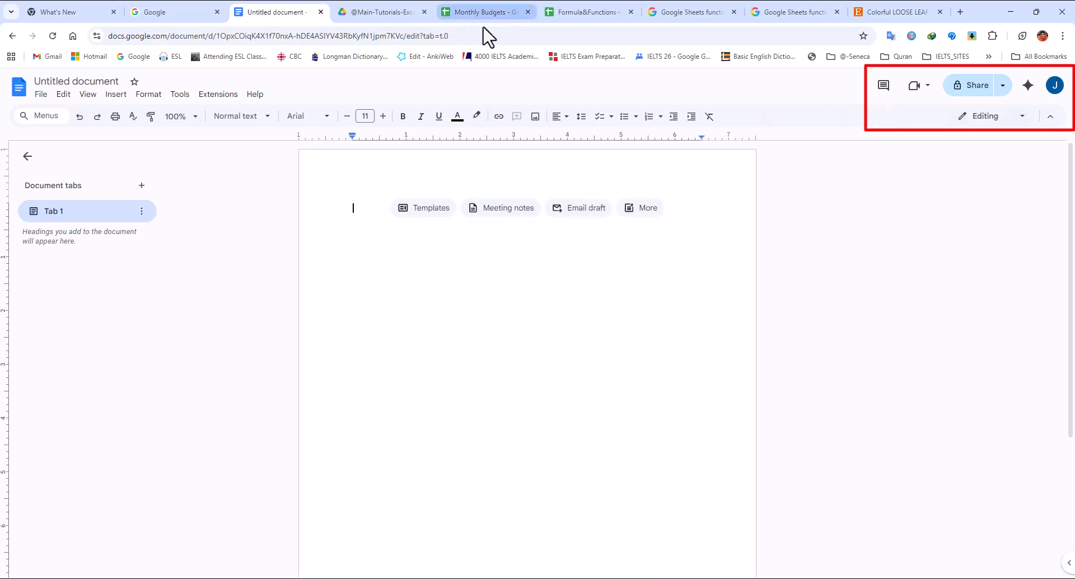
left_click(588, 12)
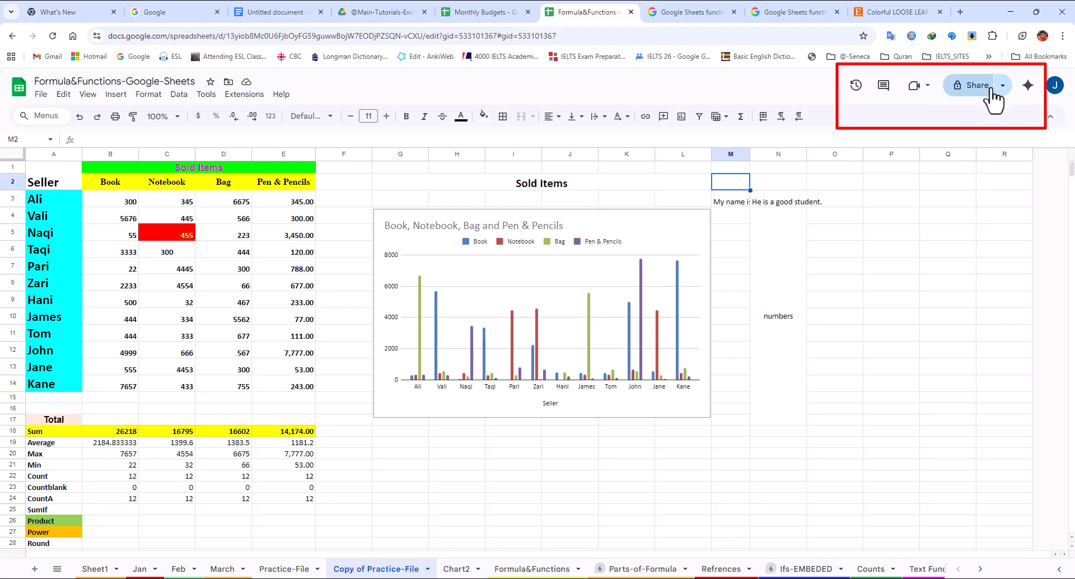
- Add the comment "delete the links" to cell M2 and mark it as resolved
left_click(663, 117)
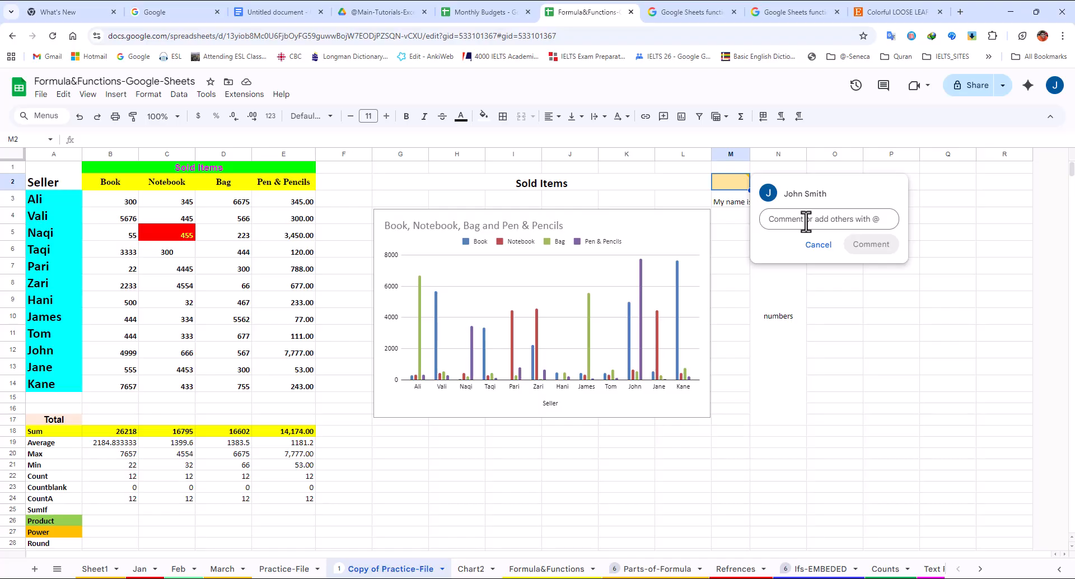
type("delete the links")
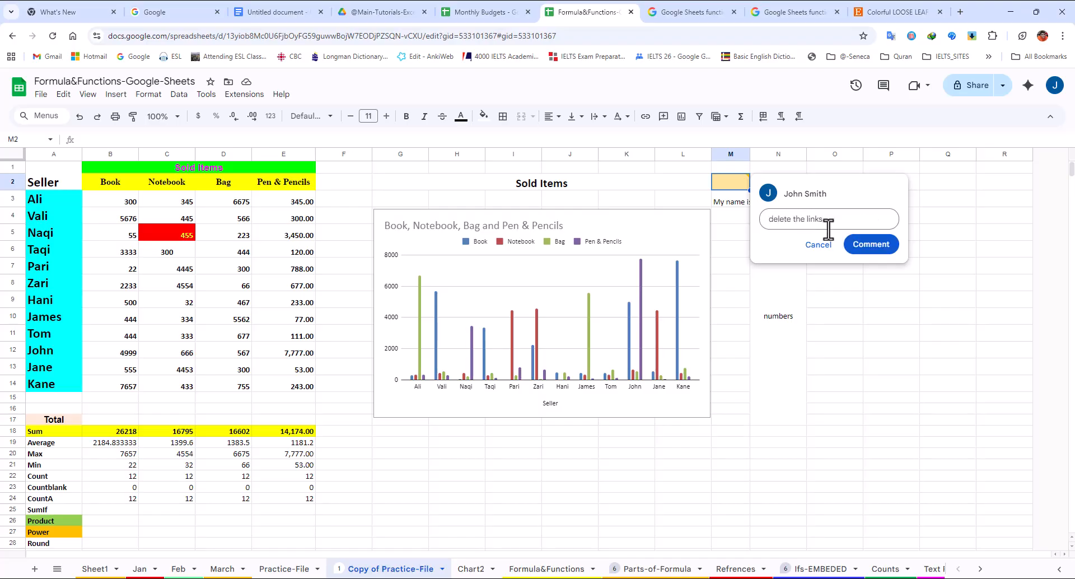
left_click(871, 245)
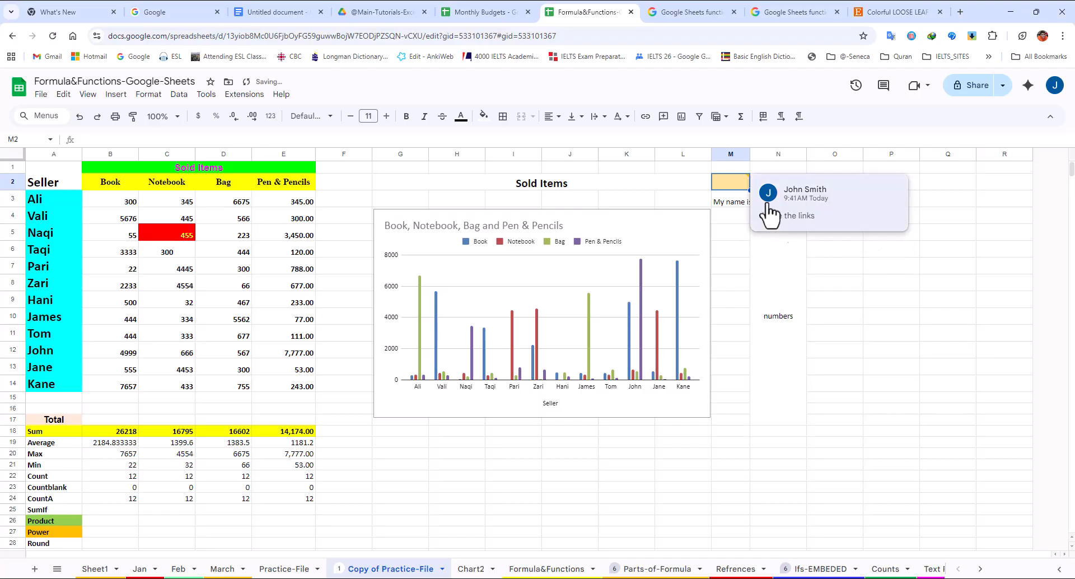
left_click(726, 217)
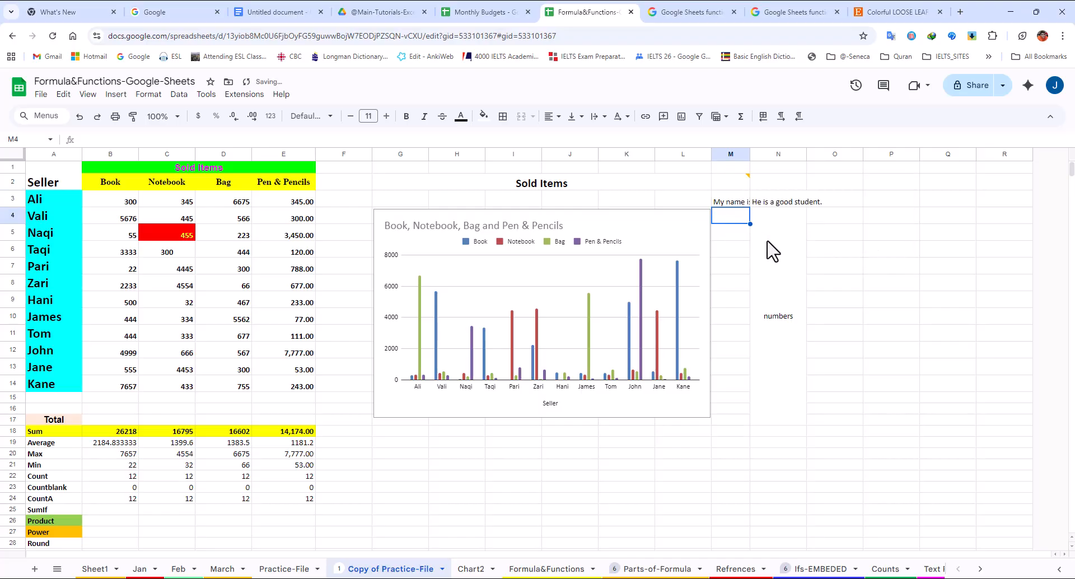
left_click(743, 179)
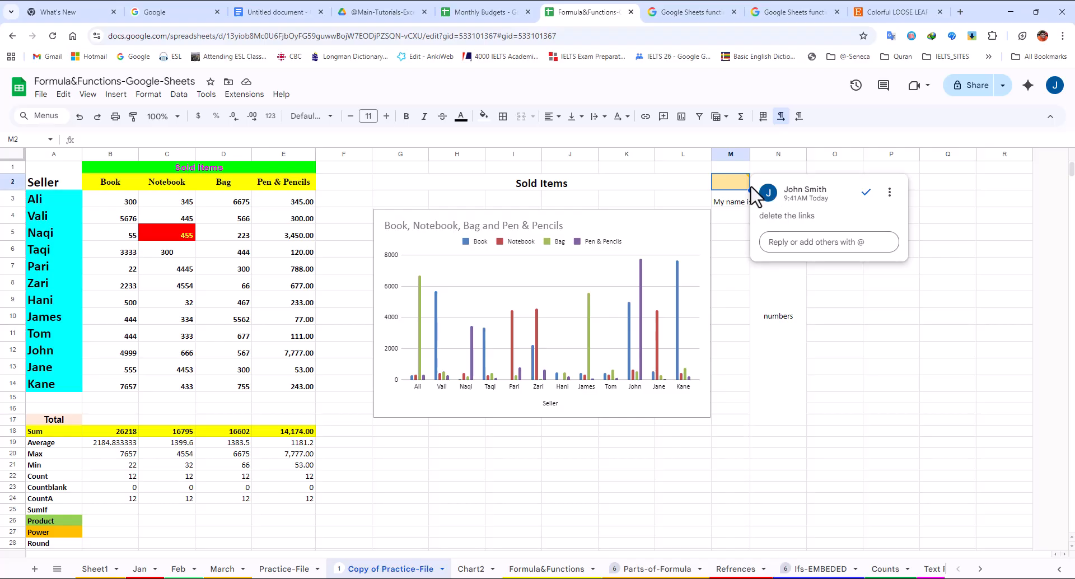
left_click(866, 194)
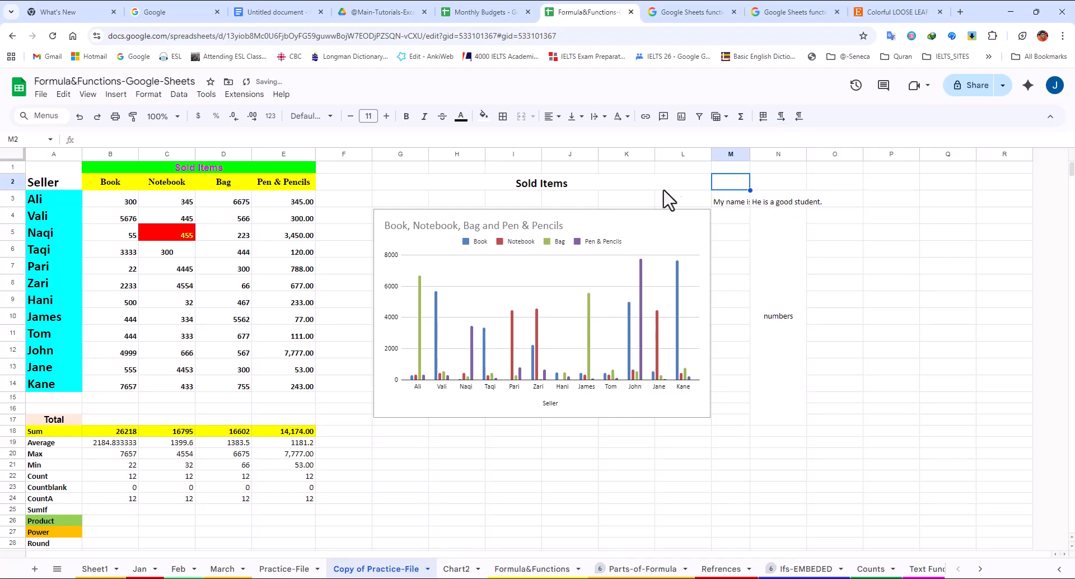
- Add the comment "color" to the red Notebook cell C5 in Naqi's row
left_click(560, 186)
left_click(610, 199)
left_click(167, 234)
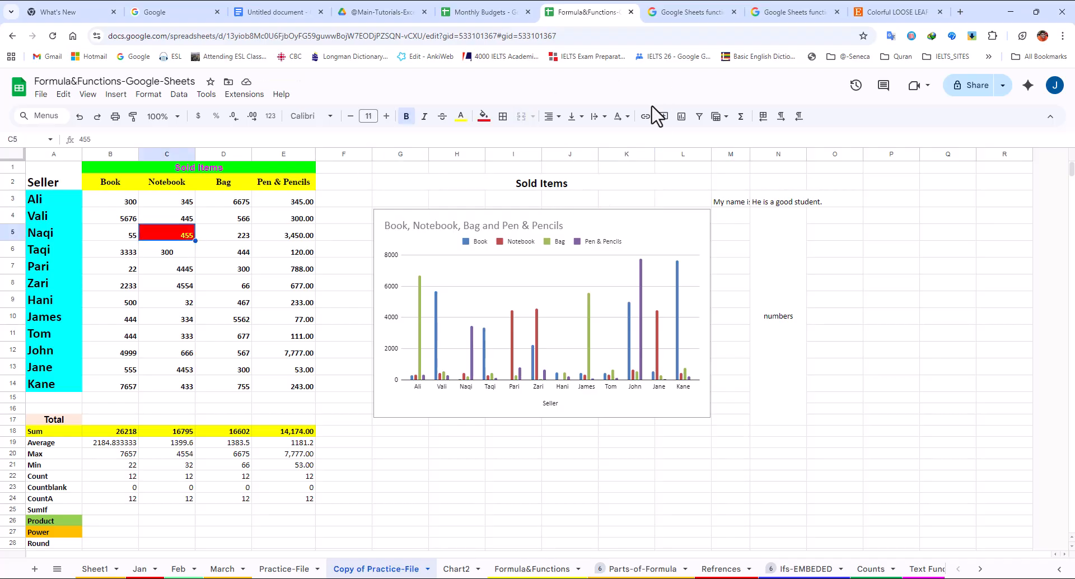
left_click(663, 116)
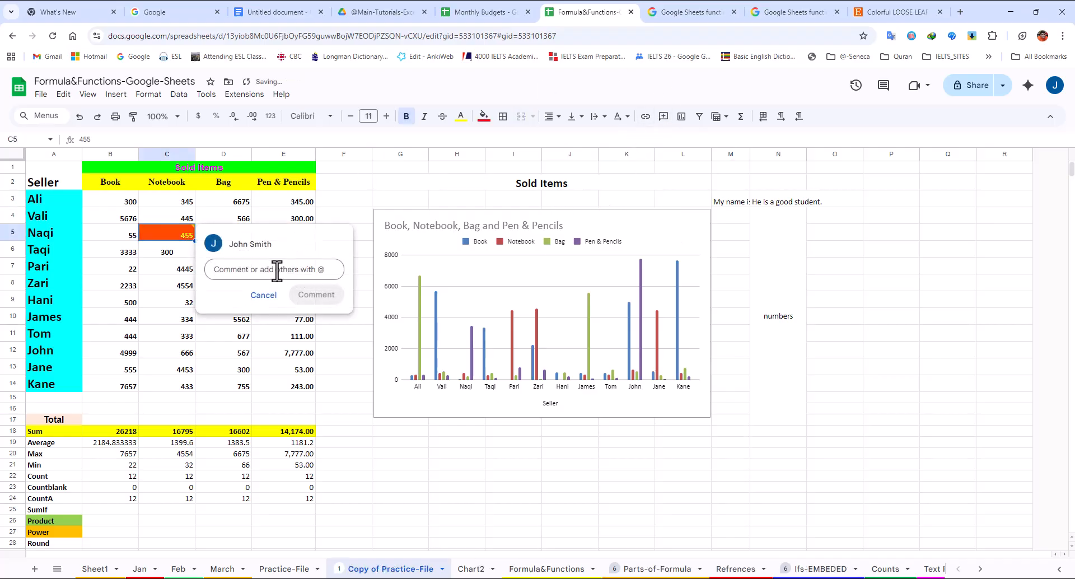
type("color")
left_click(316, 295)
left_click(734, 235)
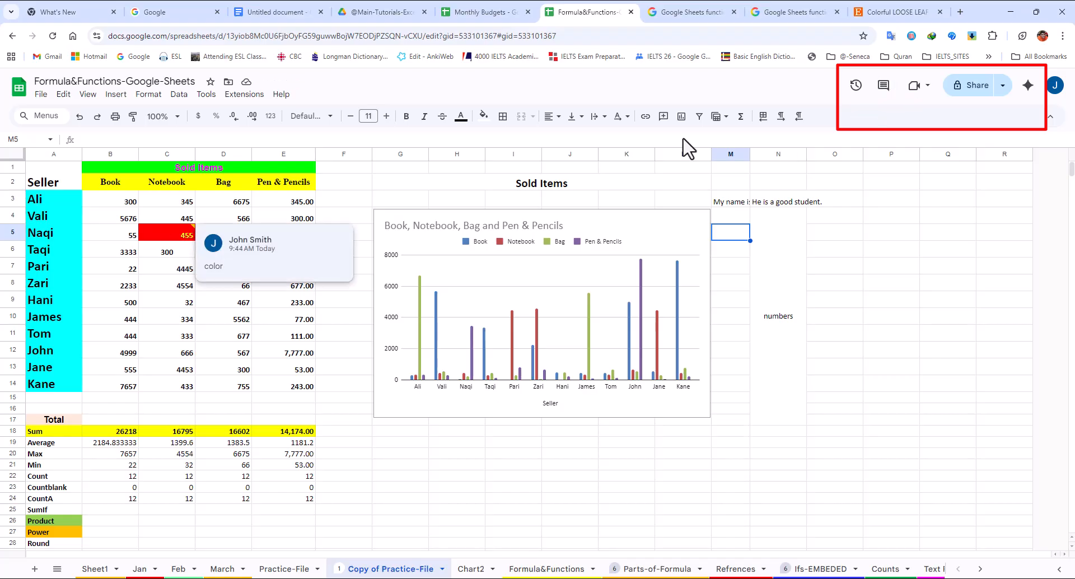
- Open the list of all comments and inspect the "color" comments on cells C5 and K3
left_click(883, 89)
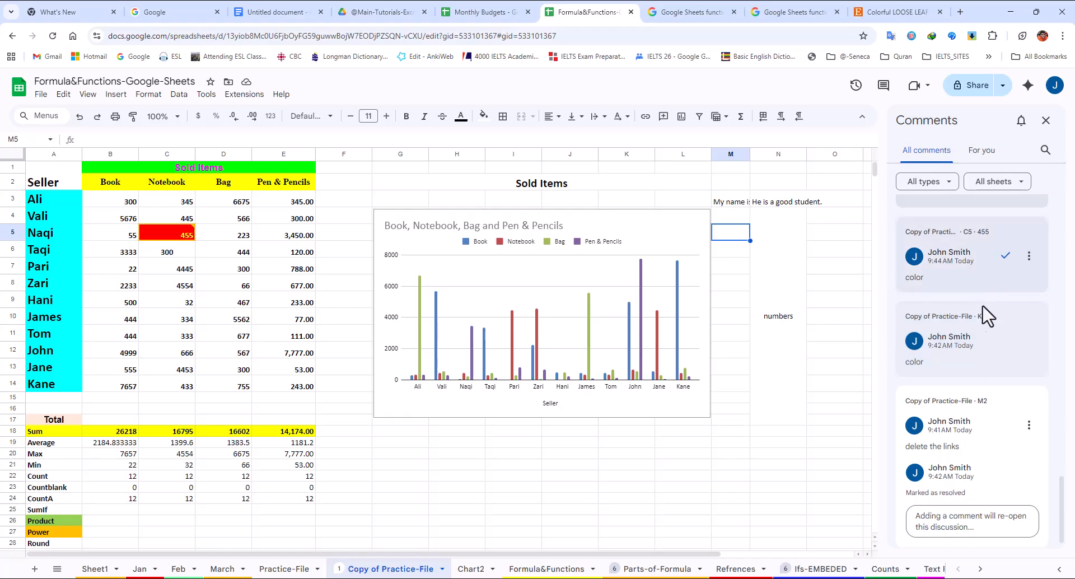
left_click(950, 272)
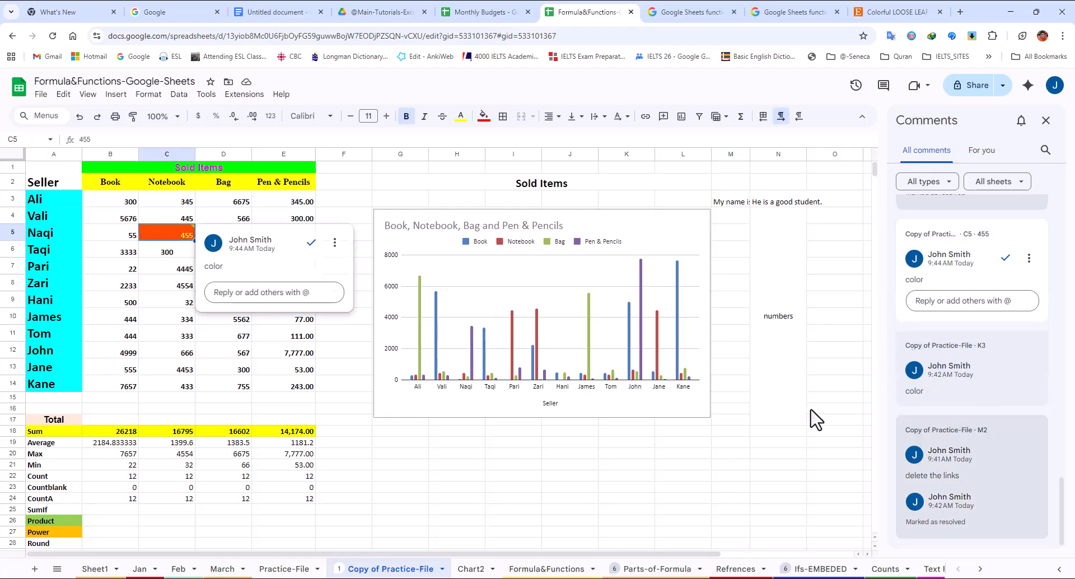
left_click(953, 372)
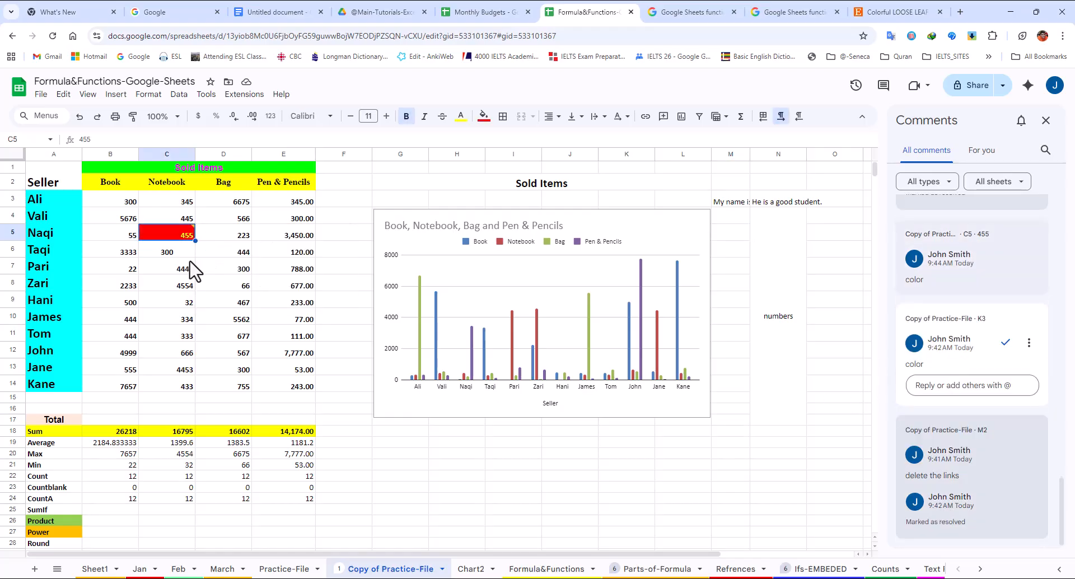
- Delete the resolved "delete the links" comment thread on cell M2
left_click(966, 446)
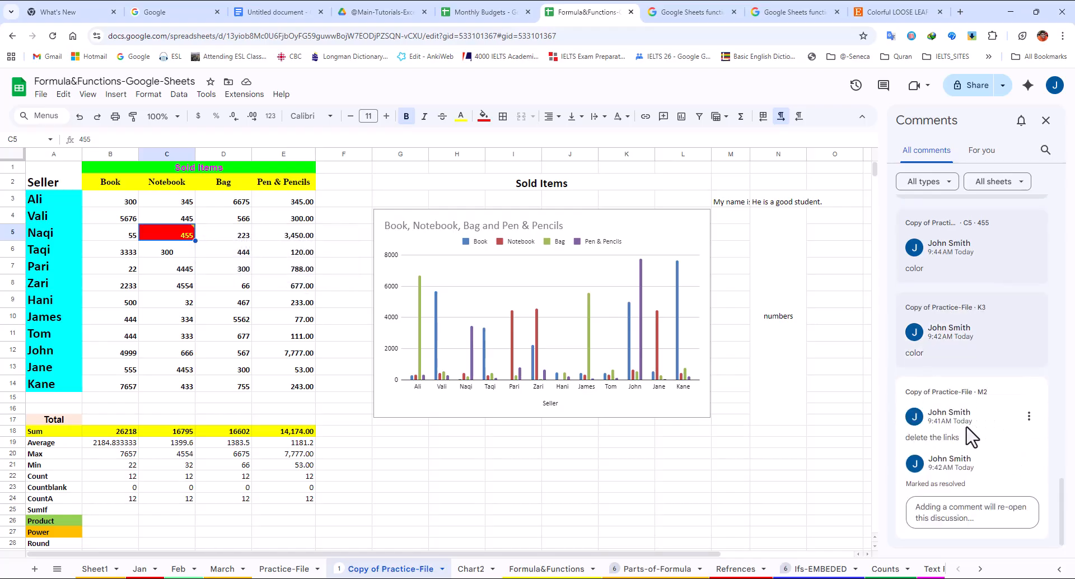
left_click(1029, 417)
left_click(992, 439)
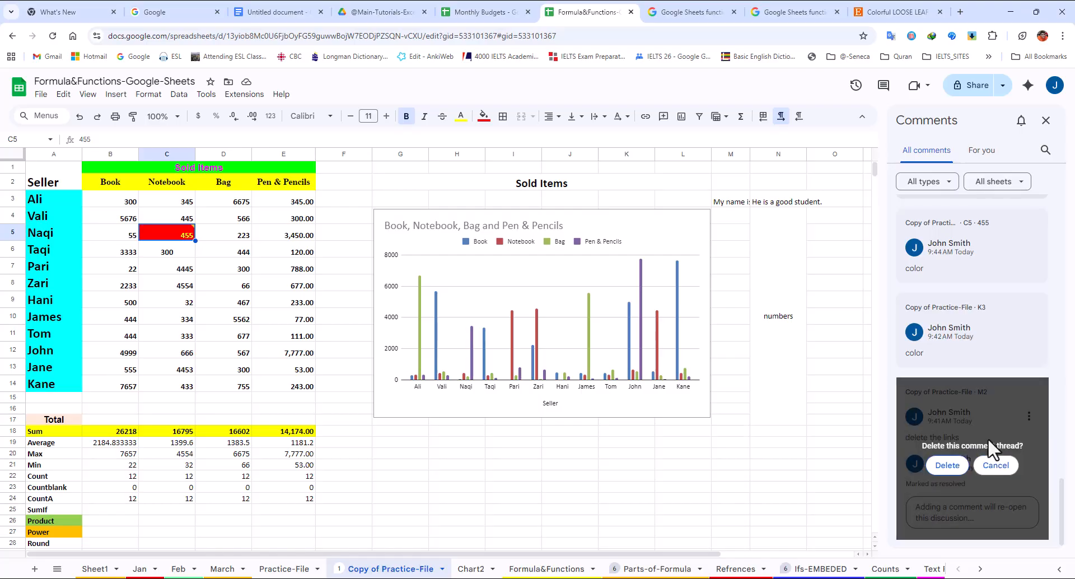
left_click(948, 465)
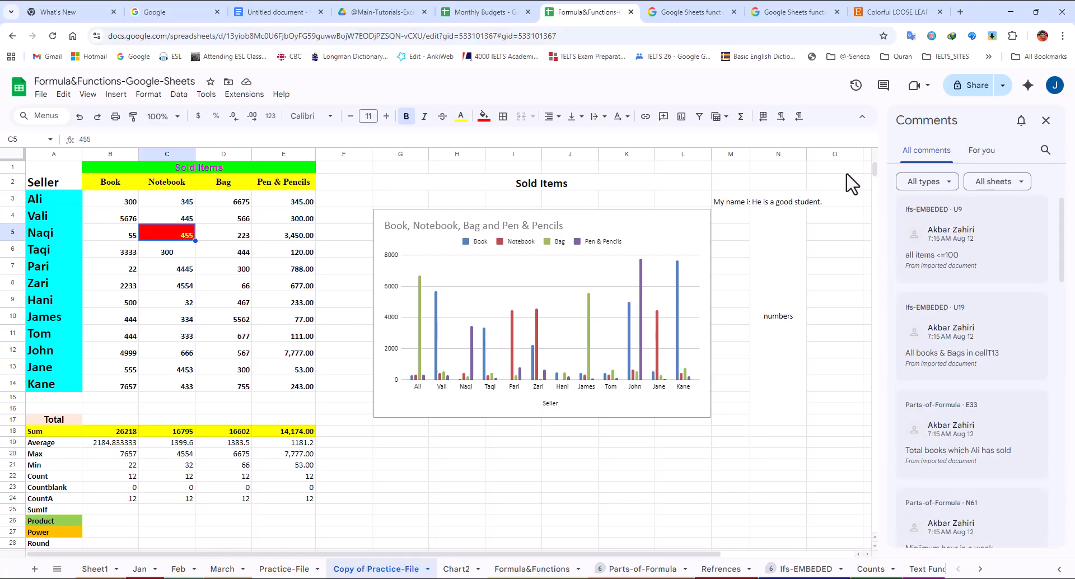
- Close the list of all comments so that only the sheet is shown
left_click(884, 85)
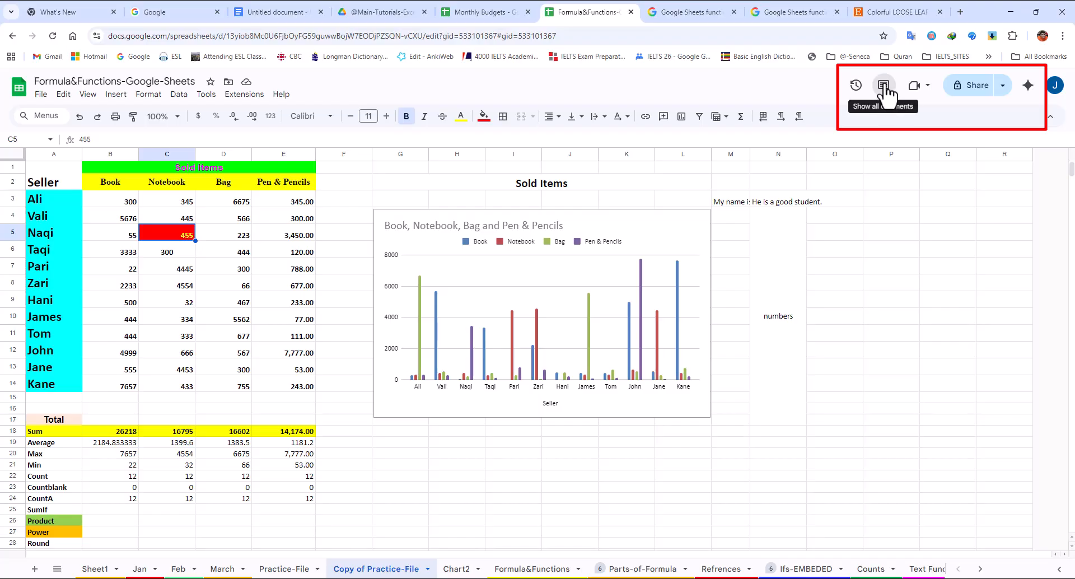
left_click(883, 85)
left_click(883, 85)
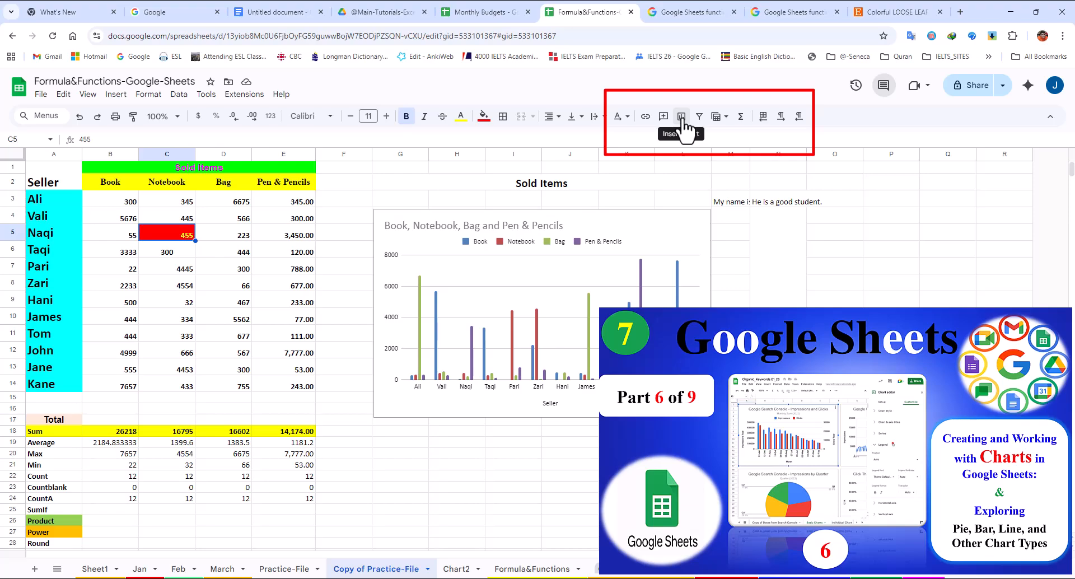
left_click(115, 94)
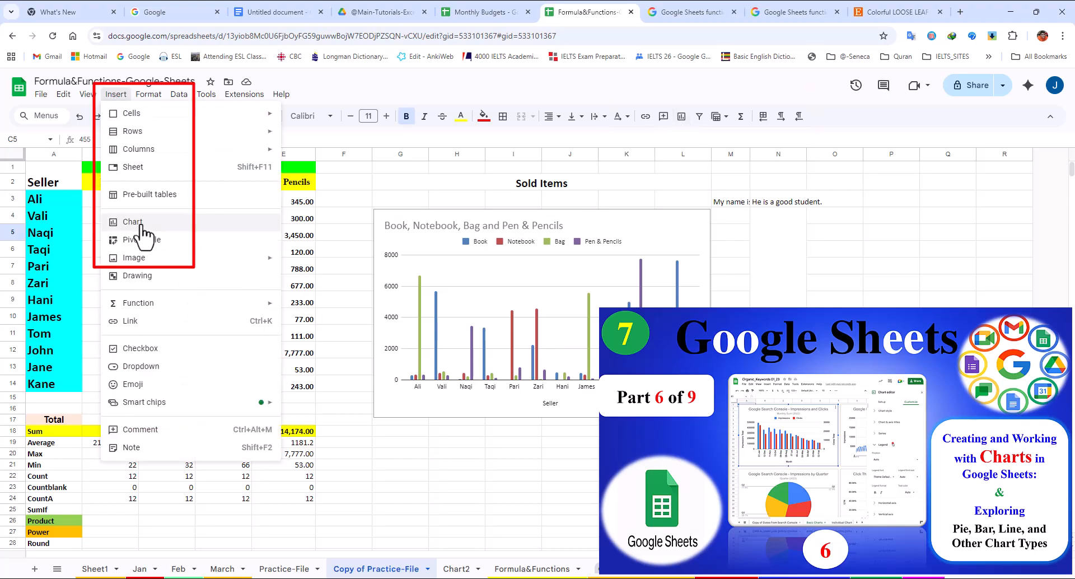
left_click(744, 237)
left_click(685, 226)
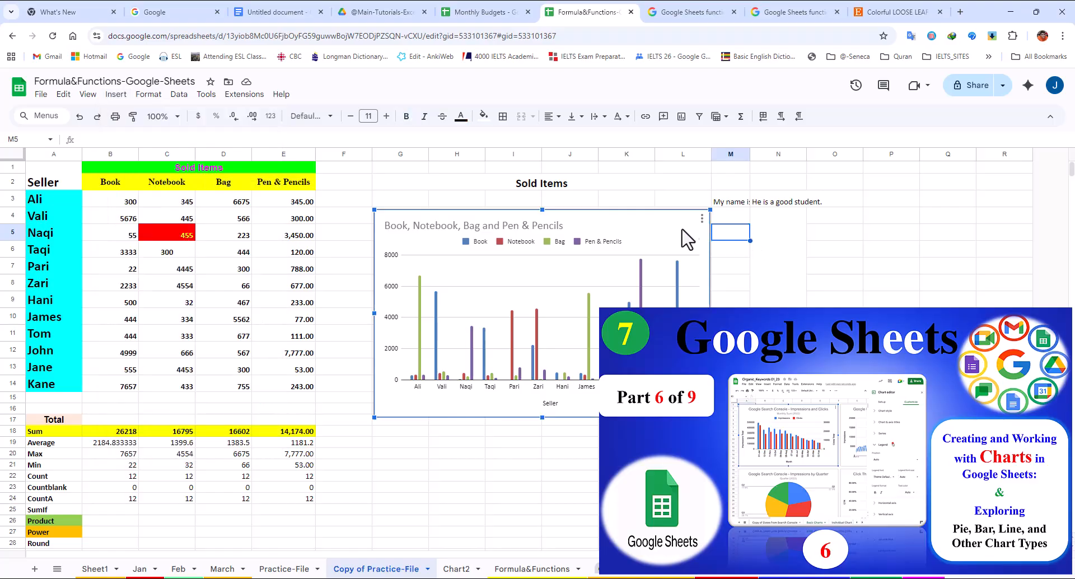
left_click(775, 244)
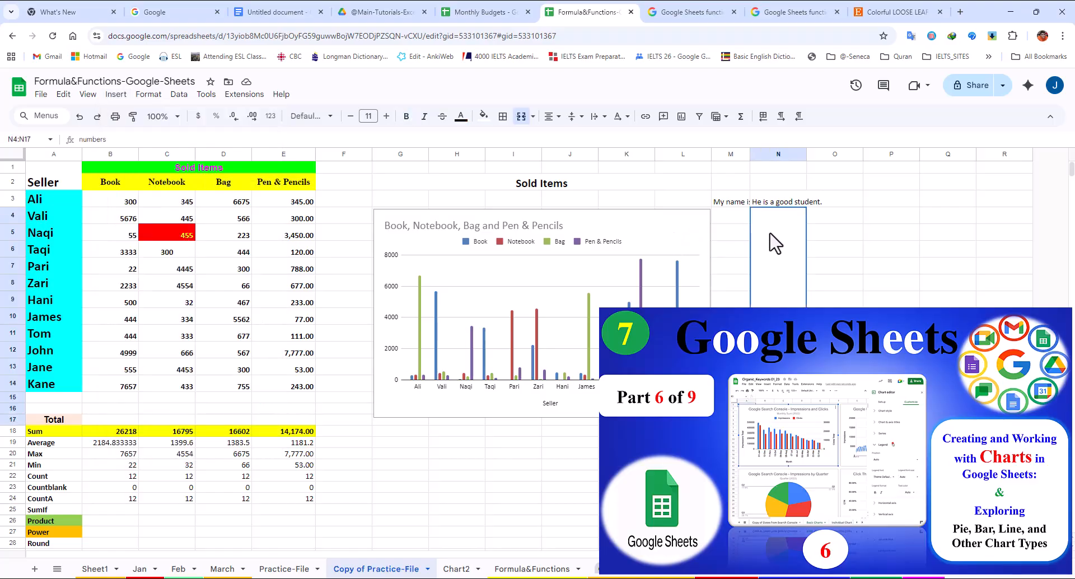
left_click(835, 234)
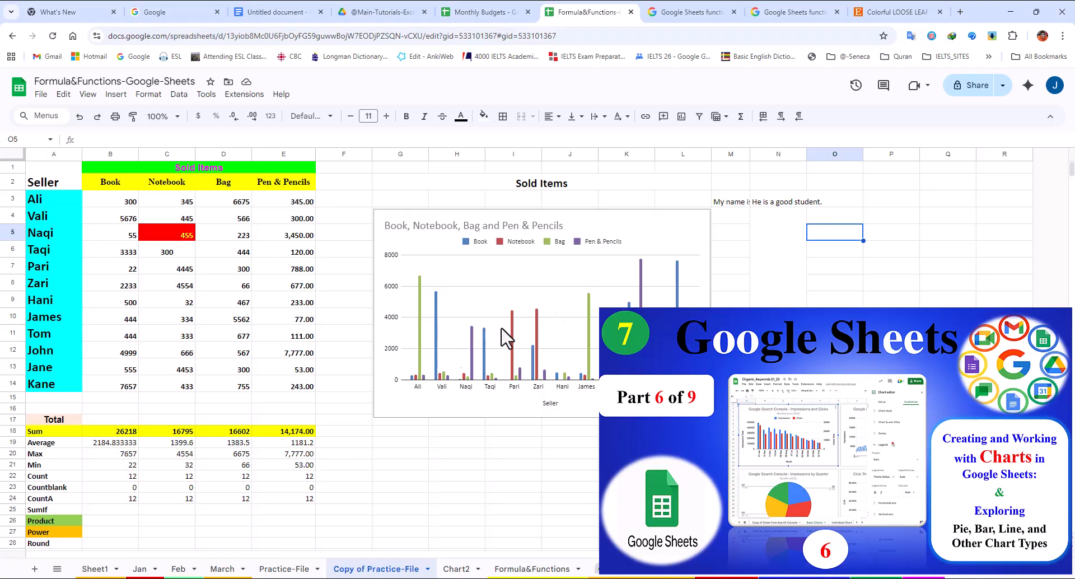
- Add a new sheet, insert an empty column chart on it and open the chart for editing
left_click(34, 570)
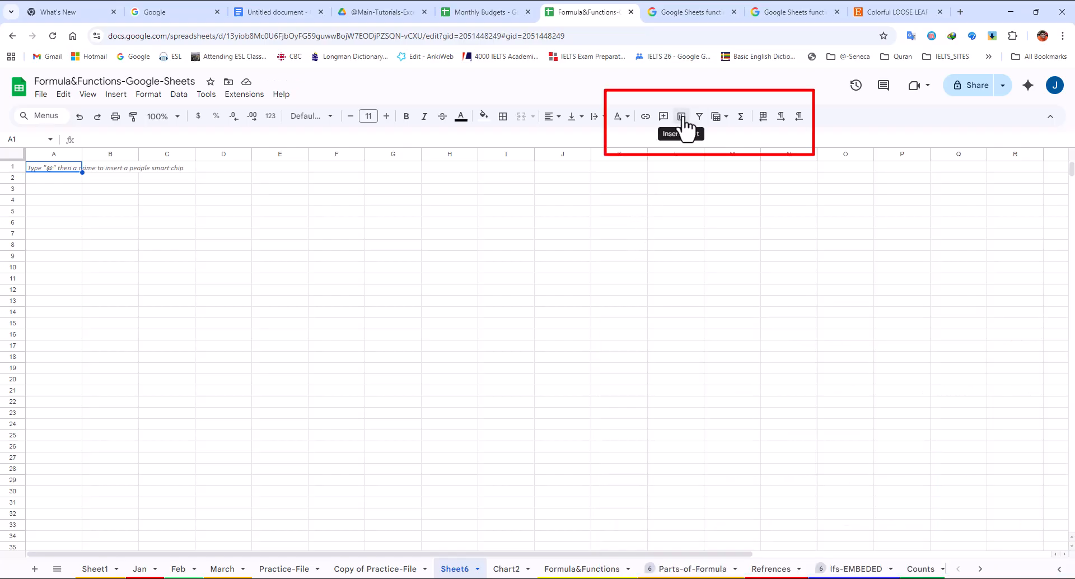
left_click(681, 118)
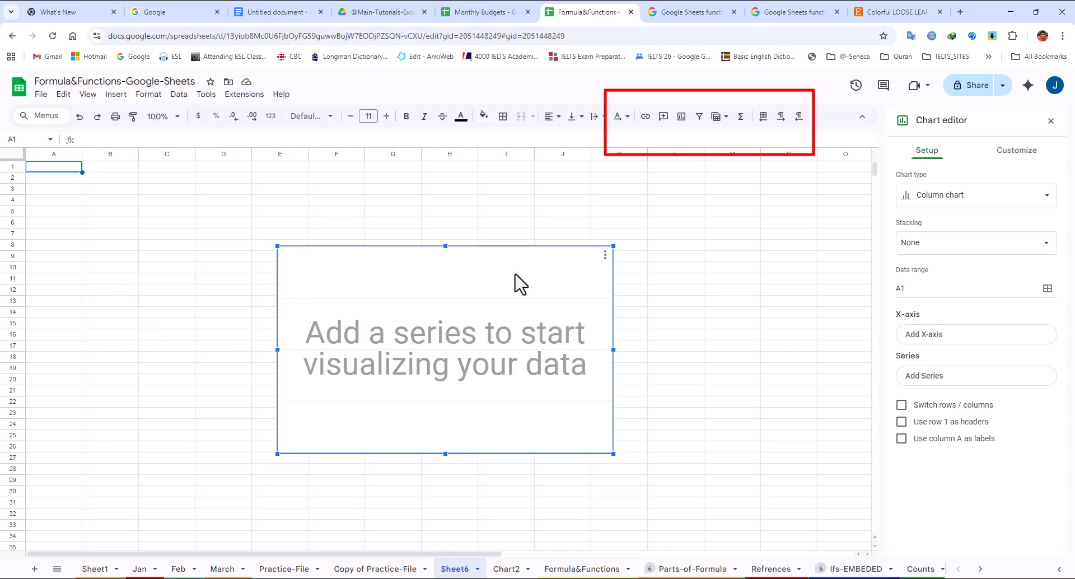
left_click(284, 568)
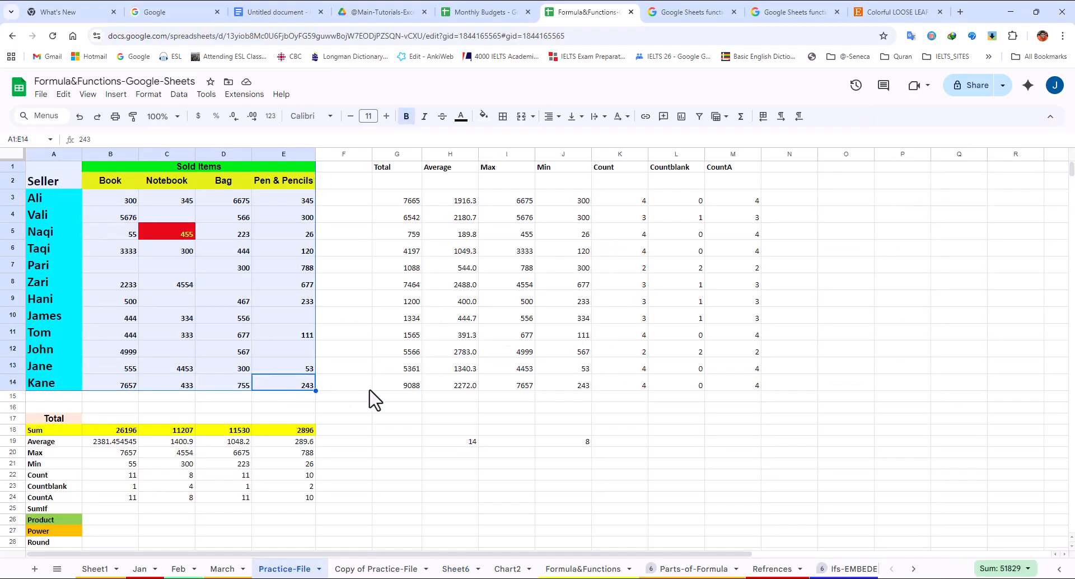
left_click(456, 568)
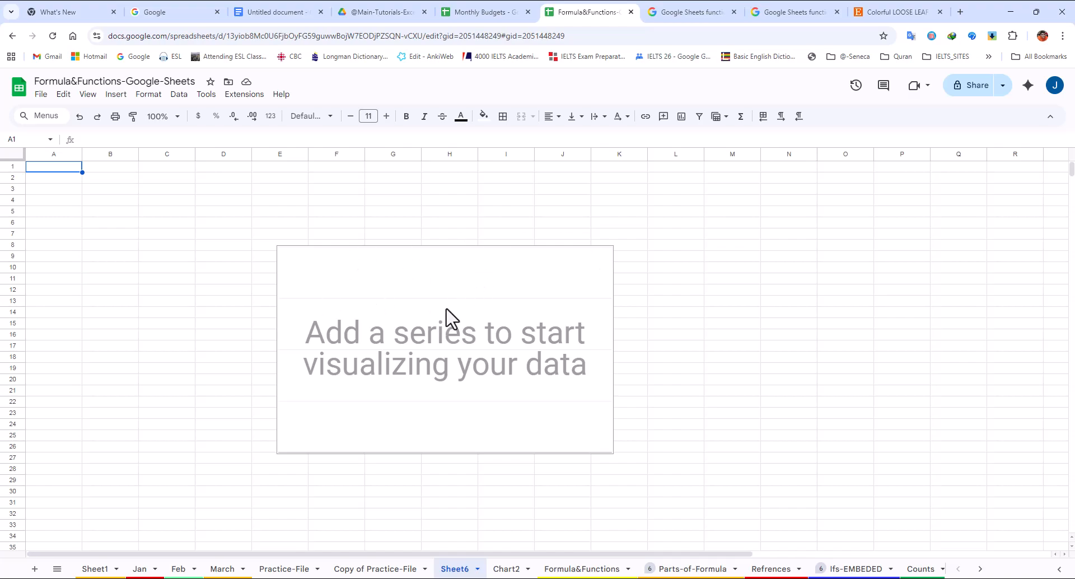
left_click(566, 292)
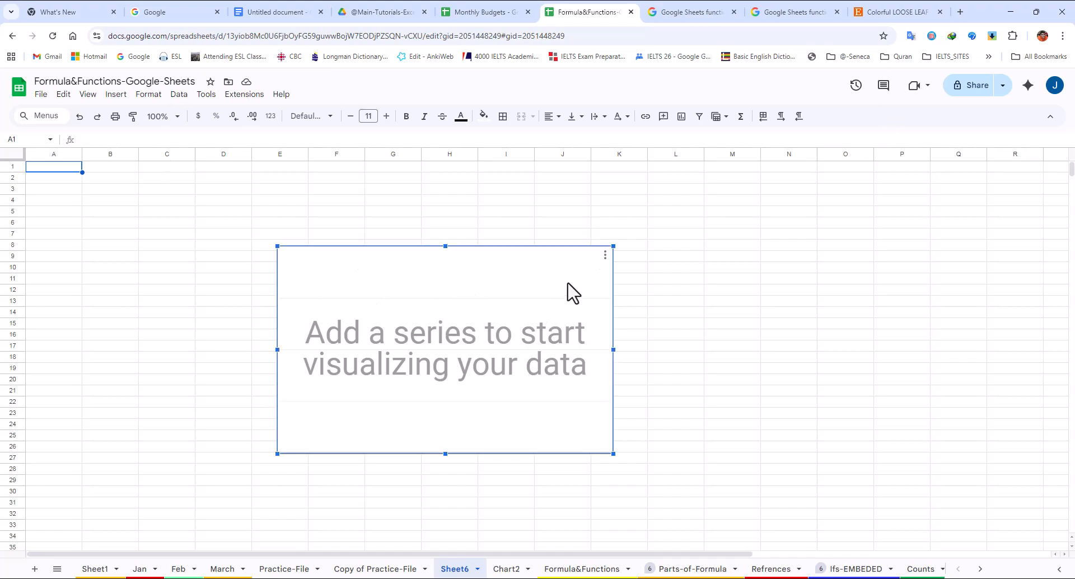
double_click(572, 293)
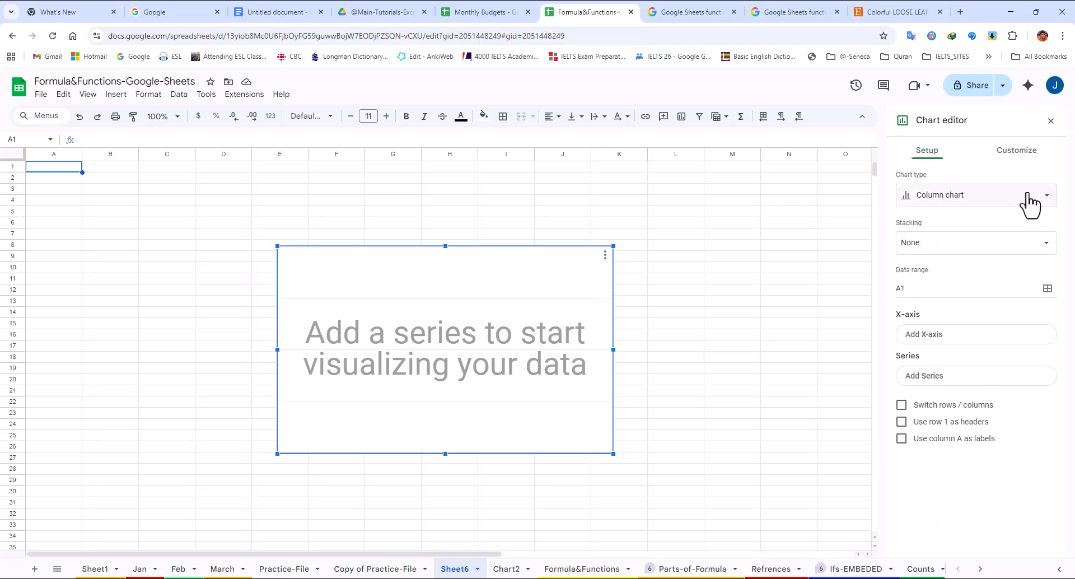
- Try the suggested data range 'Practice-File'!G1:M14 for the empty chart, and undo that change
left_click(1046, 289)
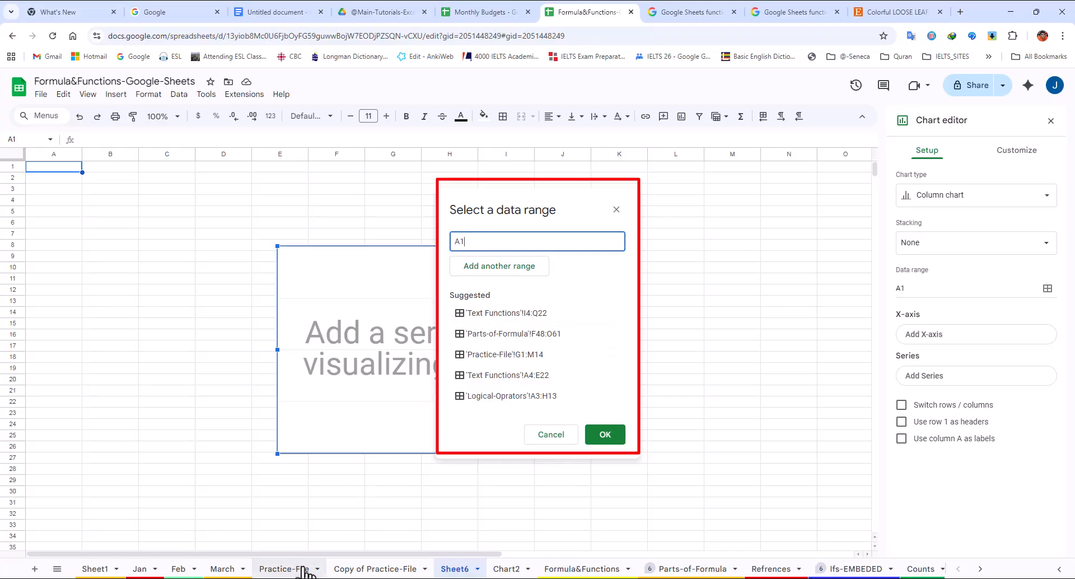
left_click(506, 353)
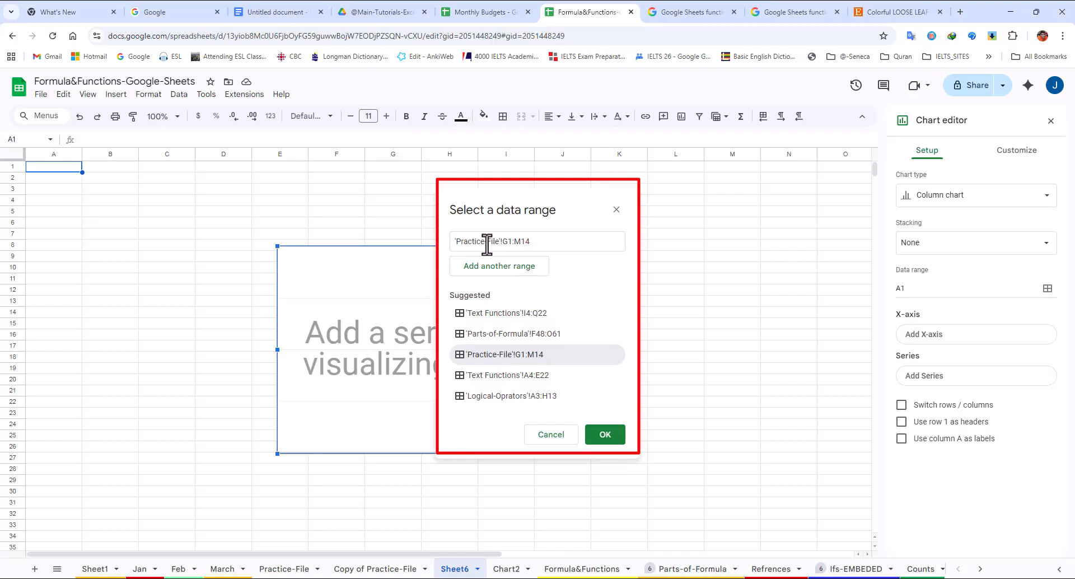
left_click(605, 438)
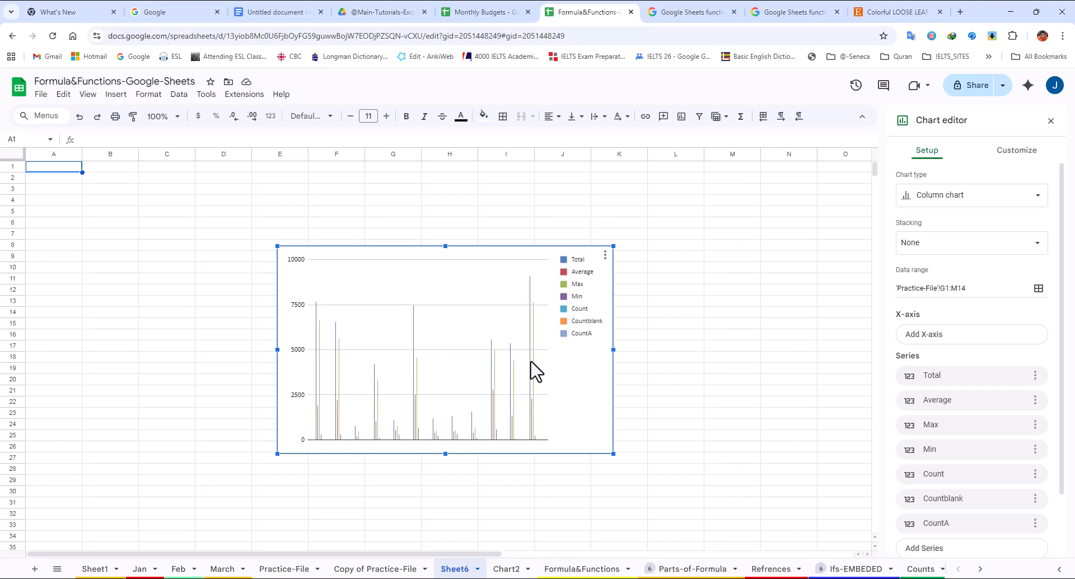
left_click(80, 116)
- Enter 'Practice-File'!A1:E14 as the chart's data range, apply it, and undo the change
left_click(1048, 288)
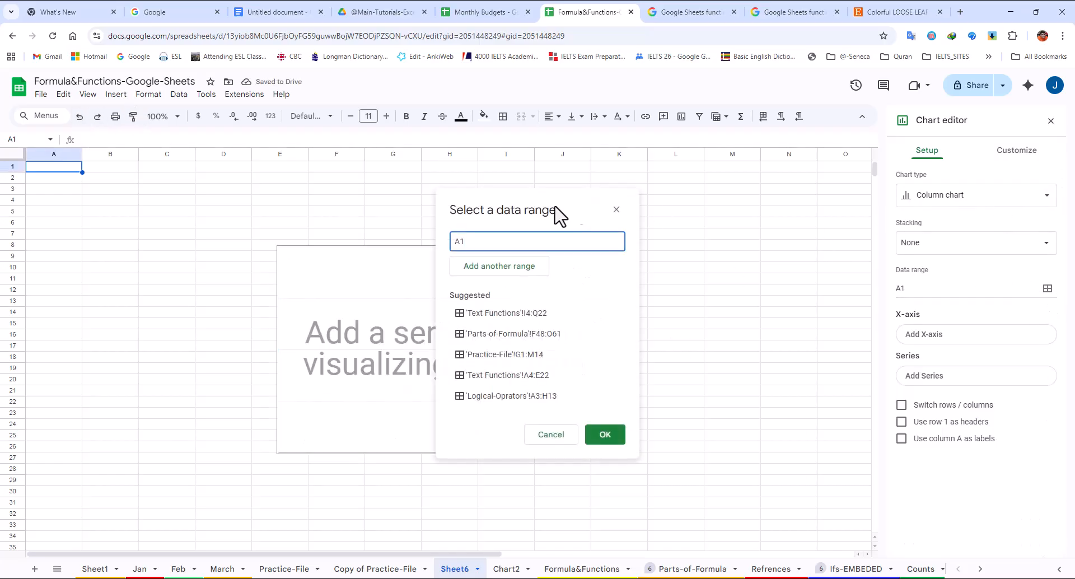
double_click(468, 241)
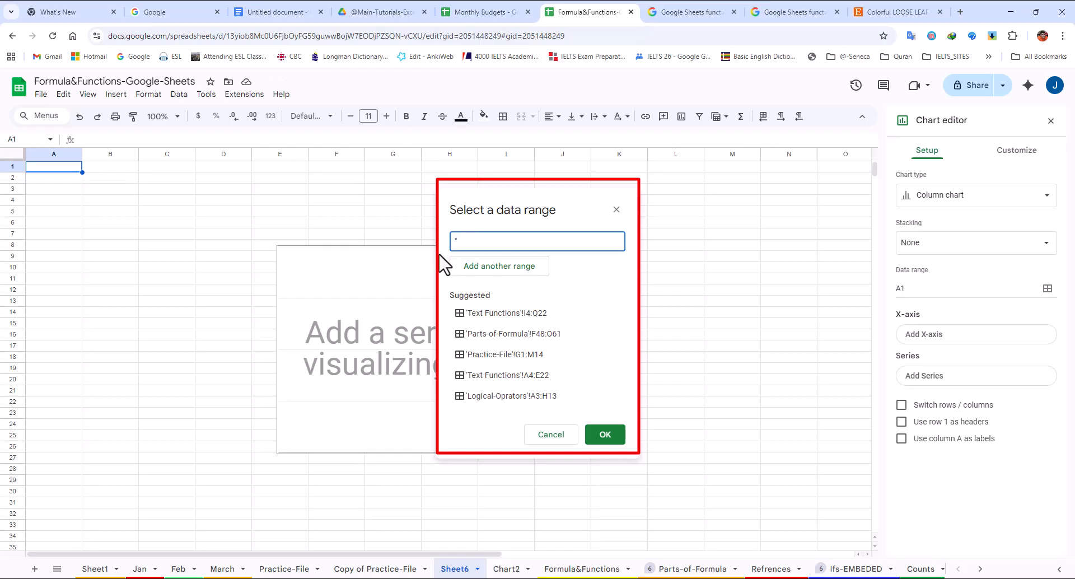
type("'Practice-File'!A1:E14")
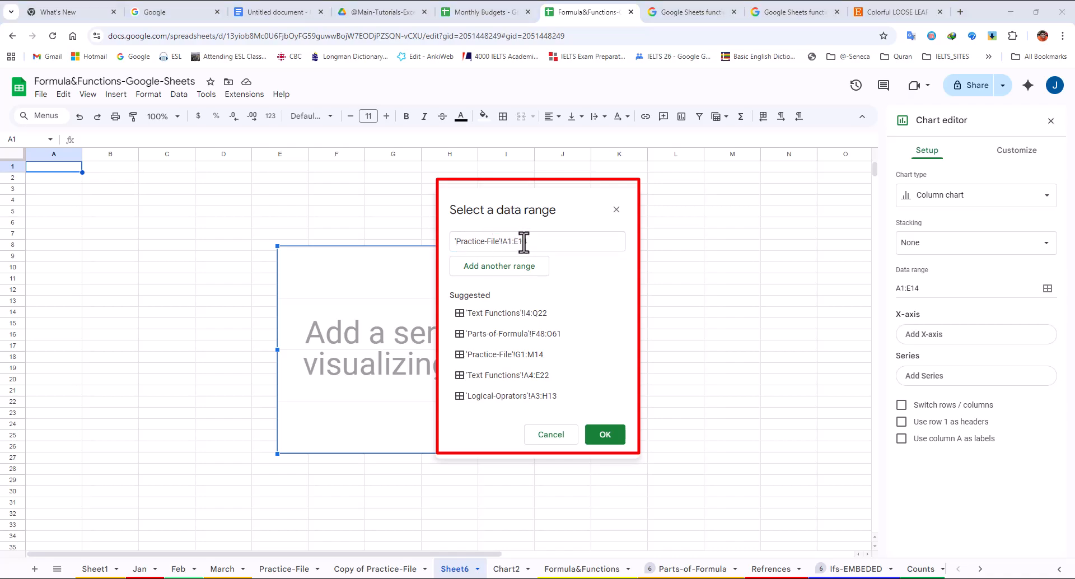
left_click(606, 440)
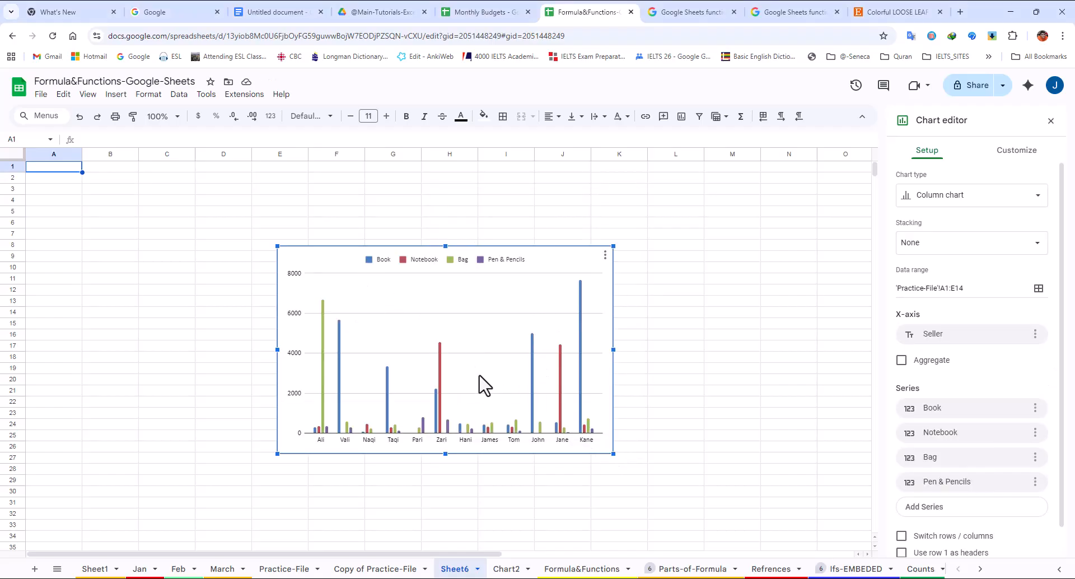
left_click(79, 117)
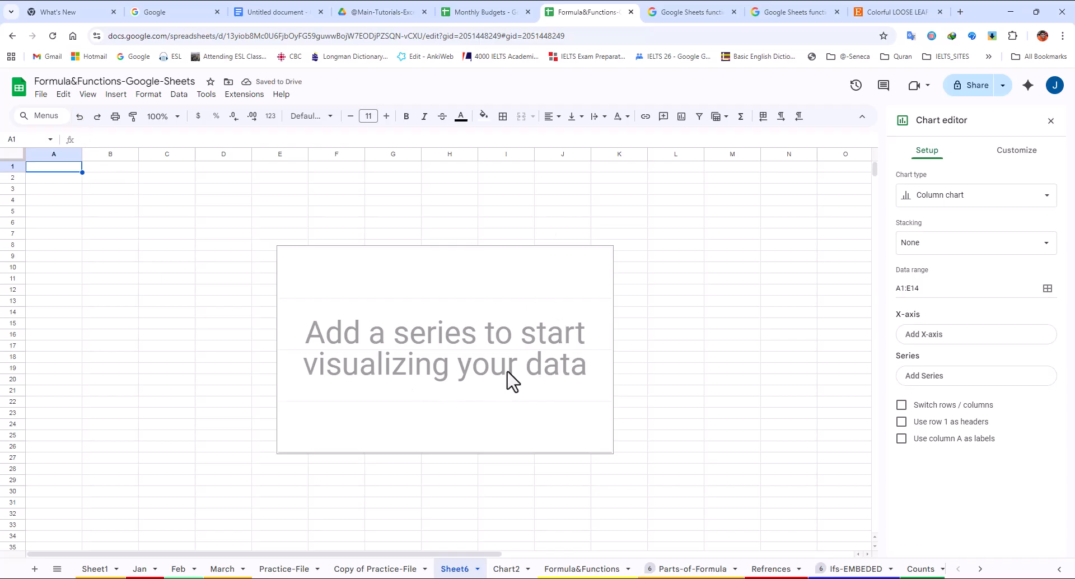
- Set the chart's data range by selecting cells A1:E14 directly on the Practice-File sheet
left_click(1048, 288)
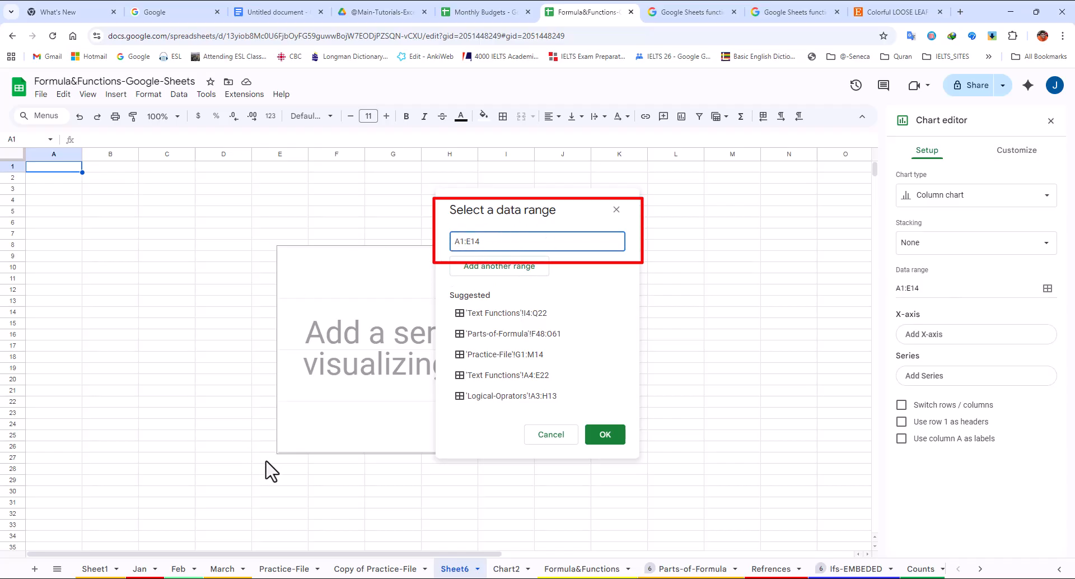
left_click(283, 568)
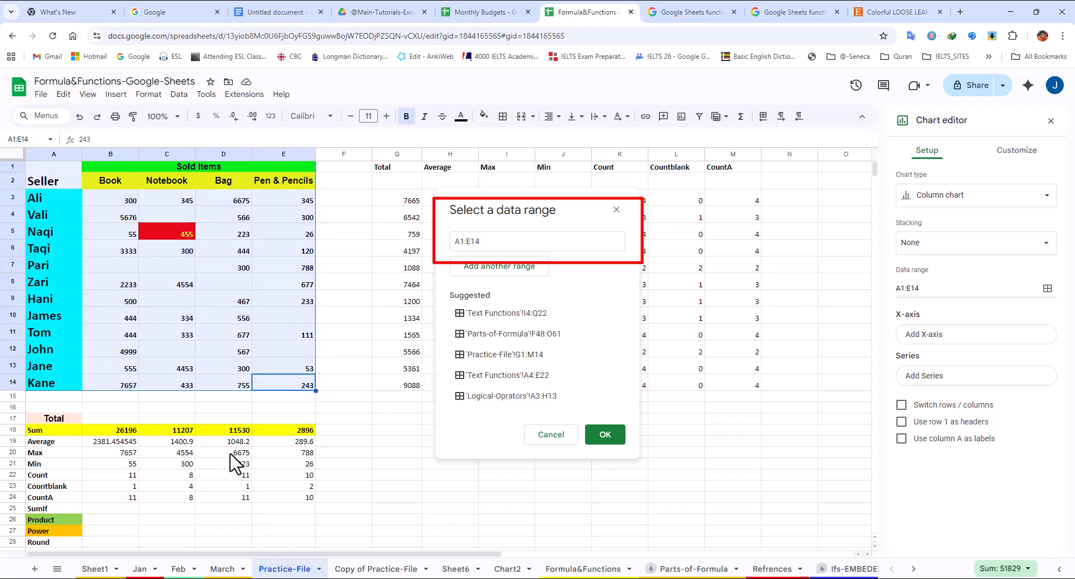
left_click_drag(291, 385, 112, 229)
left_click_drag(55, 187, 45, 169)
left_click(598, 439)
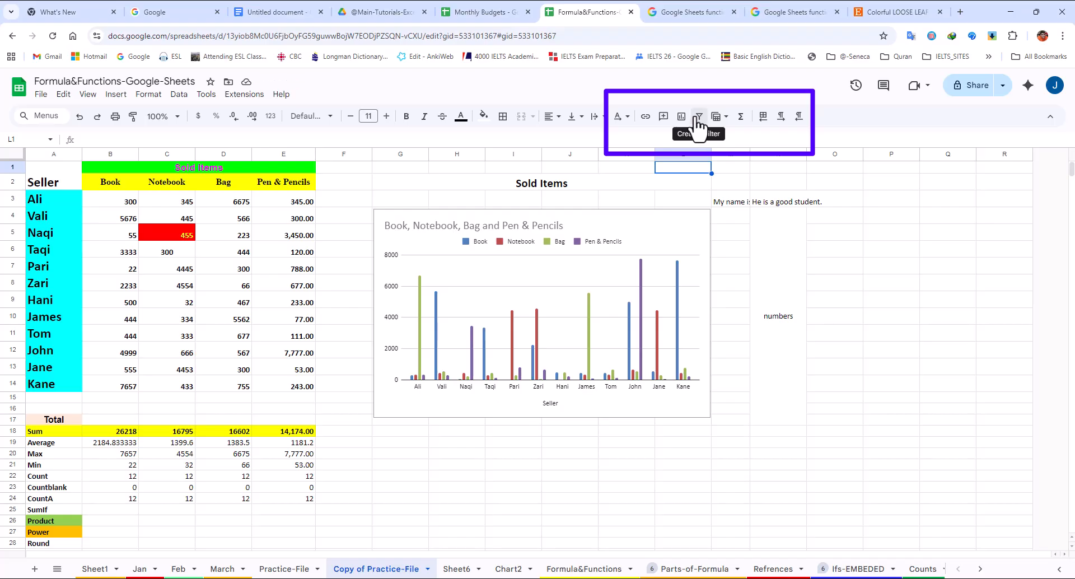
- Create a filter on the sales table A2:E14 and look at the sort and filter options of the Seller column
left_click(62, 185)
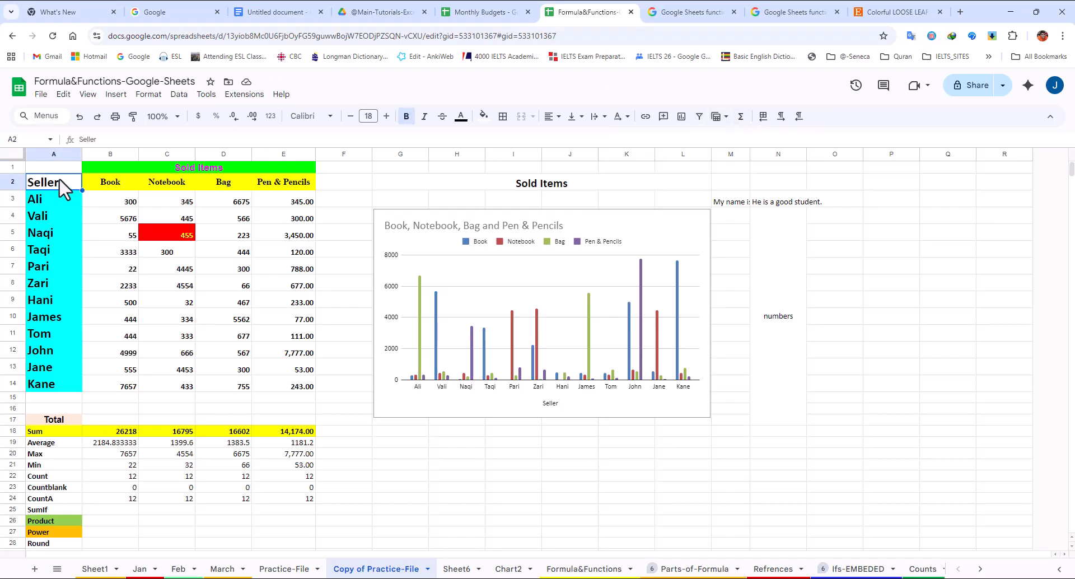
left_click_drag(64, 180, 297, 386)
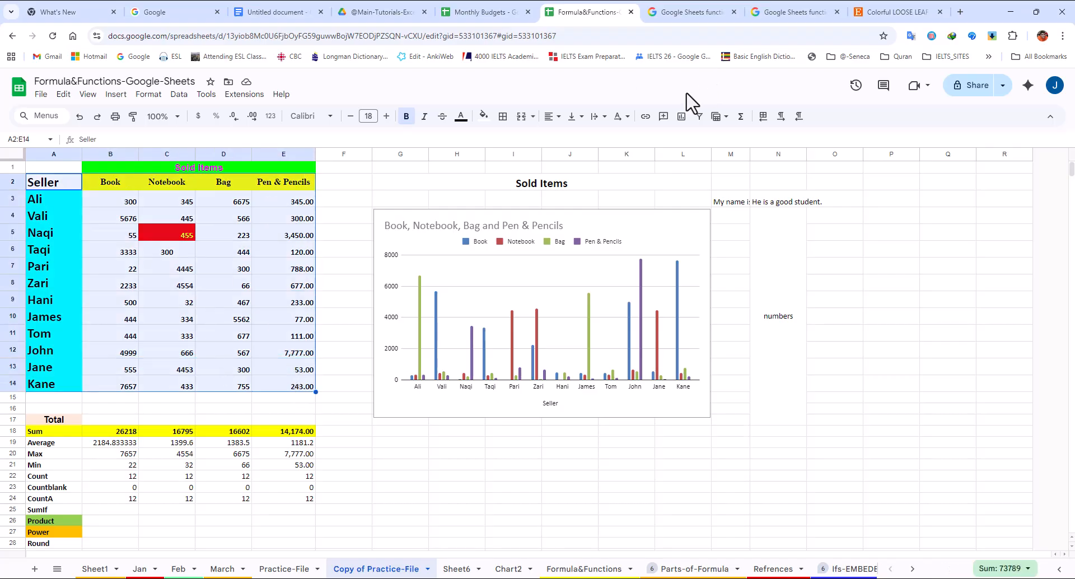
left_click(700, 117)
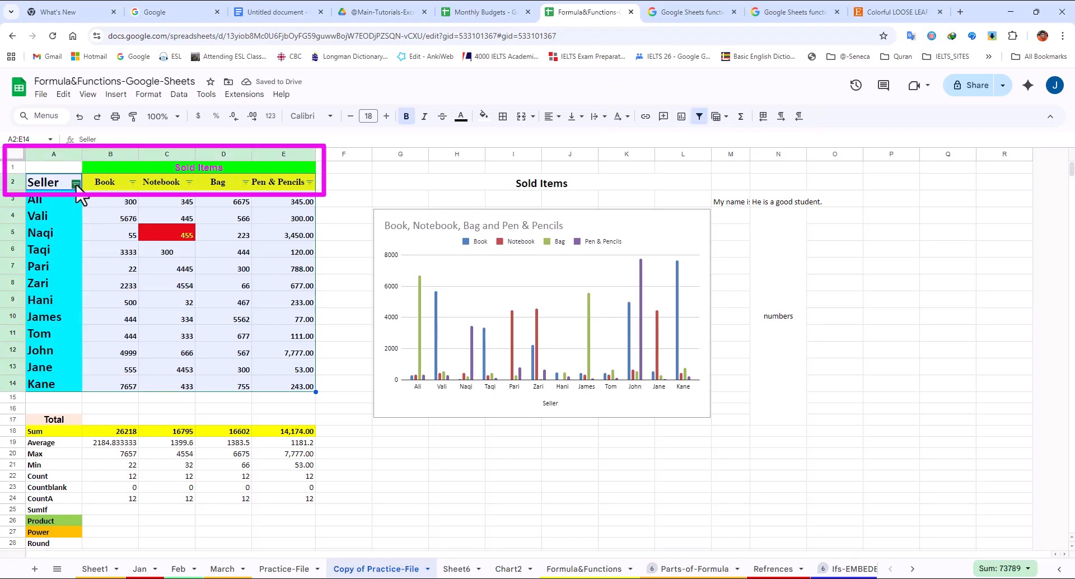
left_click(75, 184)
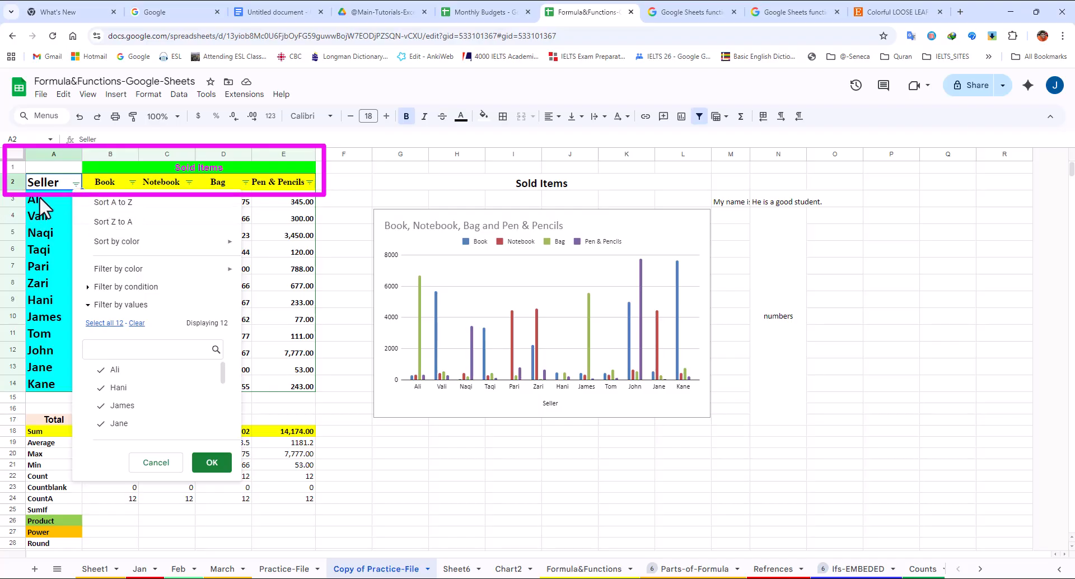
left_click(292, 213)
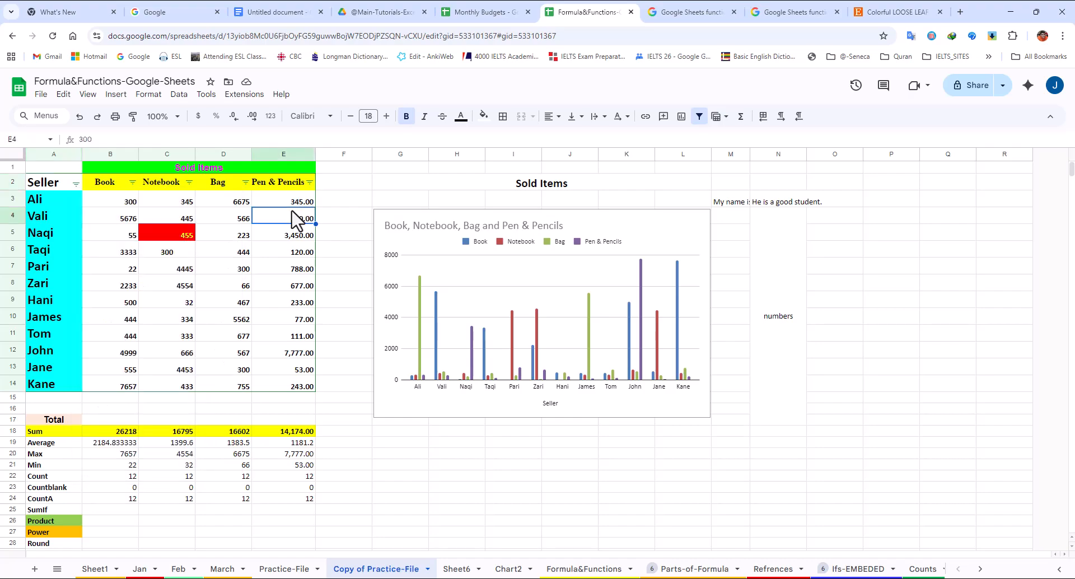
- Color the text of the sales figures in cells B8:E8 red
left_click_drag(125, 285, 312, 288)
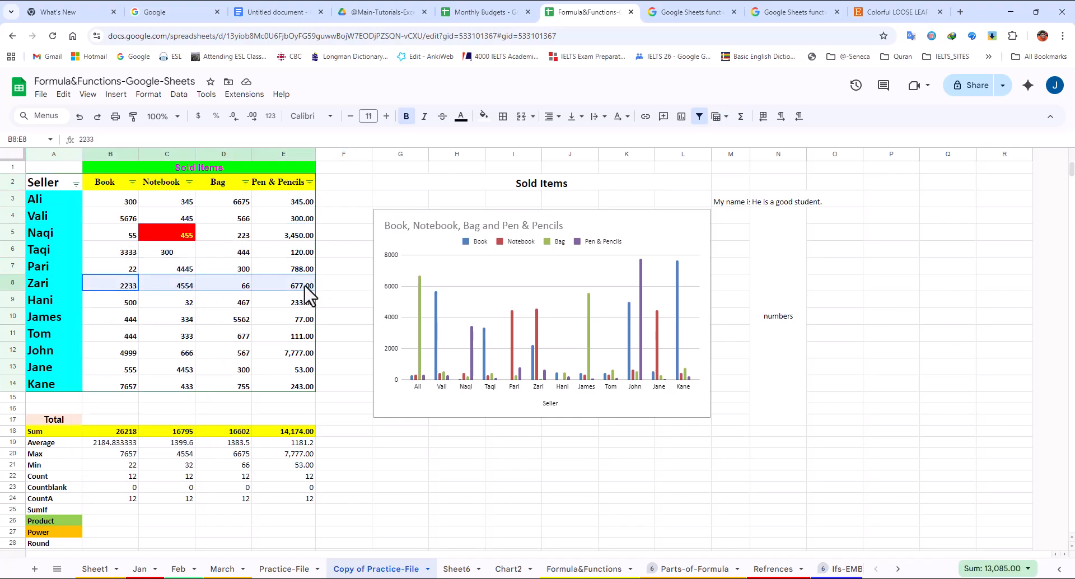
left_click(461, 118)
left_click(472, 169)
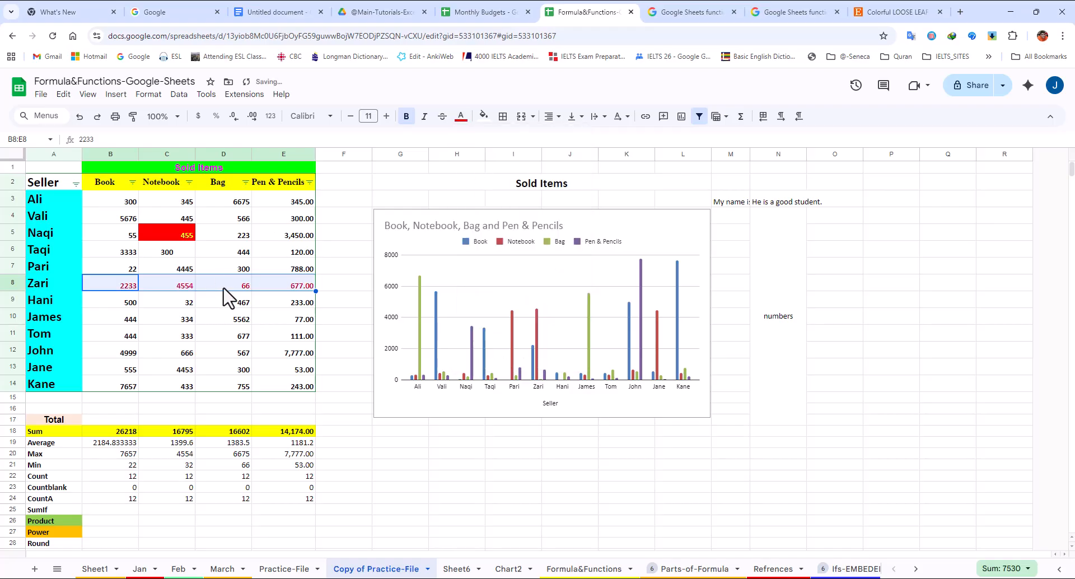
left_click(223, 288)
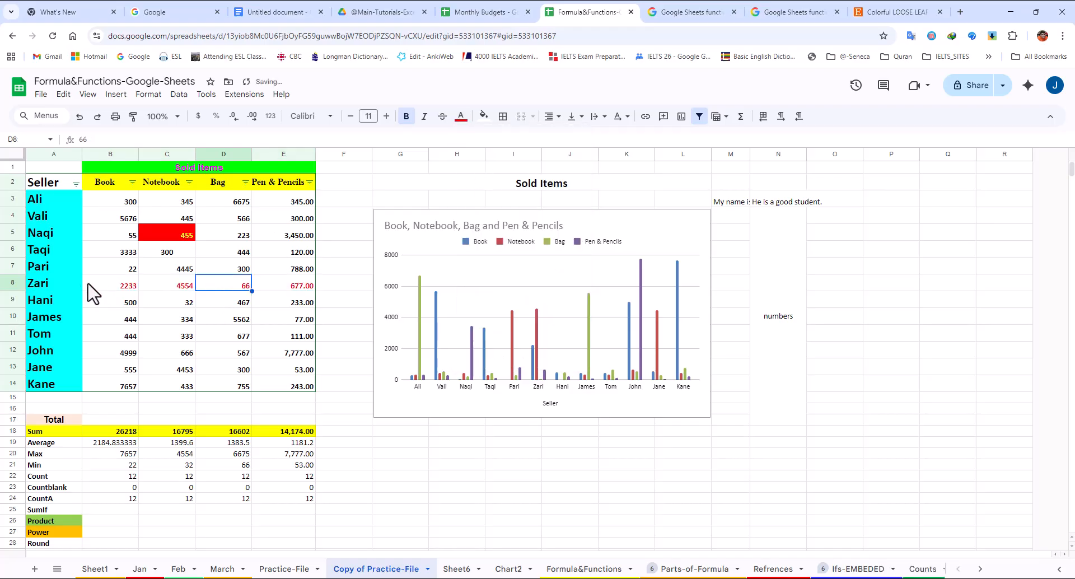
- Sort the filtered table from A to Z by the Seller column
left_click(76, 184)
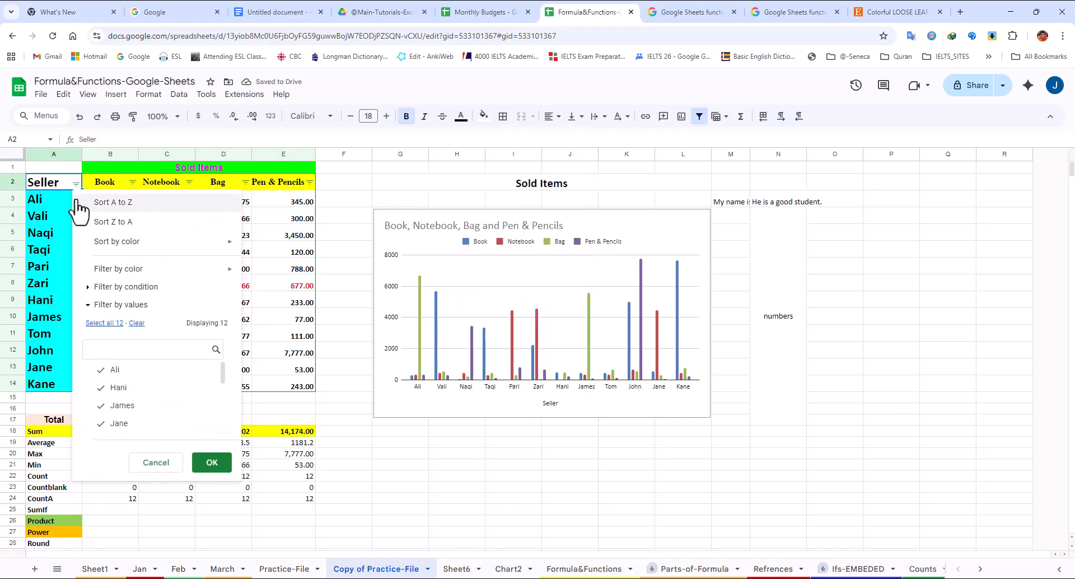
left_click(126, 204)
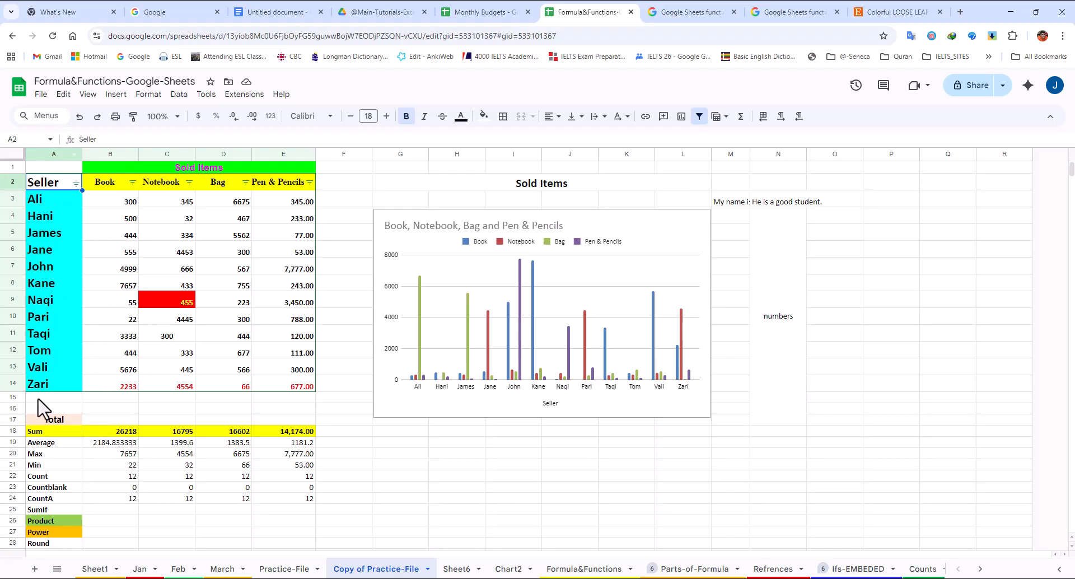
left_click(131, 205)
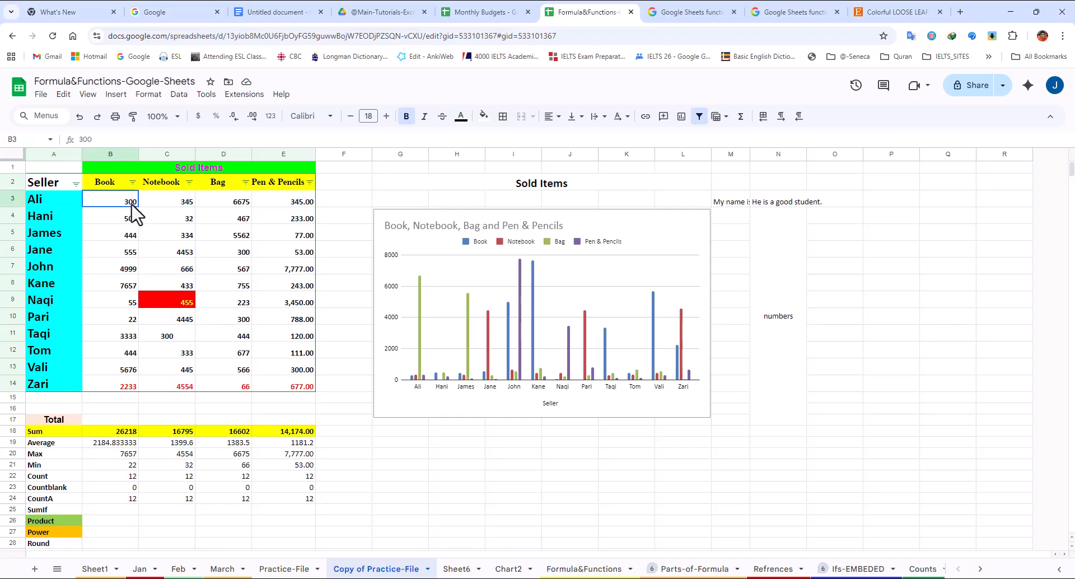
left_click(303, 201)
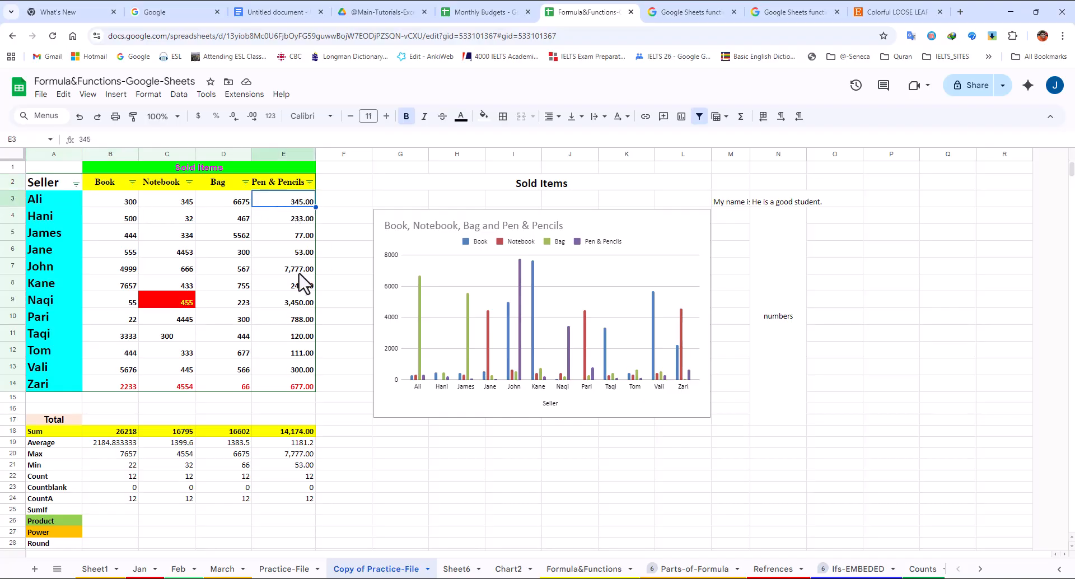
- Sort the filtered sales table from A to Z by the Pen & Pencils column
left_click(309, 182)
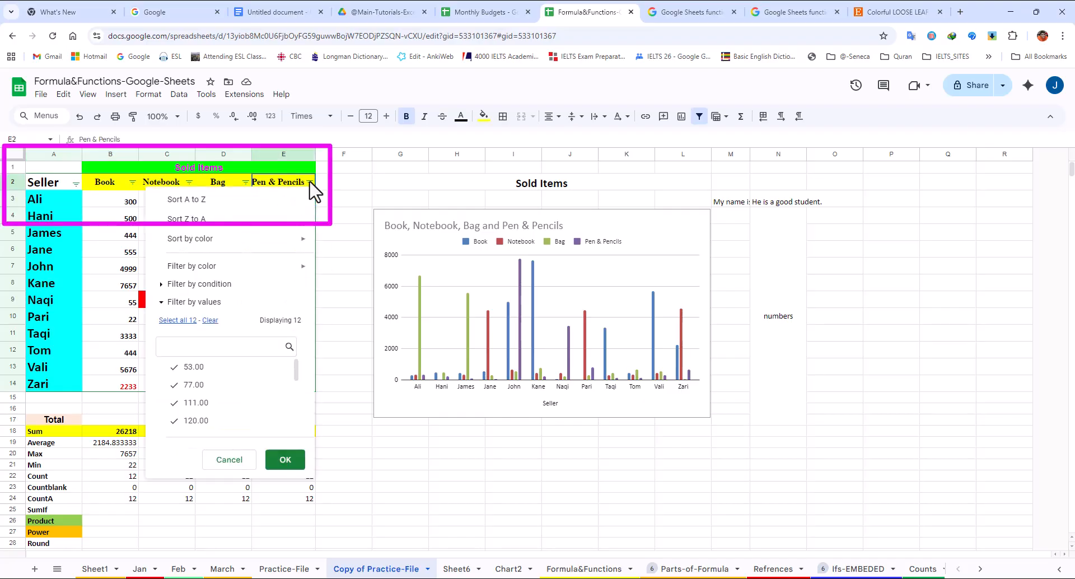
left_click(188, 200)
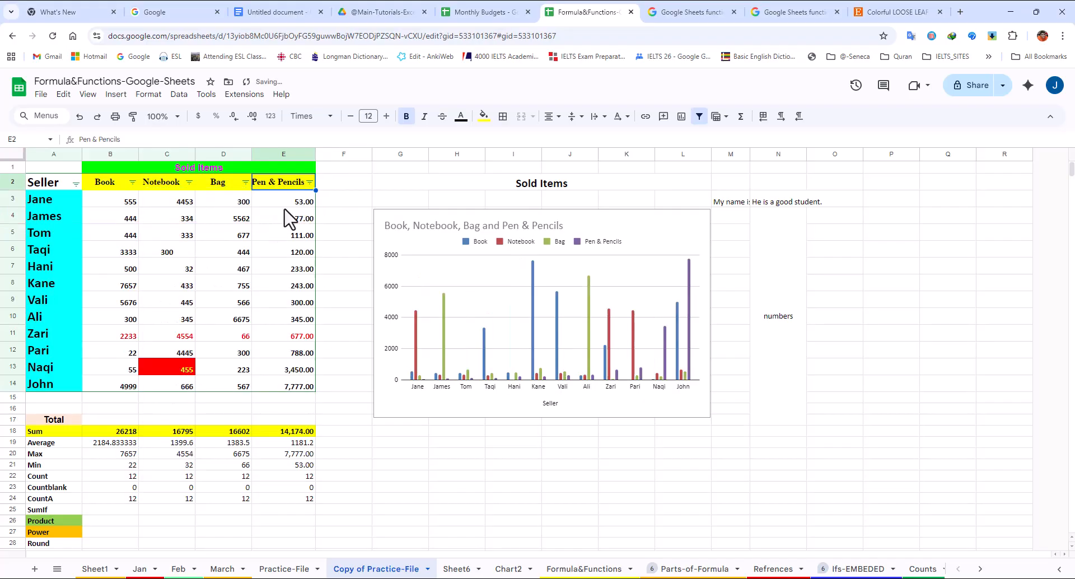
left_click(303, 204)
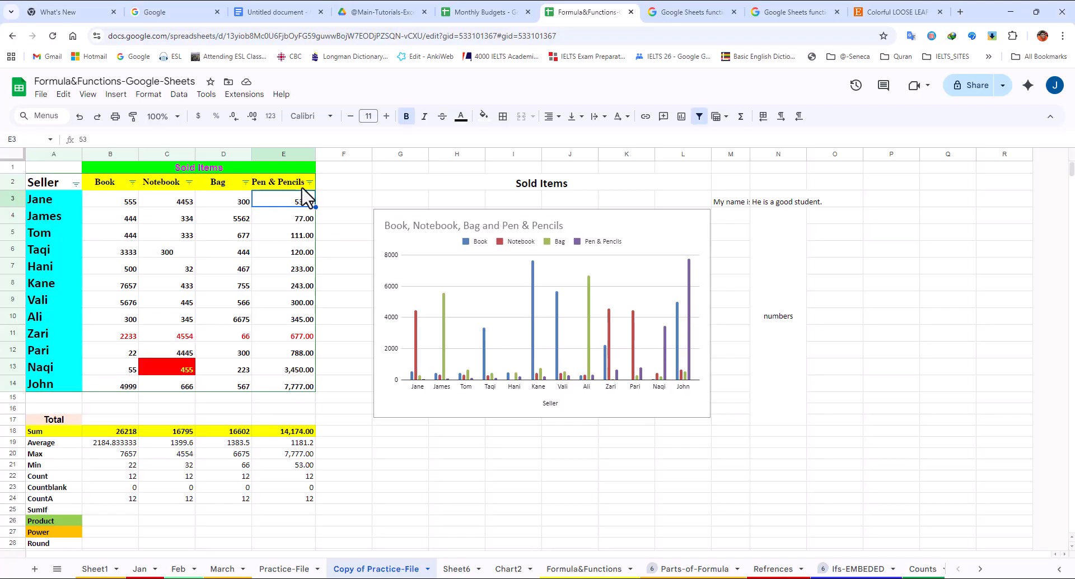
- Sort the filtered sales table from A to Z by the Bag column and check its first and last values
left_click(245, 183)
left_click(136, 199)
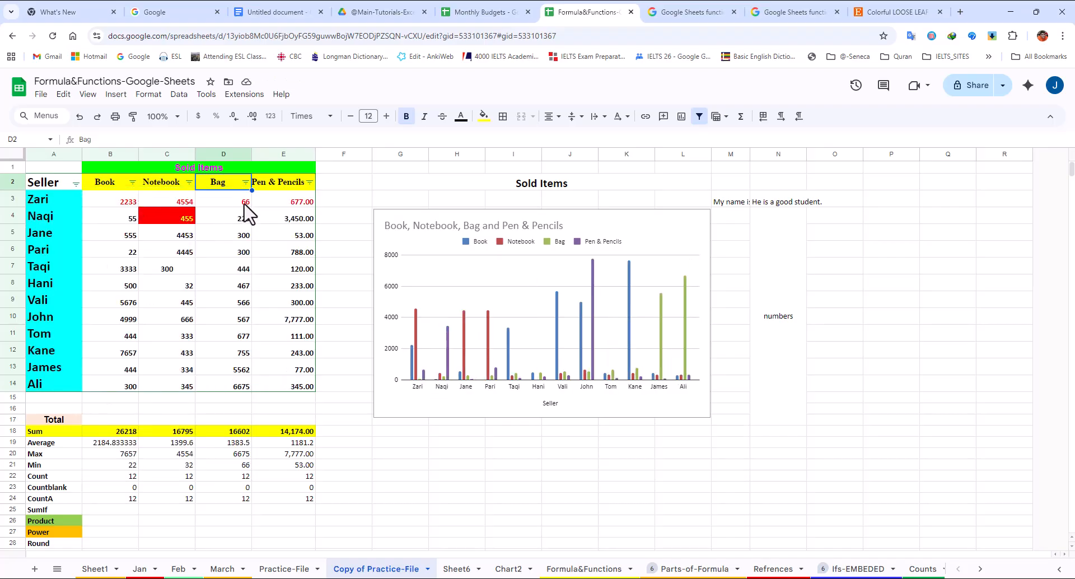
left_click(245, 387)
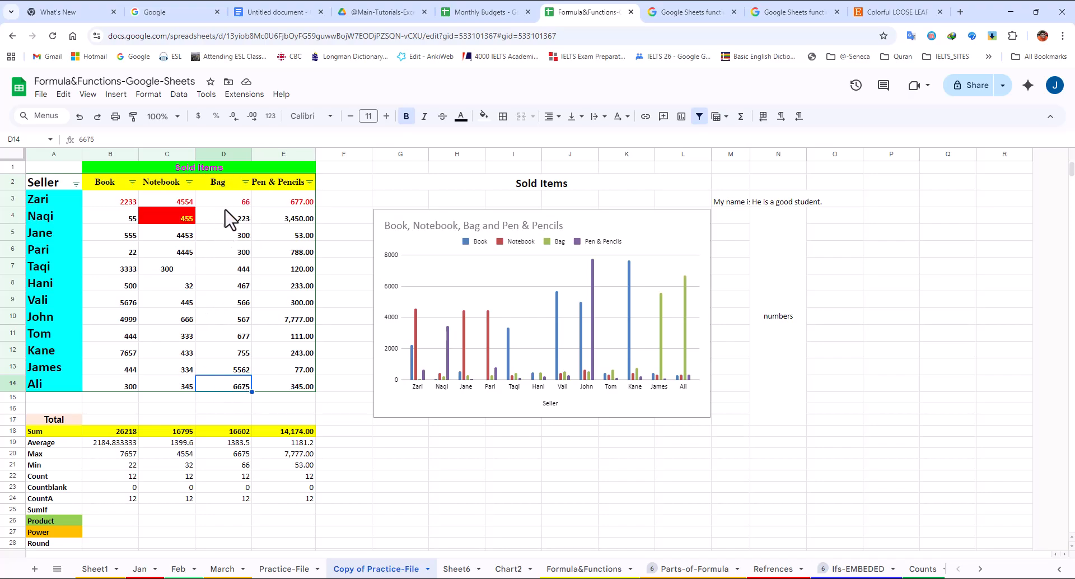
key("ctrl+Up")
key("ctrl+Right")
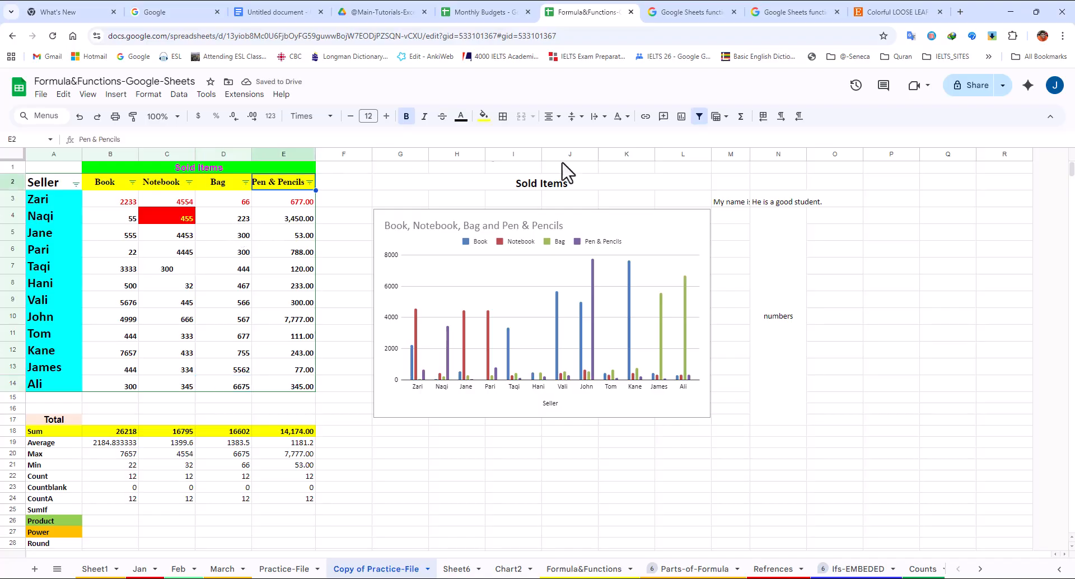
- Look at the Seller column's color sorting options and fill Notebook cell C10 with yellow
left_click(76, 183)
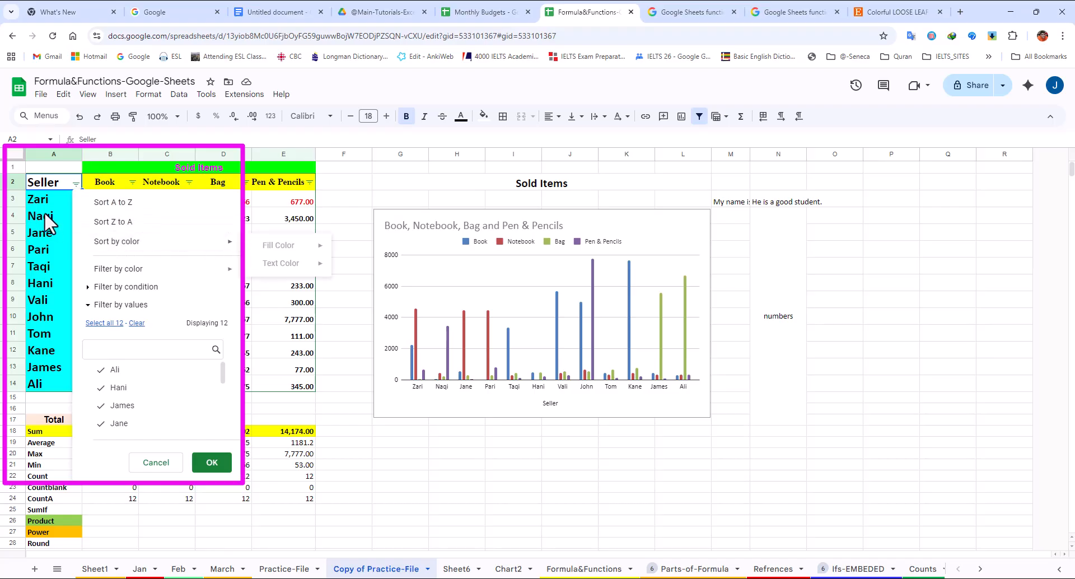
left_click(51, 248)
left_click(182, 318)
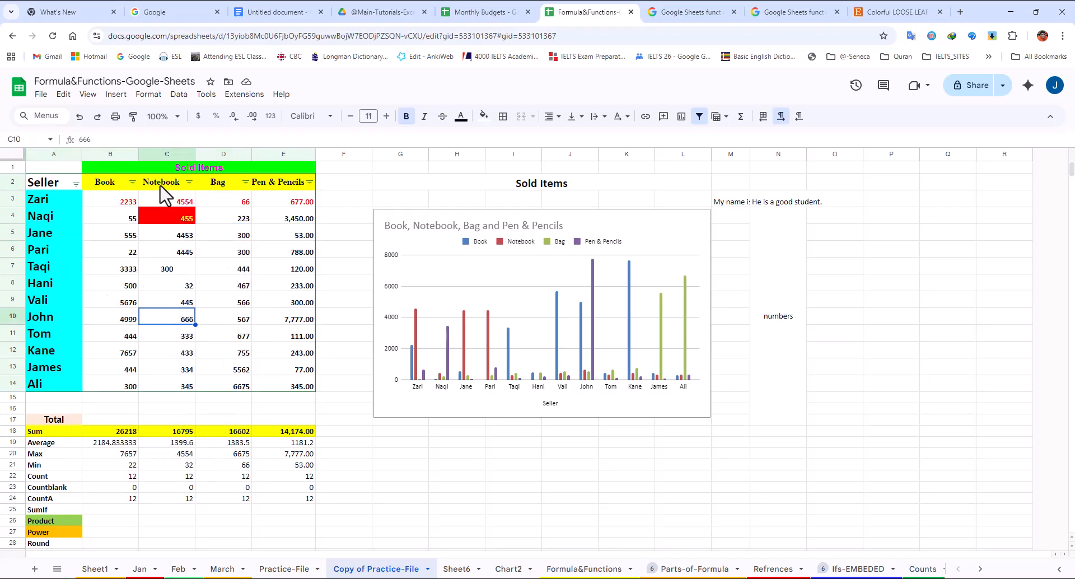
left_click(480, 129)
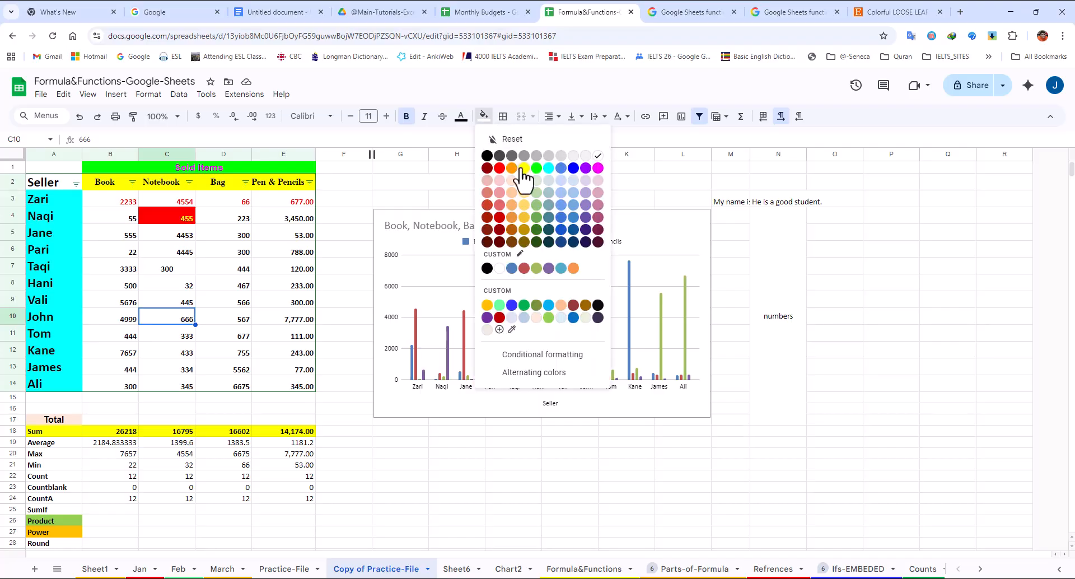
left_click(525, 181)
- Fill cell D12 with yellow and cell E12 with blue, and undo both fills
left_click(244, 354)
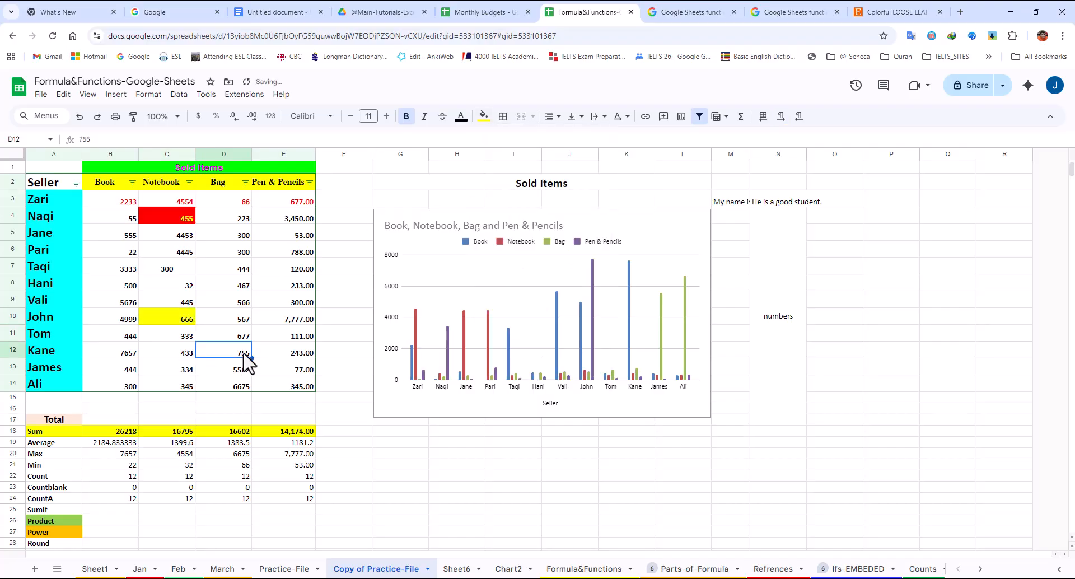
left_click(484, 116)
left_click(524, 168)
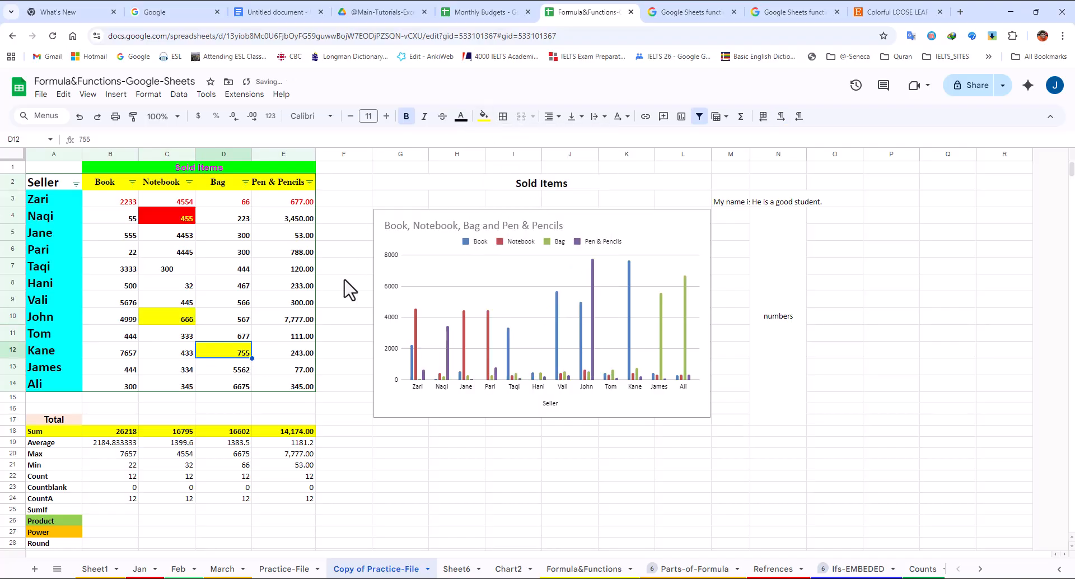
left_click(295, 353)
left_click(483, 116)
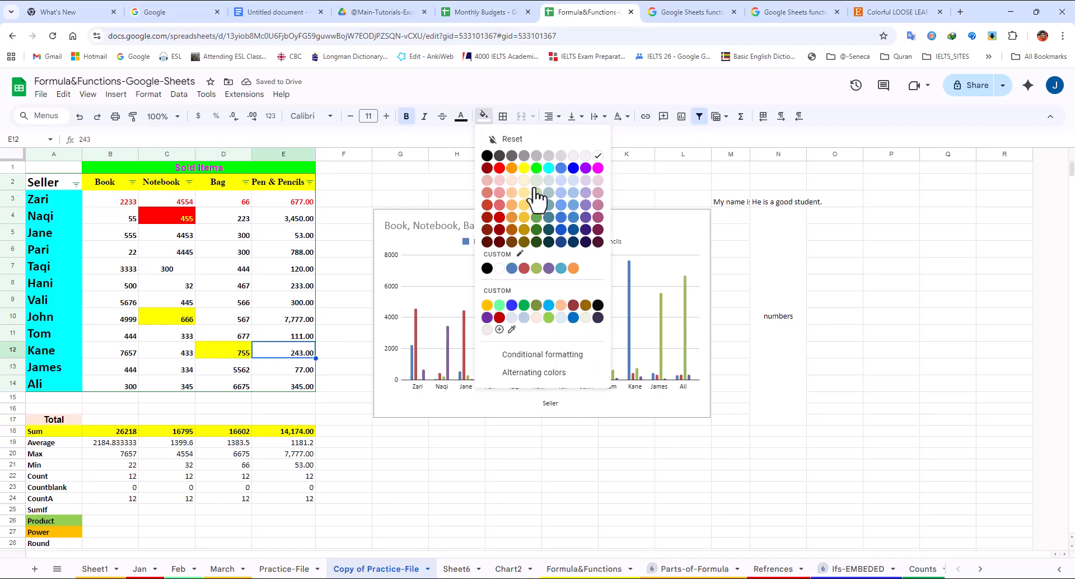
left_click(573, 169)
key("ctrl+z")
key("ctrl+z")
- Sort the table by the yellow fill color in the Notebook column
left_click(189, 183)
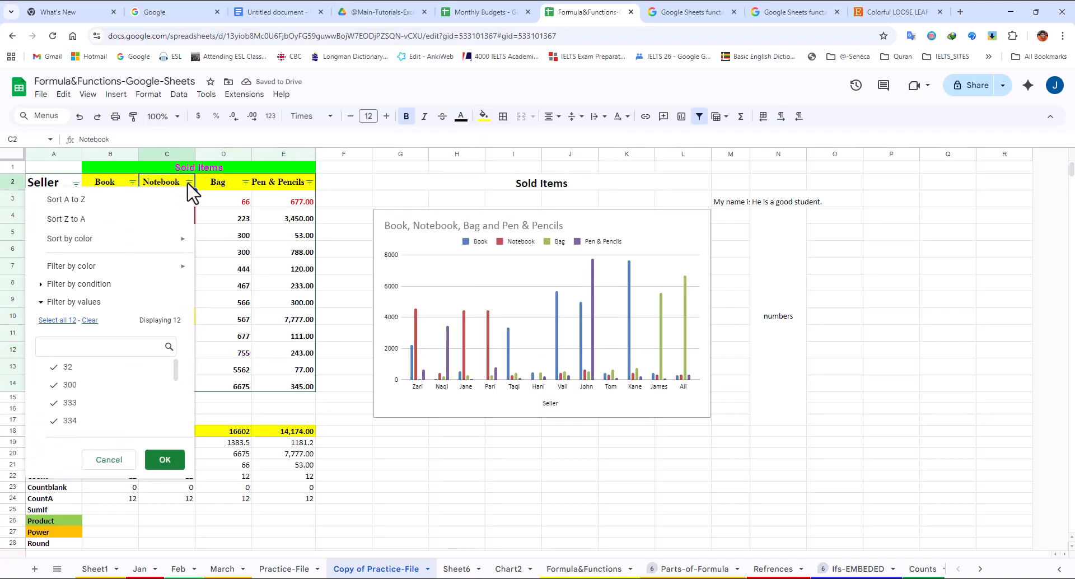
mouse_move(112, 238)
mouse_move(246, 242)
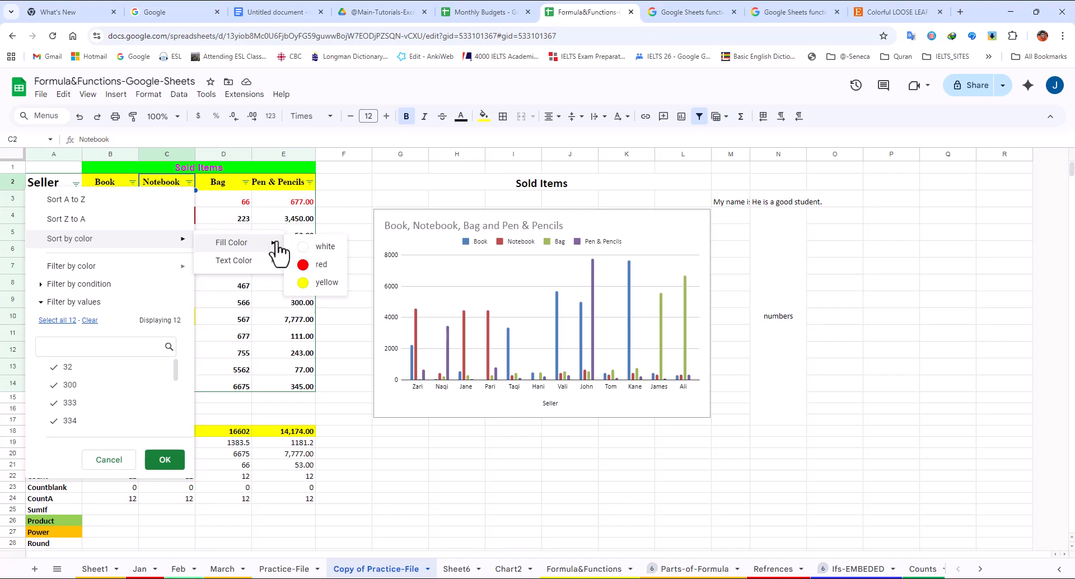
left_click(314, 283)
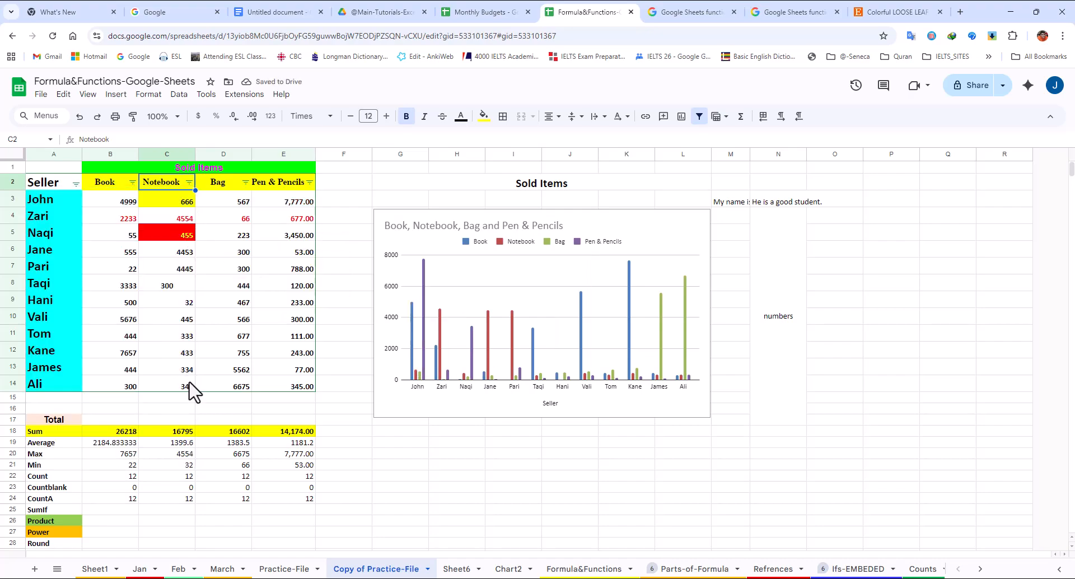
- Color the text of Notebook cells C11 and C12 blue
left_click(183, 223)
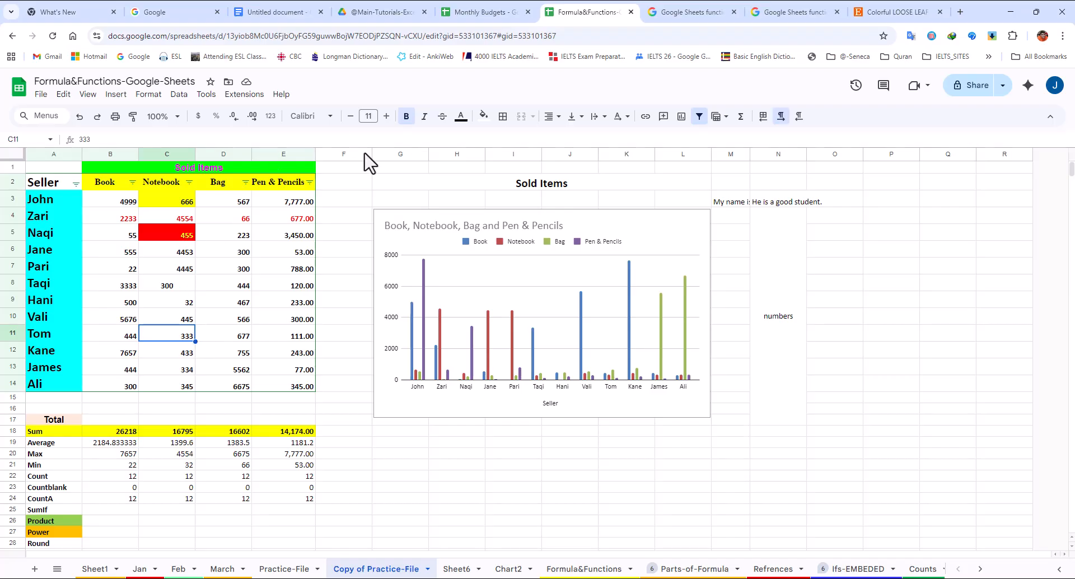
left_click(461, 116)
left_click(550, 170)
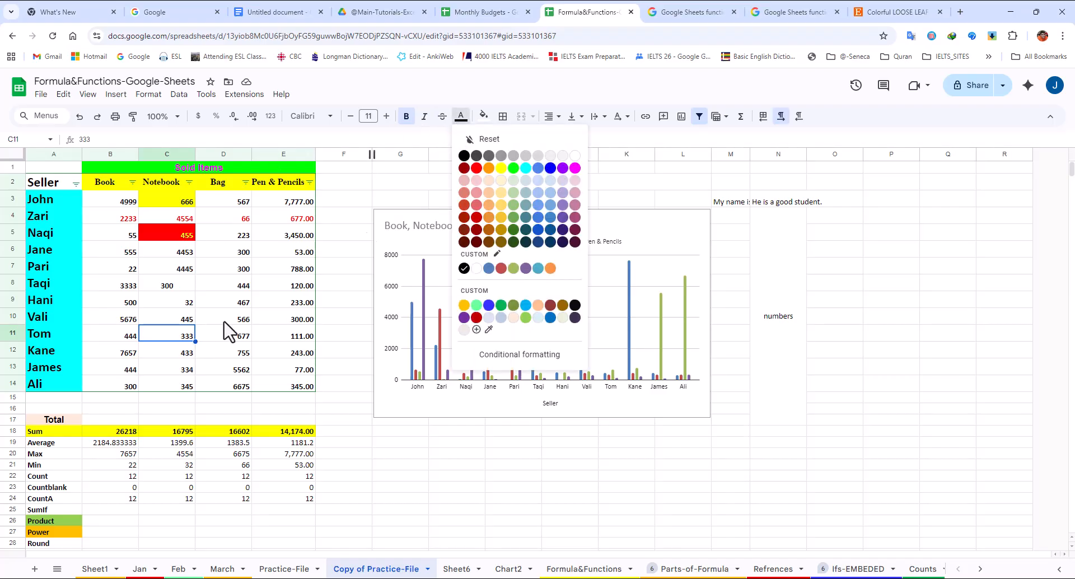
left_click(175, 354)
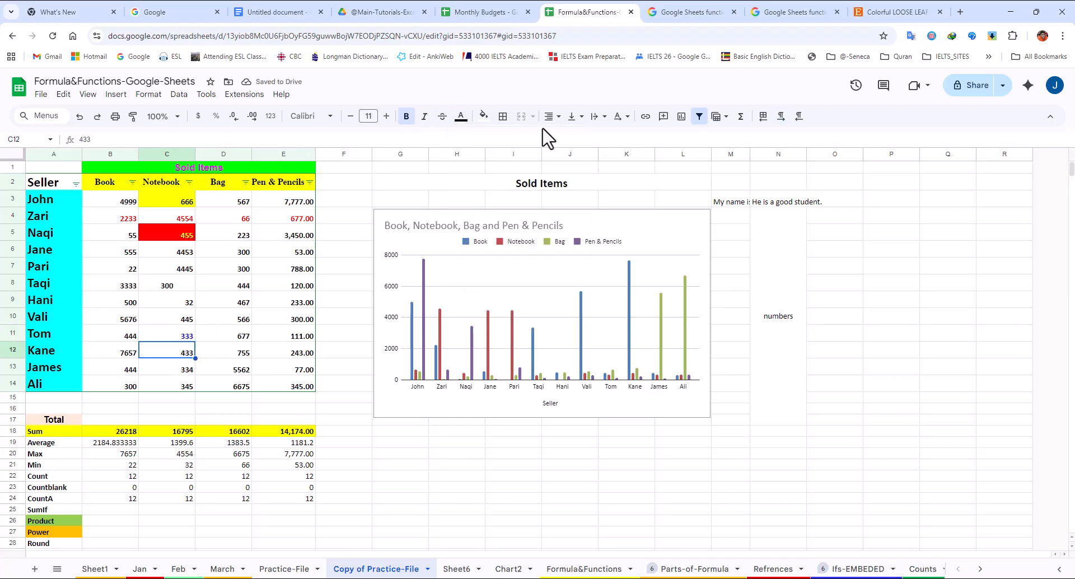
left_click(461, 116)
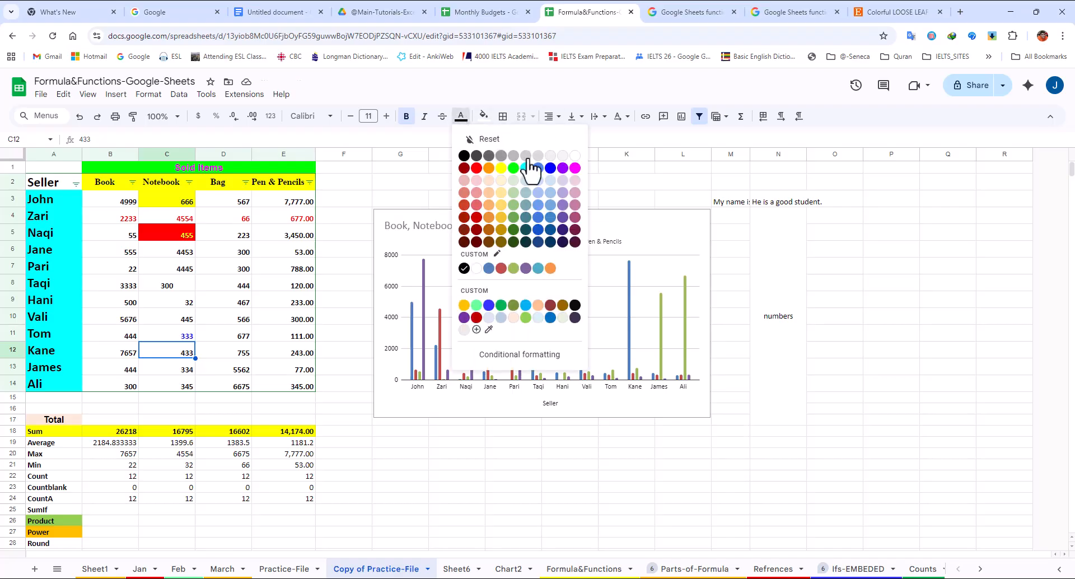
left_click(550, 170)
- Sort the table by the blue text color in the Notebook column and review the column's filter options again
left_click(189, 182)
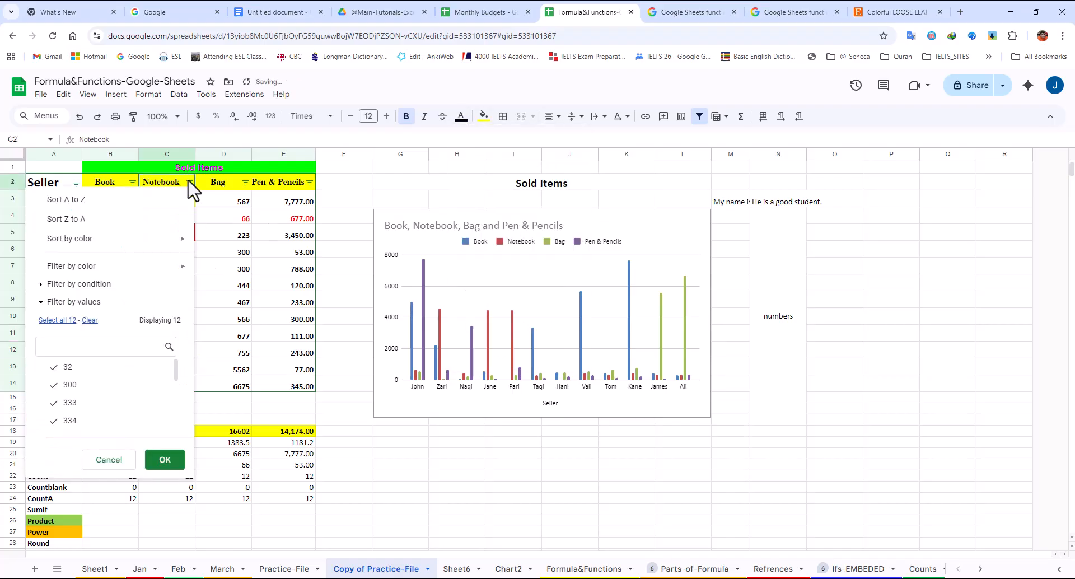
mouse_move(155, 246)
mouse_move(263, 260)
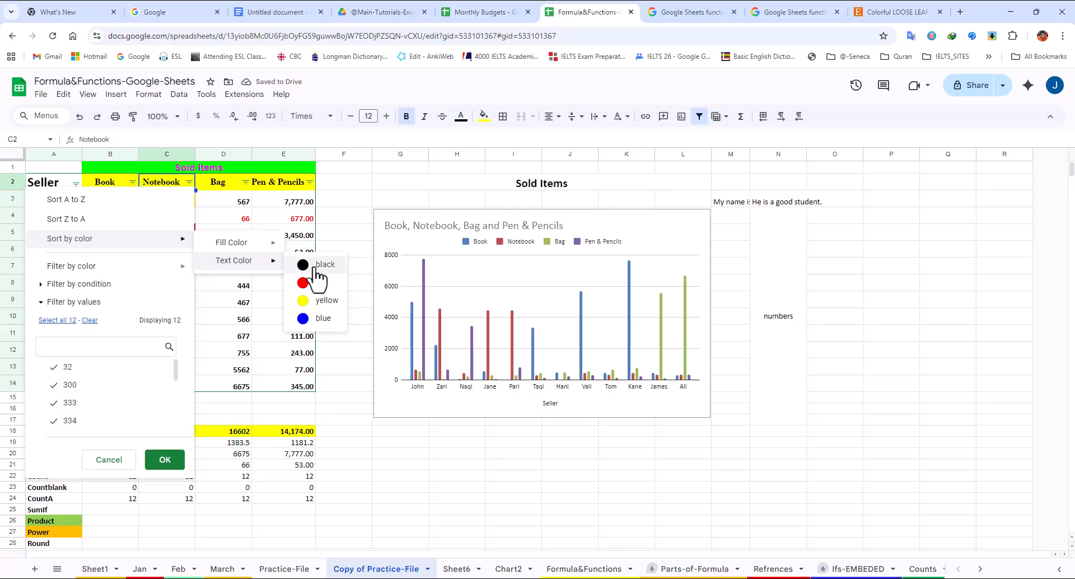
left_click(367, 314)
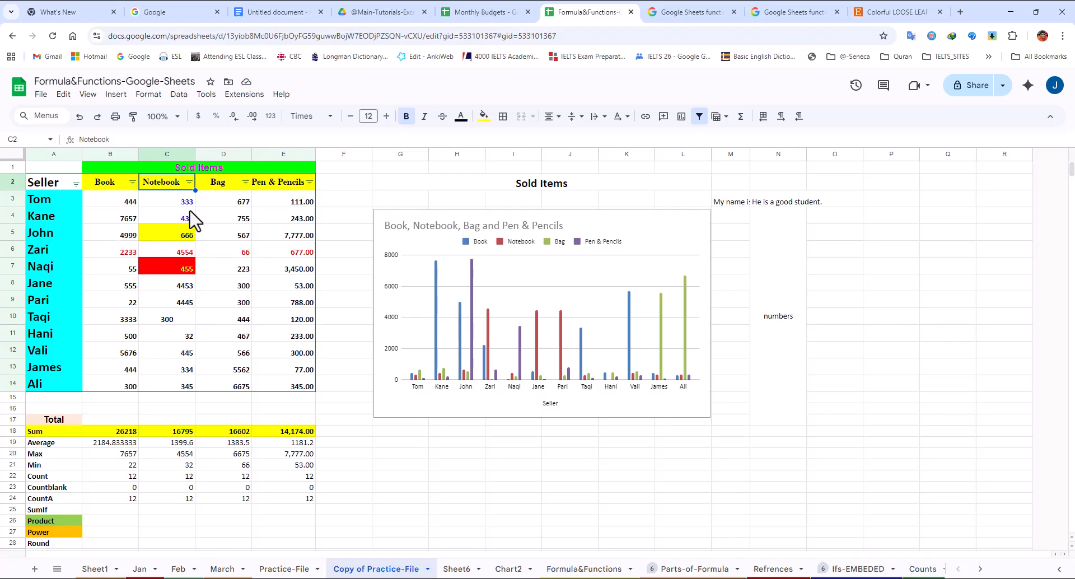
left_click(189, 183)
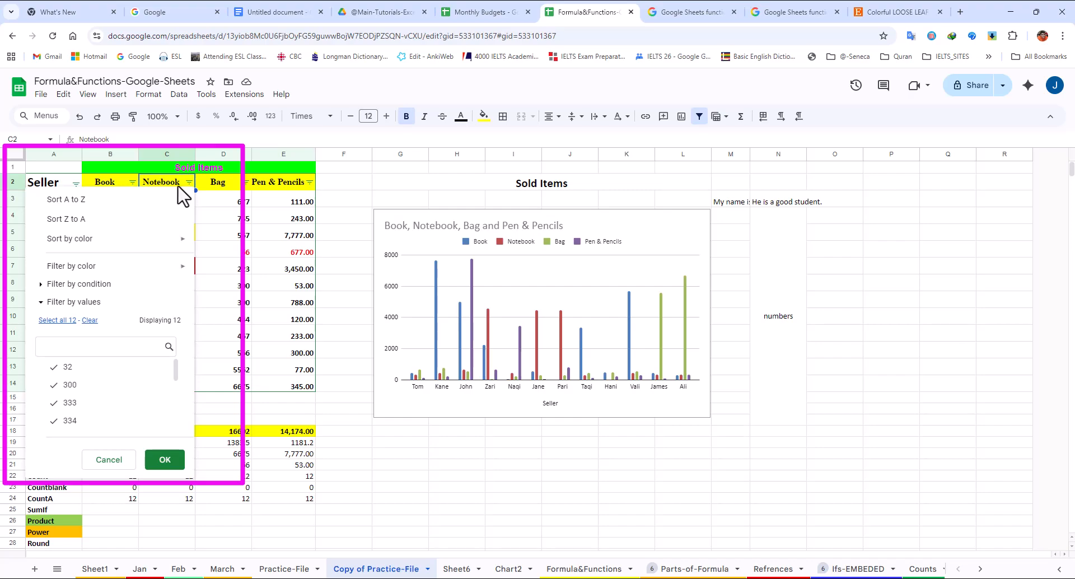
left_click(235, 186)
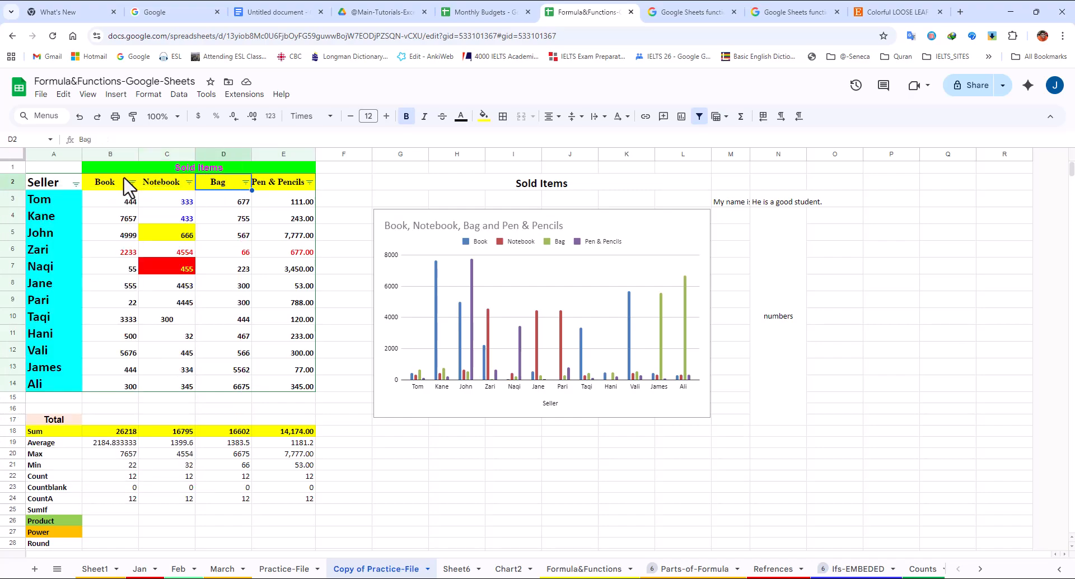
- Remove the filter from the sales table, recreate it on A1:E14, and remove it again
left_click(700, 117)
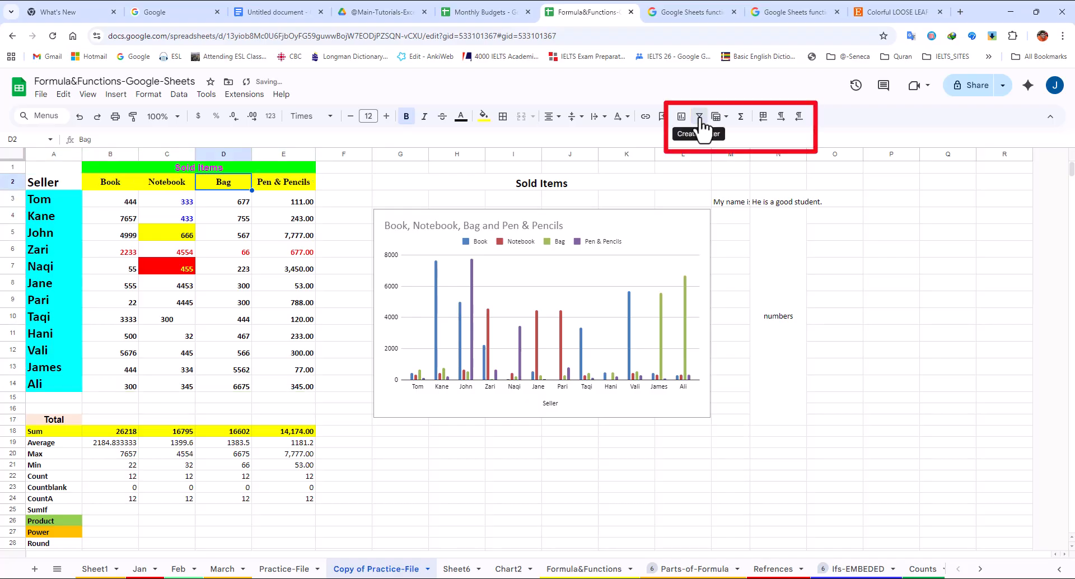
left_click(699, 116)
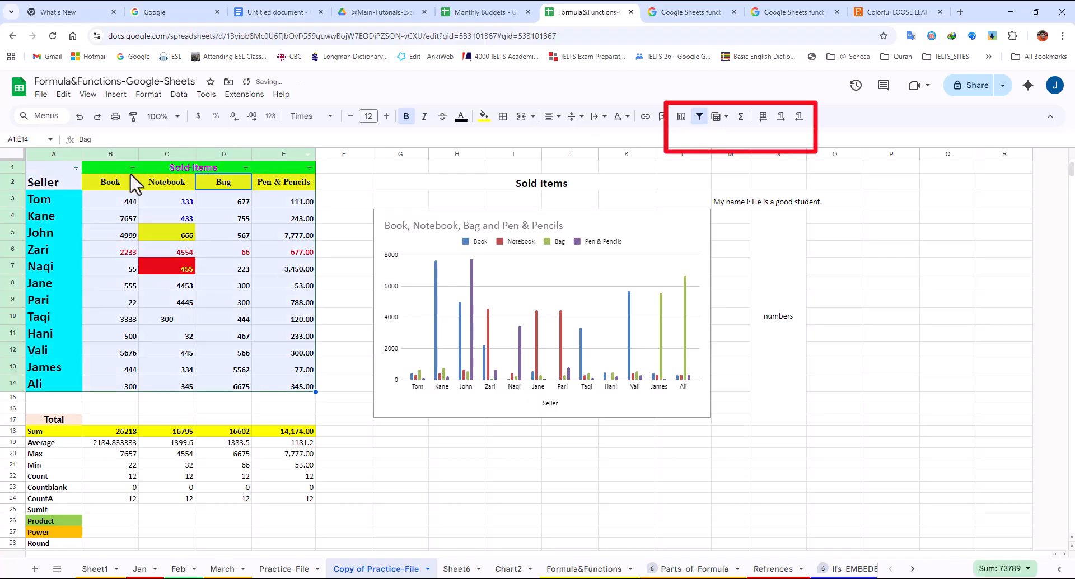
left_click(700, 117)
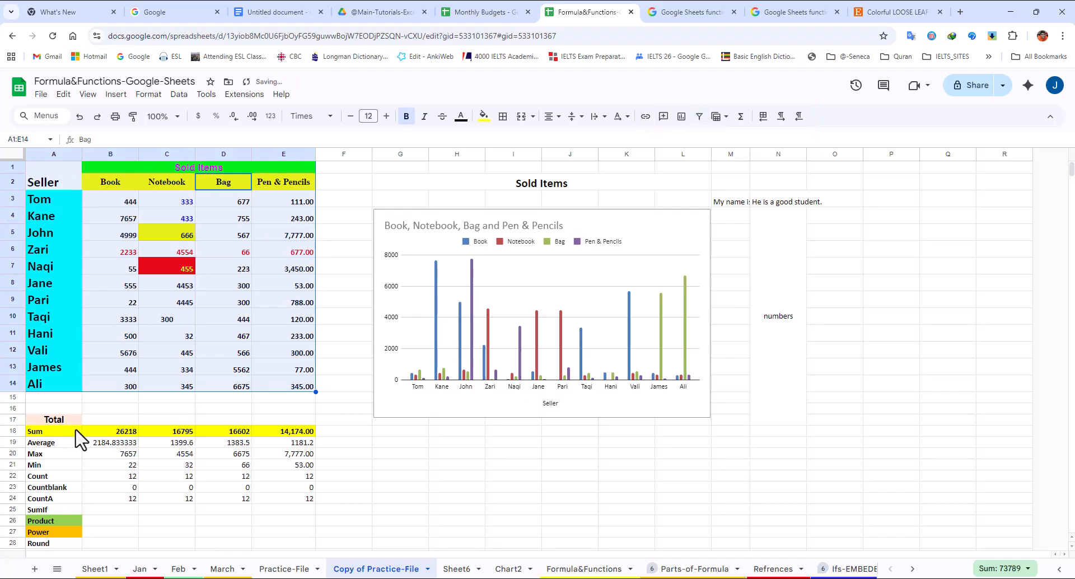
- Create a filter on the Total summary table A17:E31, look at its Total column options, and toggle the filter off and on
left_click(53, 431)
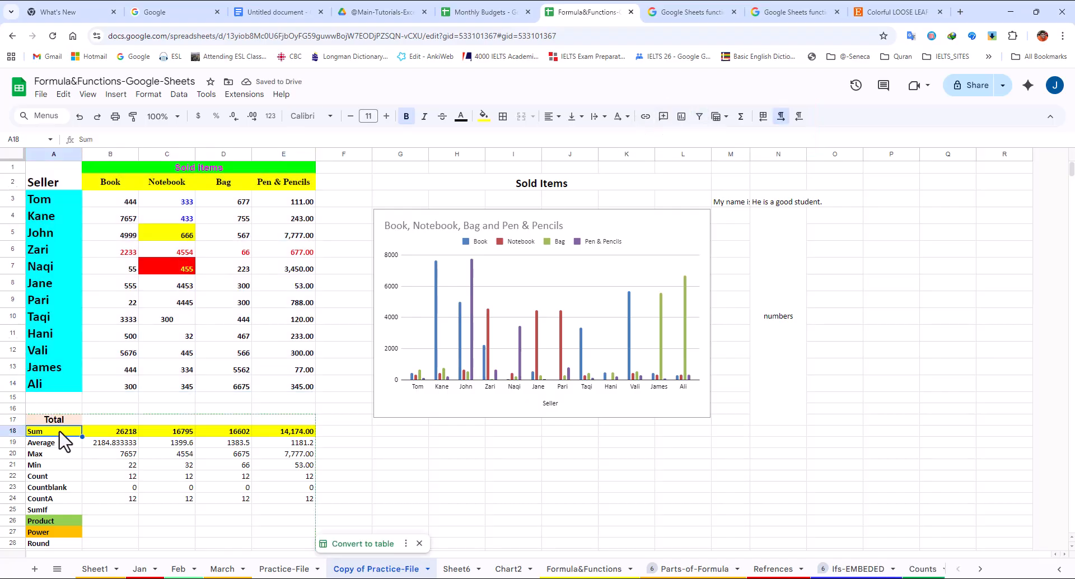
left_click(699, 117)
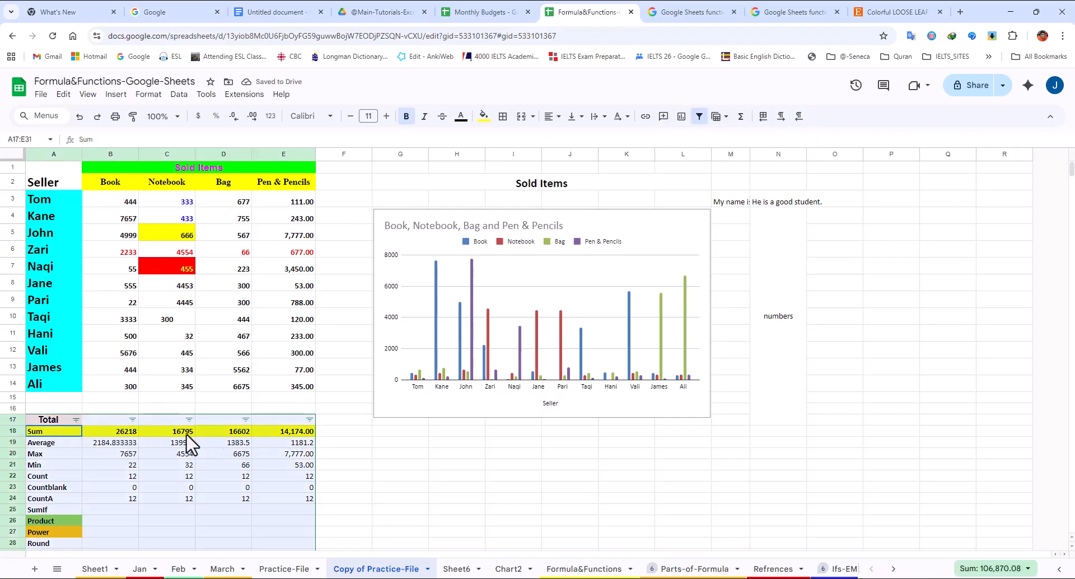
left_click(76, 419)
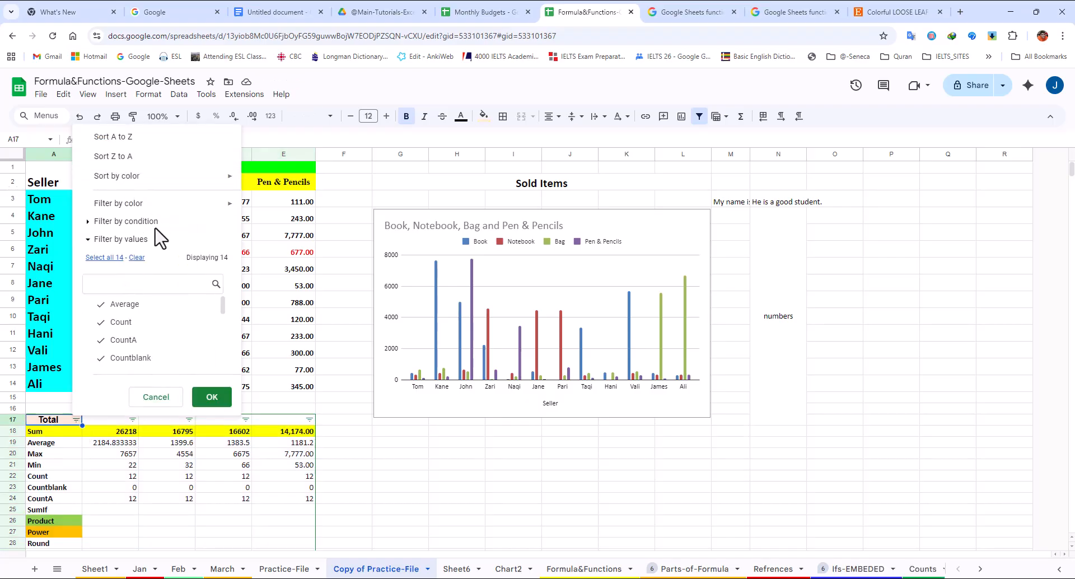
left_click(700, 116)
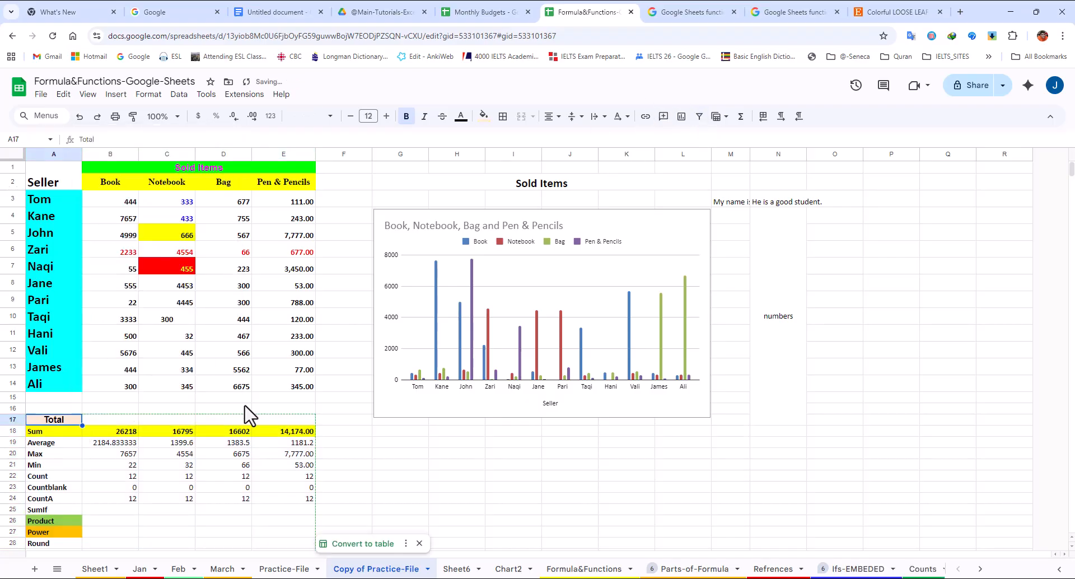
left_click(700, 118)
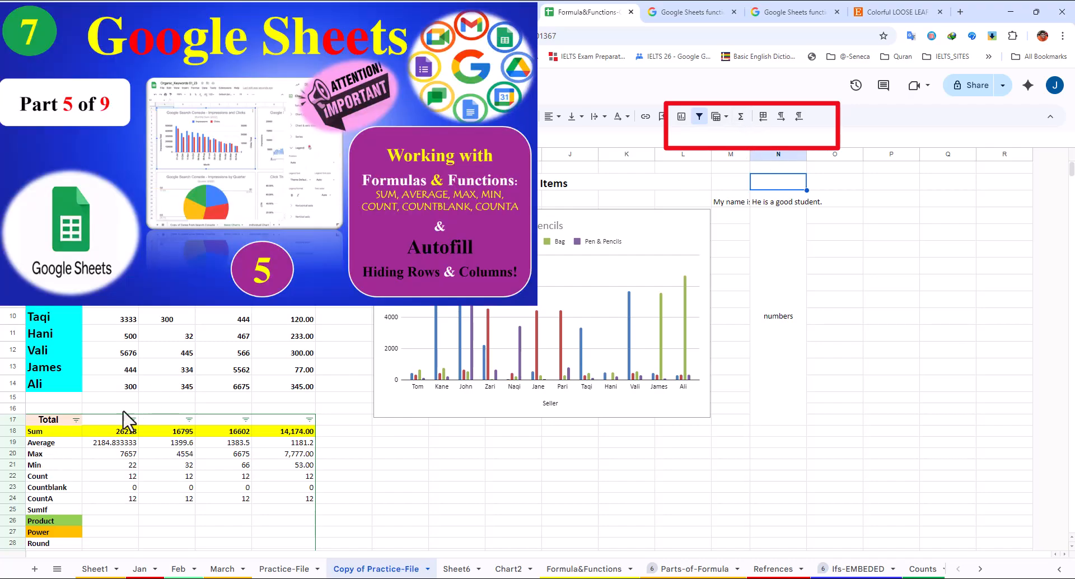
- Insert a SUM function in cell N2 that adds Tom's sales in B3:E3, and check the first and last cells of that range
left_click(742, 118)
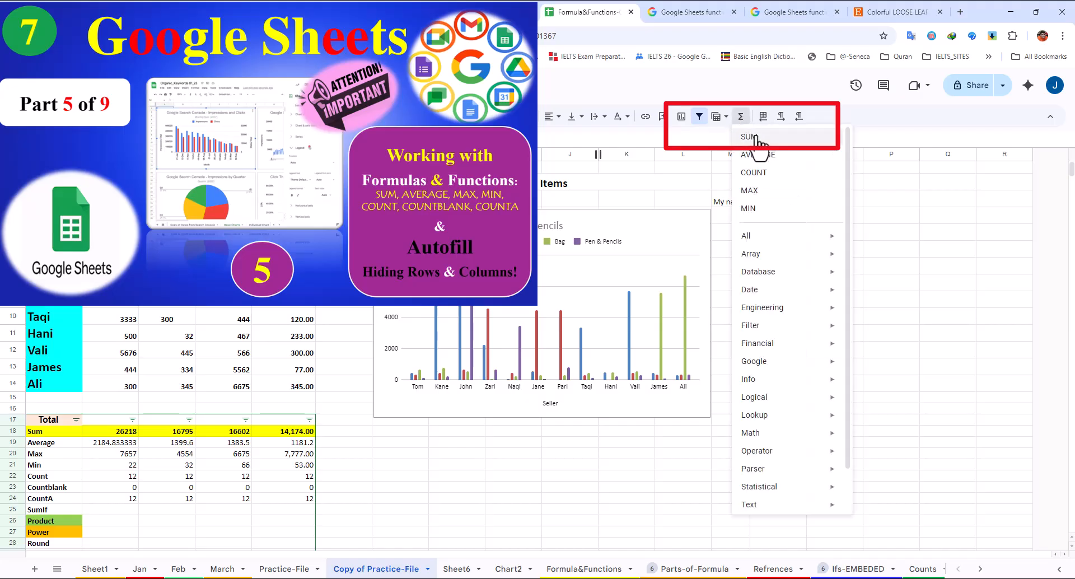
left_click(751, 137)
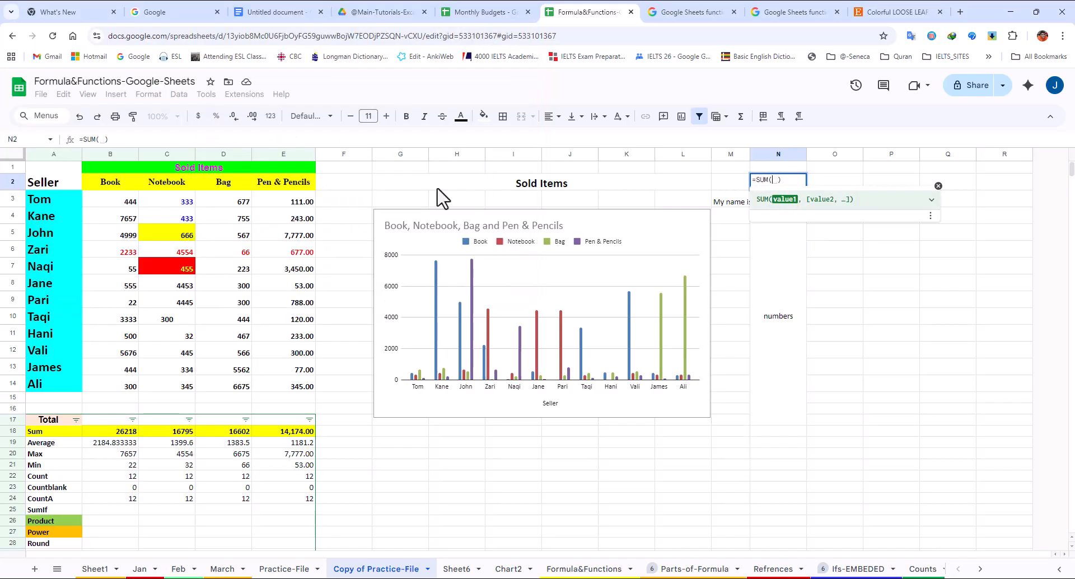
left_click_drag(126, 202, 304, 204)
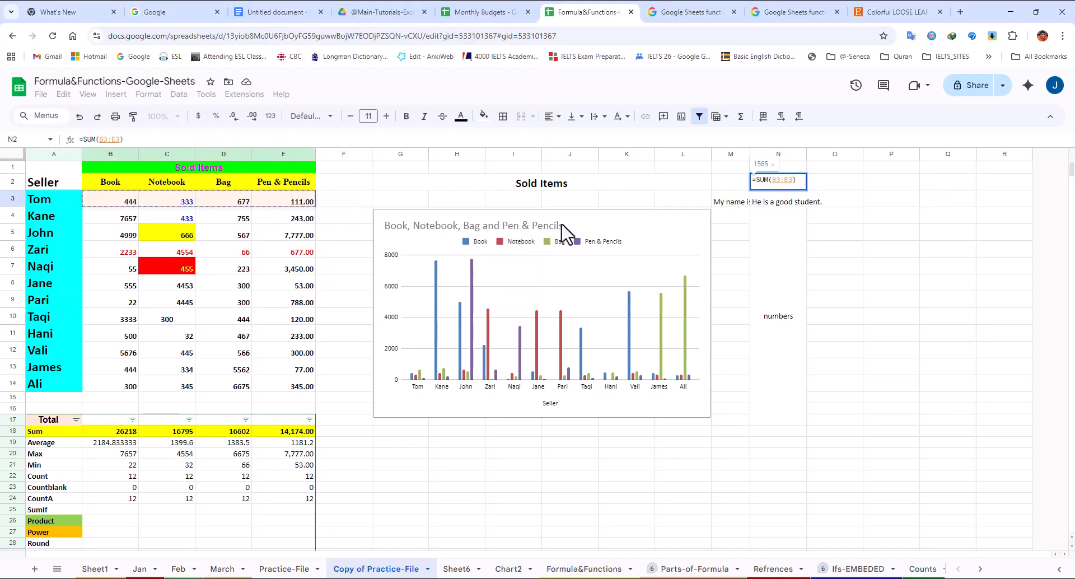
key("Return")
left_click(794, 186)
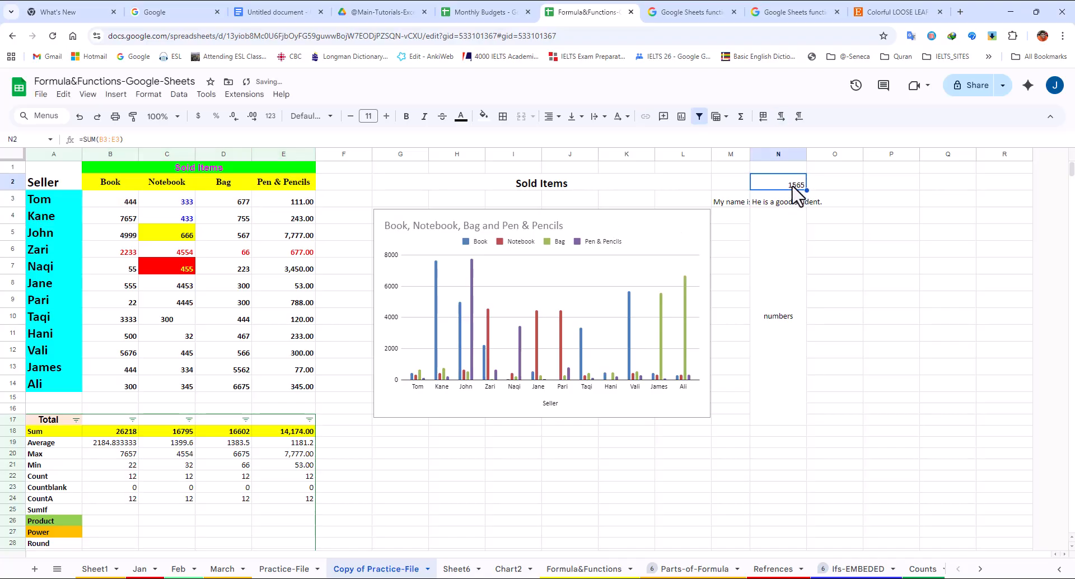
left_click(129, 202)
left_click(283, 203)
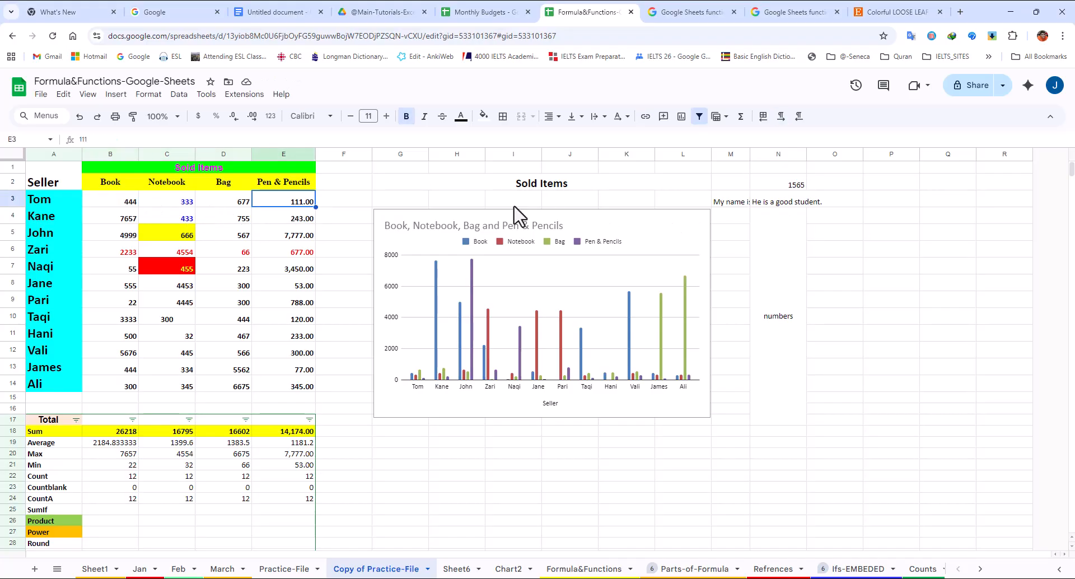
- Enter =SUM(B3:E14) in cell O2 to total all sellers' items, and compare it with the selected data range
left_click(817, 186)
left_click(741, 116)
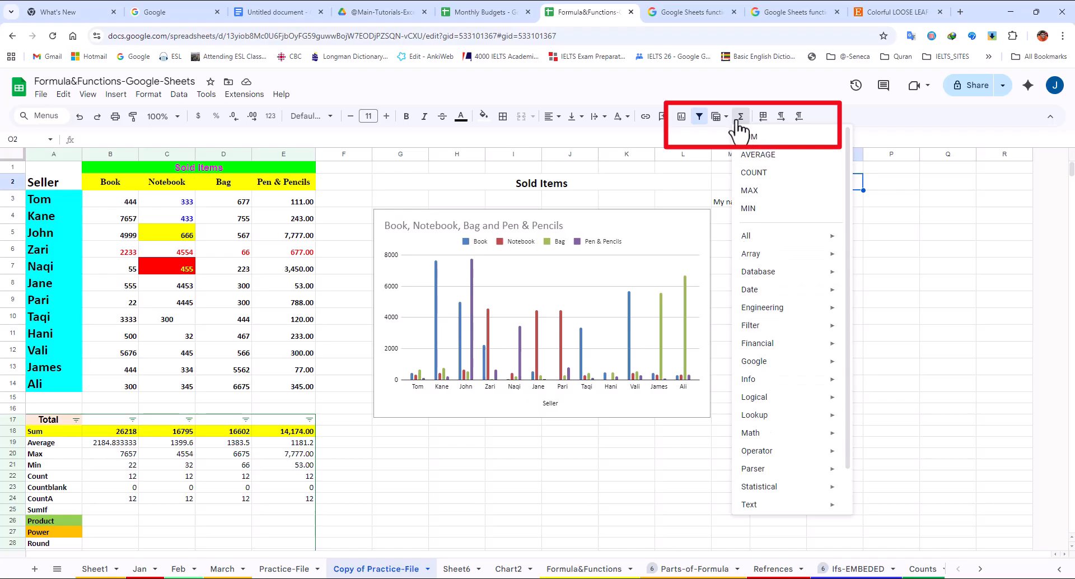
left_click(852, 187)
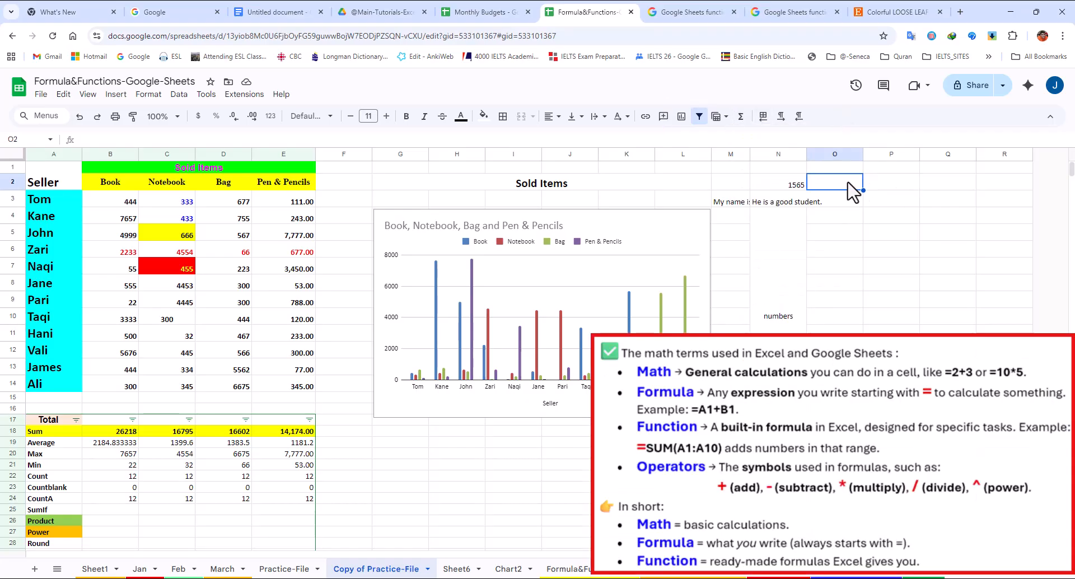
type("=")
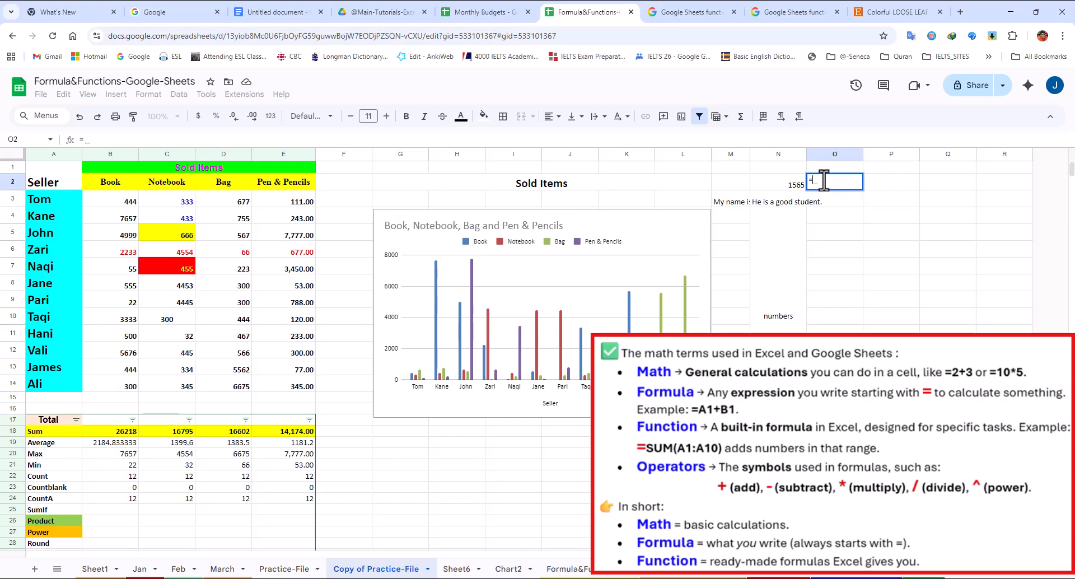
type("sum")
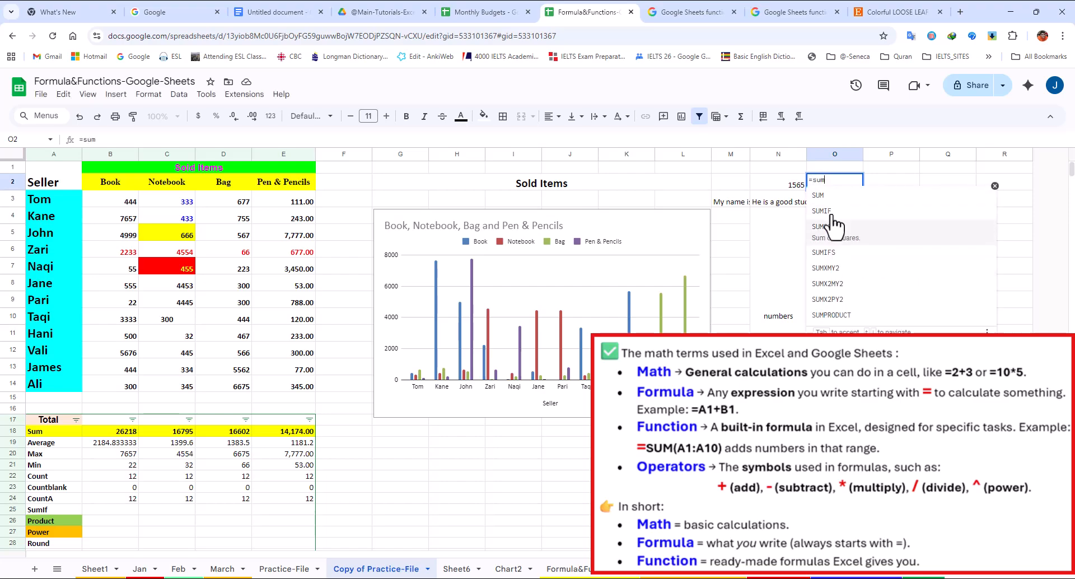
left_click(835, 196)
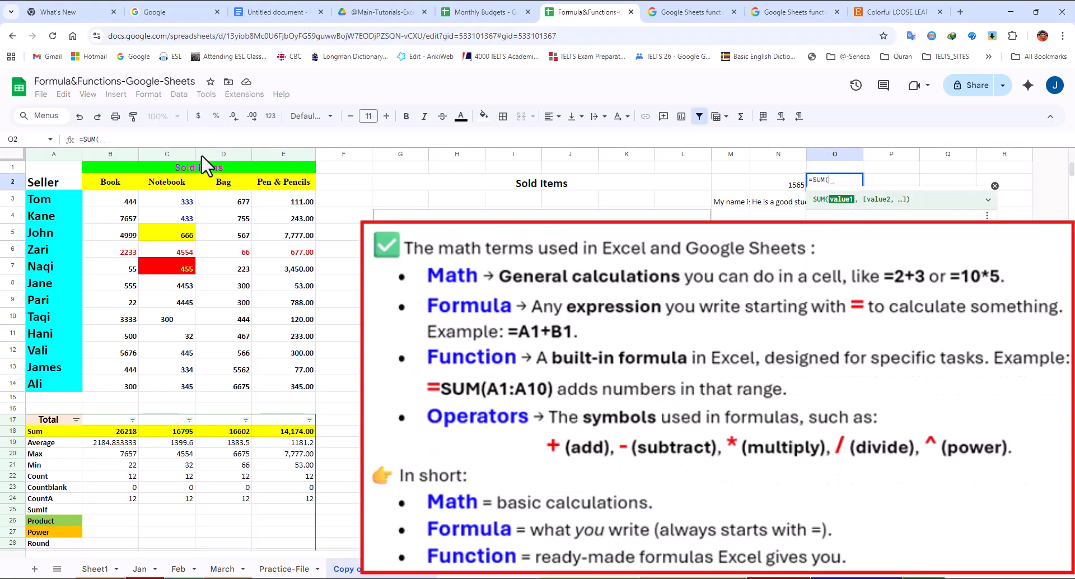
left_click_drag(123, 205, 303, 395)
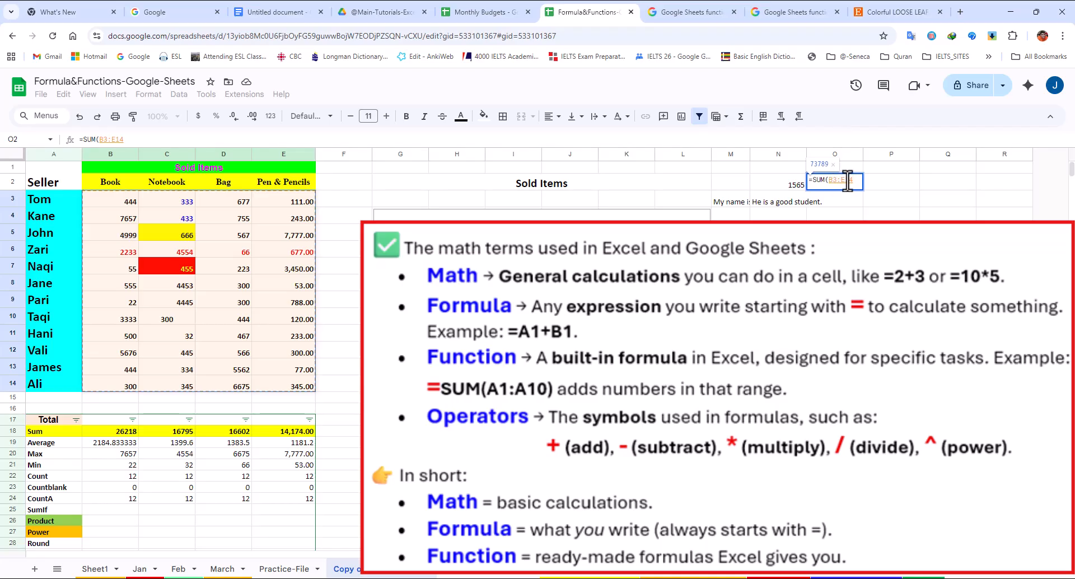
key("ctrl+Return")
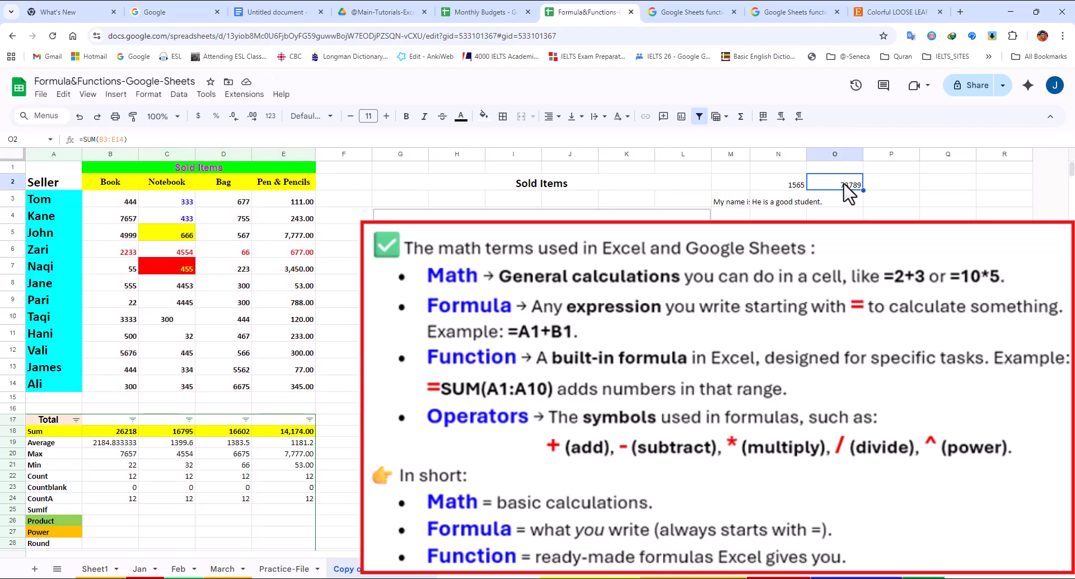
left_click_drag(120, 204, 304, 388)
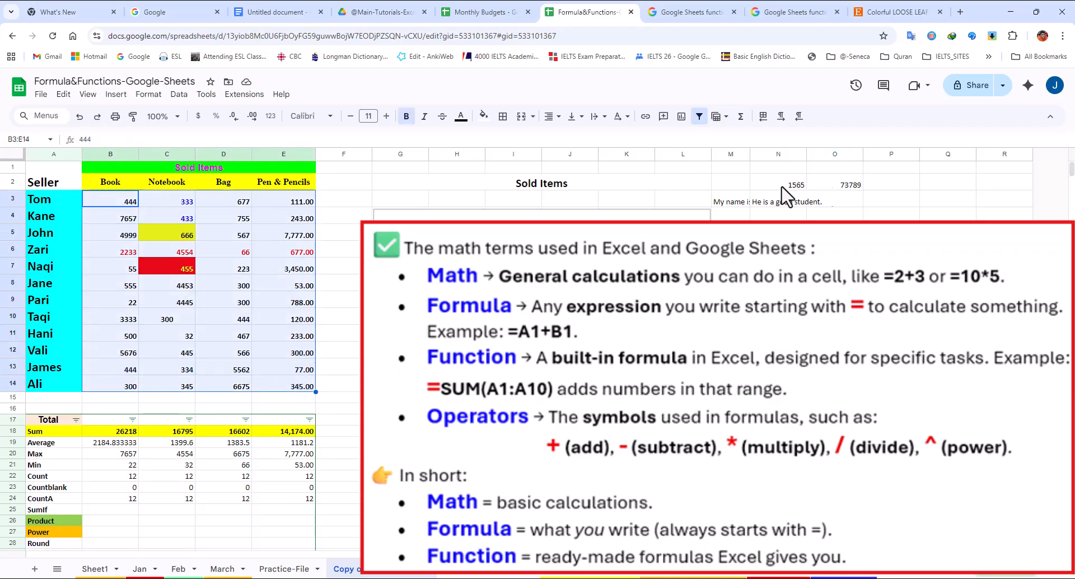
left_click(816, 182)
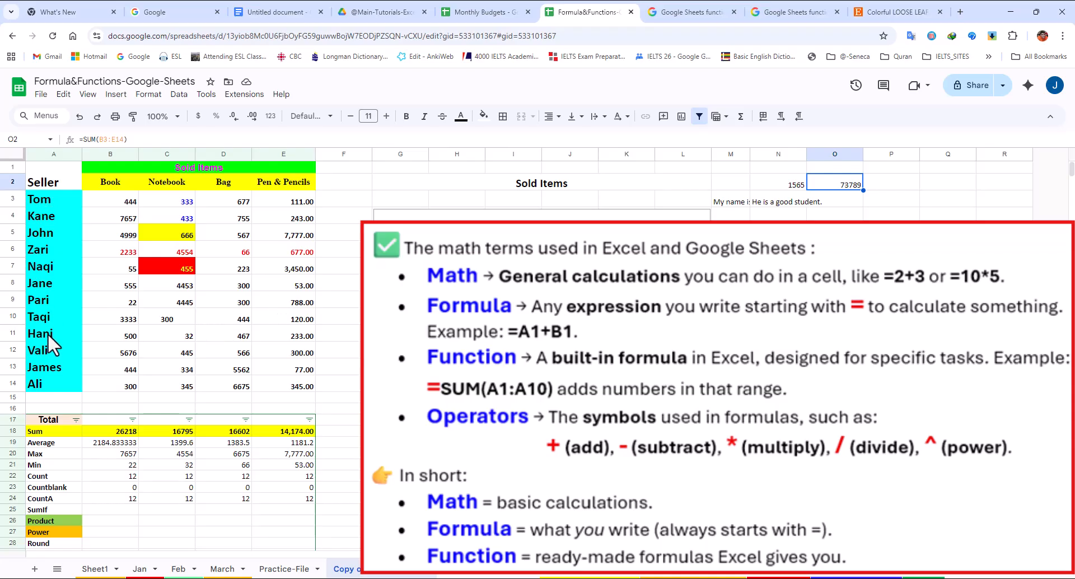
- Look at the list of insertable functions from cell O3 and close it without choosing one
left_click(811, 197)
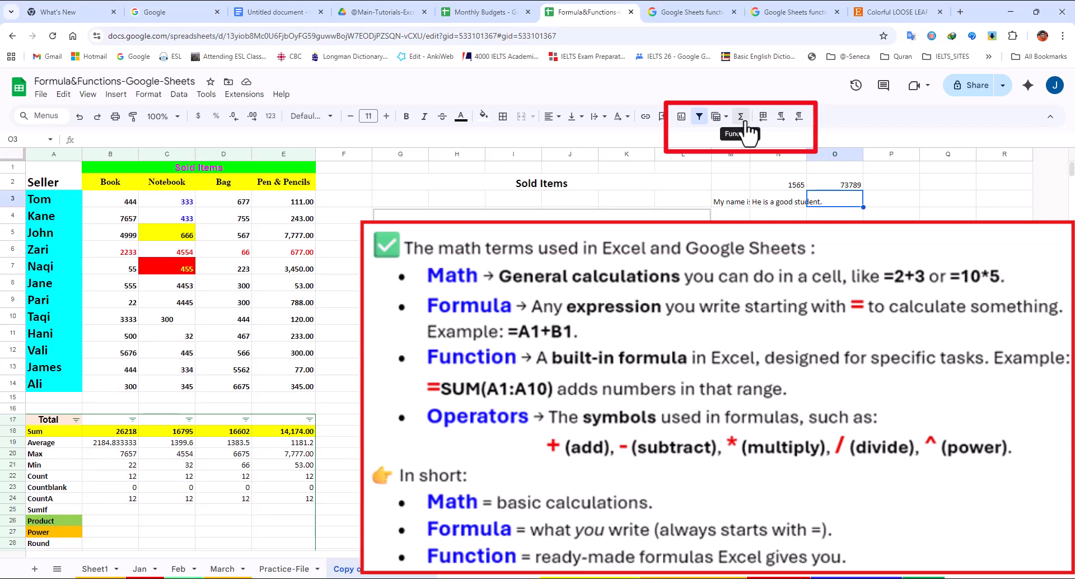
left_click(741, 117)
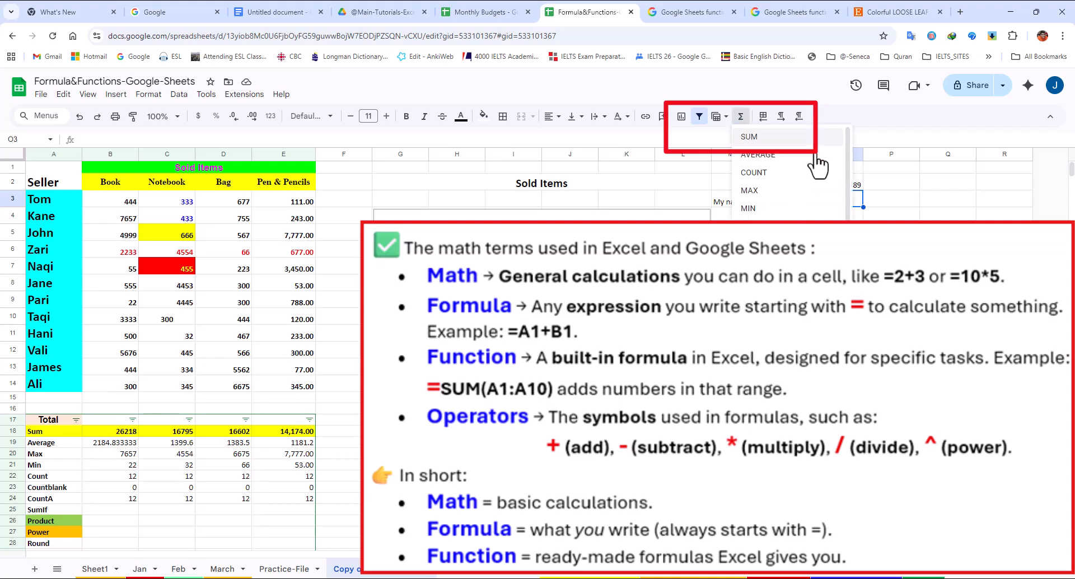
left_click(877, 188)
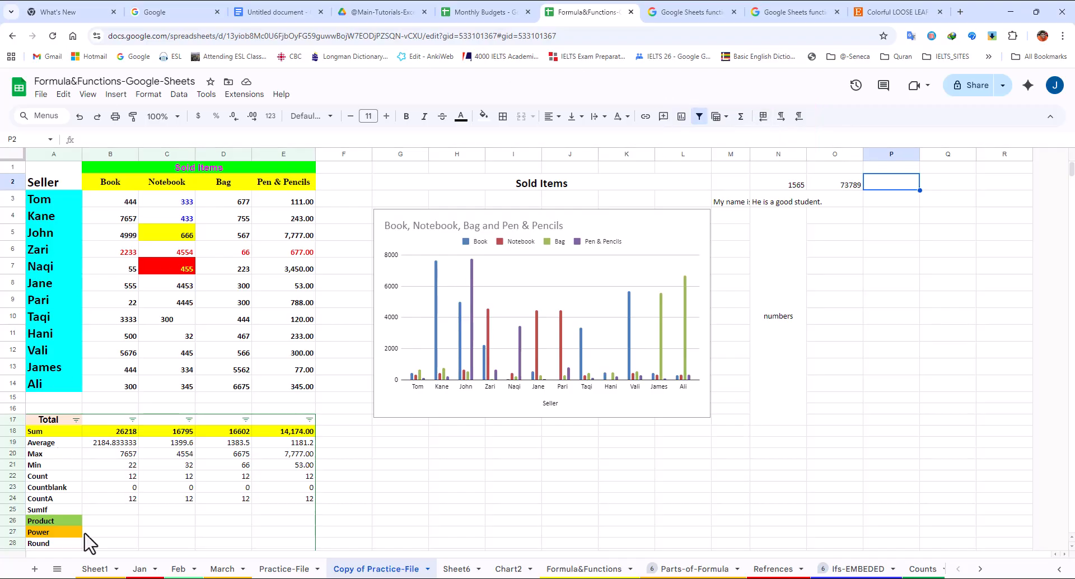
- Find the Farsi sheet in the list of all sheets and open it
left_click(51, 573)
scroll(90, 526, "down", 5)
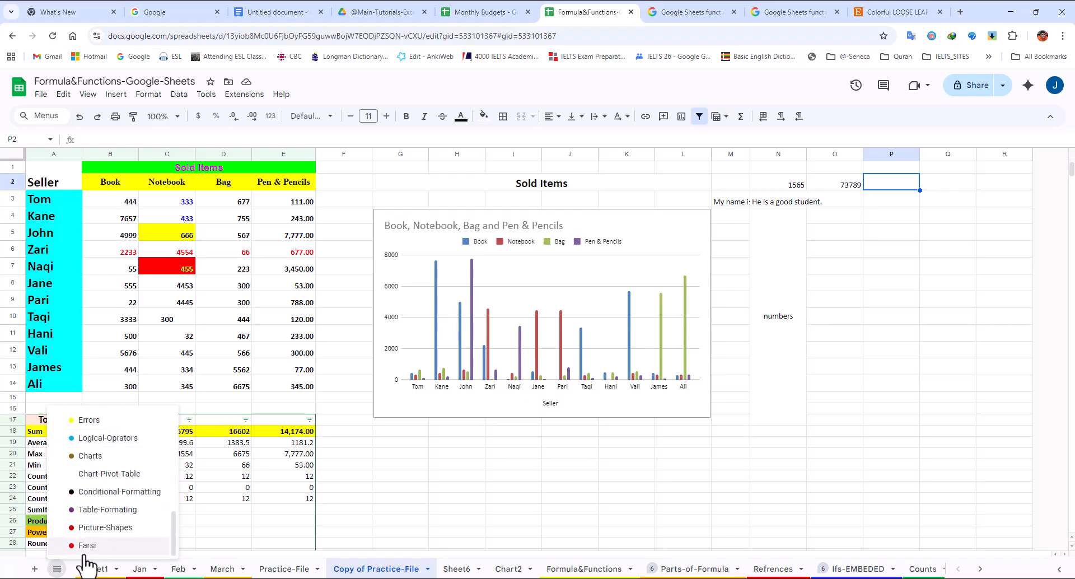
left_click(87, 545)
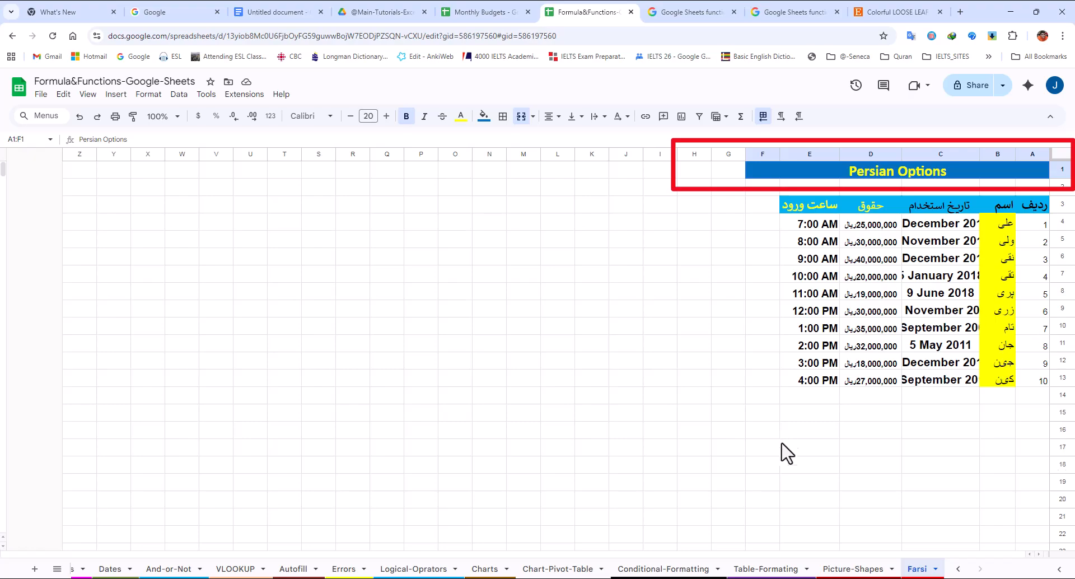
- Enter sample text in English and Persian in cell F14 of the Farsi sheet and clear it again
left_click(746, 402)
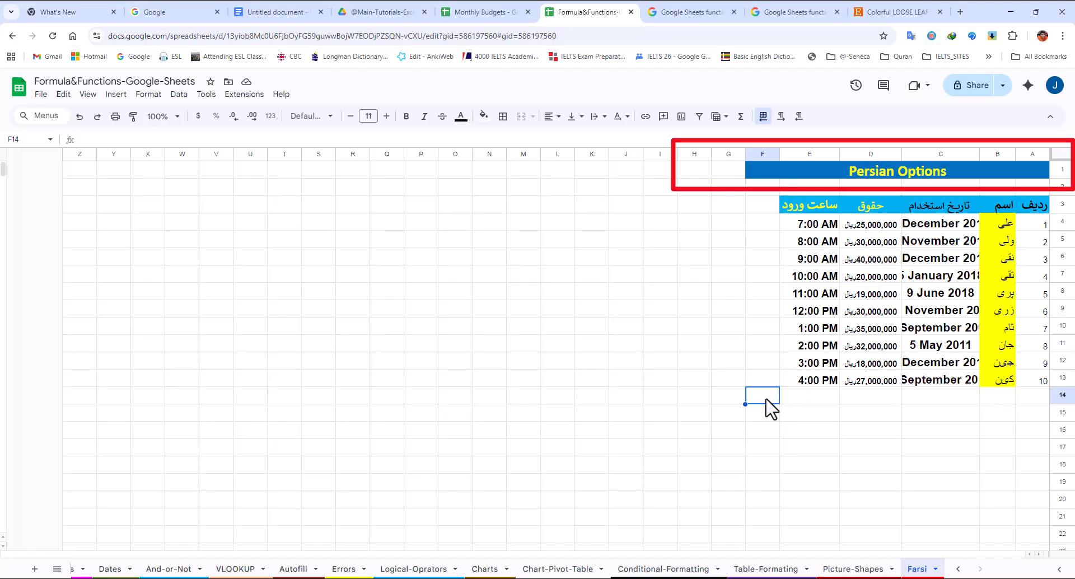
type("ldfjjdlfldjl")
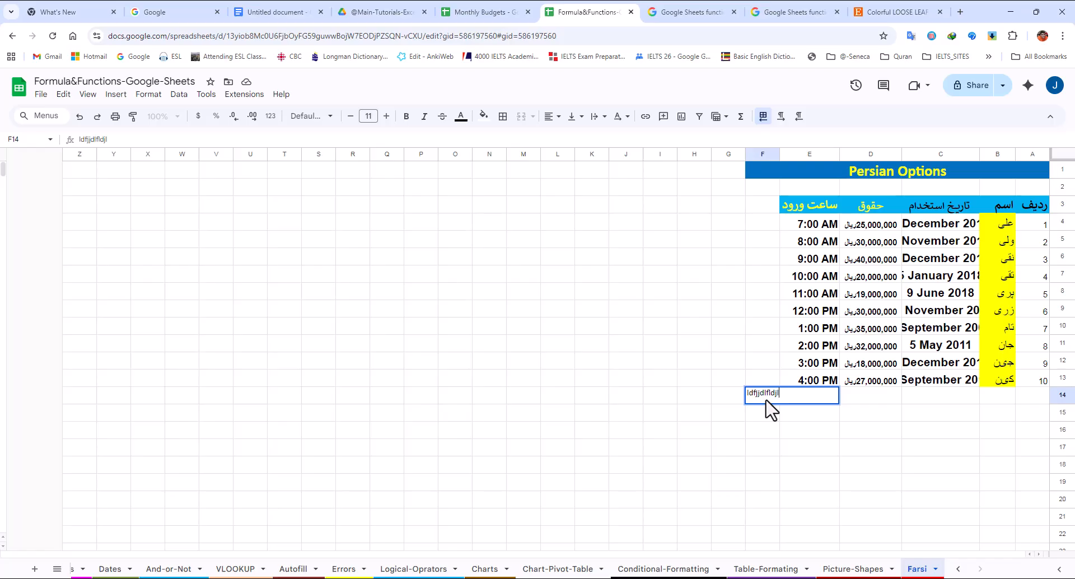
type("ذدمذمد ذمئد")
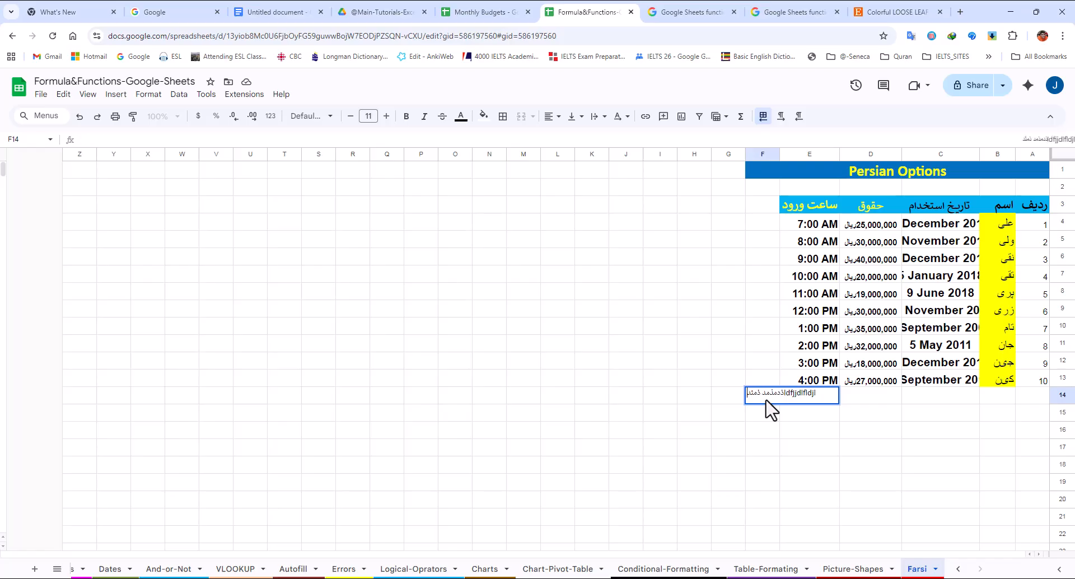
key("ctrl+a")
key("BackSpace")
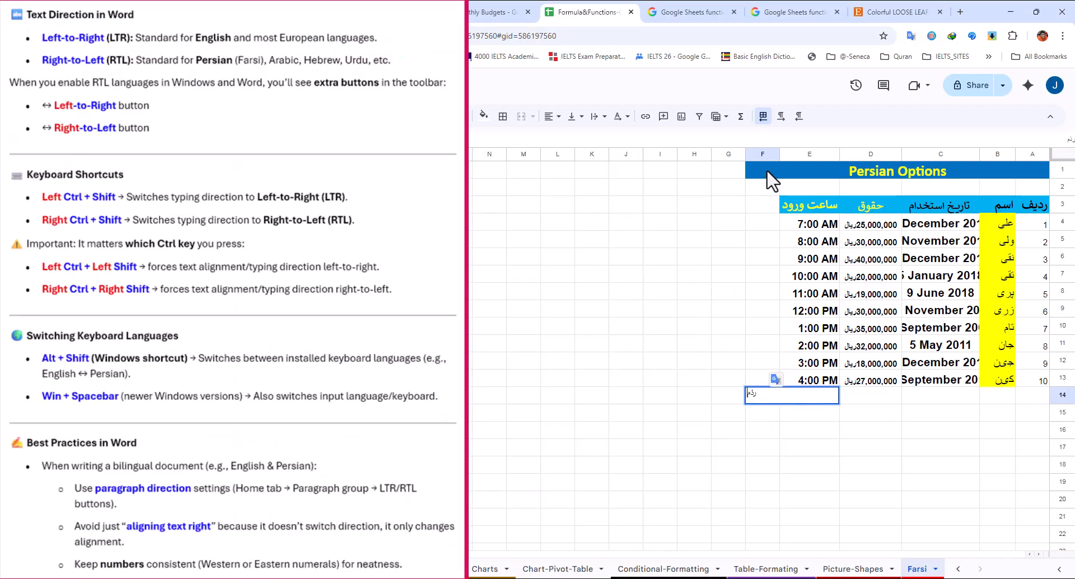
- Set cell F14 to right-to-left direction, enter sample Persian text, and wrap the text within the cell
left_click(800, 117)
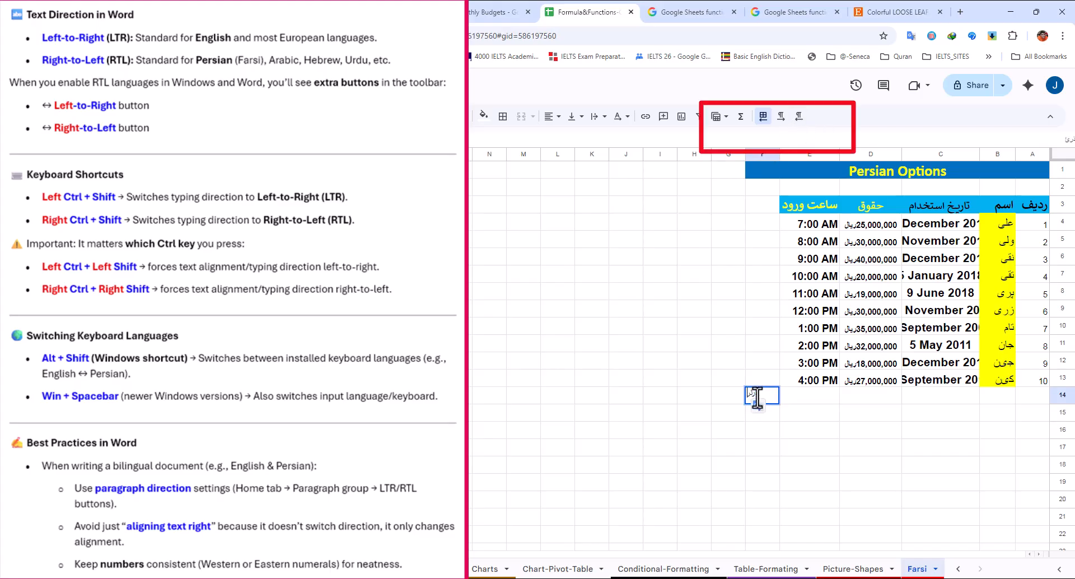
type("رئذ ذرم ذمر")
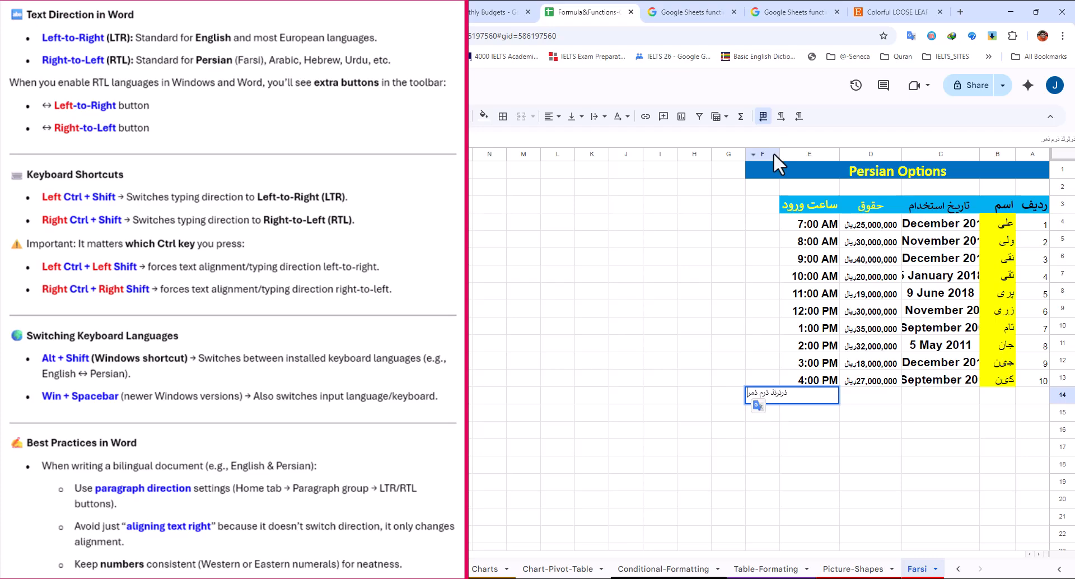
left_click(598, 118)
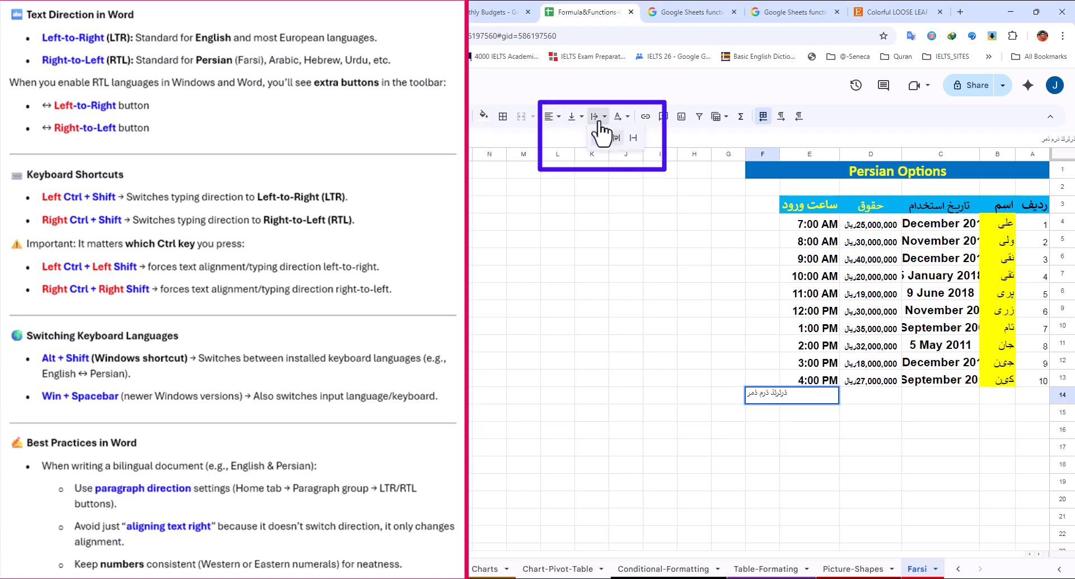
left_click(616, 138)
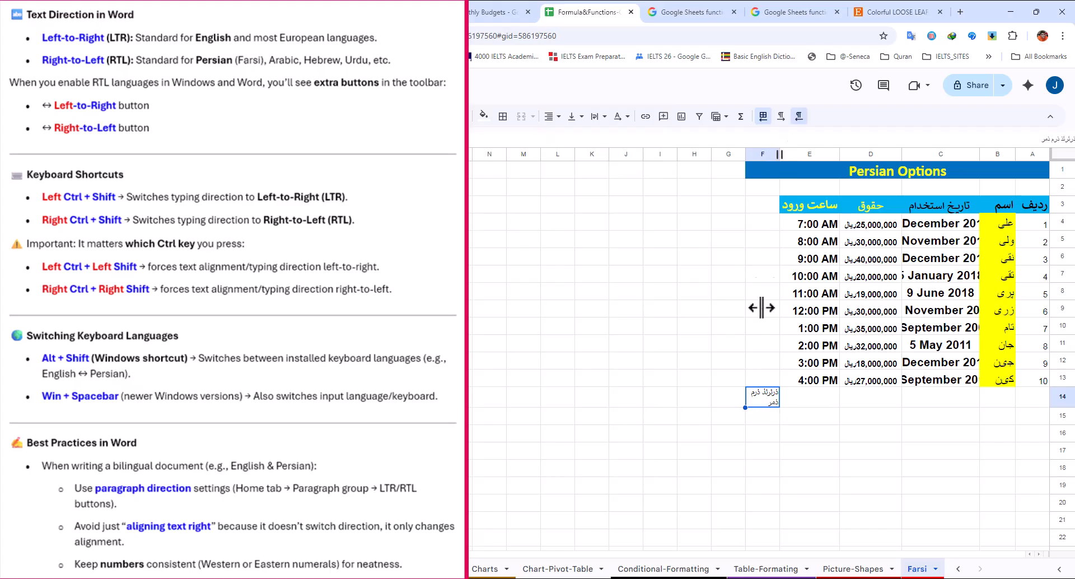
- Replace the text in cell F14 with a Persian sentence giving a name and occupation, and check its text wrapping options
key("Delete")
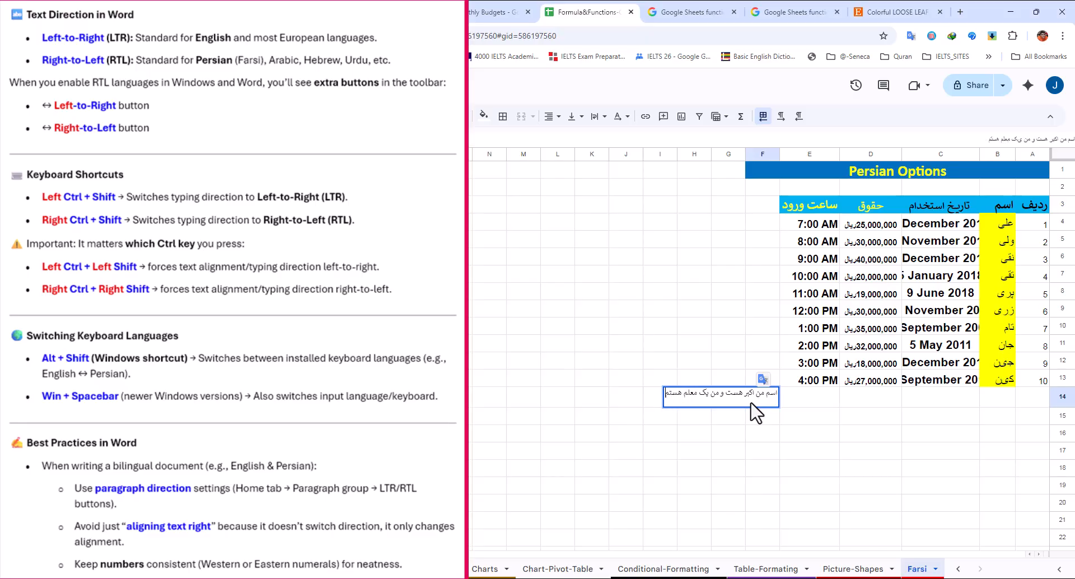
left_click(803, 407)
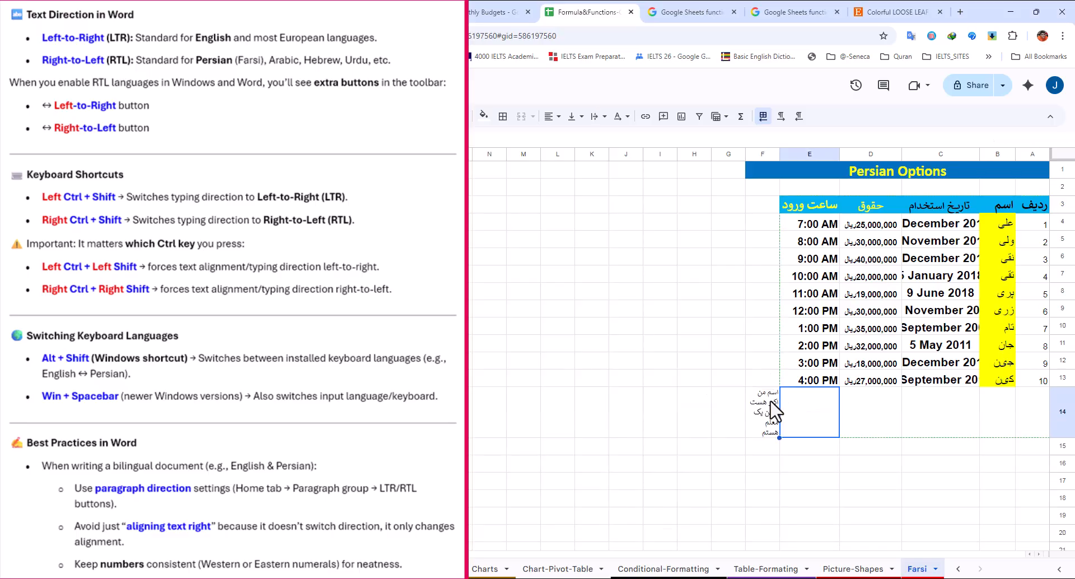
left_click(775, 409)
left_click(597, 117)
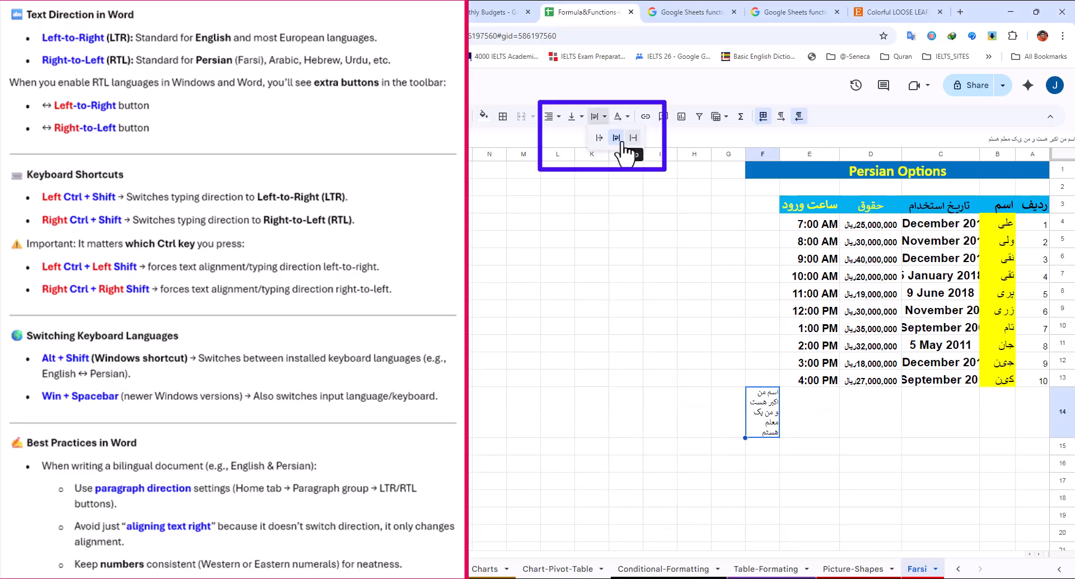
left_click(770, 402)
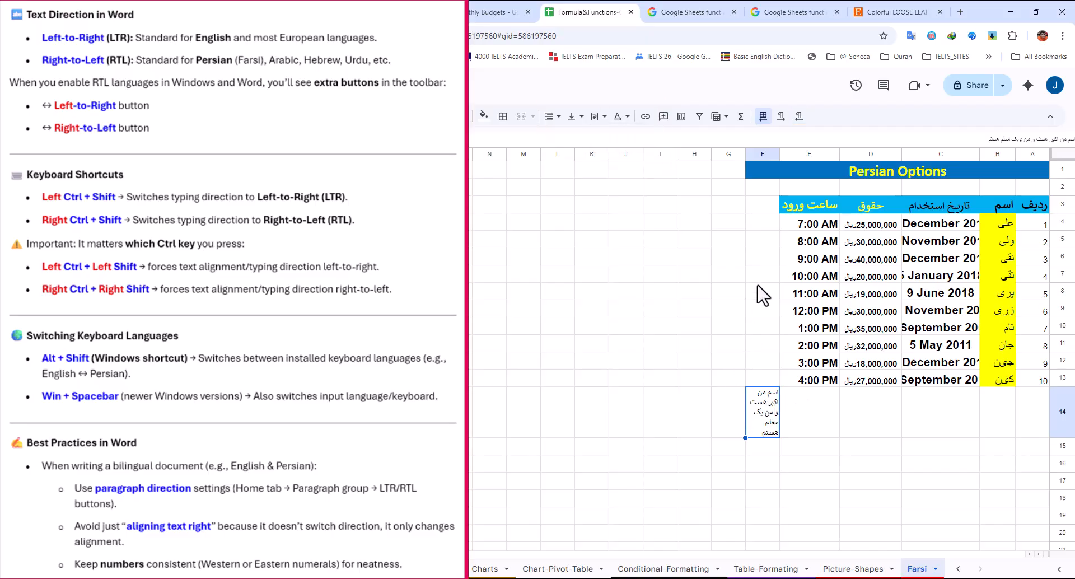
- Switch the Farsi sheet's direction to left-to-right and return it to right-to-left
left_click(763, 118)
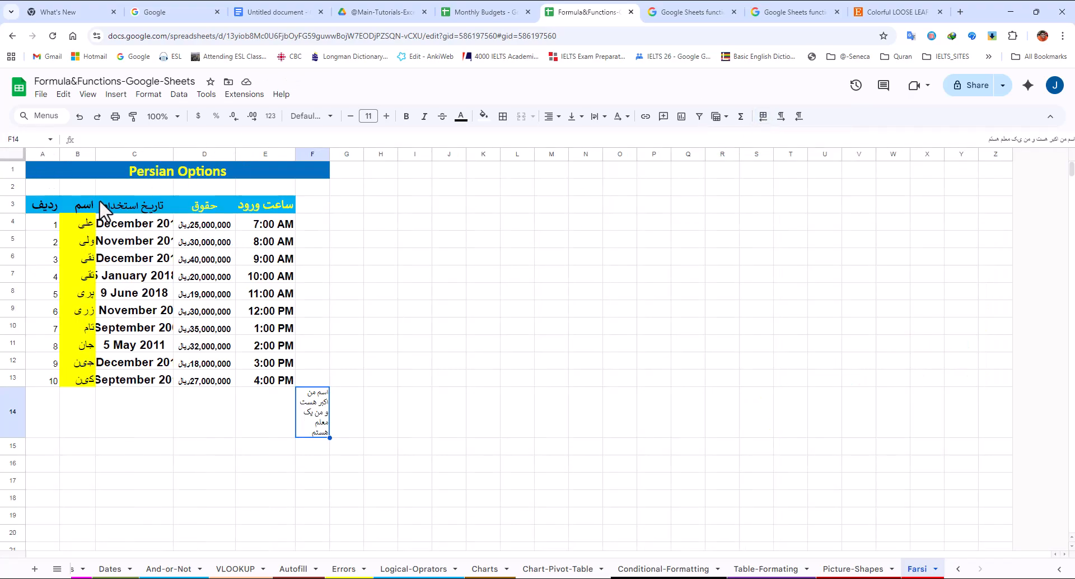
left_click(762, 117)
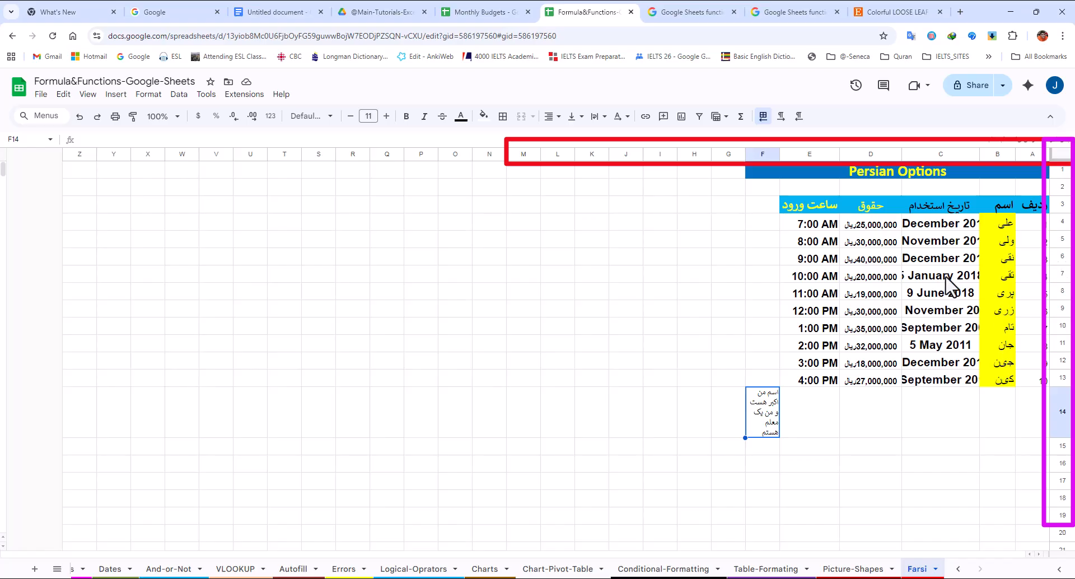
- Try left-to-right and then right-to-left direction in cell E14 of the Farsi sheet with sample Persian text, and discard the entry
left_click(825, 429)
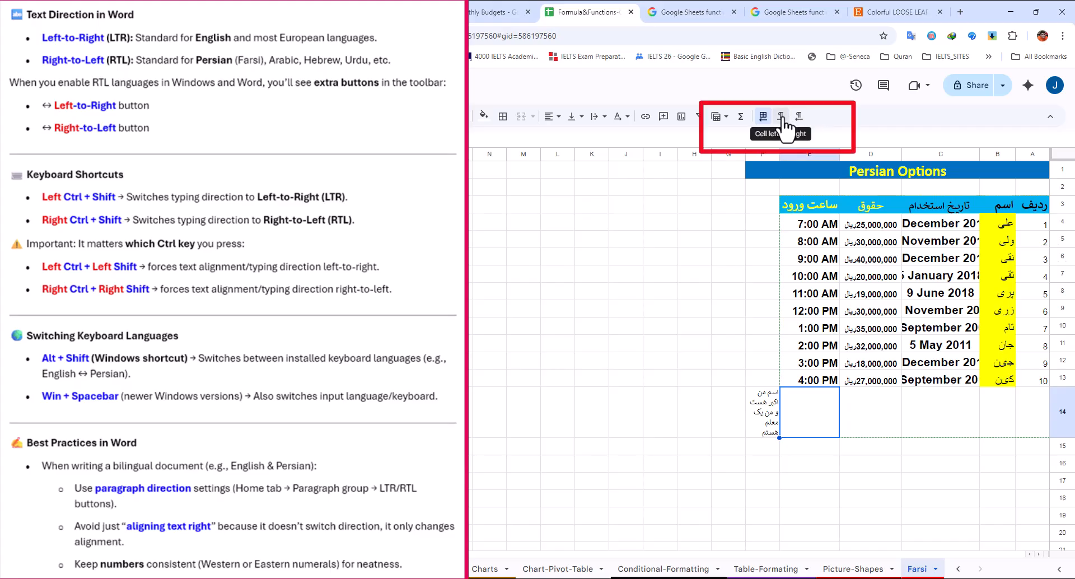
left_click(782, 117)
type("لبیلب")
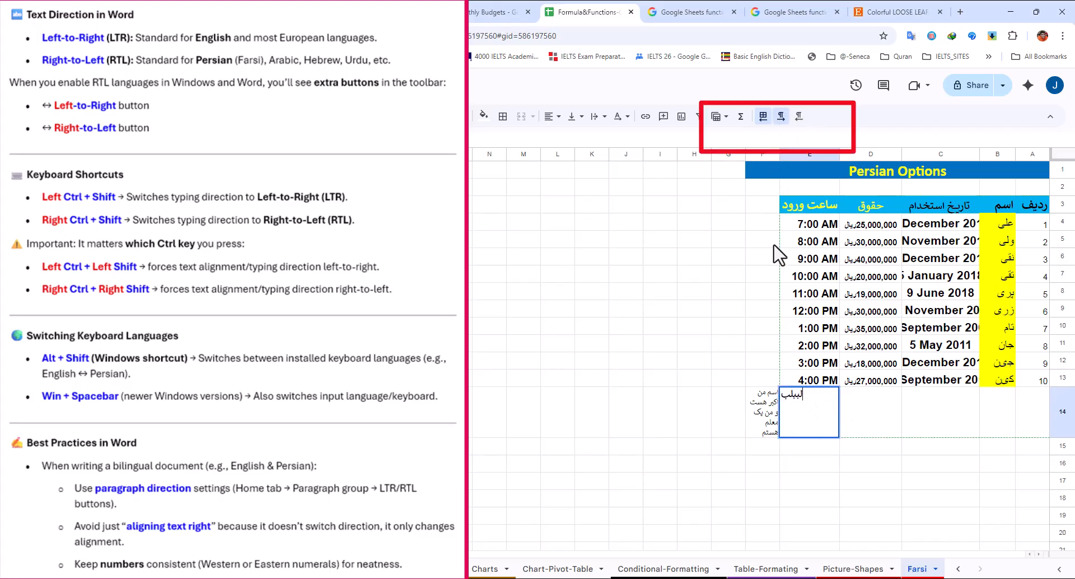
left_click(799, 116)
type("لبلبلبلب بل بلب")
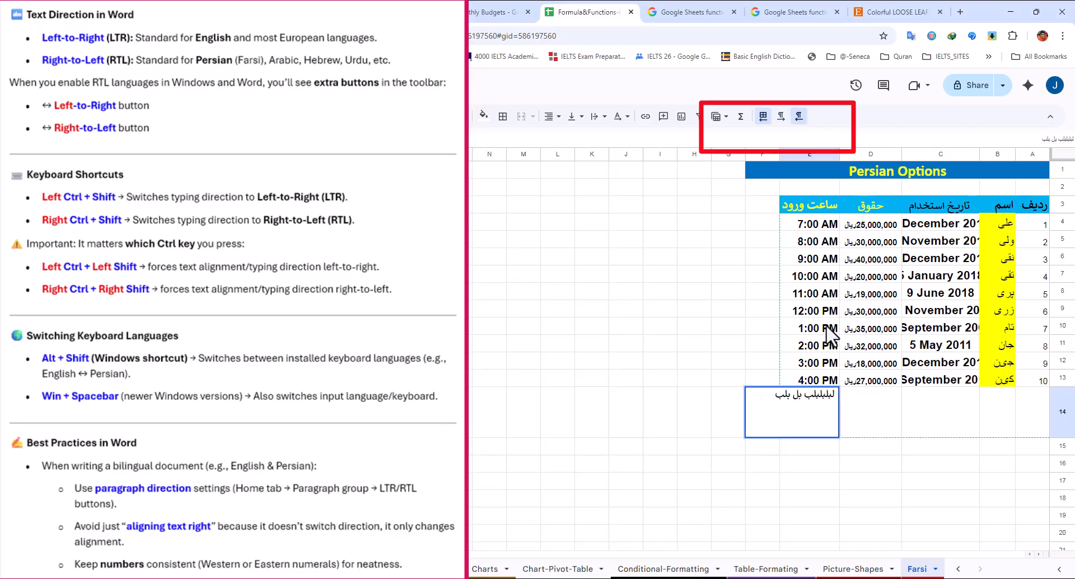
type("لب بلبلبلبلبلبلب")
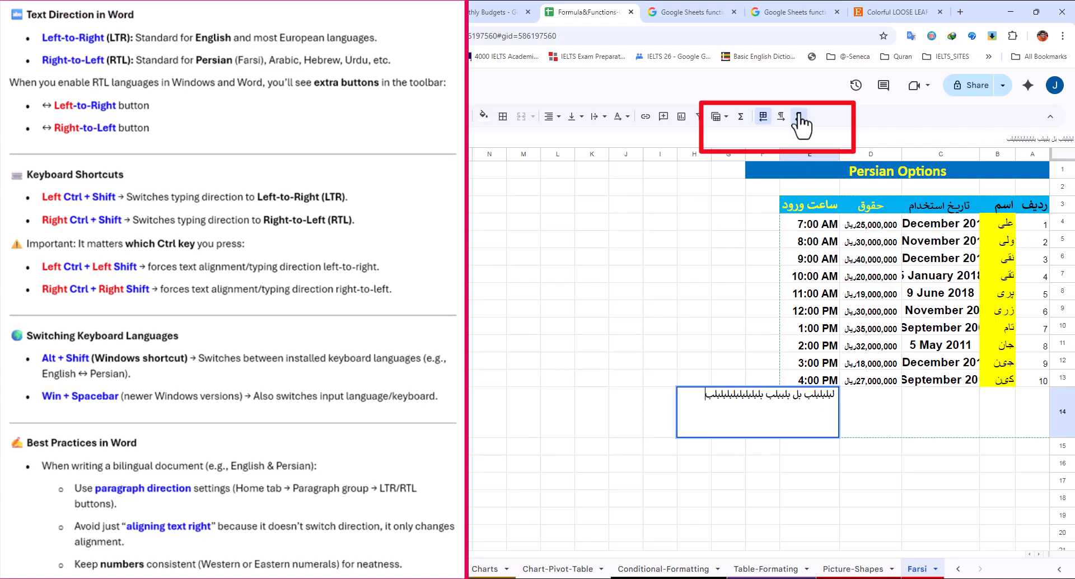
key("Escape")
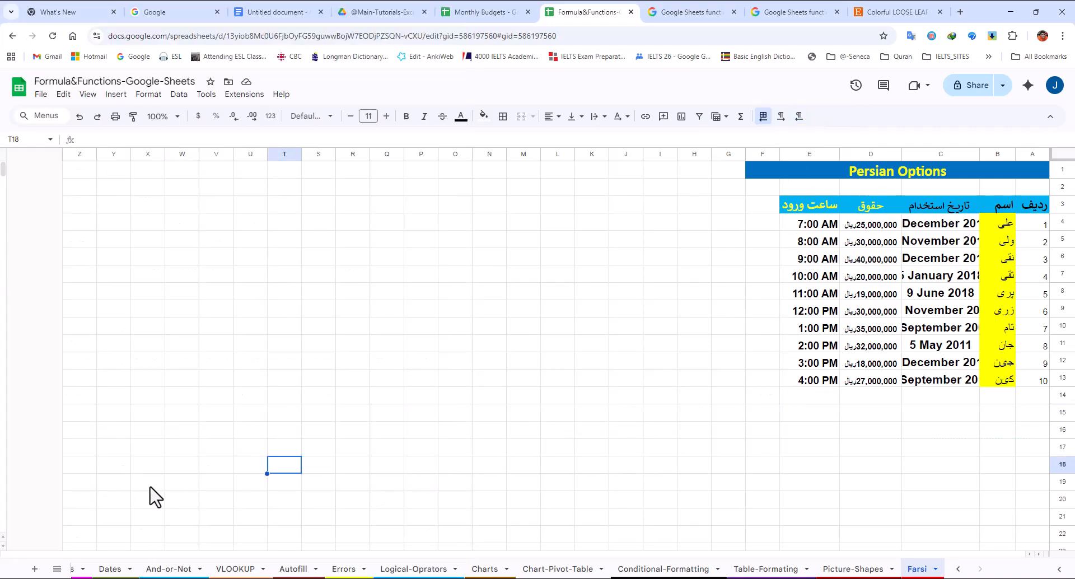
- Open the Copy of Practice-File sheet from the list of all sheets
left_click(57, 569)
scroll(84, 492, "up", 6)
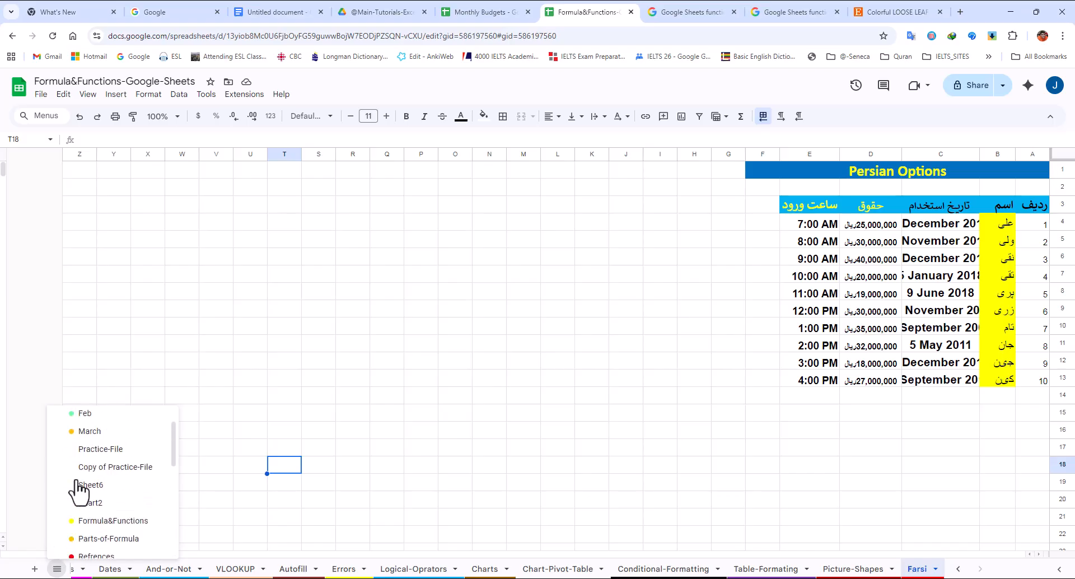
left_click(112, 468)
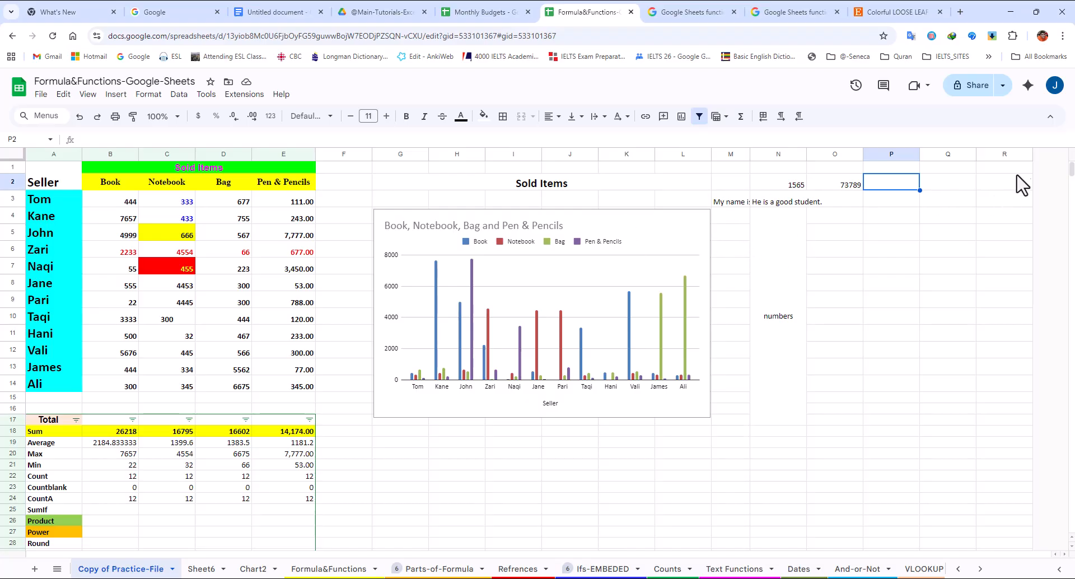
- Select the entire Copy of Practice-File sheet, switch its direction to right-to-left, and return it to left-to-right
left_click(11, 157)
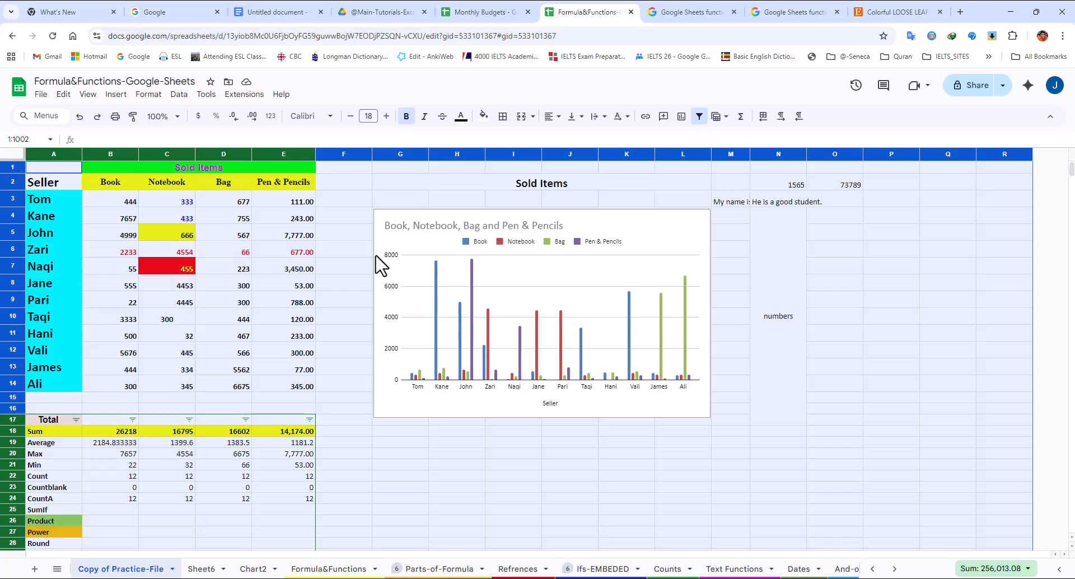
left_click(764, 119)
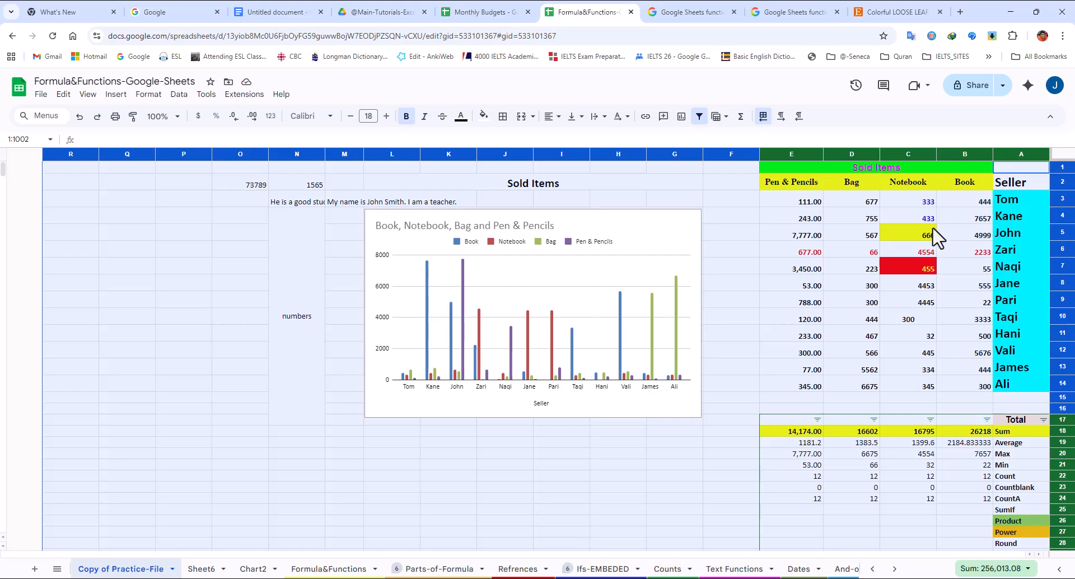
left_click(763, 116)
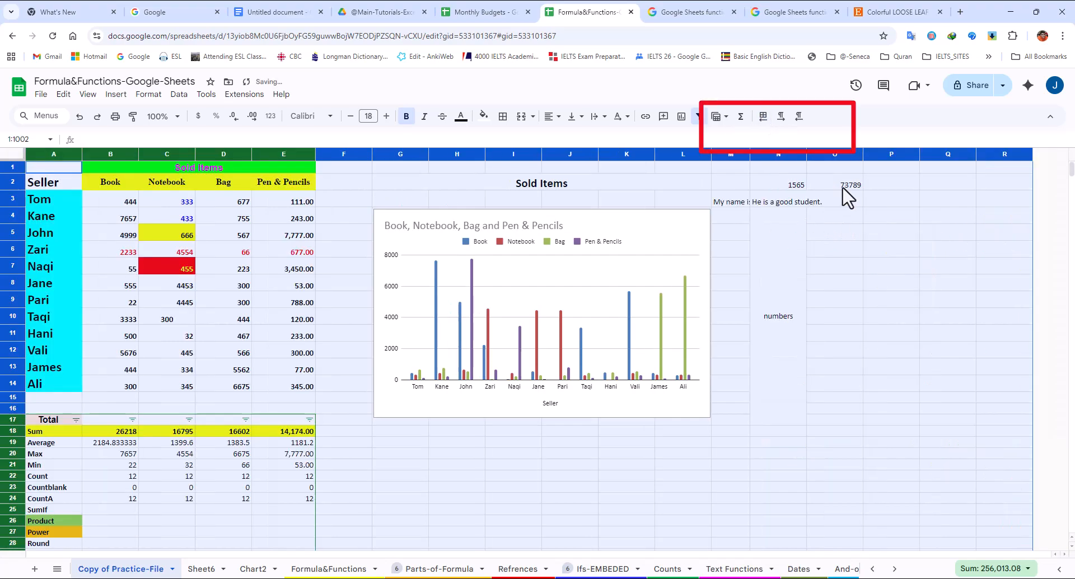
left_click(427, 185)
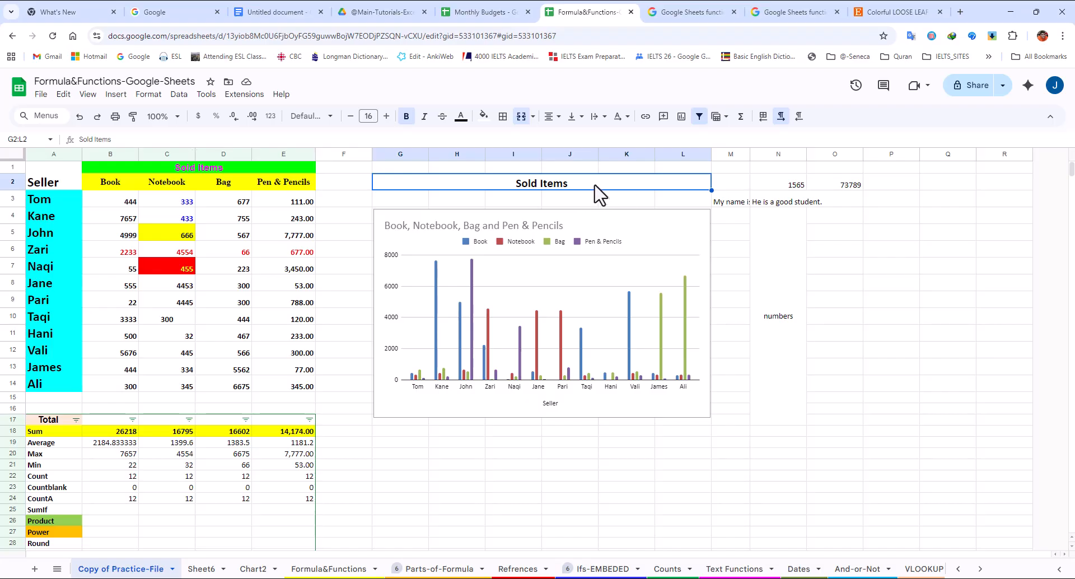
- Add a new sheet with right-to-left sheet direction, and set its cell A2 to right-to-left direction
left_click(34, 569)
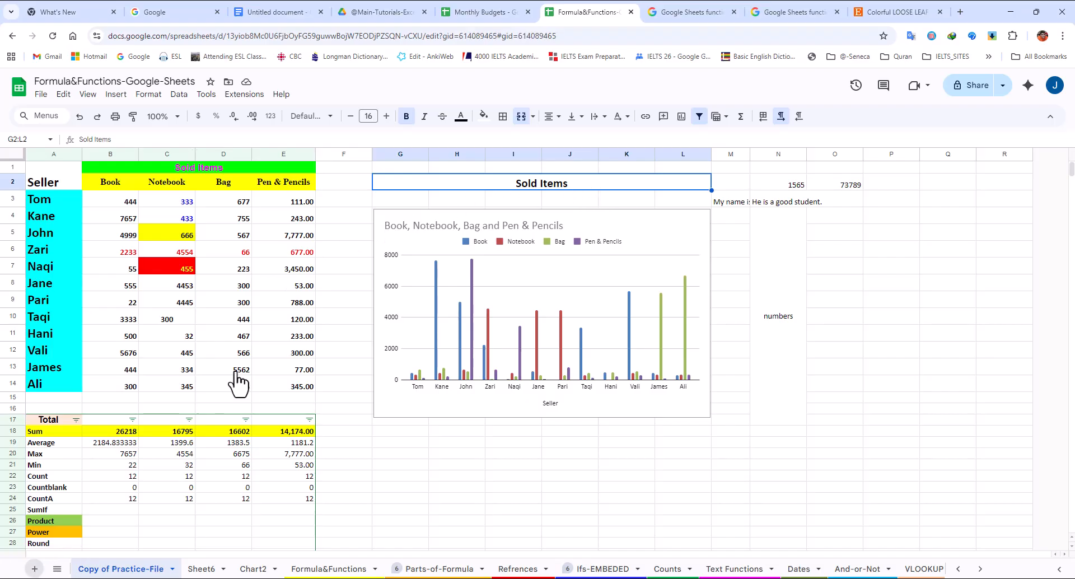
left_click(763, 118)
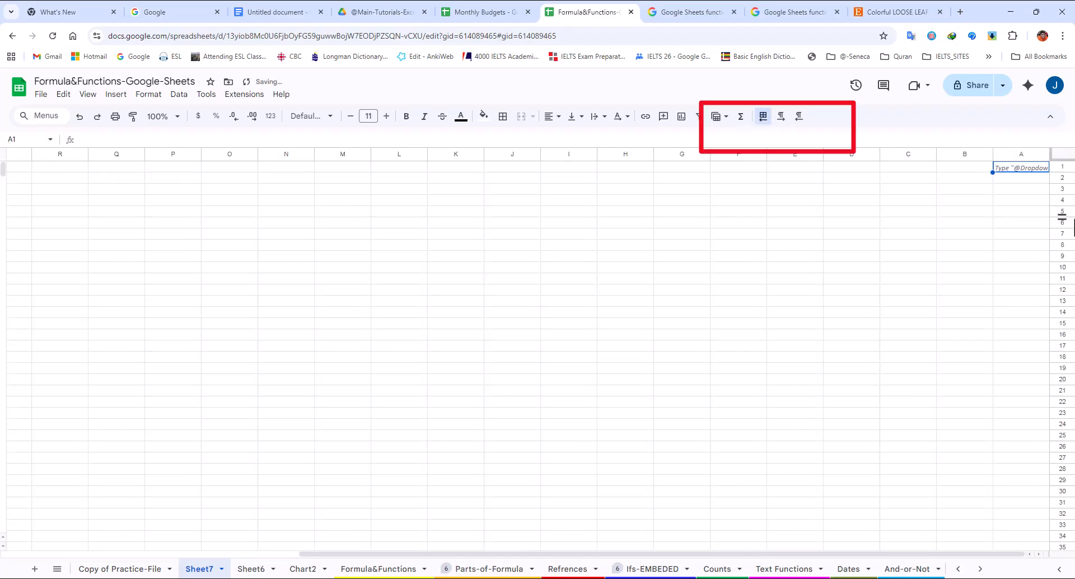
left_click(1024, 178)
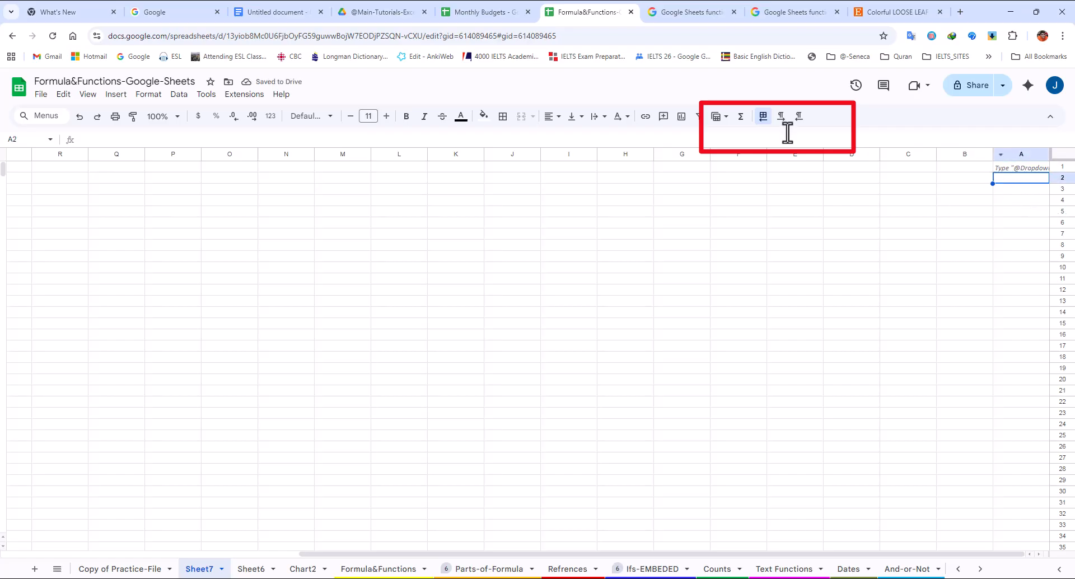
left_click(800, 117)
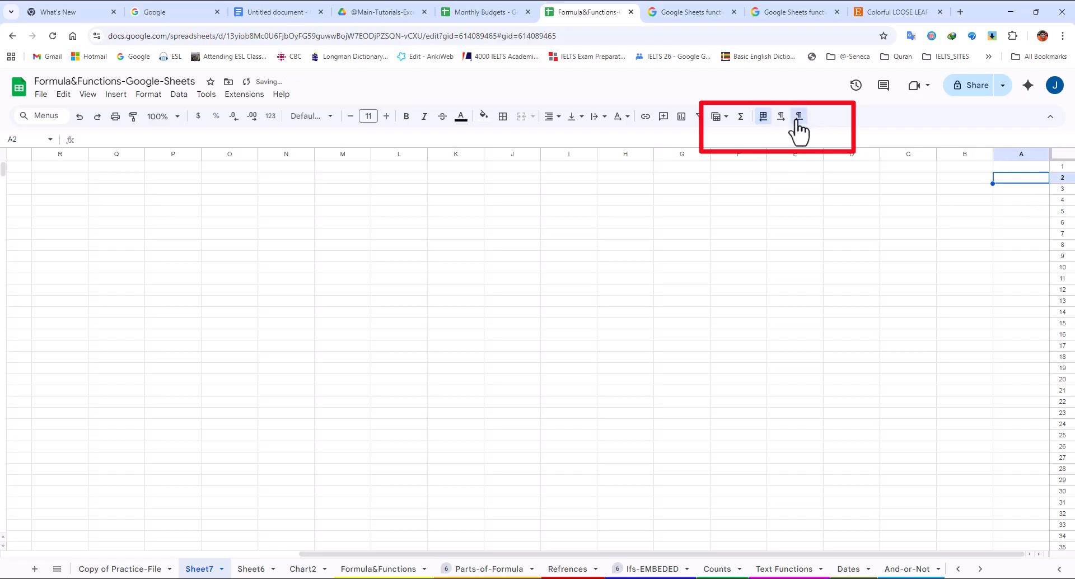
- Enter sample Persian text in cells A2, A3 and B4 of the new sheet
type("بل")
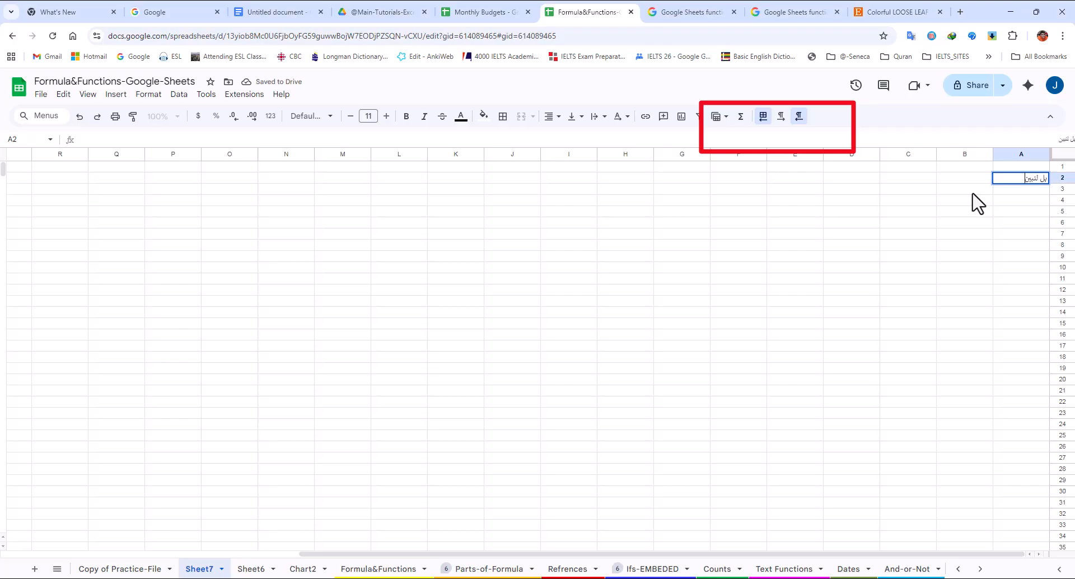
type(" لتبيتل بيل")
key("Return")
type("لبلب لبل")
key("Return")
left_click(966, 202)
type("لب بلبلب")
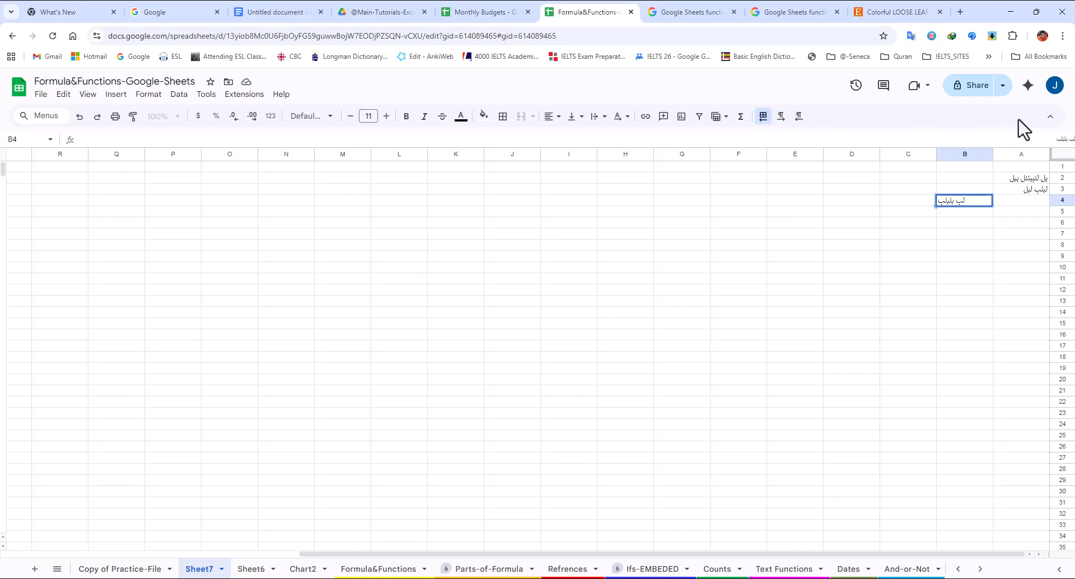
- Hide the menus and show them again, and delete the new sheet Sheet7
left_click(1050, 117)
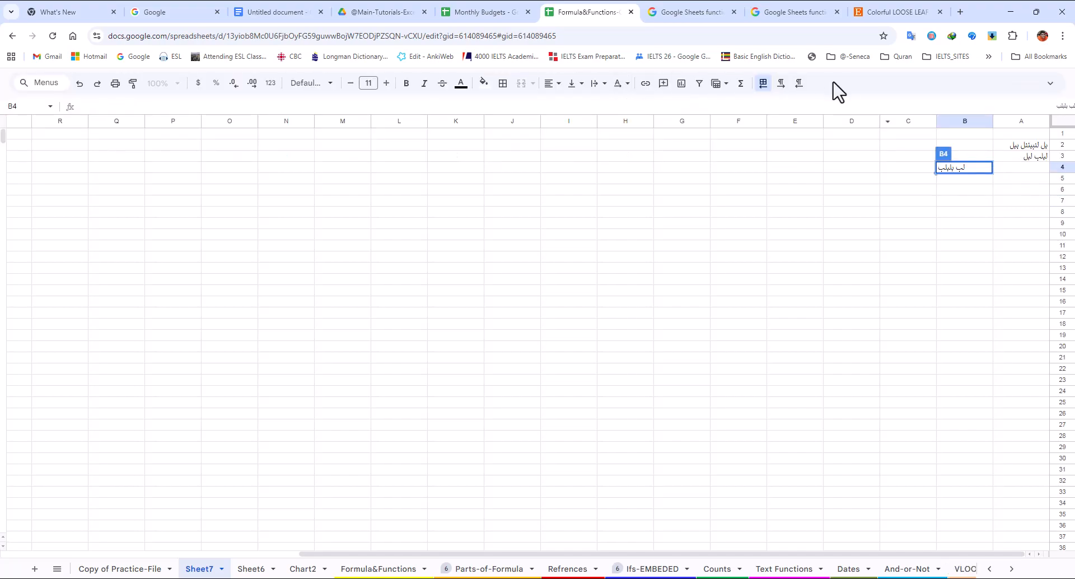
left_click(1051, 84)
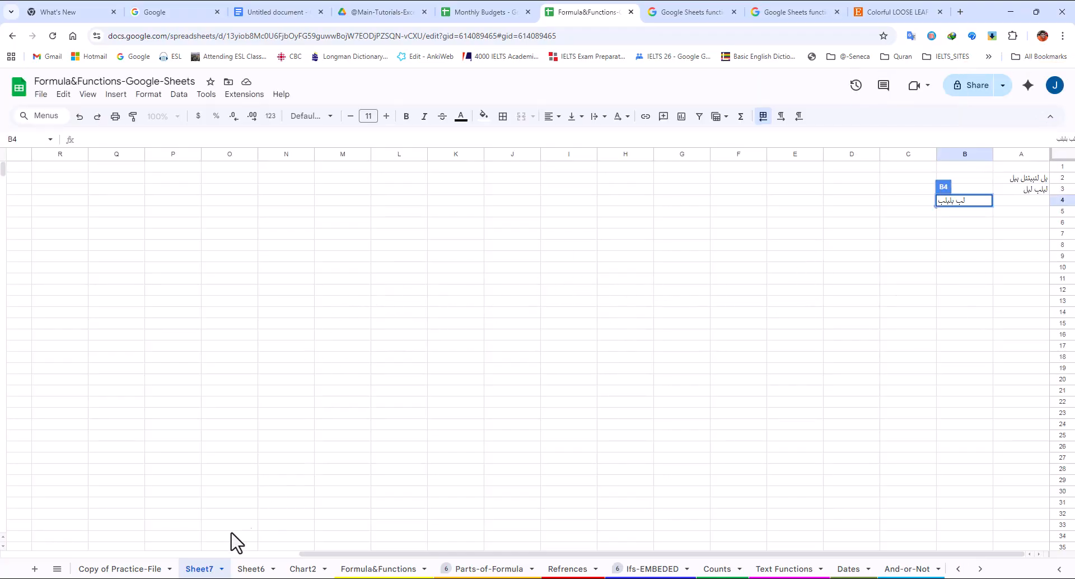
right_click(208, 570)
left_click(202, 374)
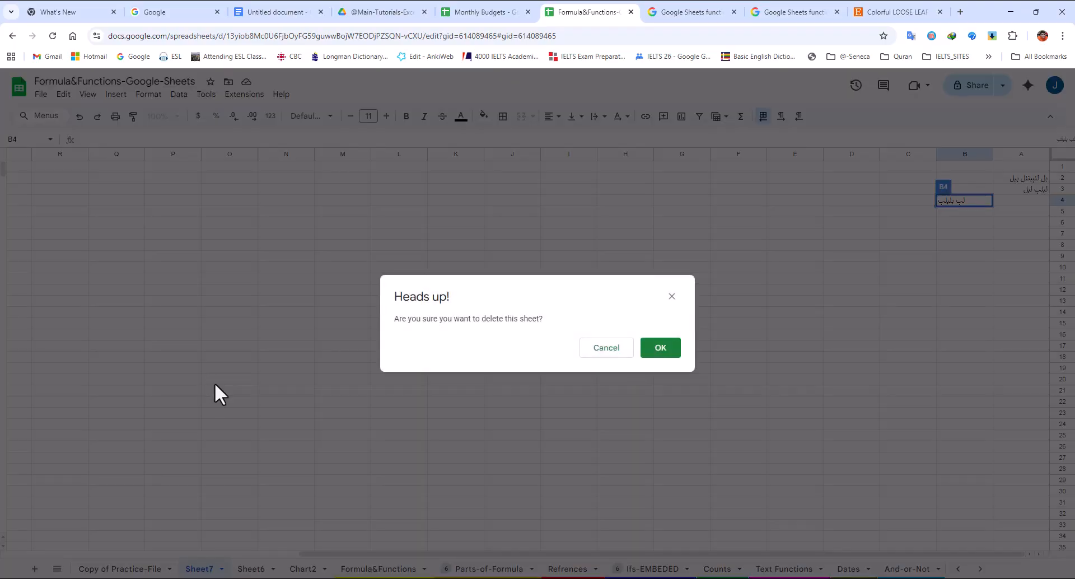
left_click(656, 350)
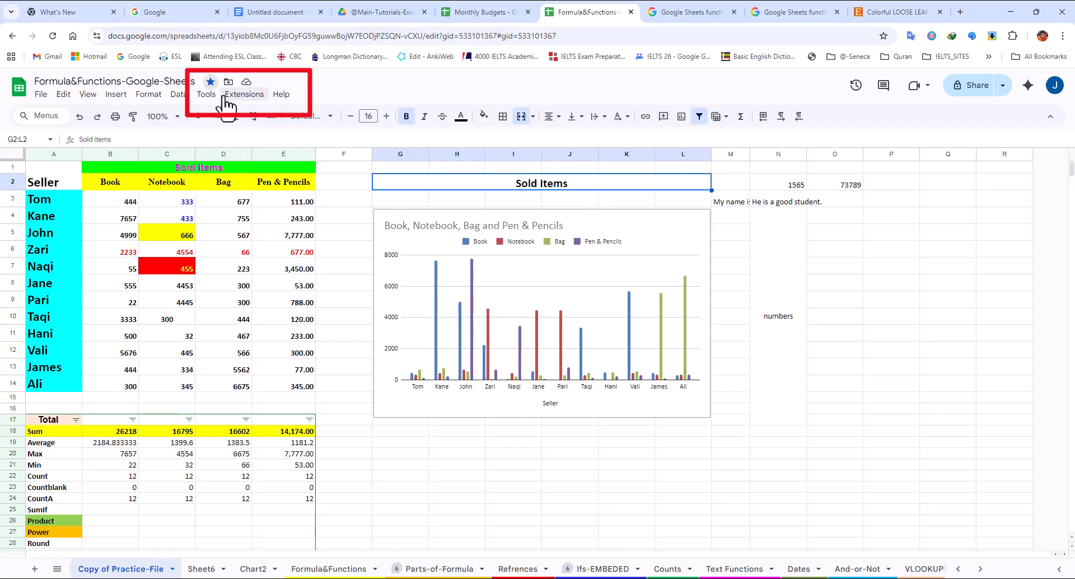
- Switch to Google Drive to look at the starred files, and return to the Formula&Functions-Google-Sheets spreadsheet
left_click(363, 14)
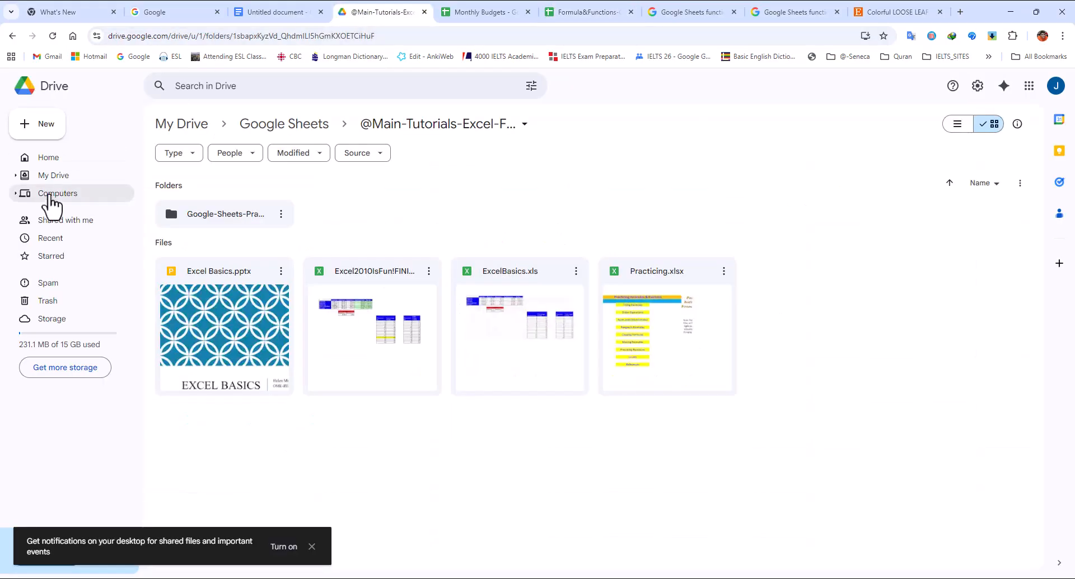
left_click(56, 257)
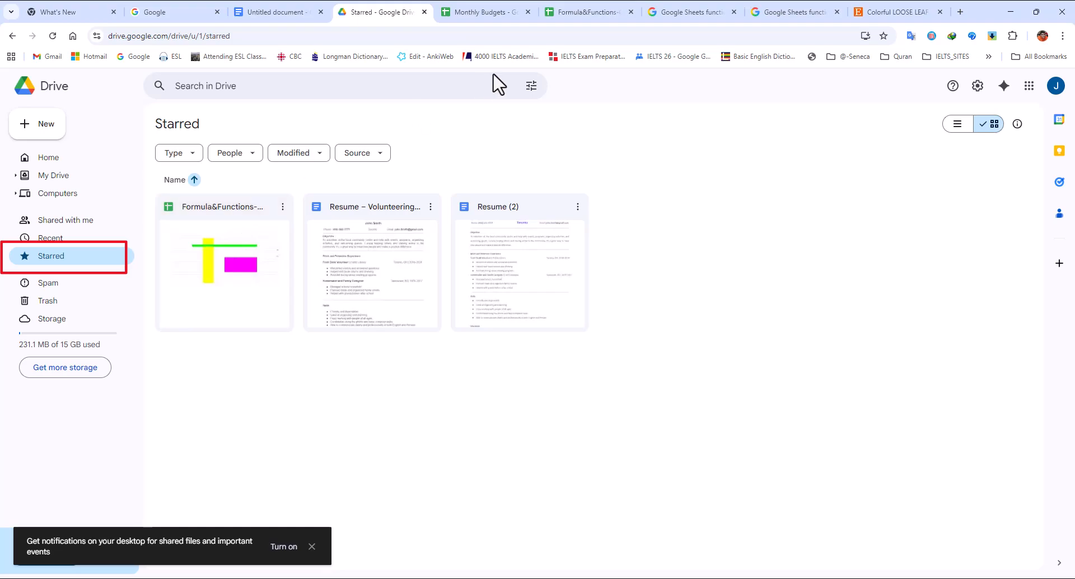
left_click(583, 12)
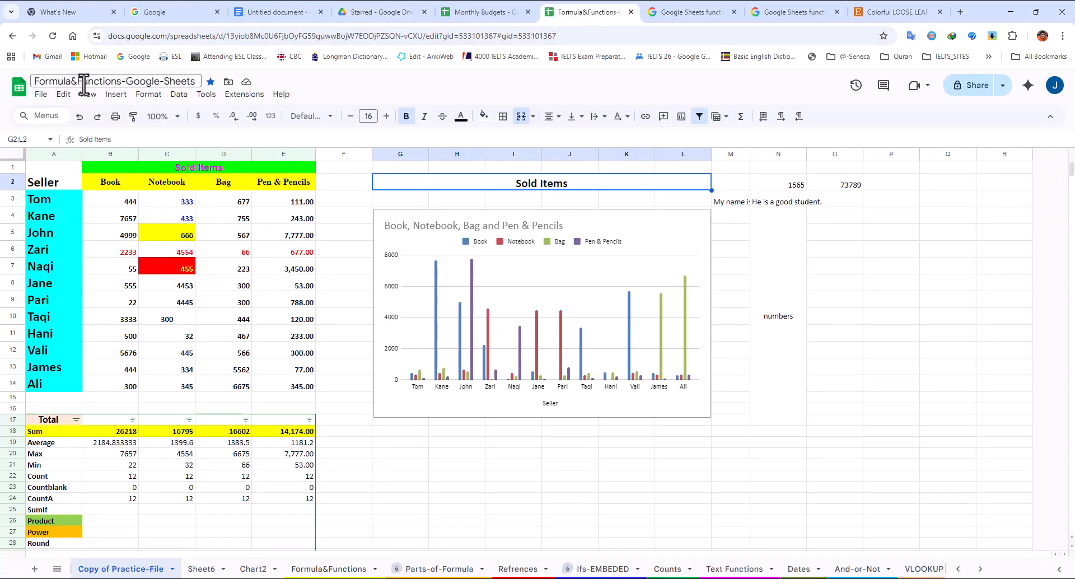
left_click(387, 12)
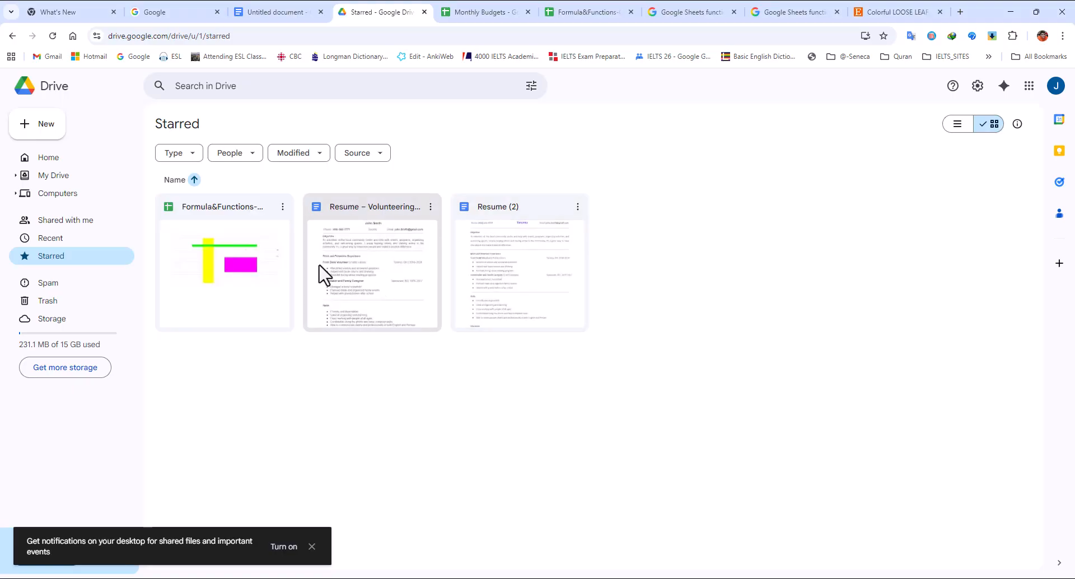
left_click(583, 12)
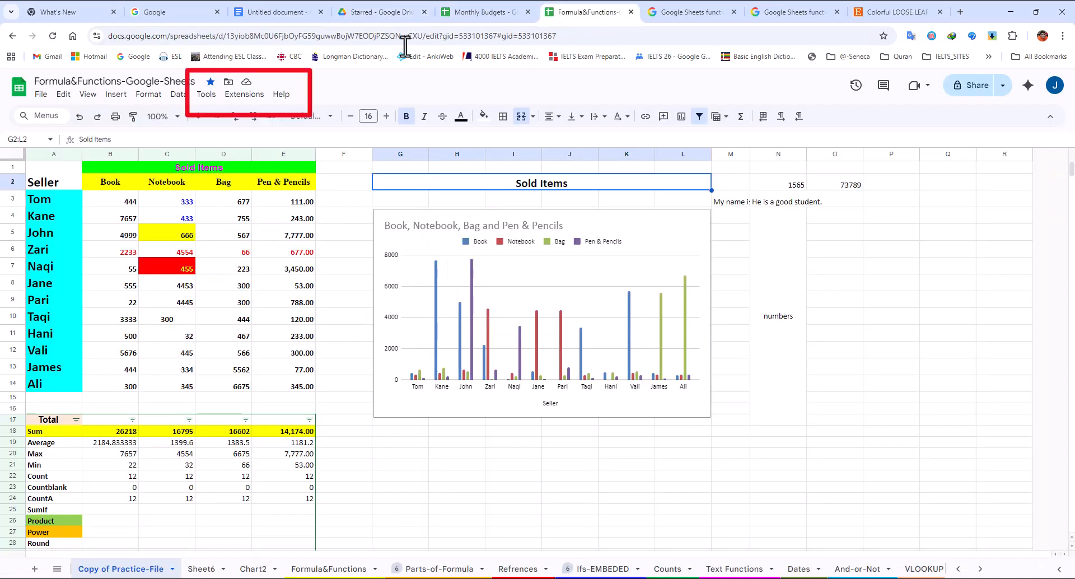
- Choose the Google Sheets folder as the destination for moving the spreadsheet, and cancel the move
left_click(227, 82)
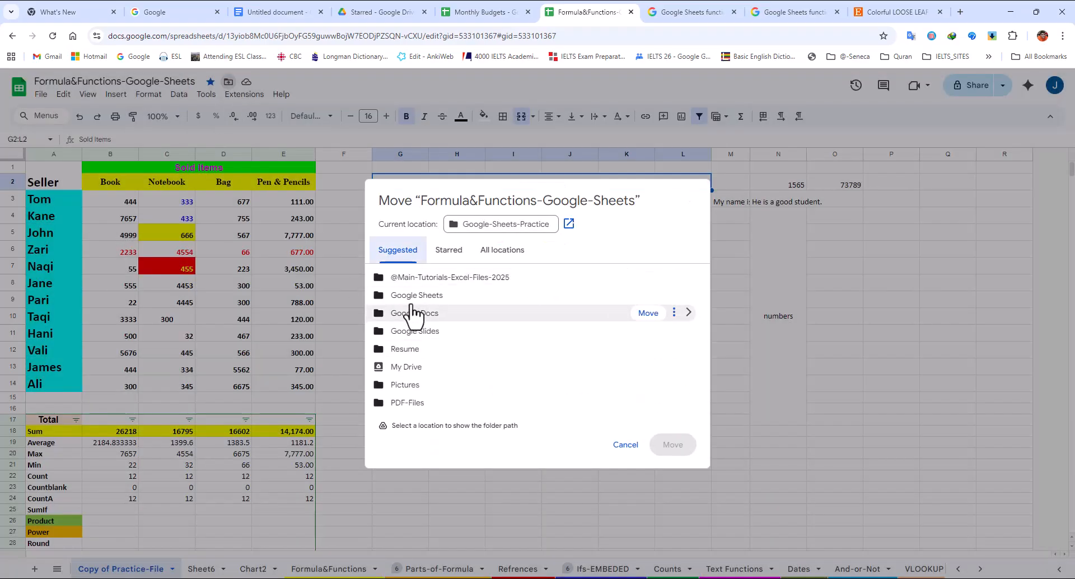
left_click(417, 297)
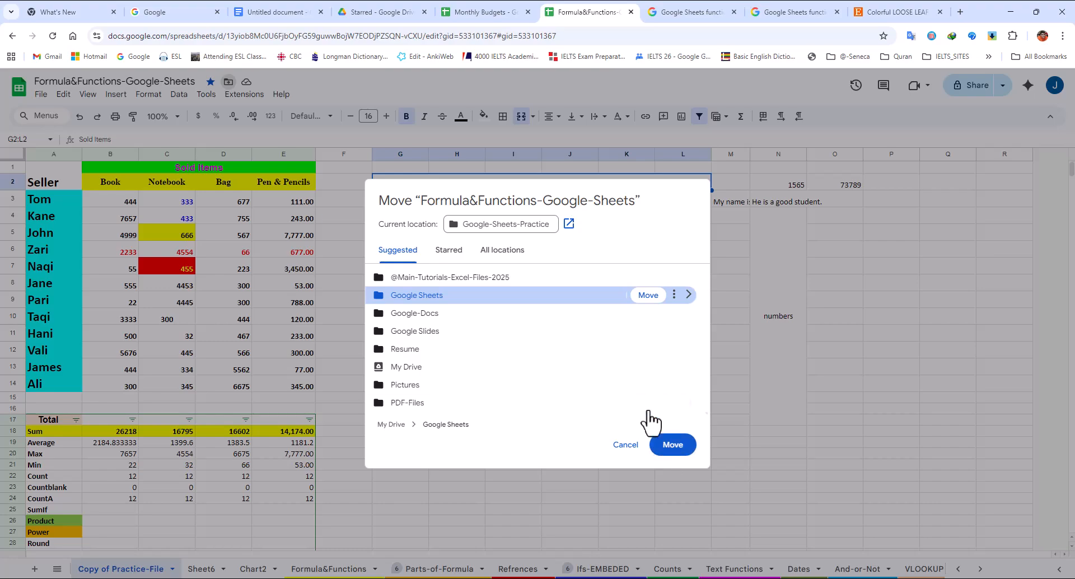
left_click(626, 445)
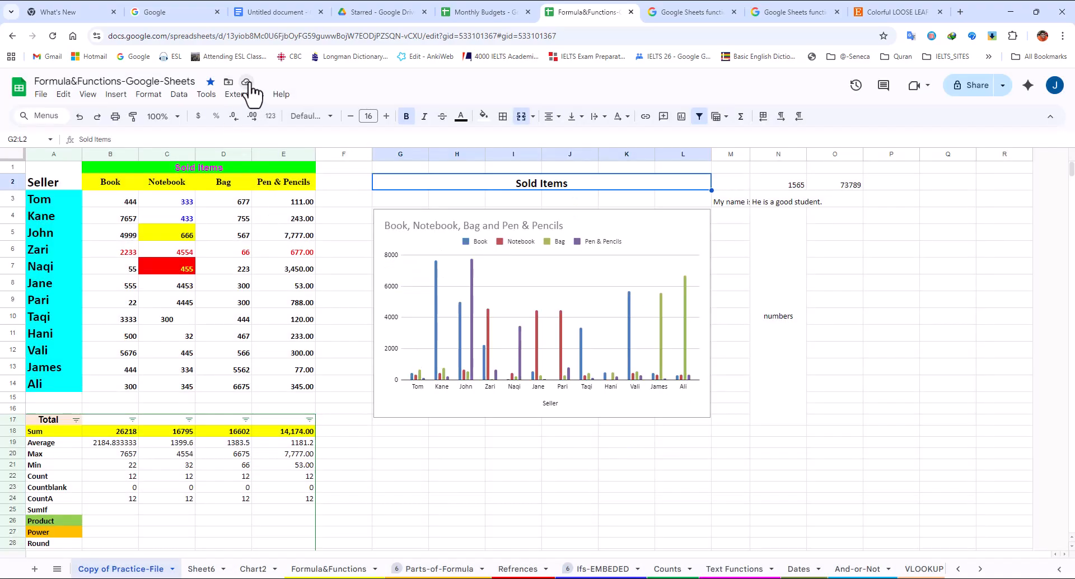
- Delete the Book, Notebook, Bag and Pen & Pencils chart and undo the deletion
left_click(424, 264)
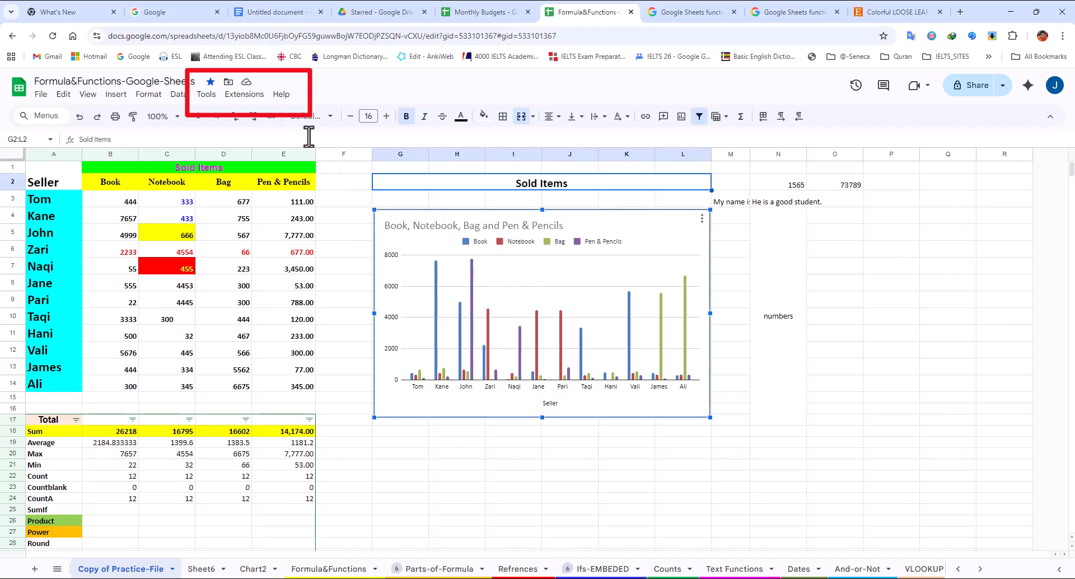
key("Delete")
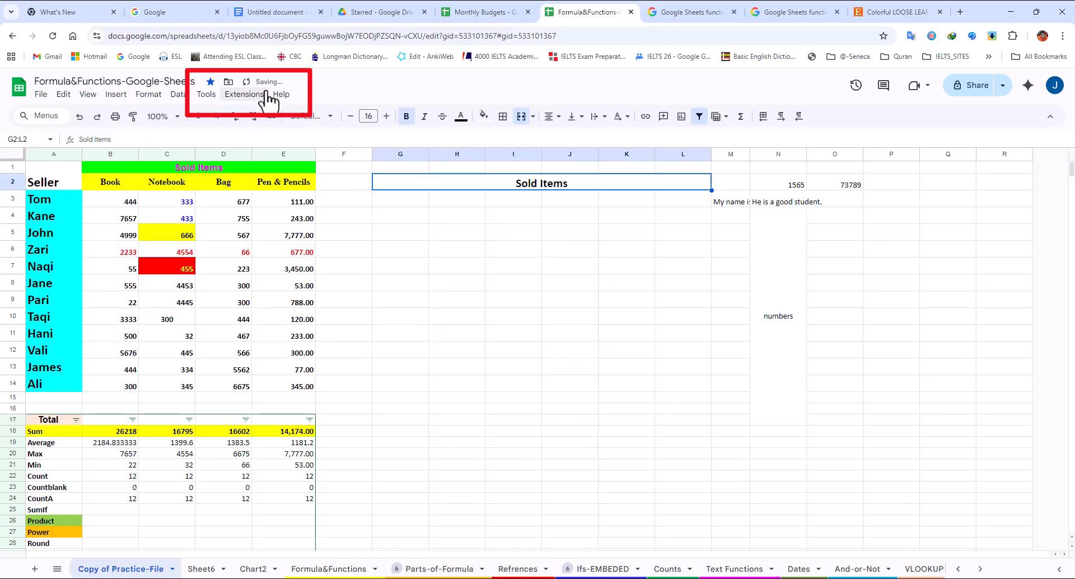
left_click(79, 116)
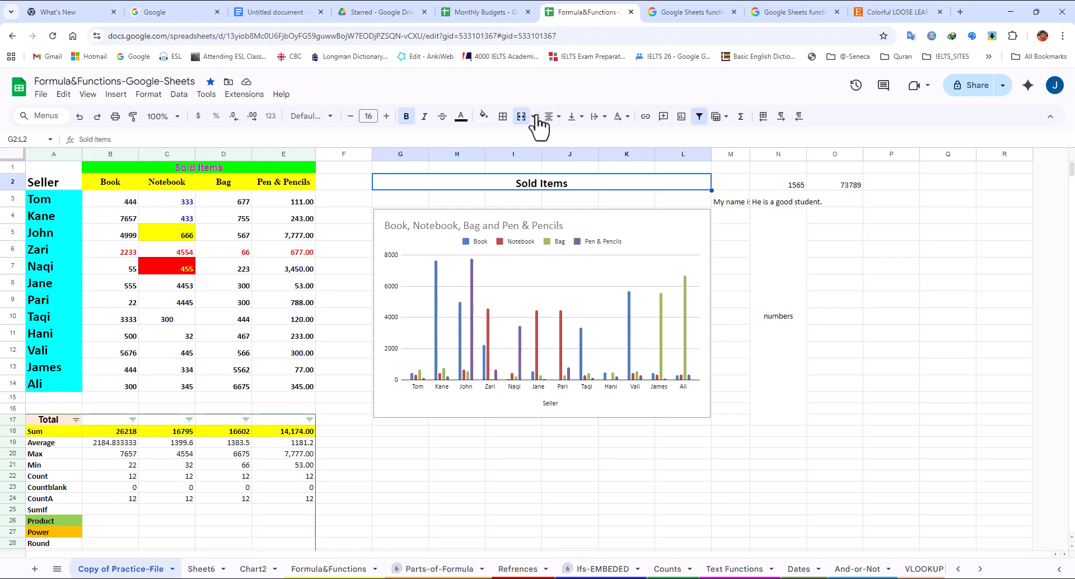
- Open the spreadsheet's version history and view the August 12, 7:15 AM and August 12, 7:59 AM versions
left_click(856, 85)
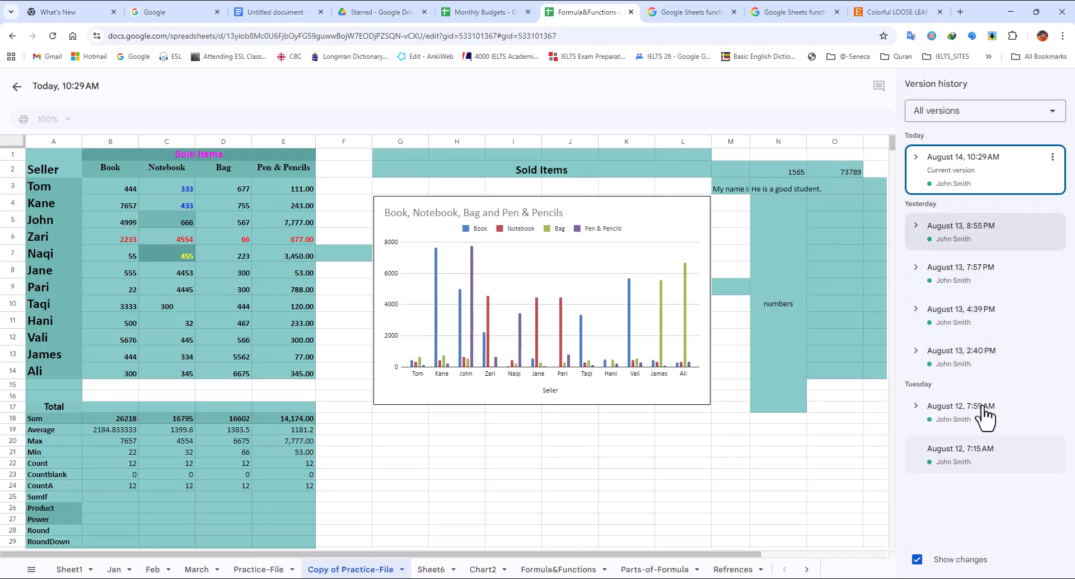
left_click(955, 450)
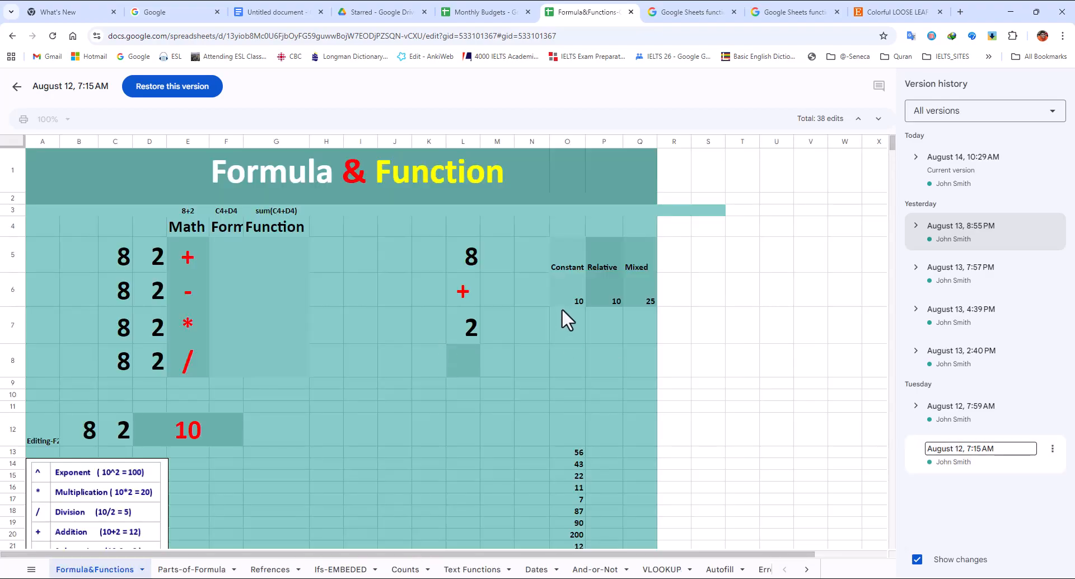
left_click(933, 408)
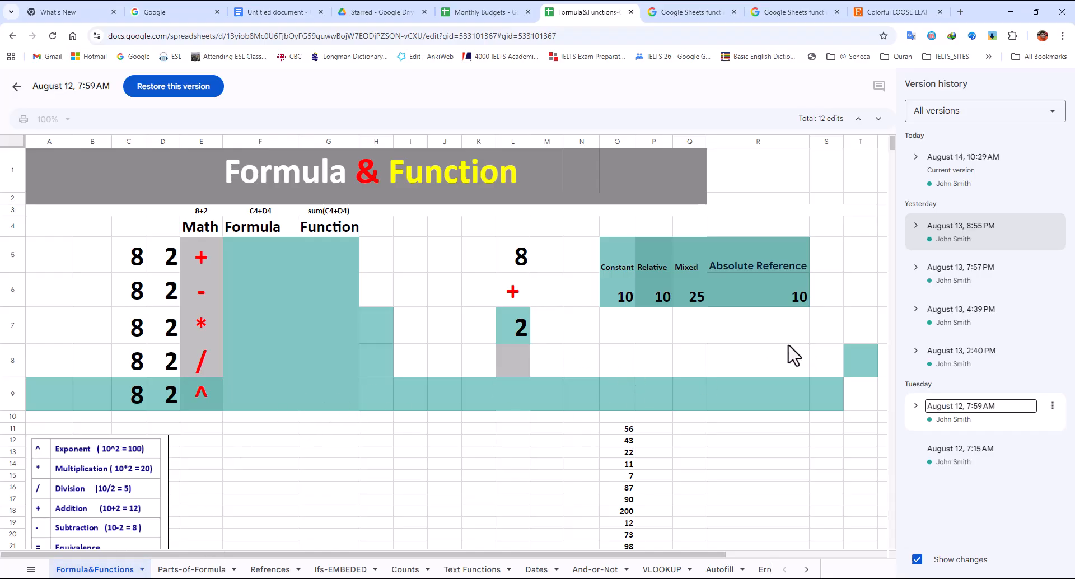
- View the August 13, 4:39 PM version and the current August 14, 10:29 AM version, and leave the version history
left_click(945, 310)
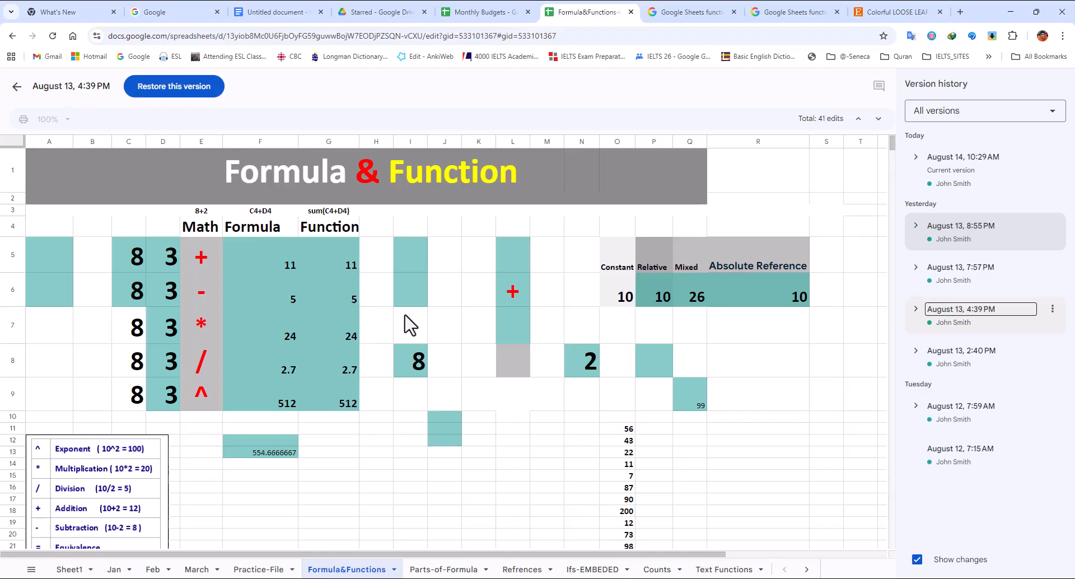
left_click(954, 174)
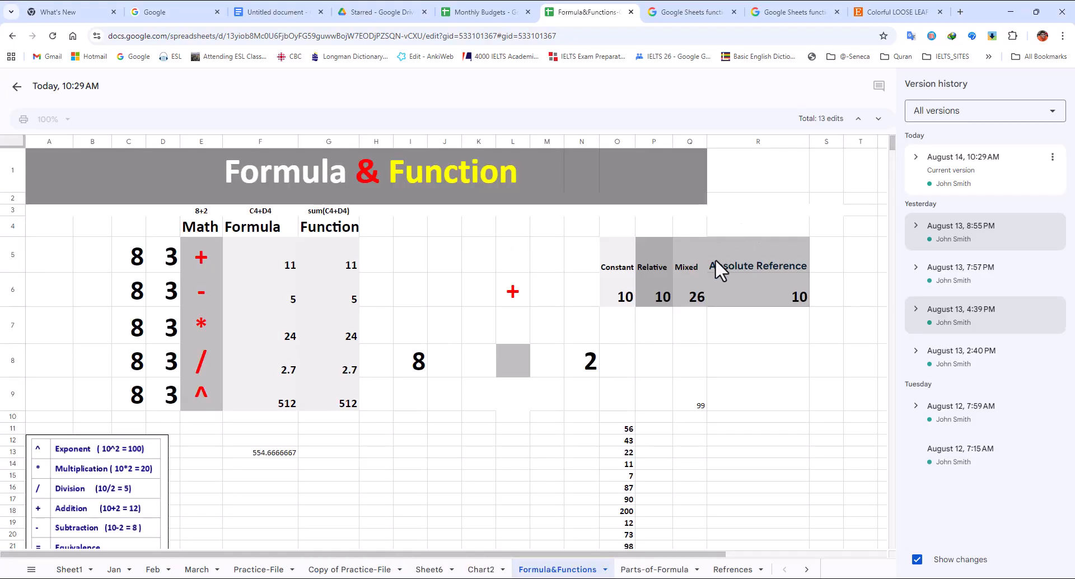
left_click(17, 88)
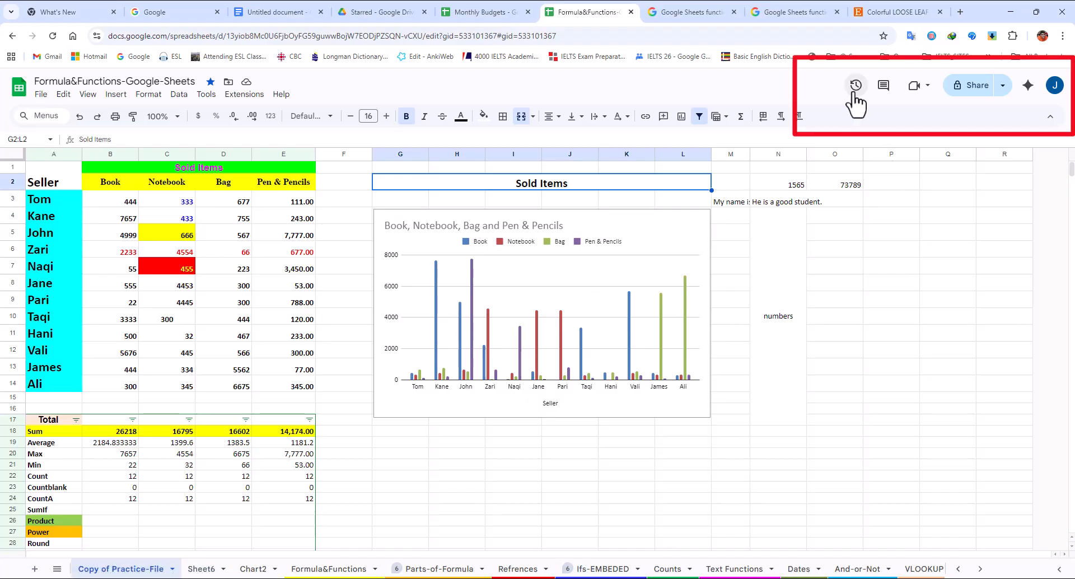
- View the comments from all sheets, close them, and look at the options for joining or starting a meeting
left_click(885, 89)
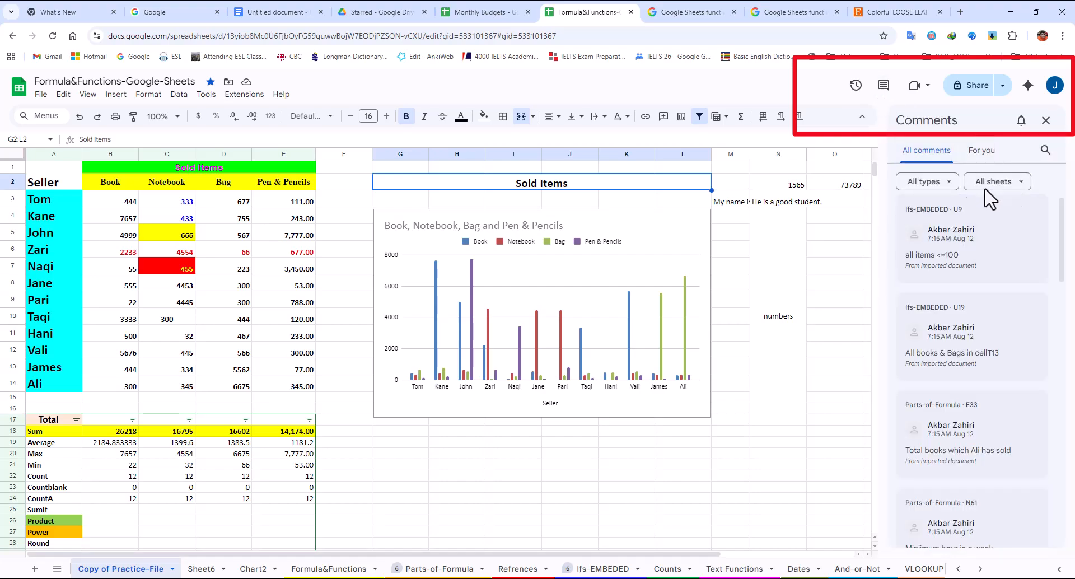
left_click(1046, 122)
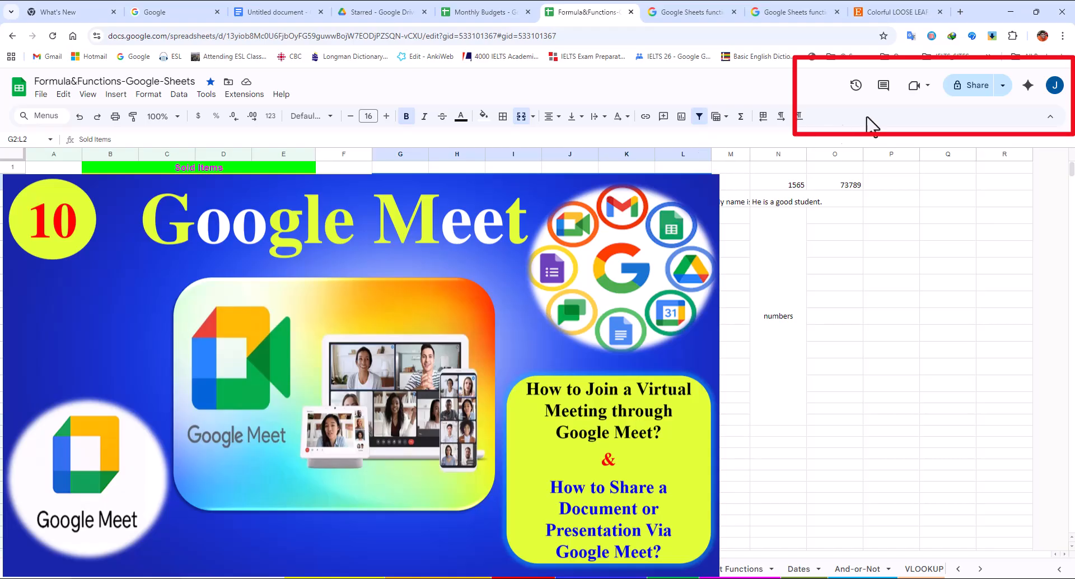
left_click(925, 90)
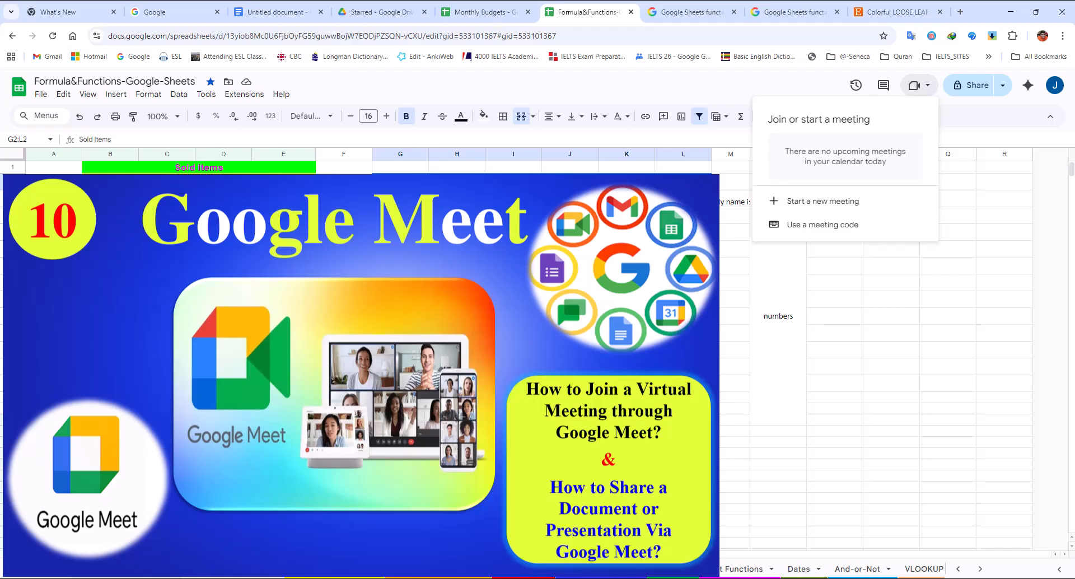
left_click(421, 151)
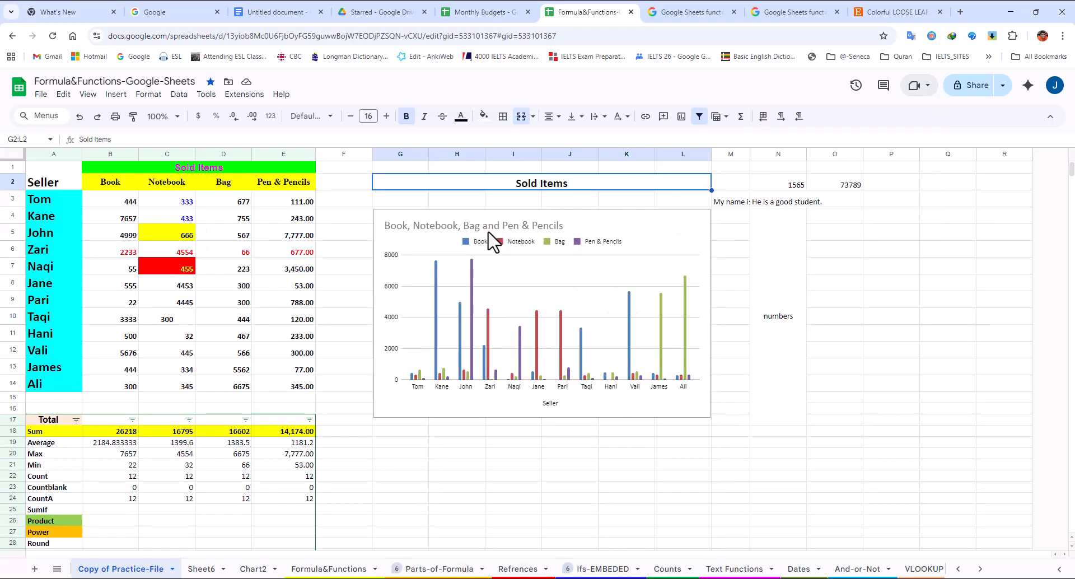
left_click(923, 89)
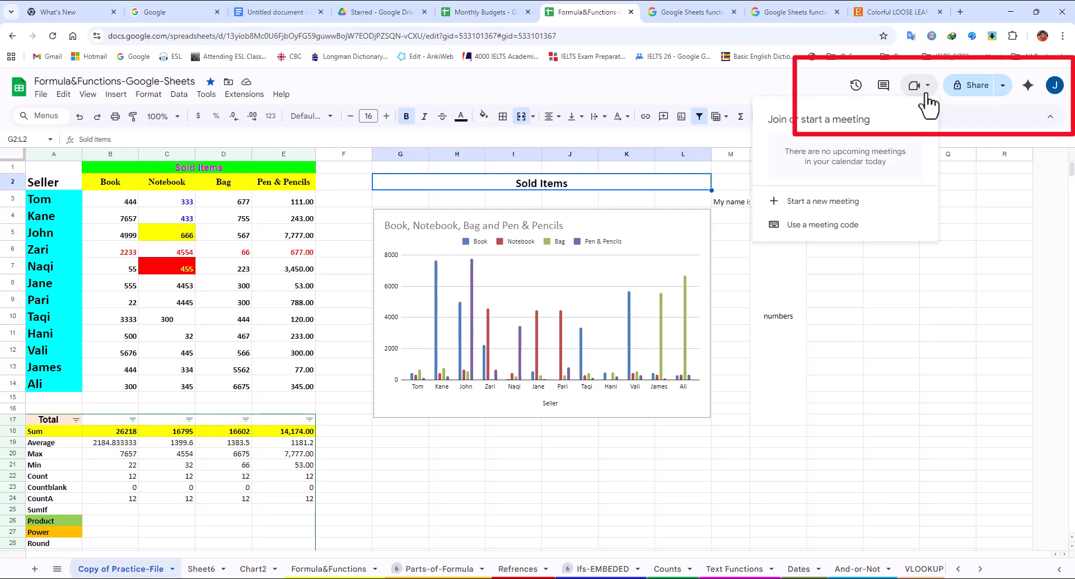
left_click(956, 91)
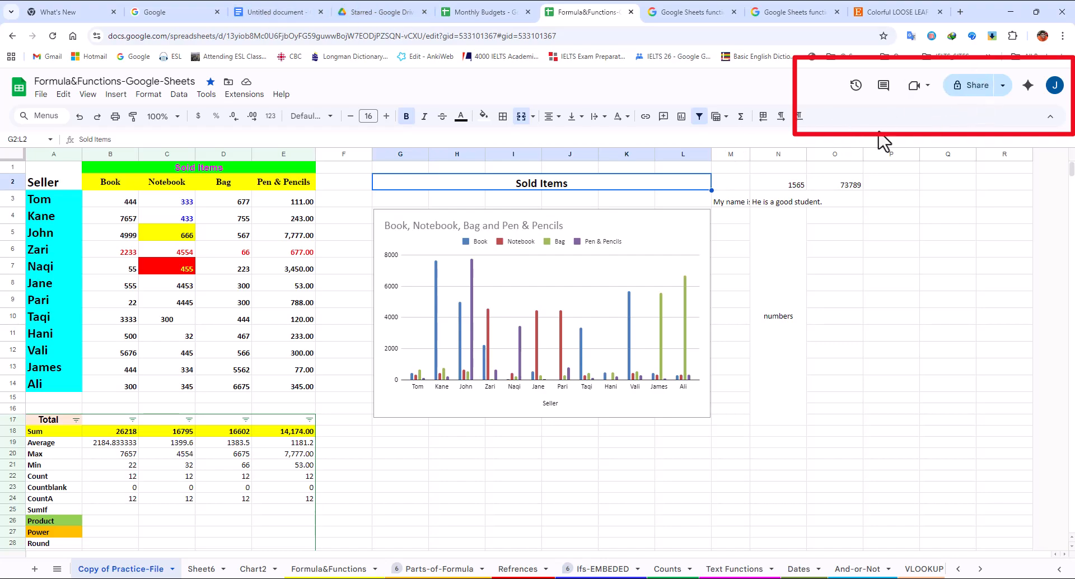
- Open sharing for the spreadsheet, add a suggested contact as recipient, and write the message "check it"
left_click(981, 89)
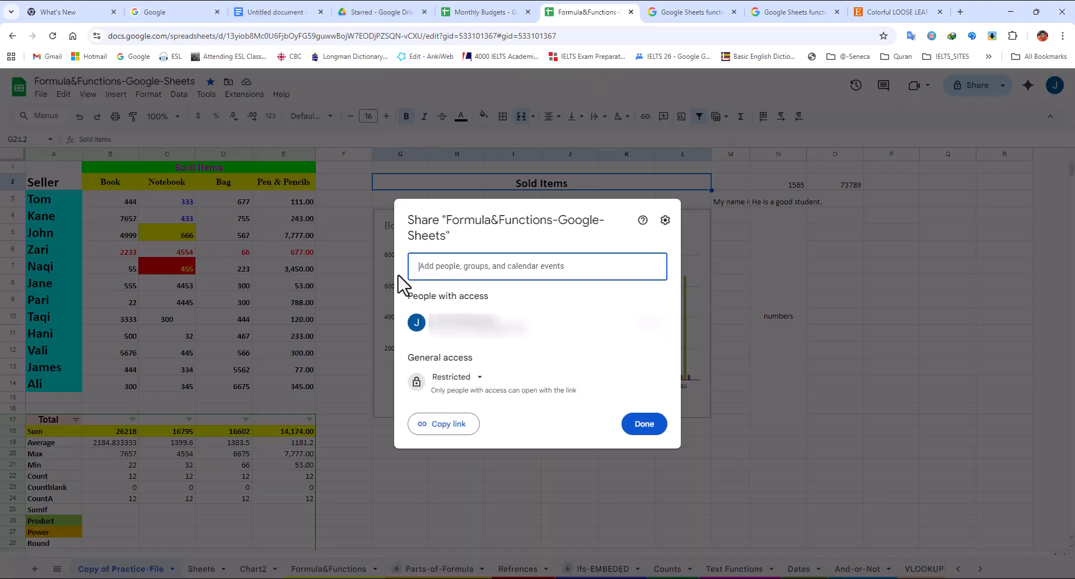
left_click(467, 268)
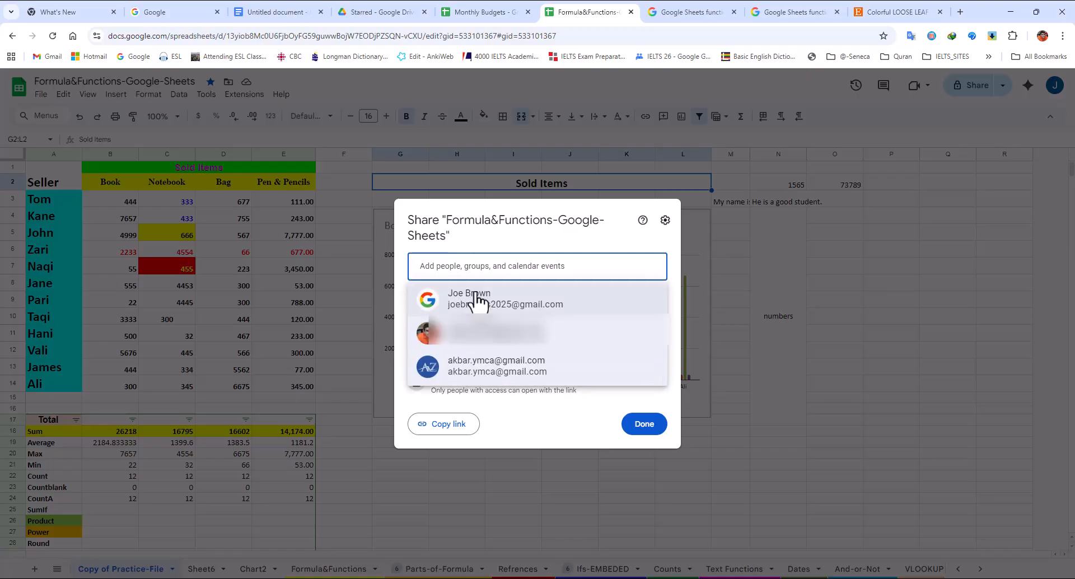
left_click(480, 299)
type("check")
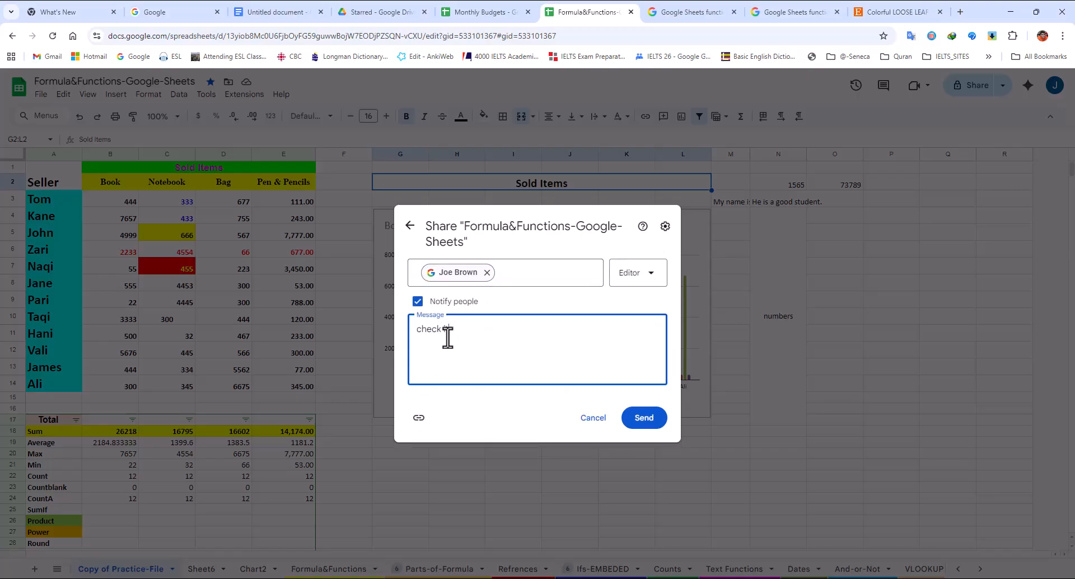
type(" it")
- Switch the recipient's access role to Commenter, Viewer and Commenter again, and set it back to Editor
left_click(650, 283)
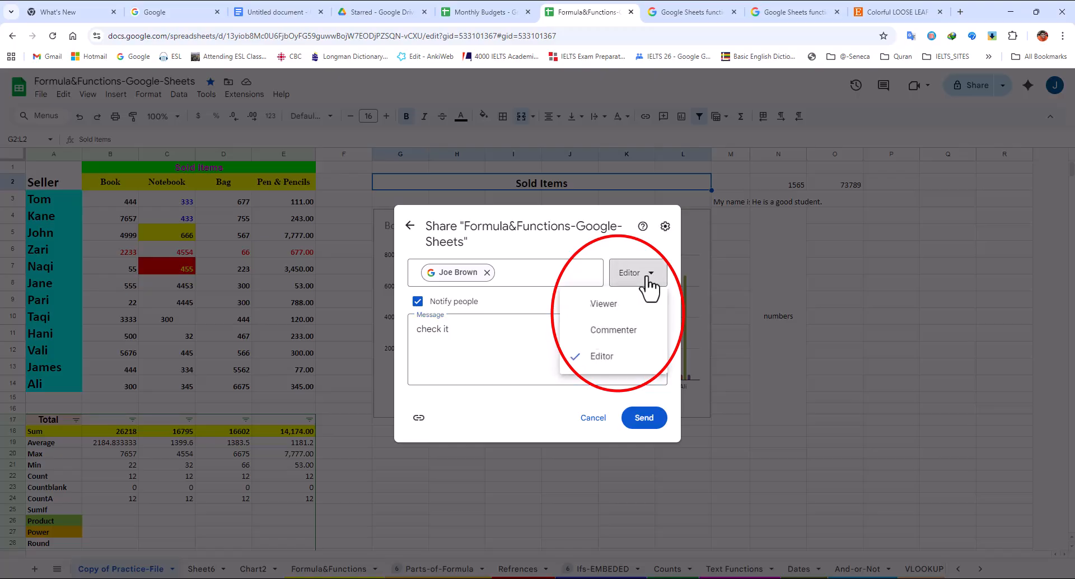
left_click(615, 336)
left_click(635, 280)
left_click(614, 306)
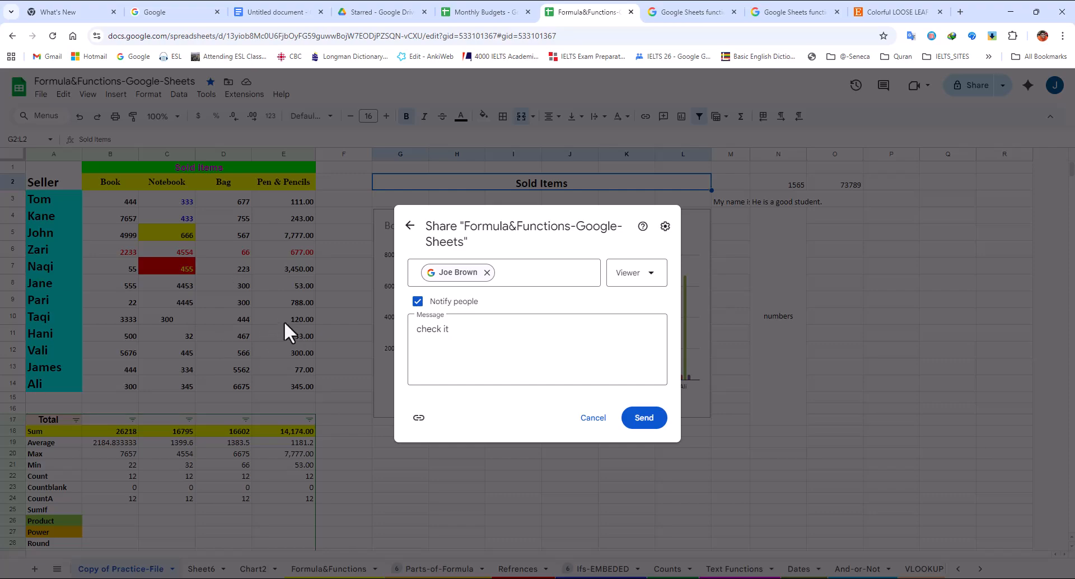
left_click(635, 275)
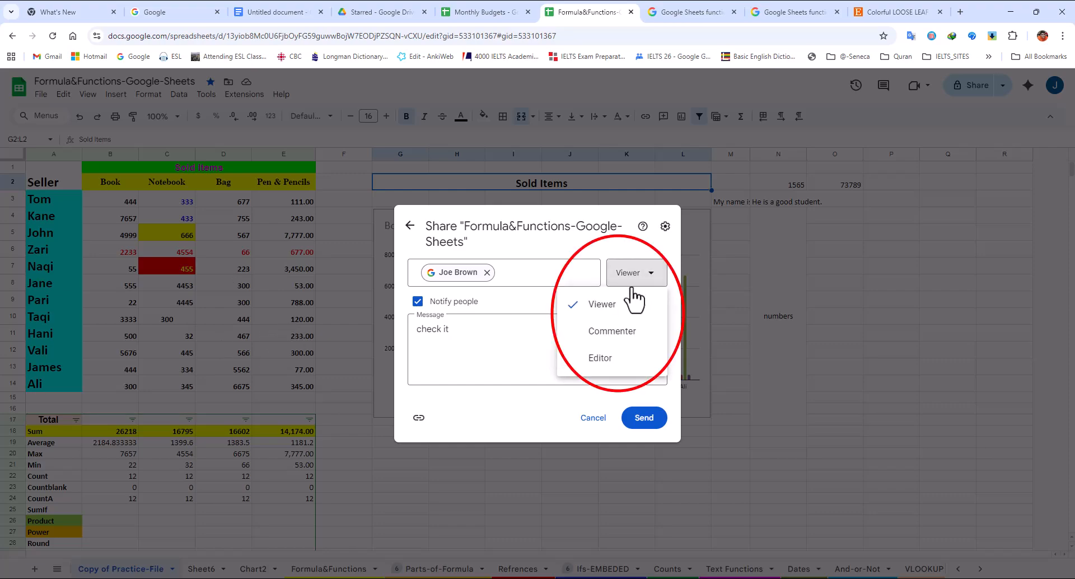
left_click(614, 336)
left_click(618, 274)
left_click(606, 356)
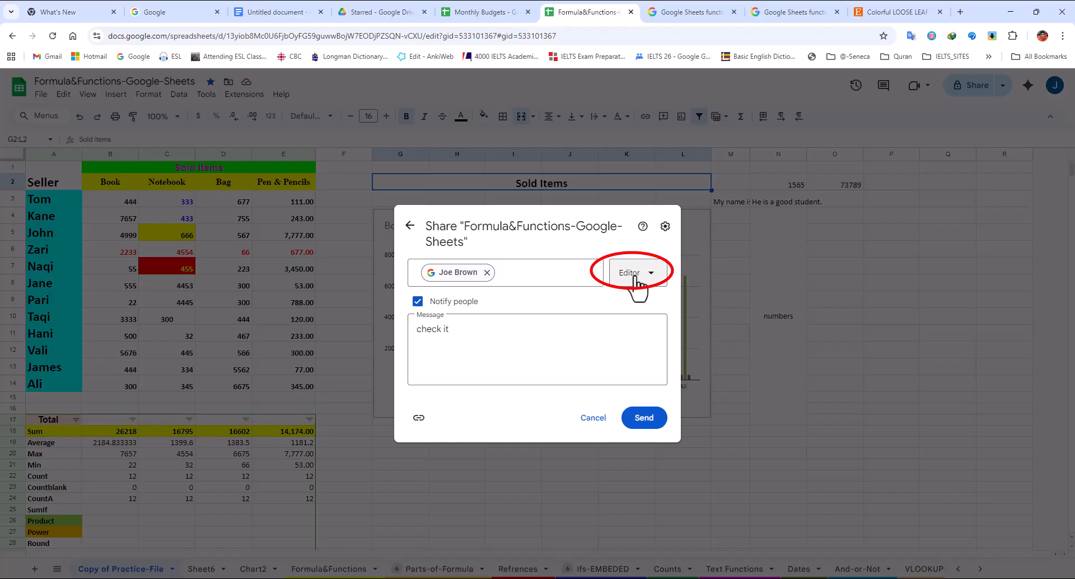
- Copy the spreadsheet's sharing link, cancel the invitation without sending it, and close the sharing settings
left_click(594, 322)
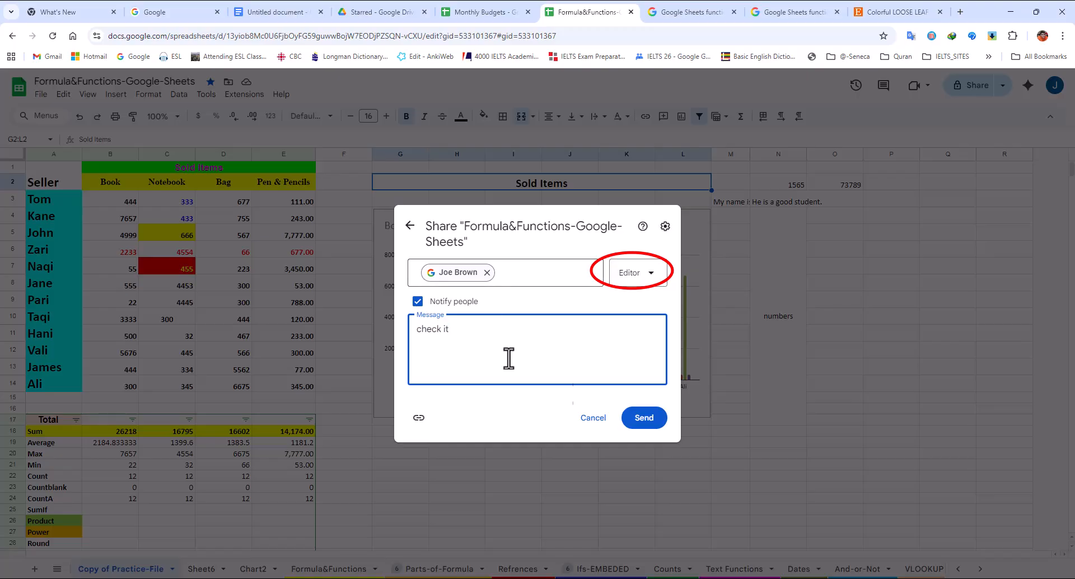
left_click(419, 419)
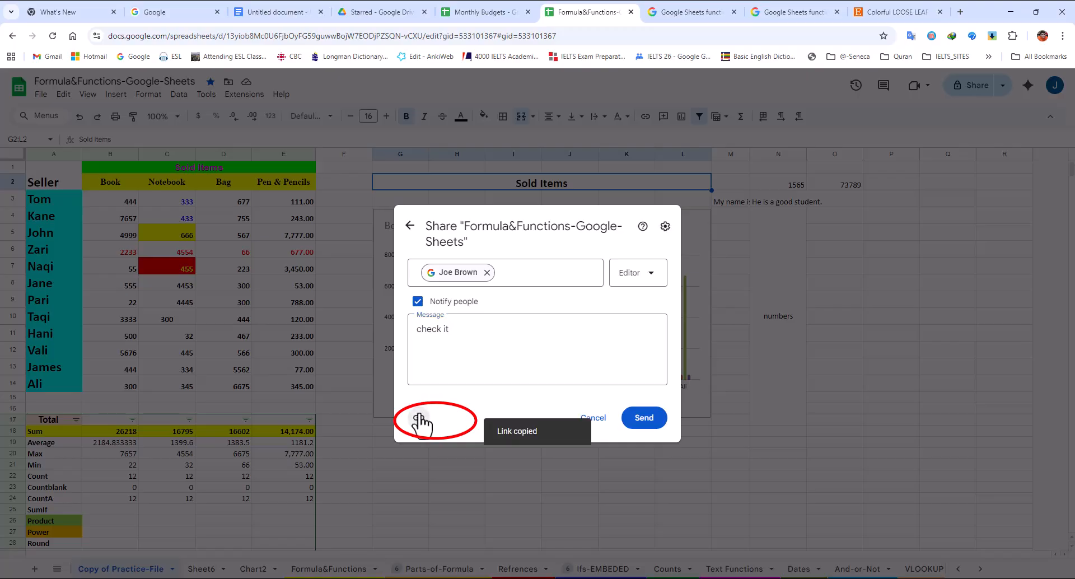
left_click(594, 418)
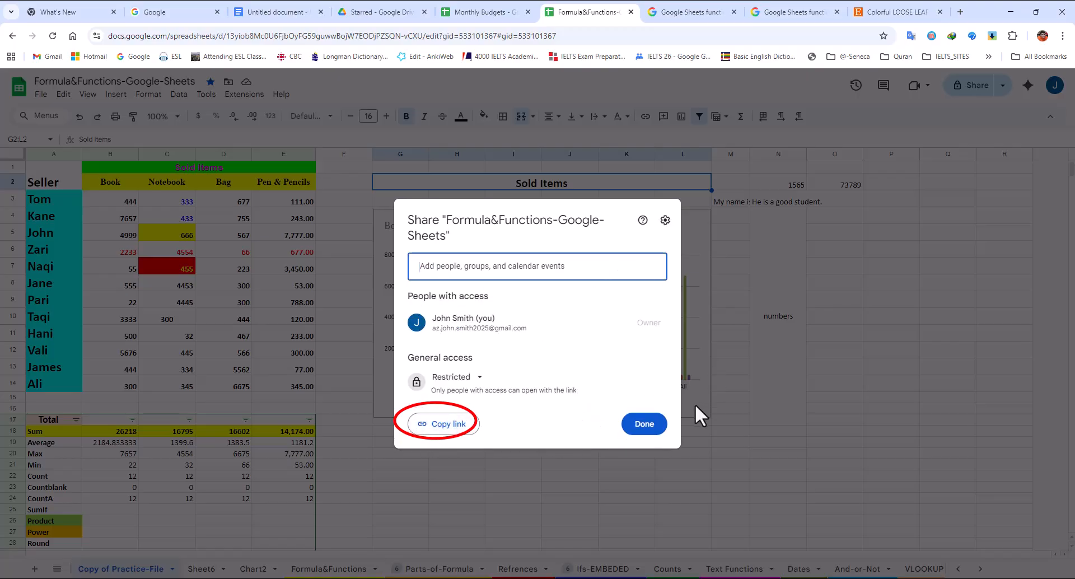
left_click(768, 368)
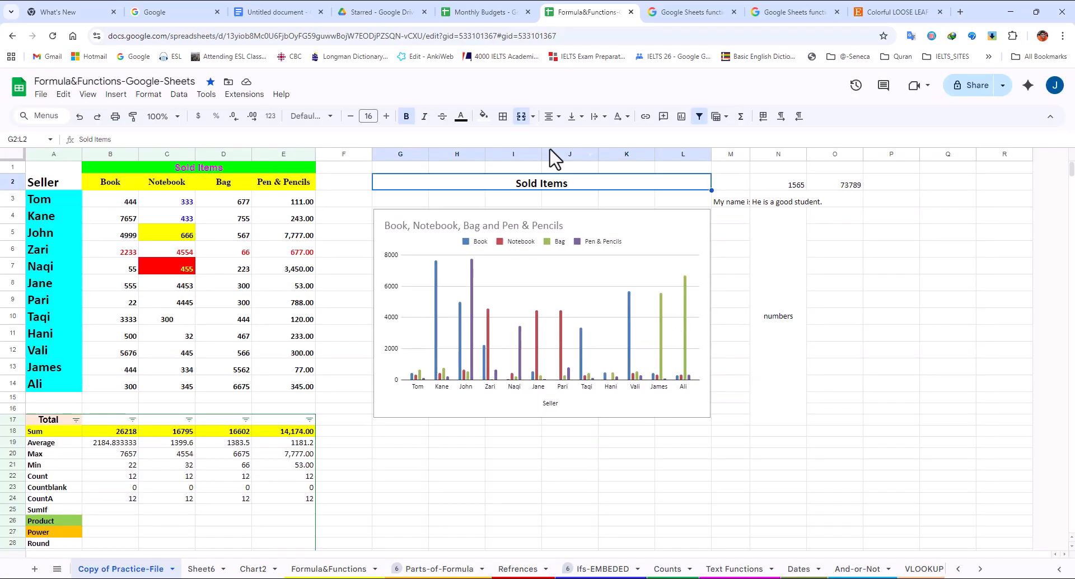
- Select the spreadsheet's full web address in the browser, and return to an empty cell in the sheet
left_click(271, 36)
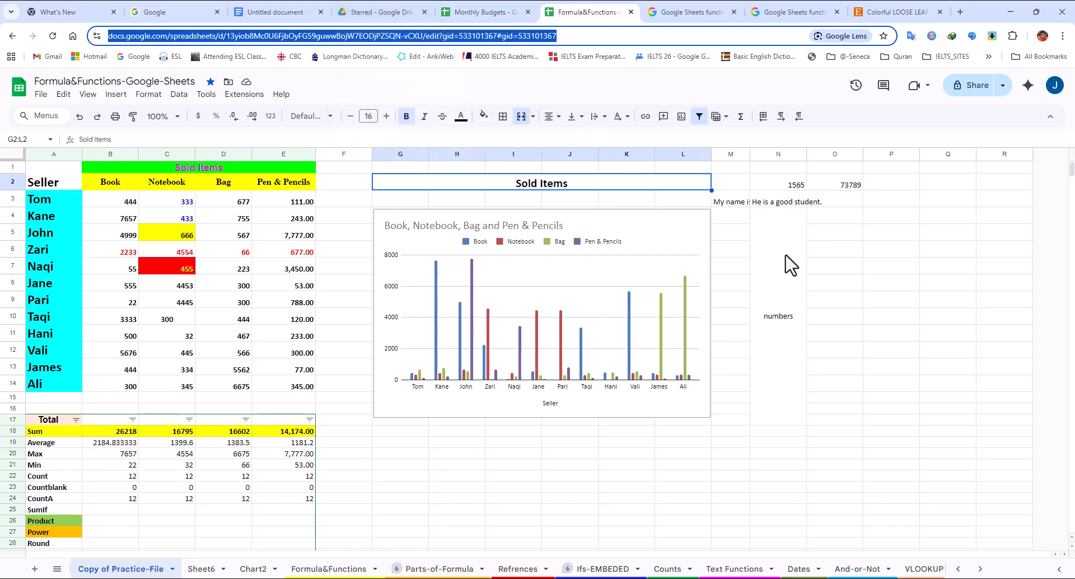
left_click(832, 247)
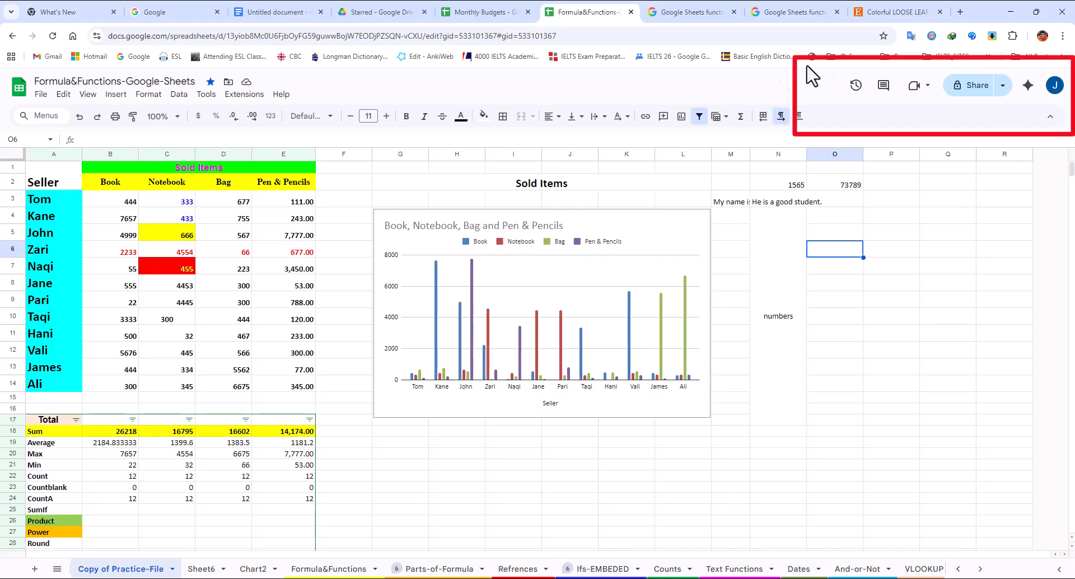
left_click(891, 286)
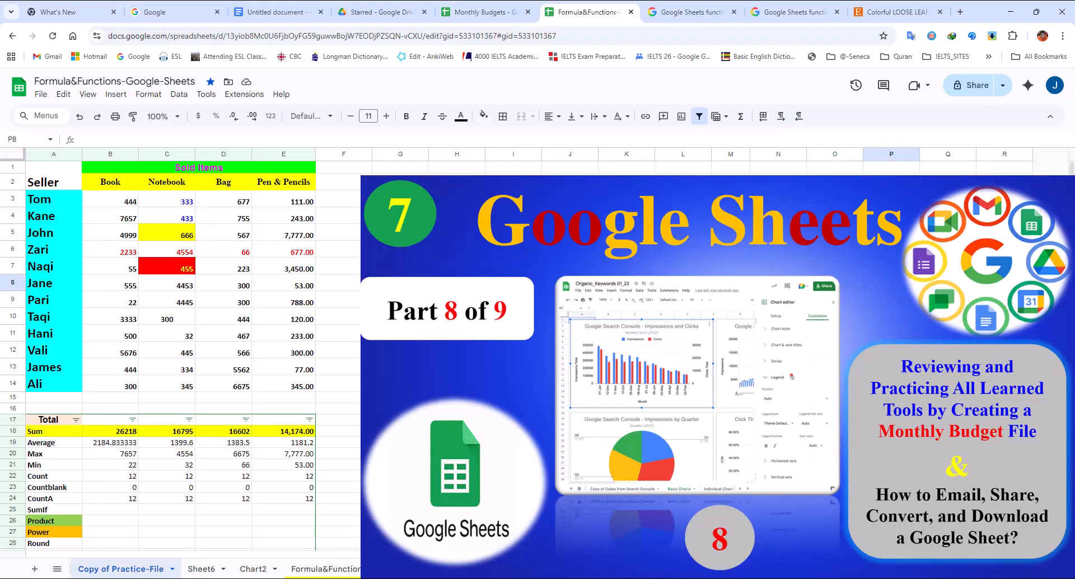
- Display the spreadsheet's file commands, including sharing, emailing and downloading
left_click(41, 94)
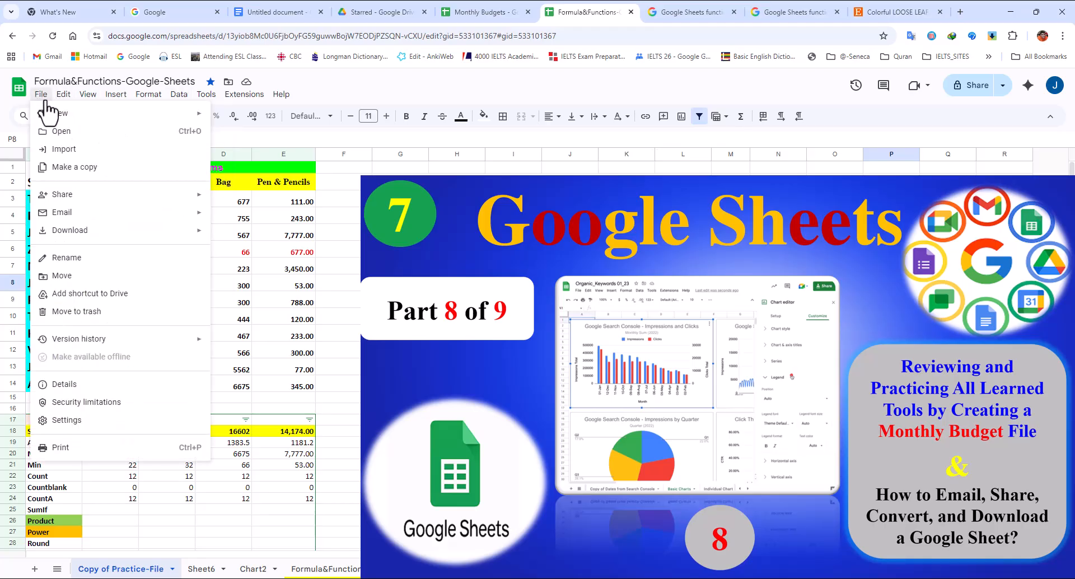